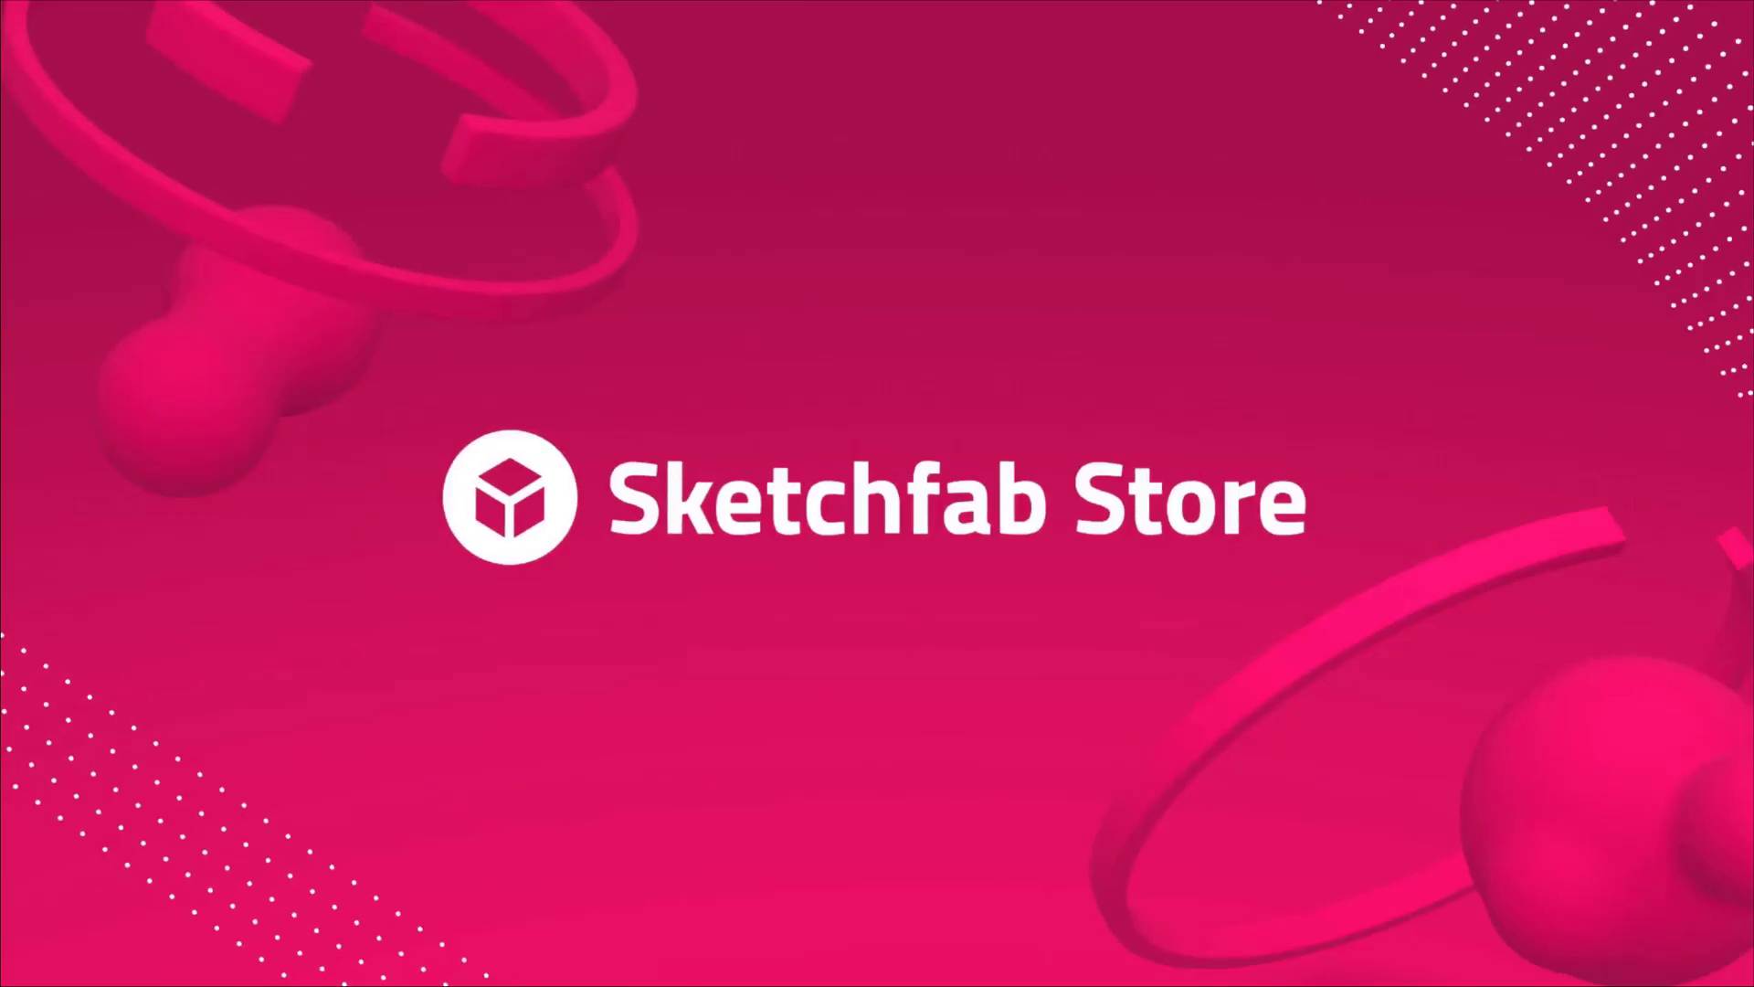
{"action": "middle_click", "coordinate": [1726, 245]}
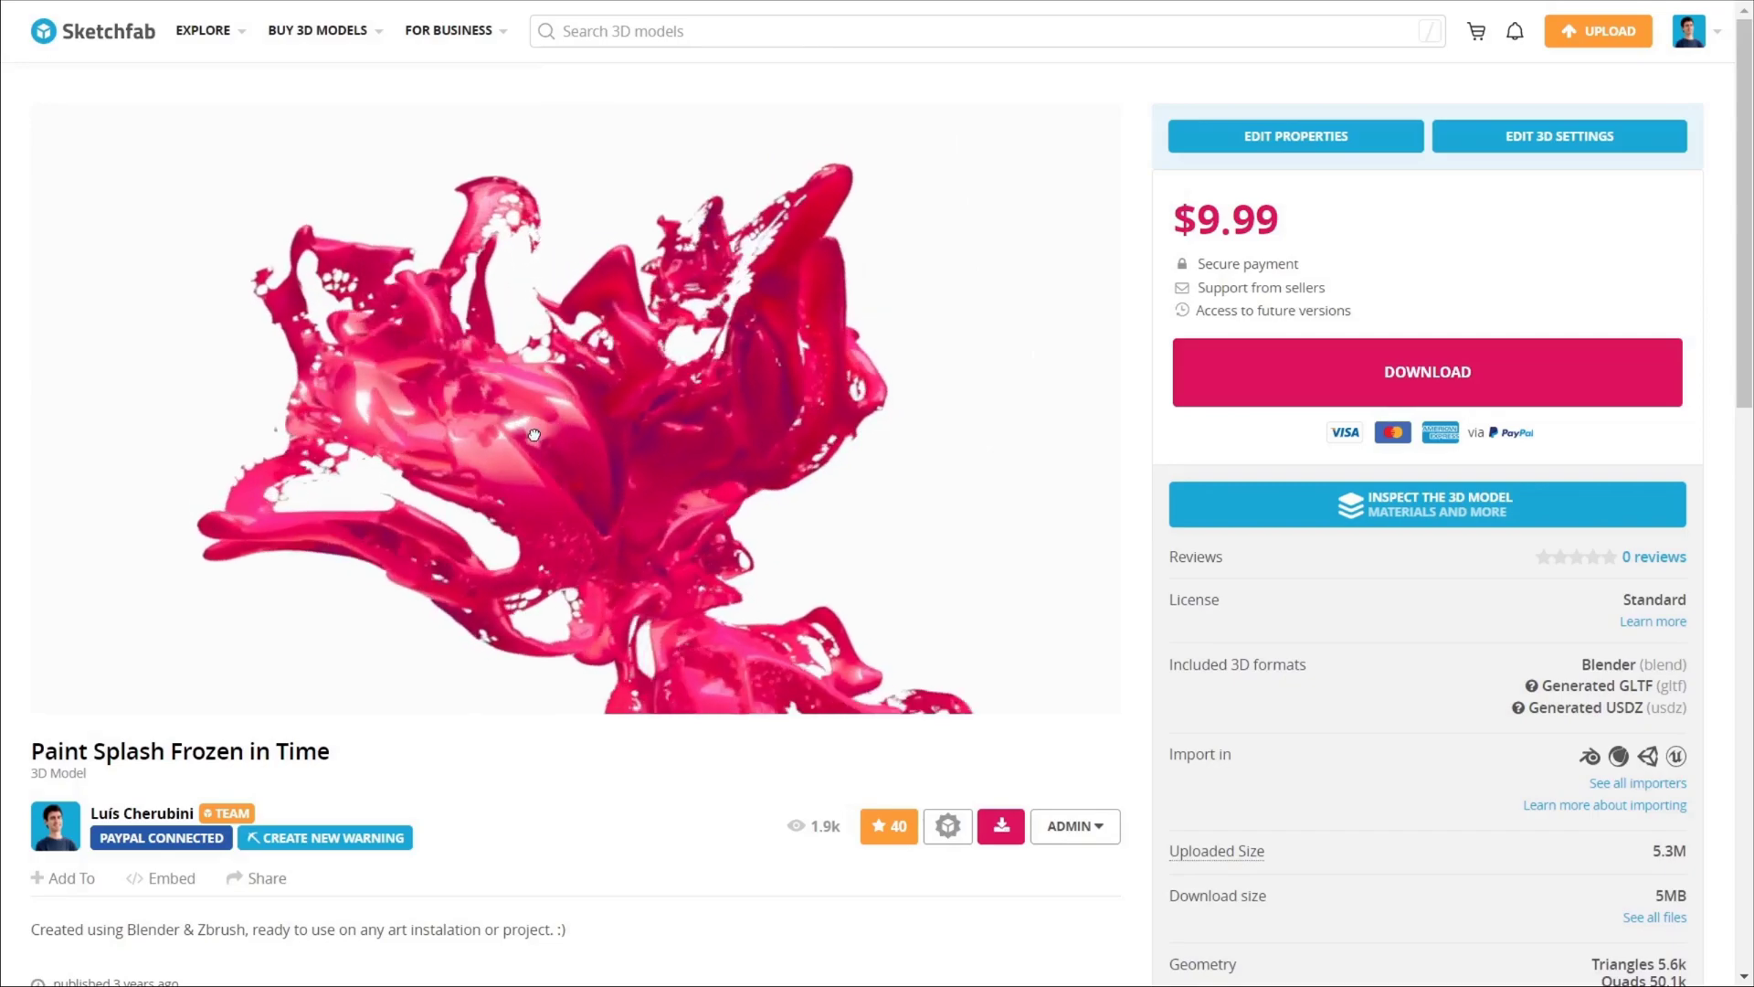
{"action": "mouse_move", "coordinate": [534, 435]}
{"action": "left_mouse_down"}
{"action": "mouse_move", "coordinate": [607, 423]}
{"action": "mouse_move", "coordinate": [646, 371]}
{"action": "left_mouse_up"}
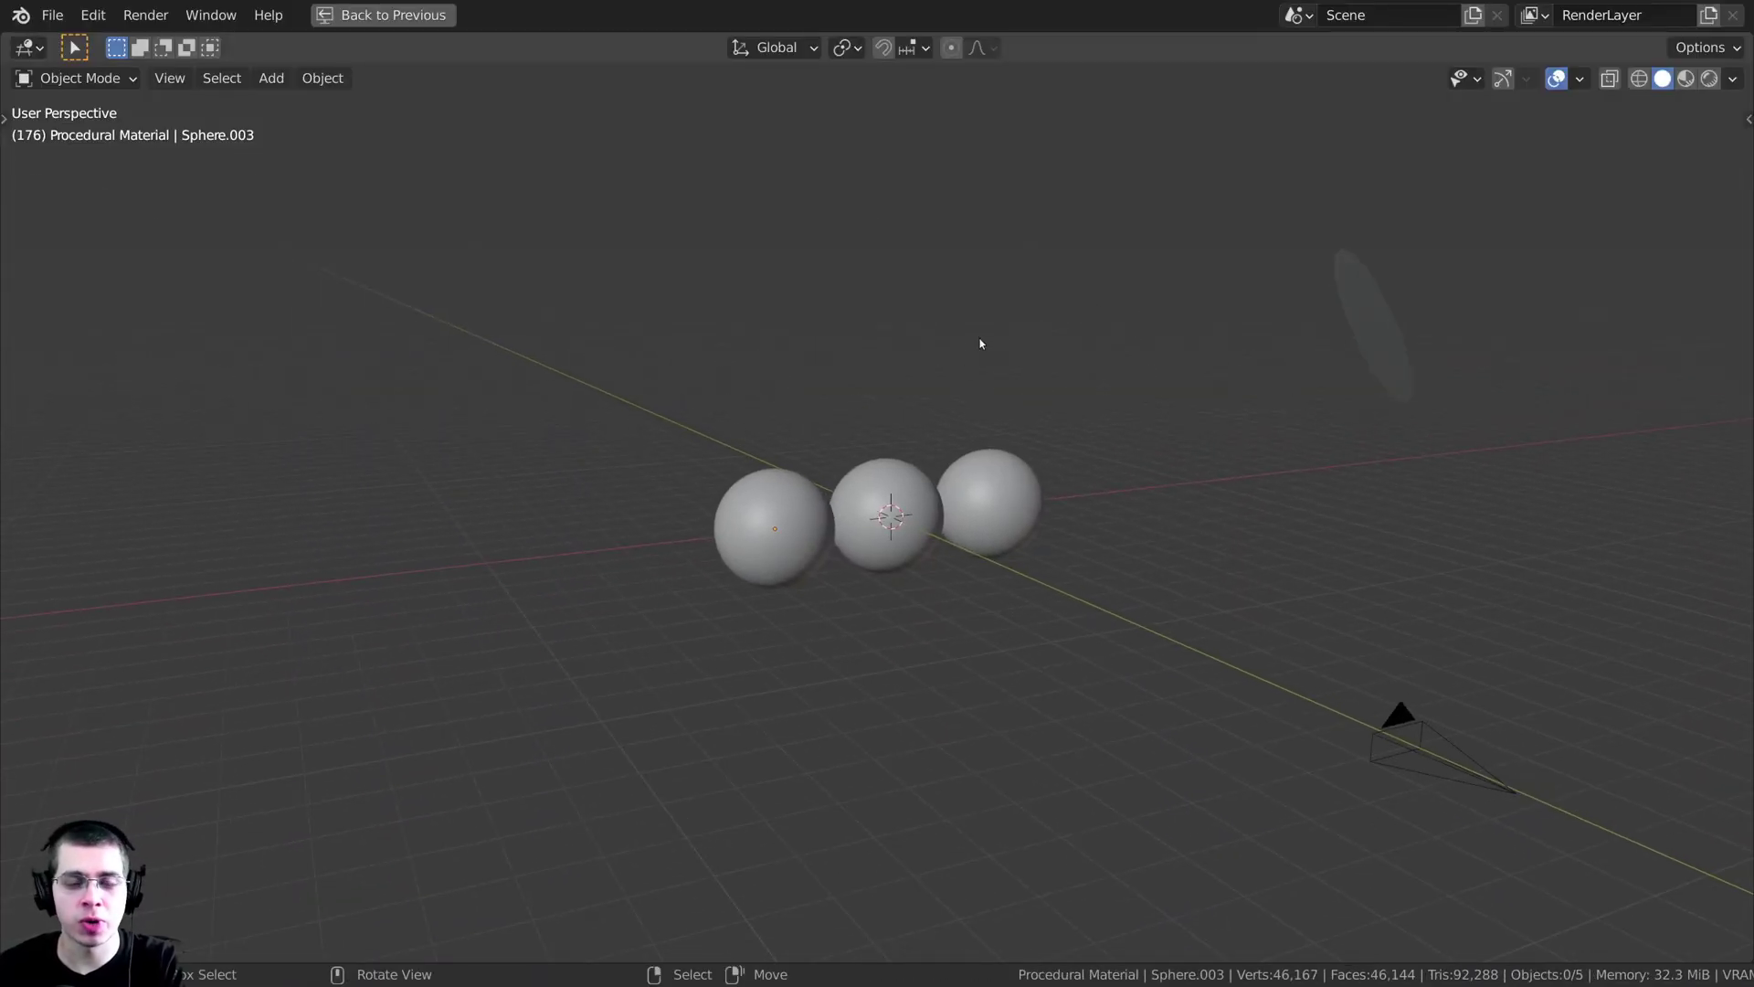
- Select all three spheres at the scene's centre
{"action": "scroll", "coordinate": [889, 435], "scroll_direction": "up", "scroll_amount": 1}
{"action": "middle_click_drag", "start_coordinate": [896, 331], "coordinate": [758, 507]}
{"action": "scroll", "coordinate": [759, 506], "scroll_direction": "up", "scroll_amount": 2}
{"action": "right_click", "coordinate": [715, 493]}
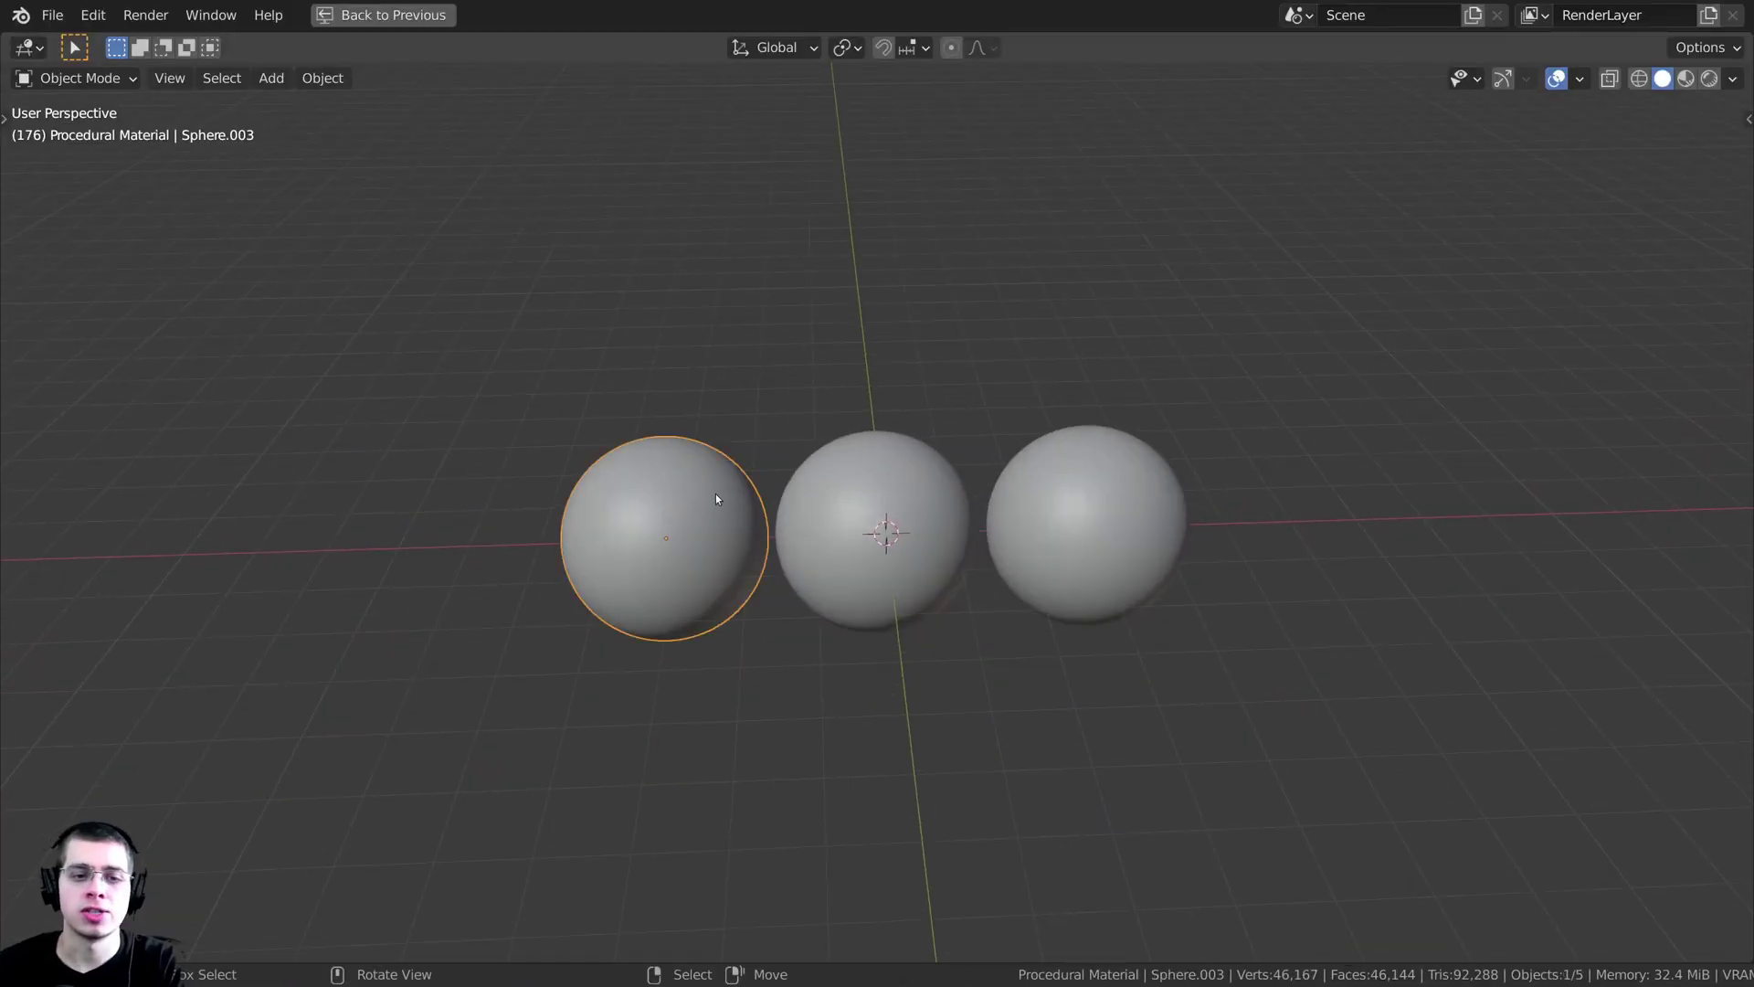
{"action": "scroll", "coordinate": [715, 494], "scroll_direction": "up", "scroll_amount": 1}
{"action": "left_click", "coordinate": [880, 462], "text": "shift"}
{"action": "left_click", "coordinate": [1073, 463], "text": "shift"}
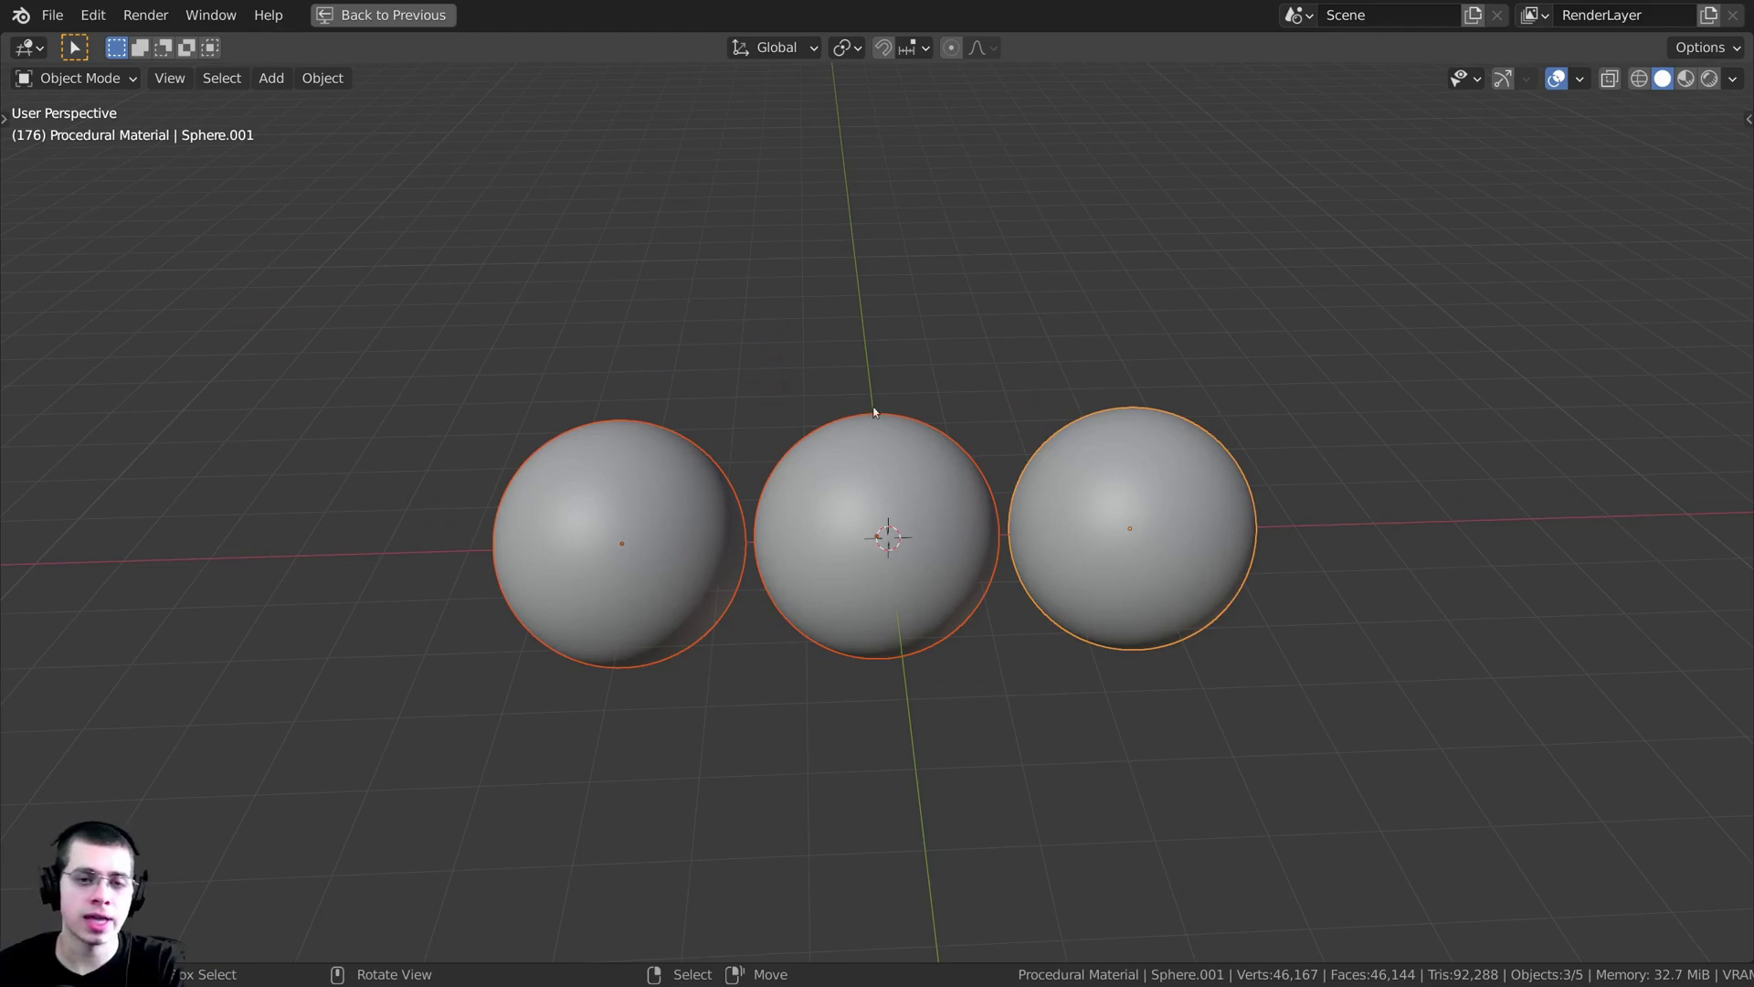
- Deselect the spheres and select the round light disc hanging beside them
{"action": "middle_click_drag", "start_coordinate": [874, 411], "coordinate": [1232, 416]}
{"action": "key", "text": "alt+a"}
{"action": "left_click", "coordinate": [1411, 233]}
{"action": "key", "text": "Tab"}
{"action": "key", "text": "Tab"}
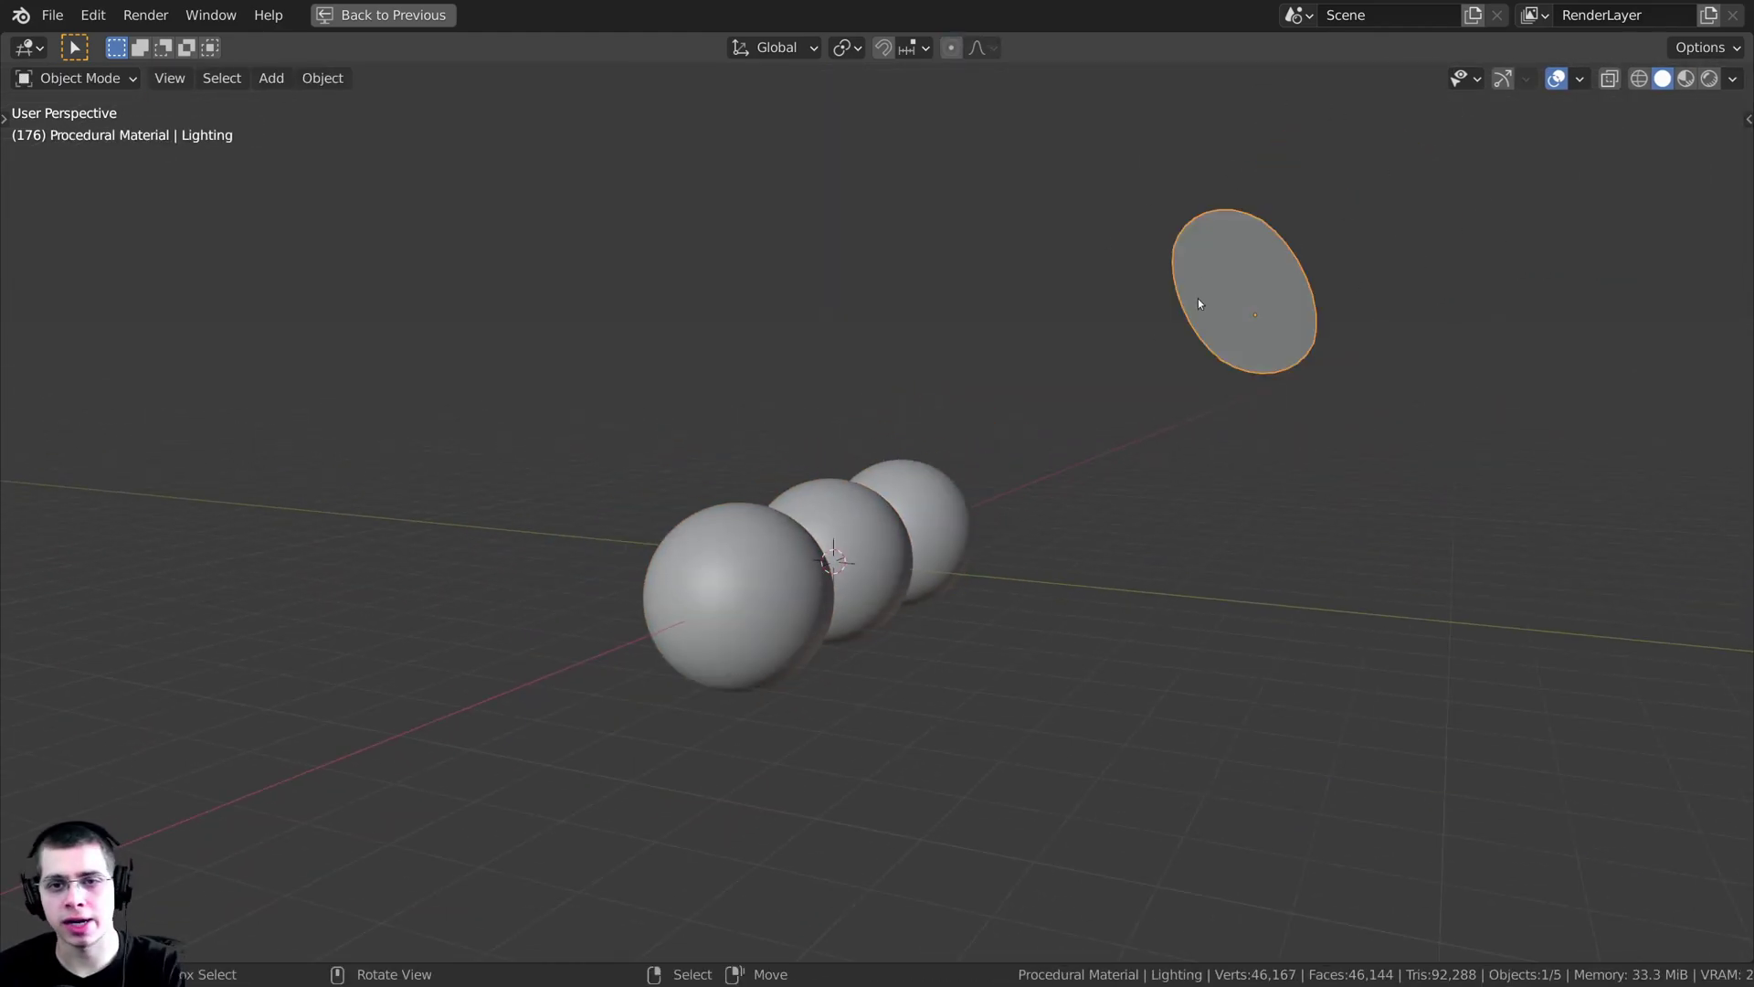
- Restore the full Shading layout with the light's Emission nodes and view the spheres through the camera
{"action": "key", "text": "ctrl+space"}
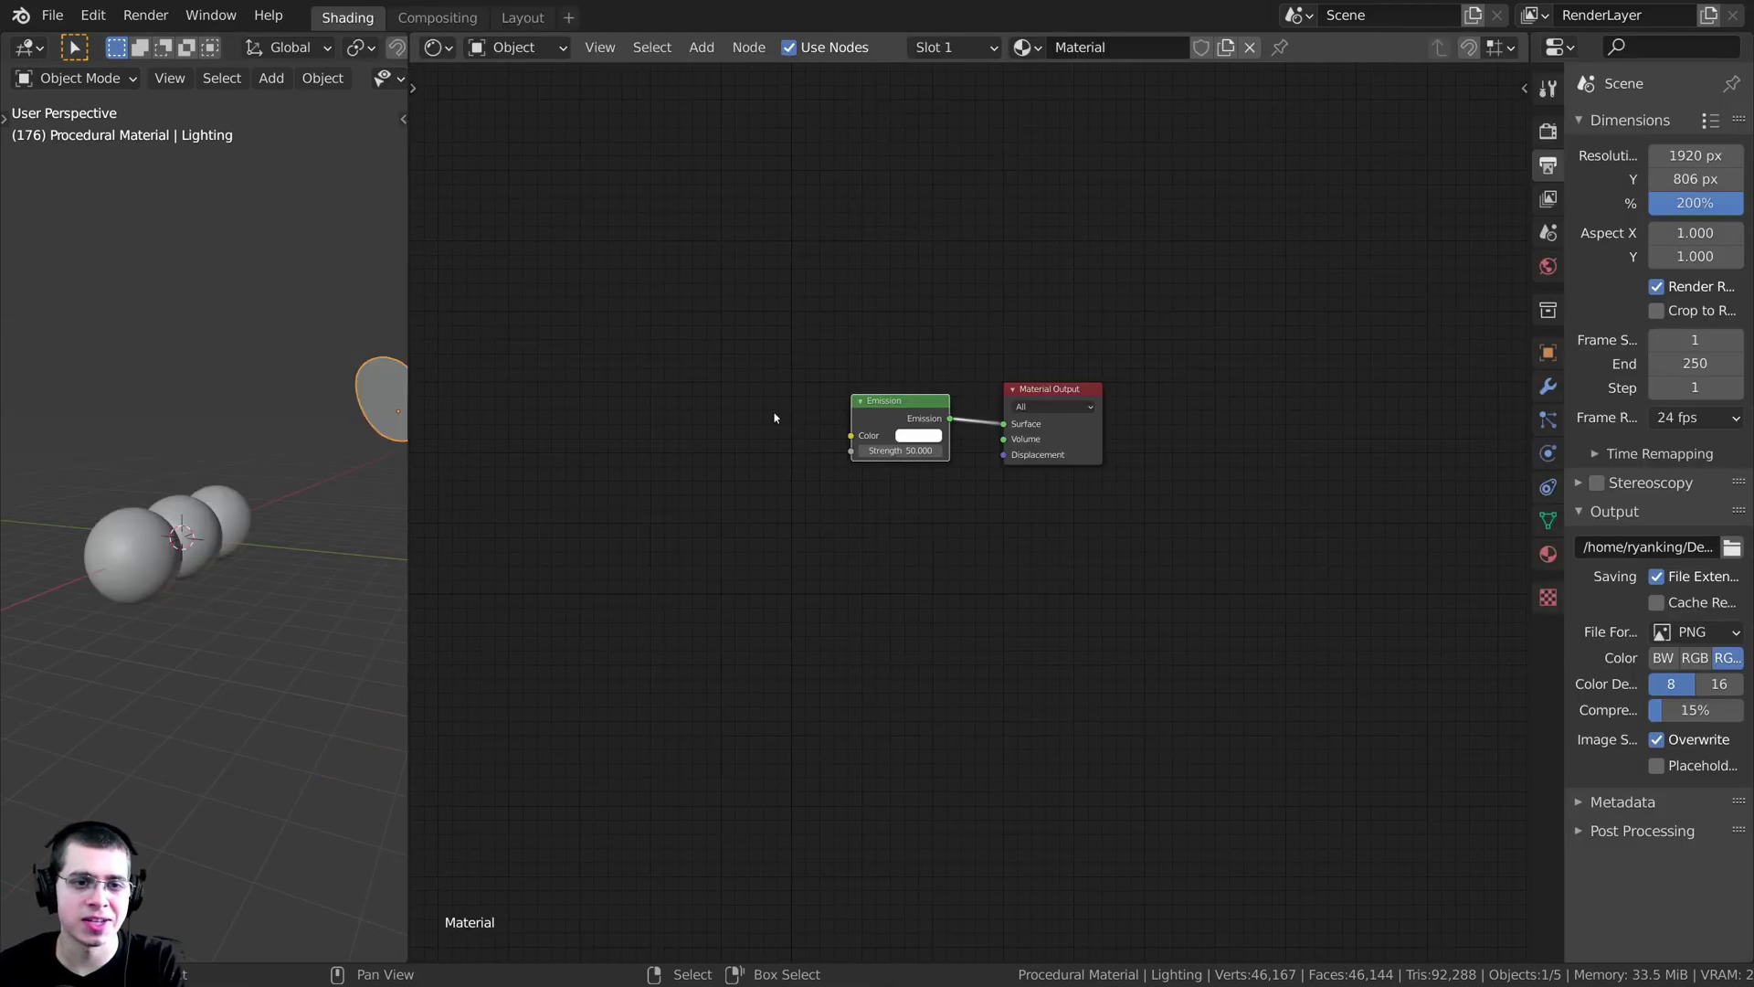
{"action": "scroll", "coordinate": [697, 429], "scroll_direction": "up", "scroll_amount": 4}
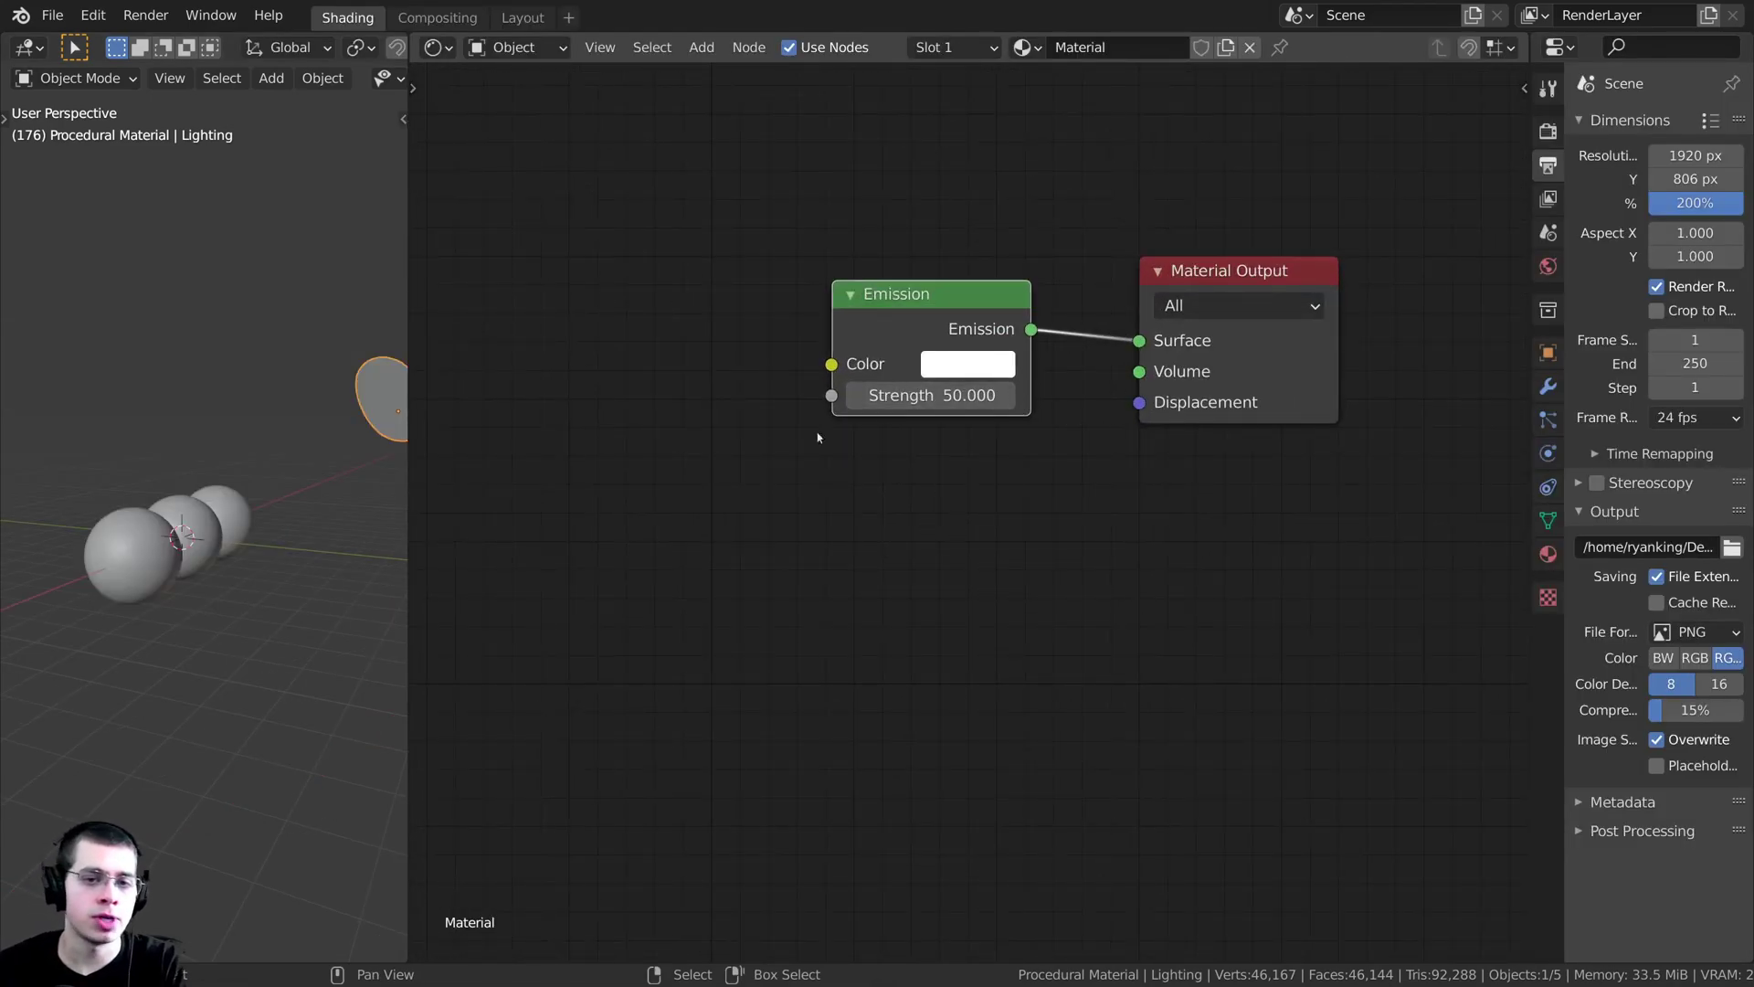
{"action": "scroll", "coordinate": [222, 466], "scroll_direction": "down", "scroll_amount": 2}
{"action": "key", "text": "KP_0"}
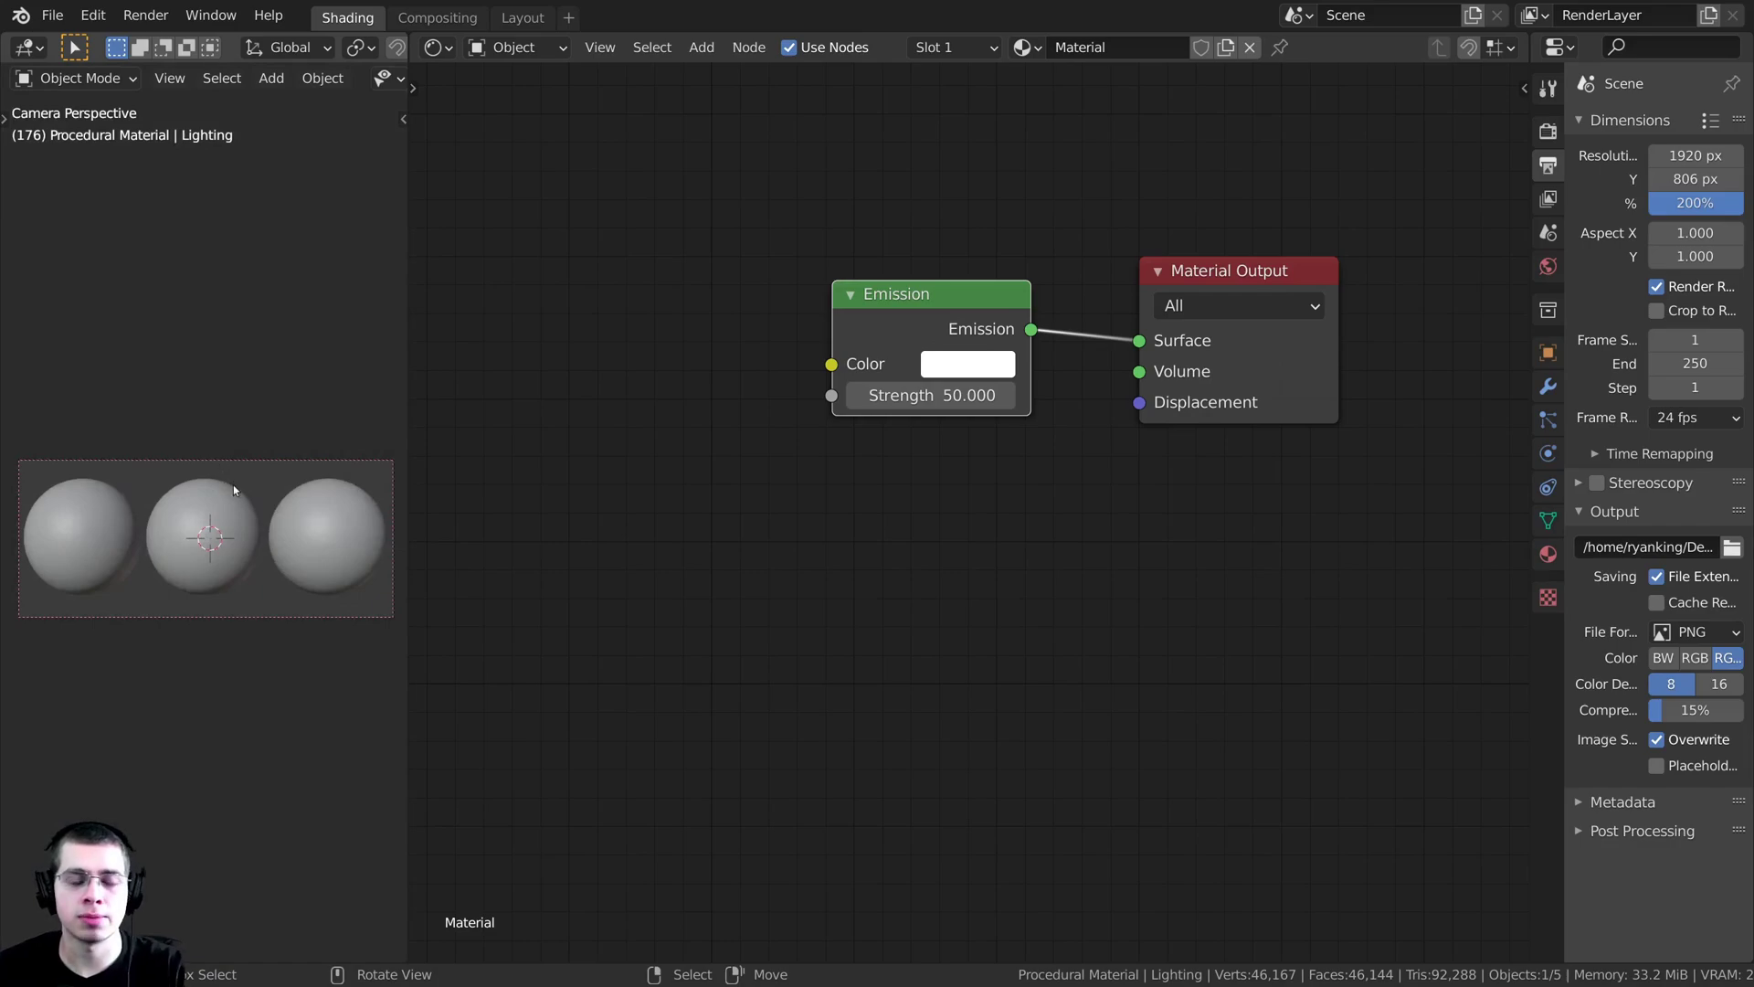
{"action": "scroll", "coordinate": [205, 537], "scroll_direction": "up", "scroll_amount": 2}
{"action": "scroll", "coordinate": [122, 529], "scroll_direction": "up", "scroll_amount": 1}
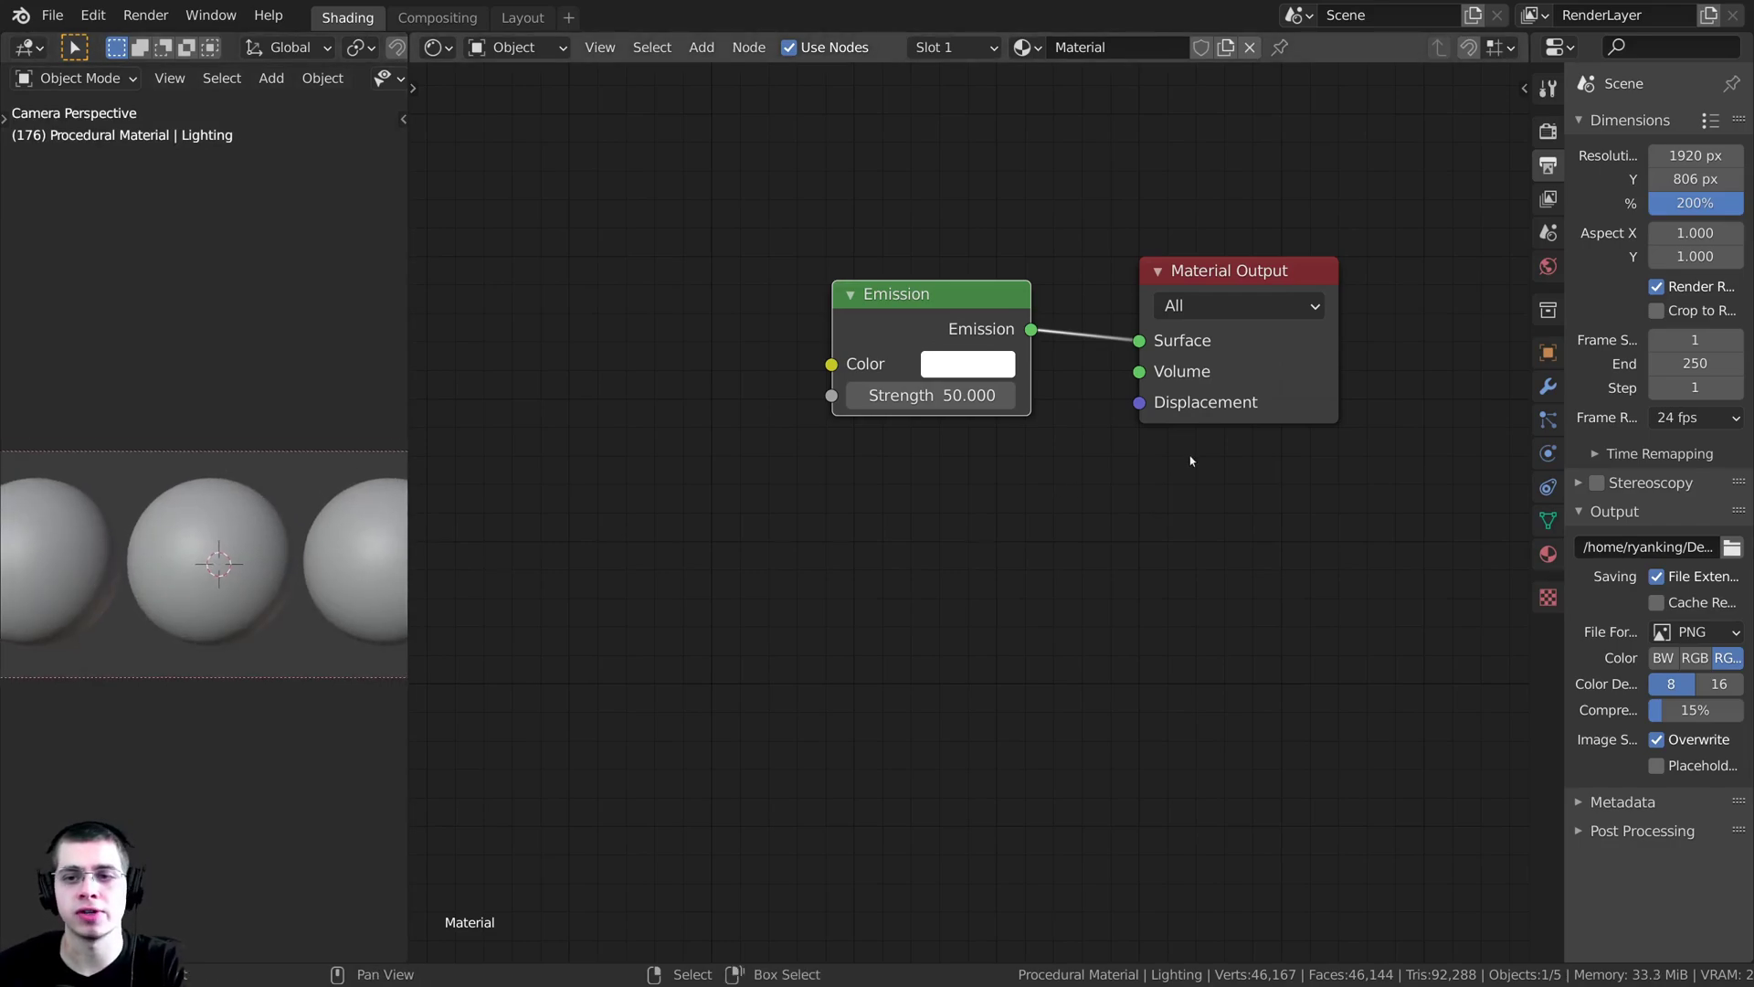
- Examine the world's surface settings, including its HDR environment image and strength
{"action": "left_click", "coordinate": [1548, 265]}
{"action": "left_click_drag", "start_coordinate": [1530, 310], "coordinate": [1305, 316]}
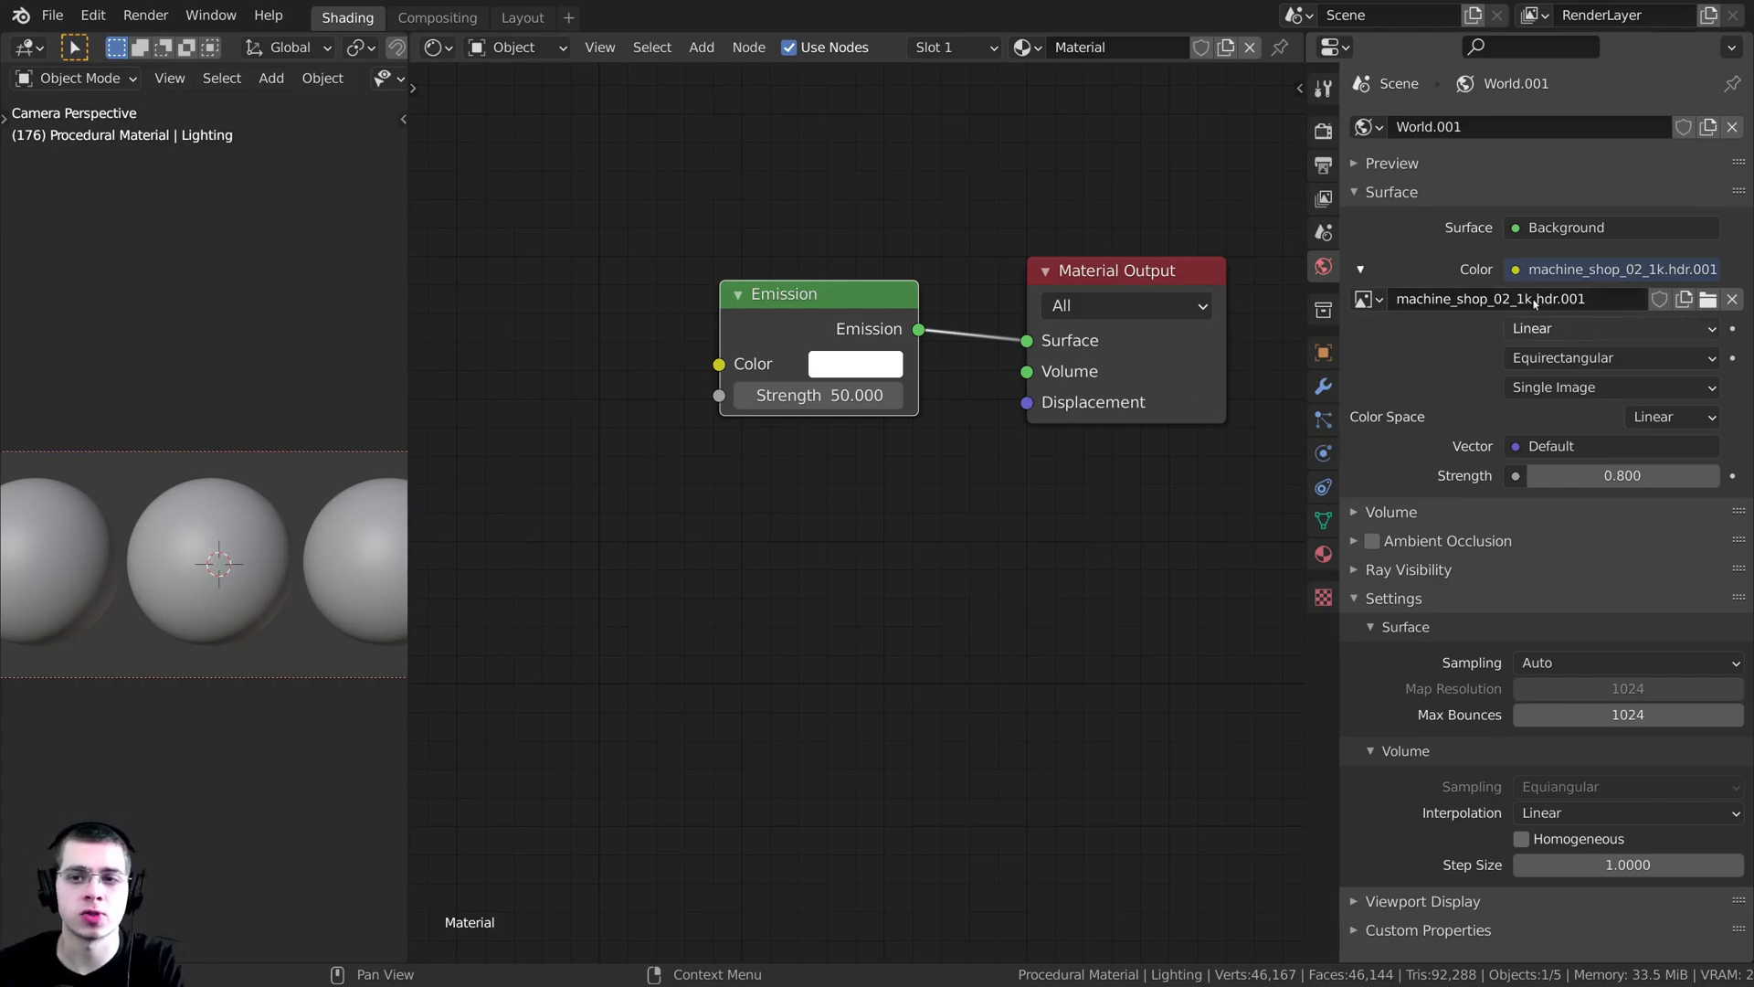
{"action": "left_click", "coordinate": [1428, 127]}
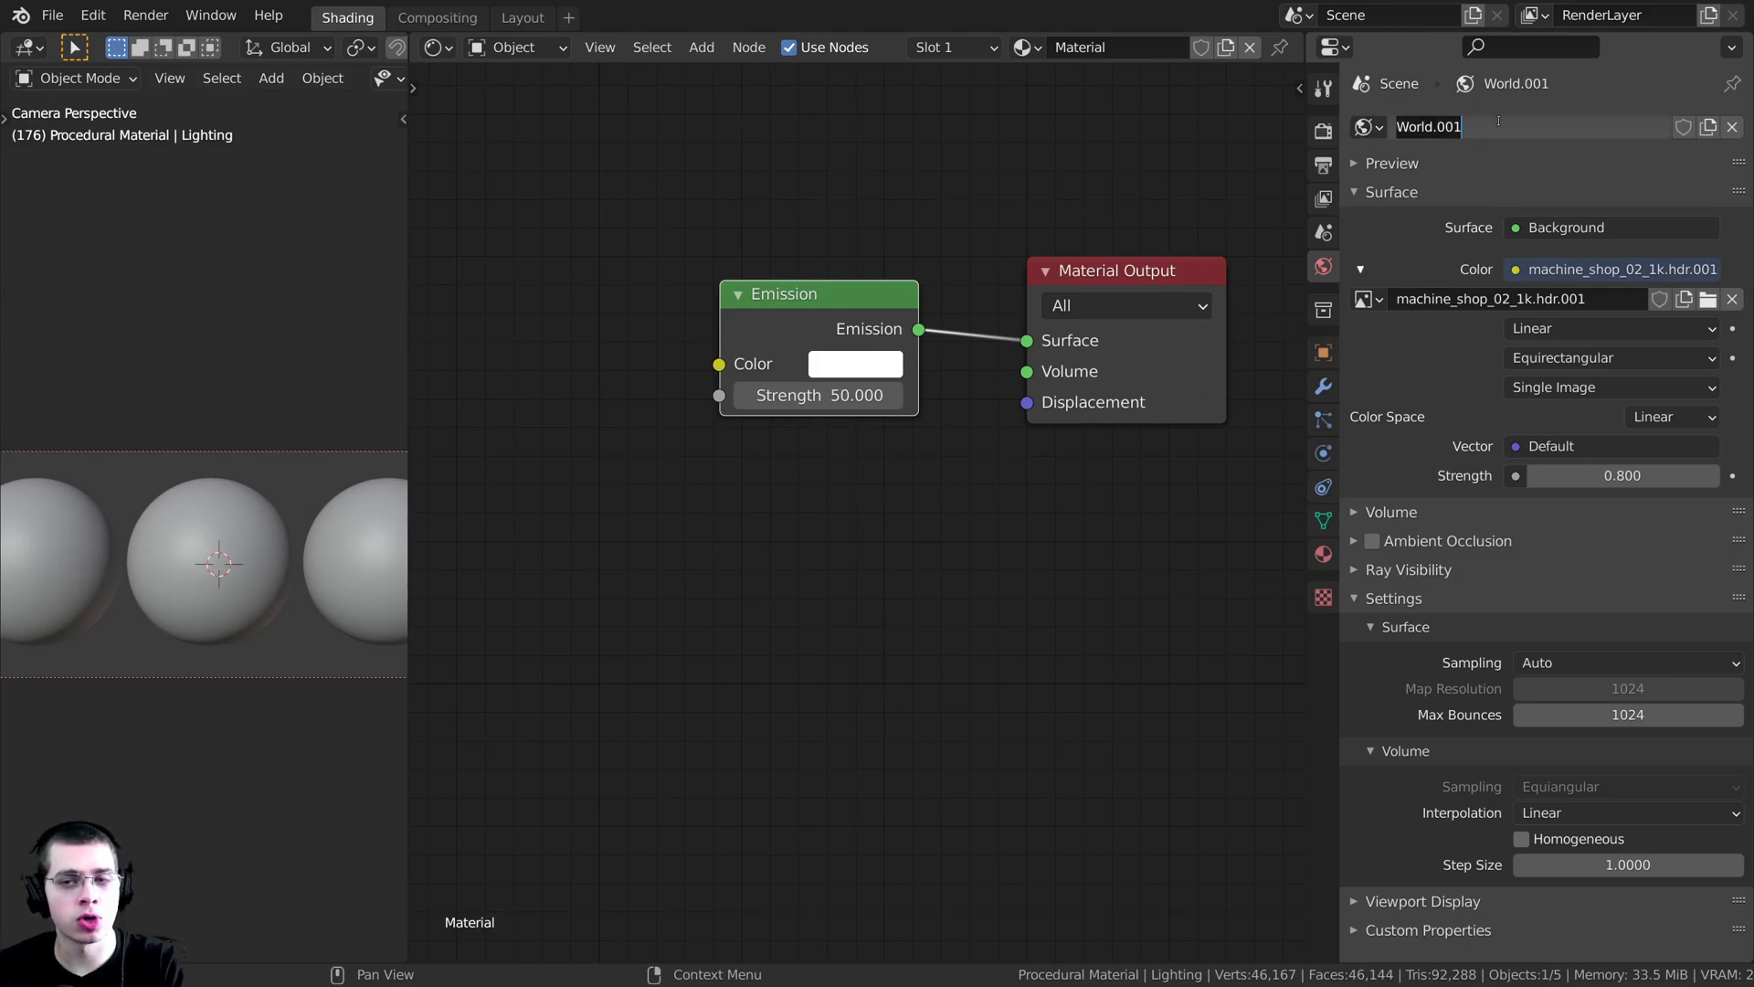
{"action": "key", "text": "Return"}
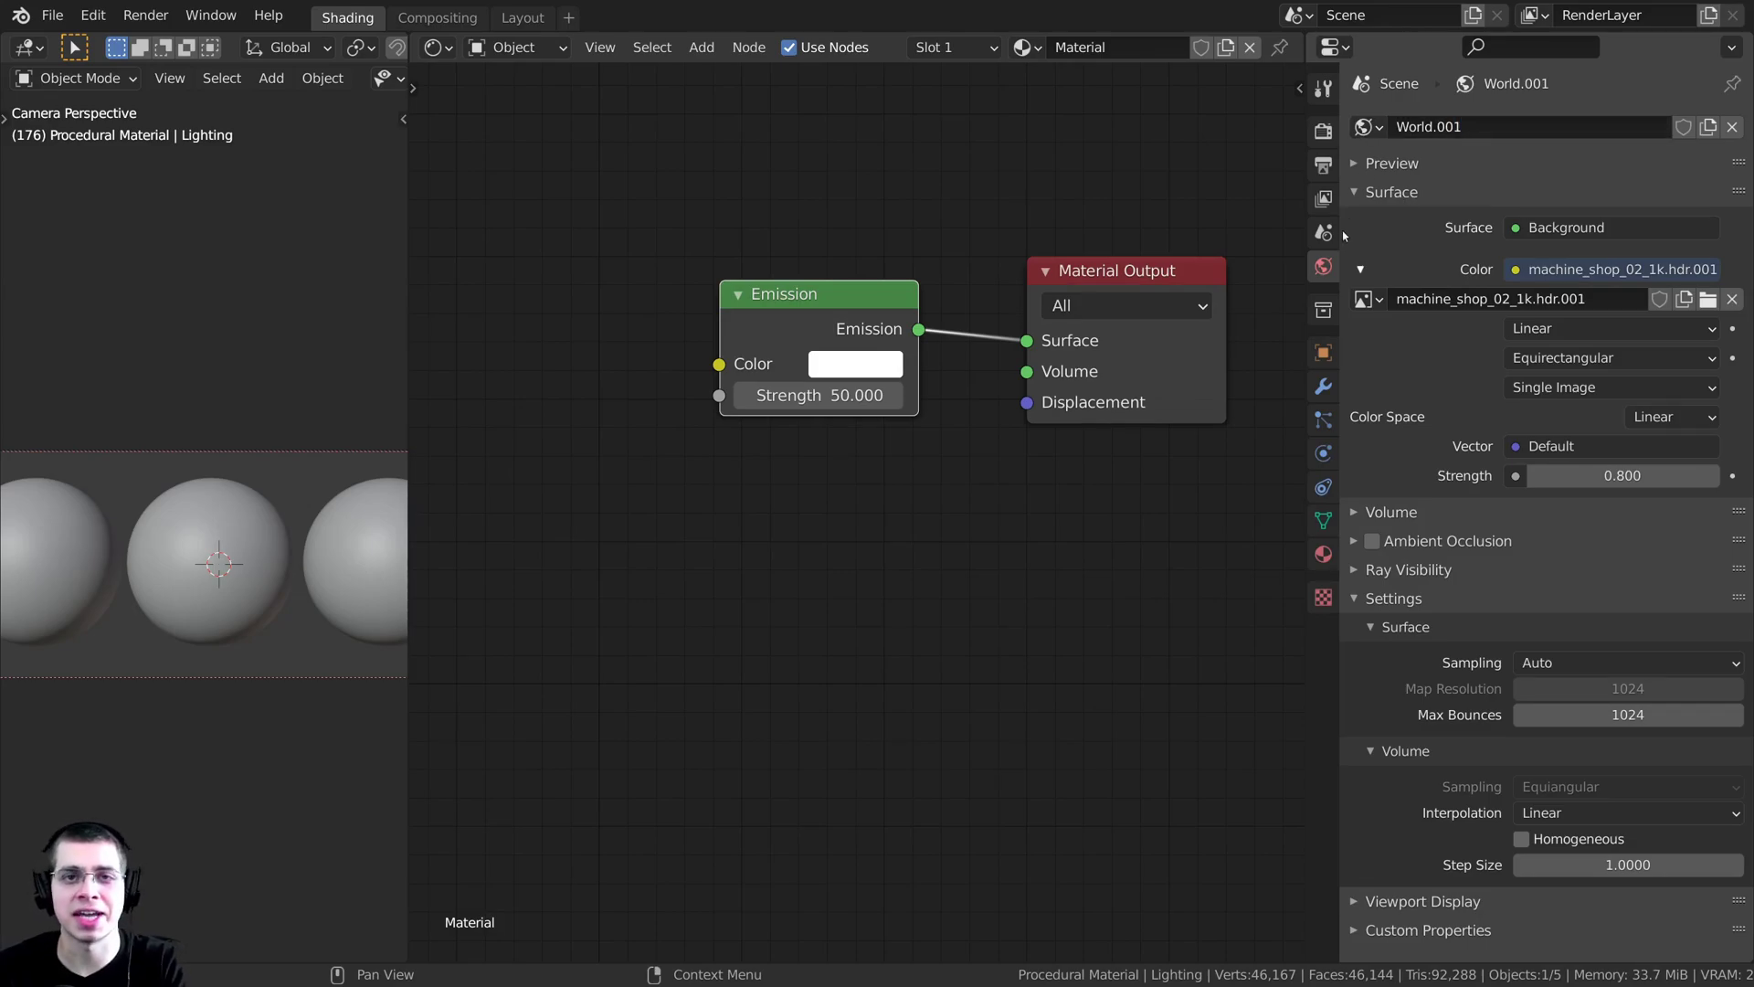
{"action": "left_click_drag", "start_coordinate": [1307, 235], "coordinate": [1477, 239]}
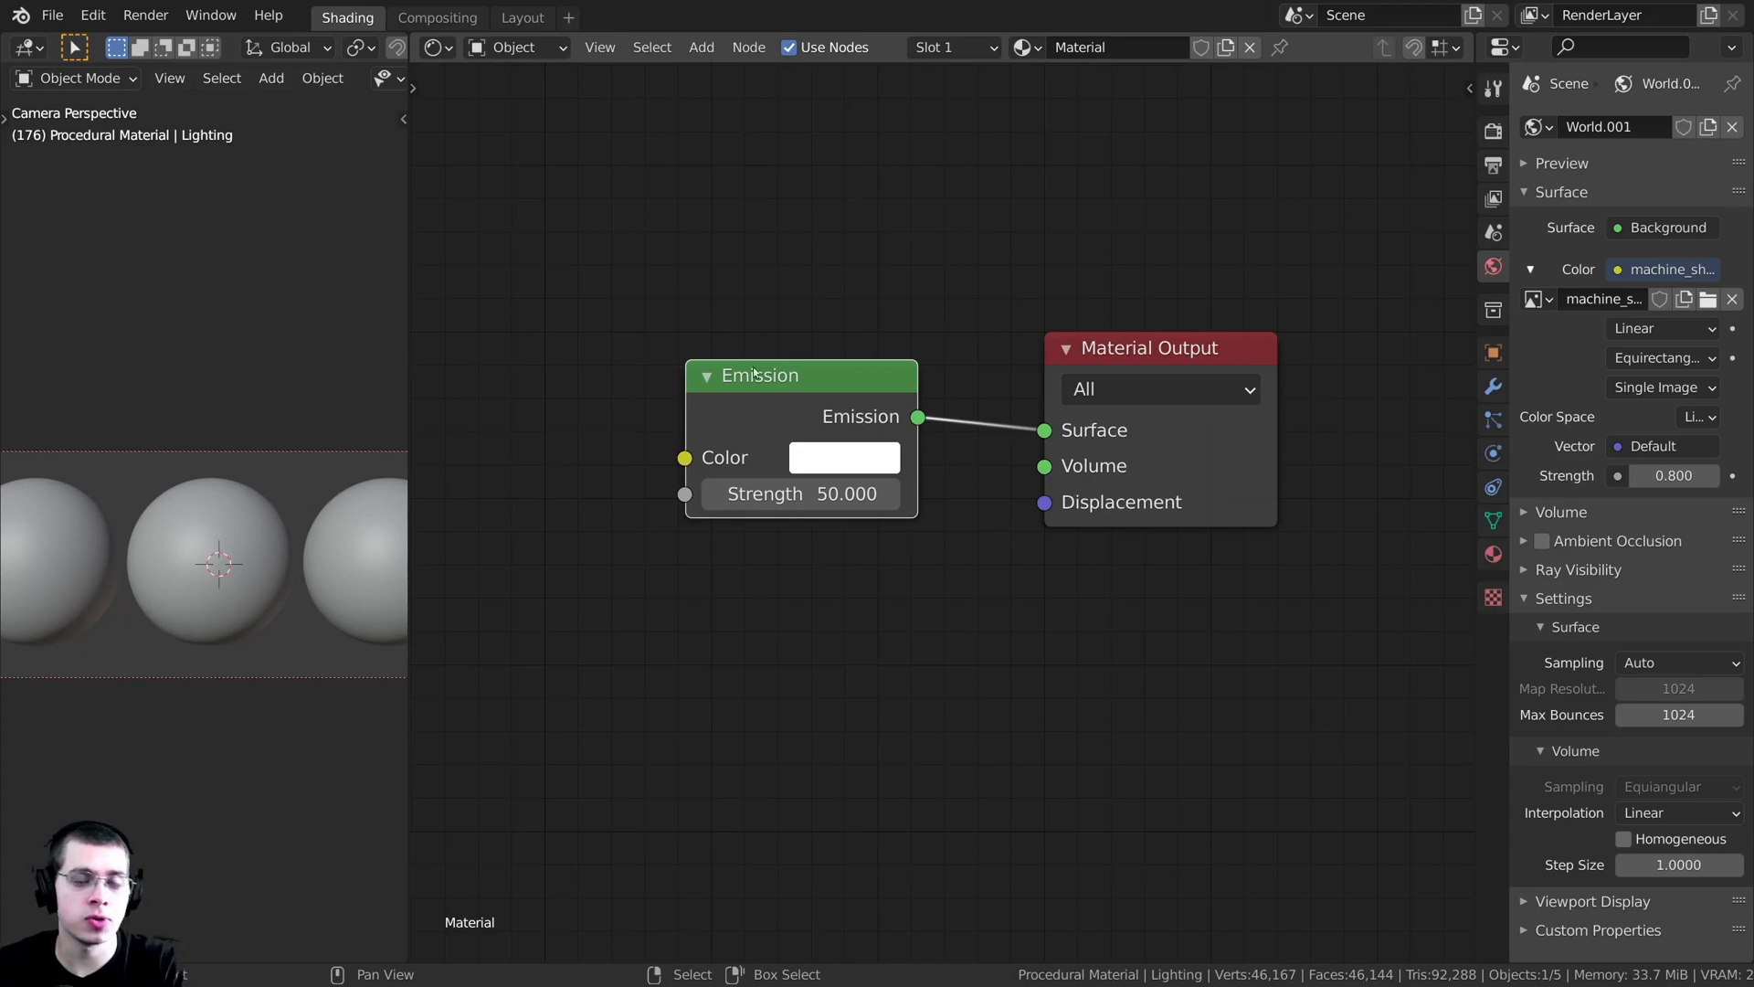
{"action": "middle_click_drag", "start_coordinate": [946, 272], "coordinate": [976, 299]}
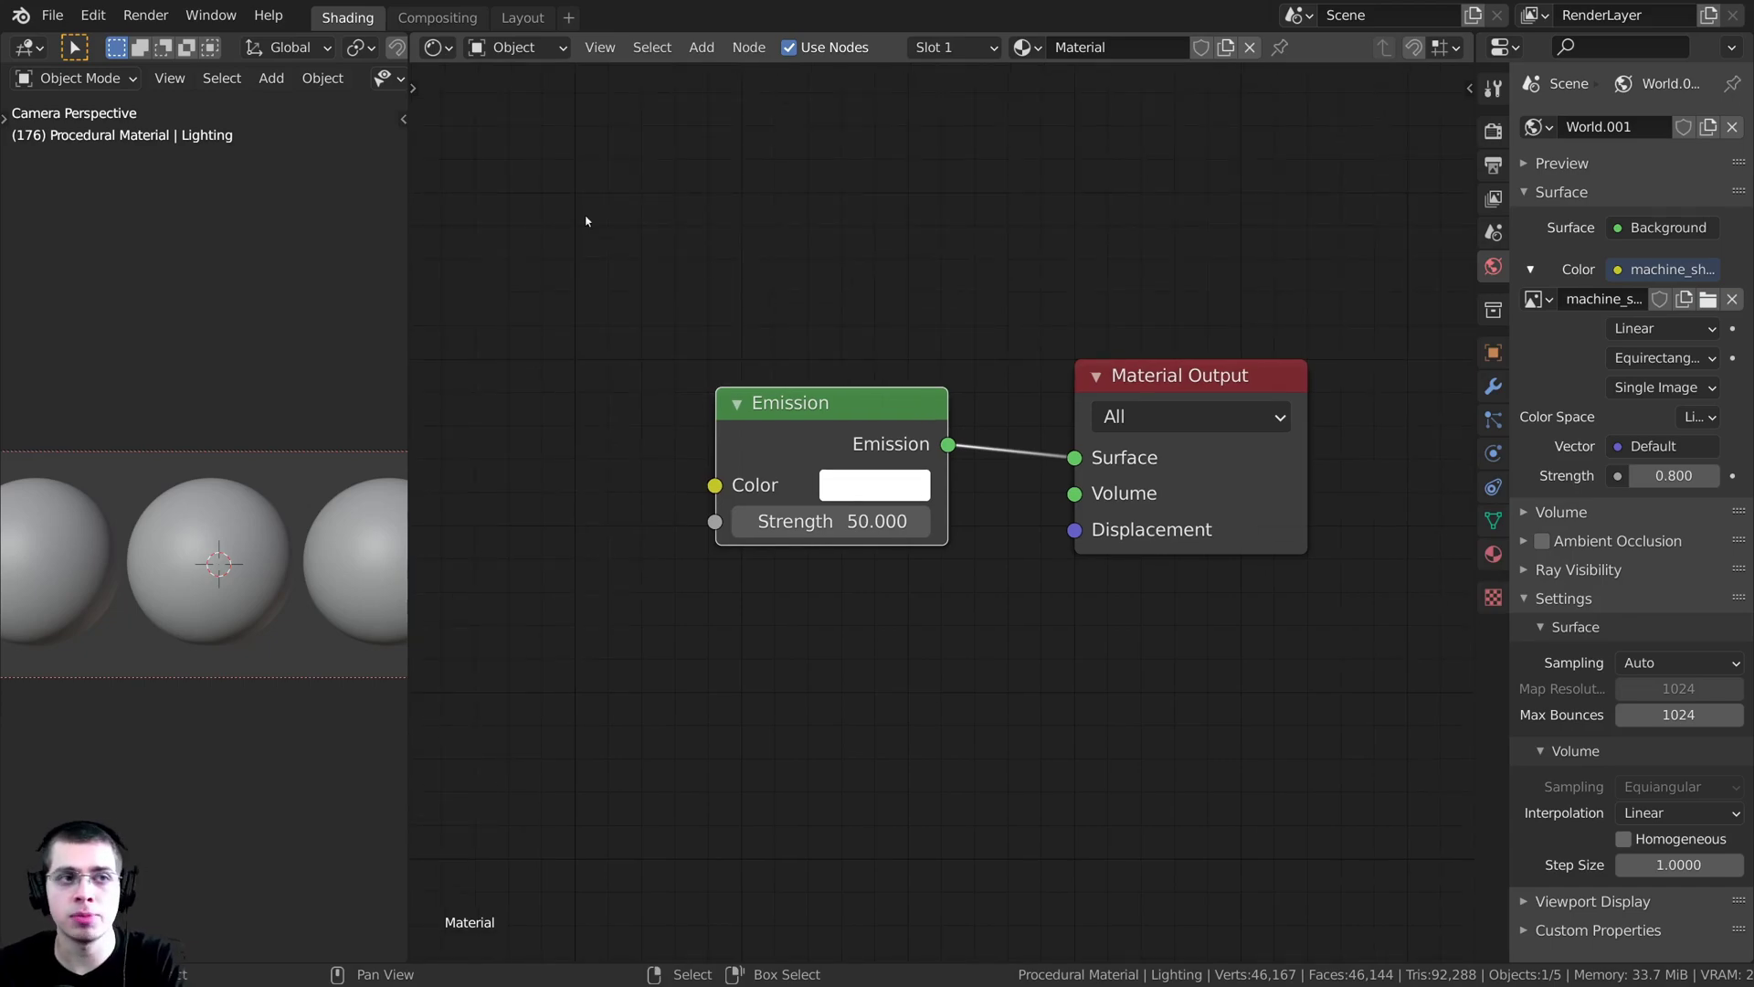
- Check in the add-on preferences whether Node Wrangler is enabled
{"action": "left_click", "coordinate": [93, 20]}
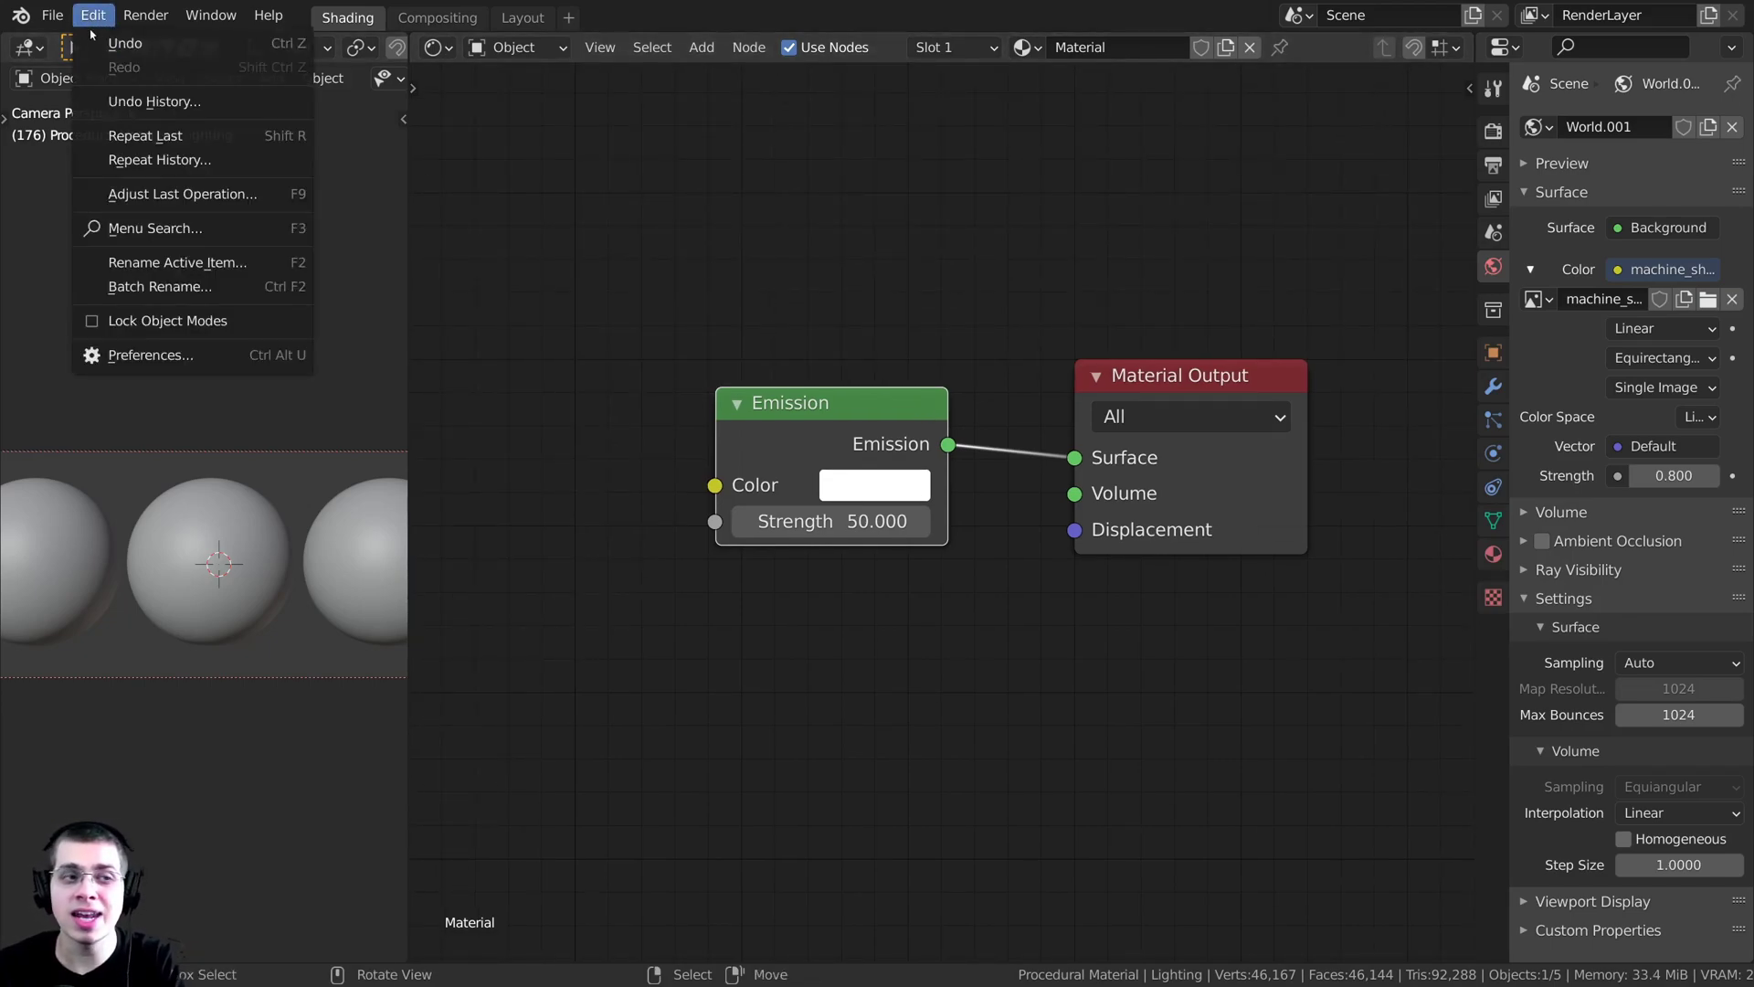
{"action": "left_click", "coordinate": [162, 357]}
{"action": "left_click", "coordinate": [81, 221]}
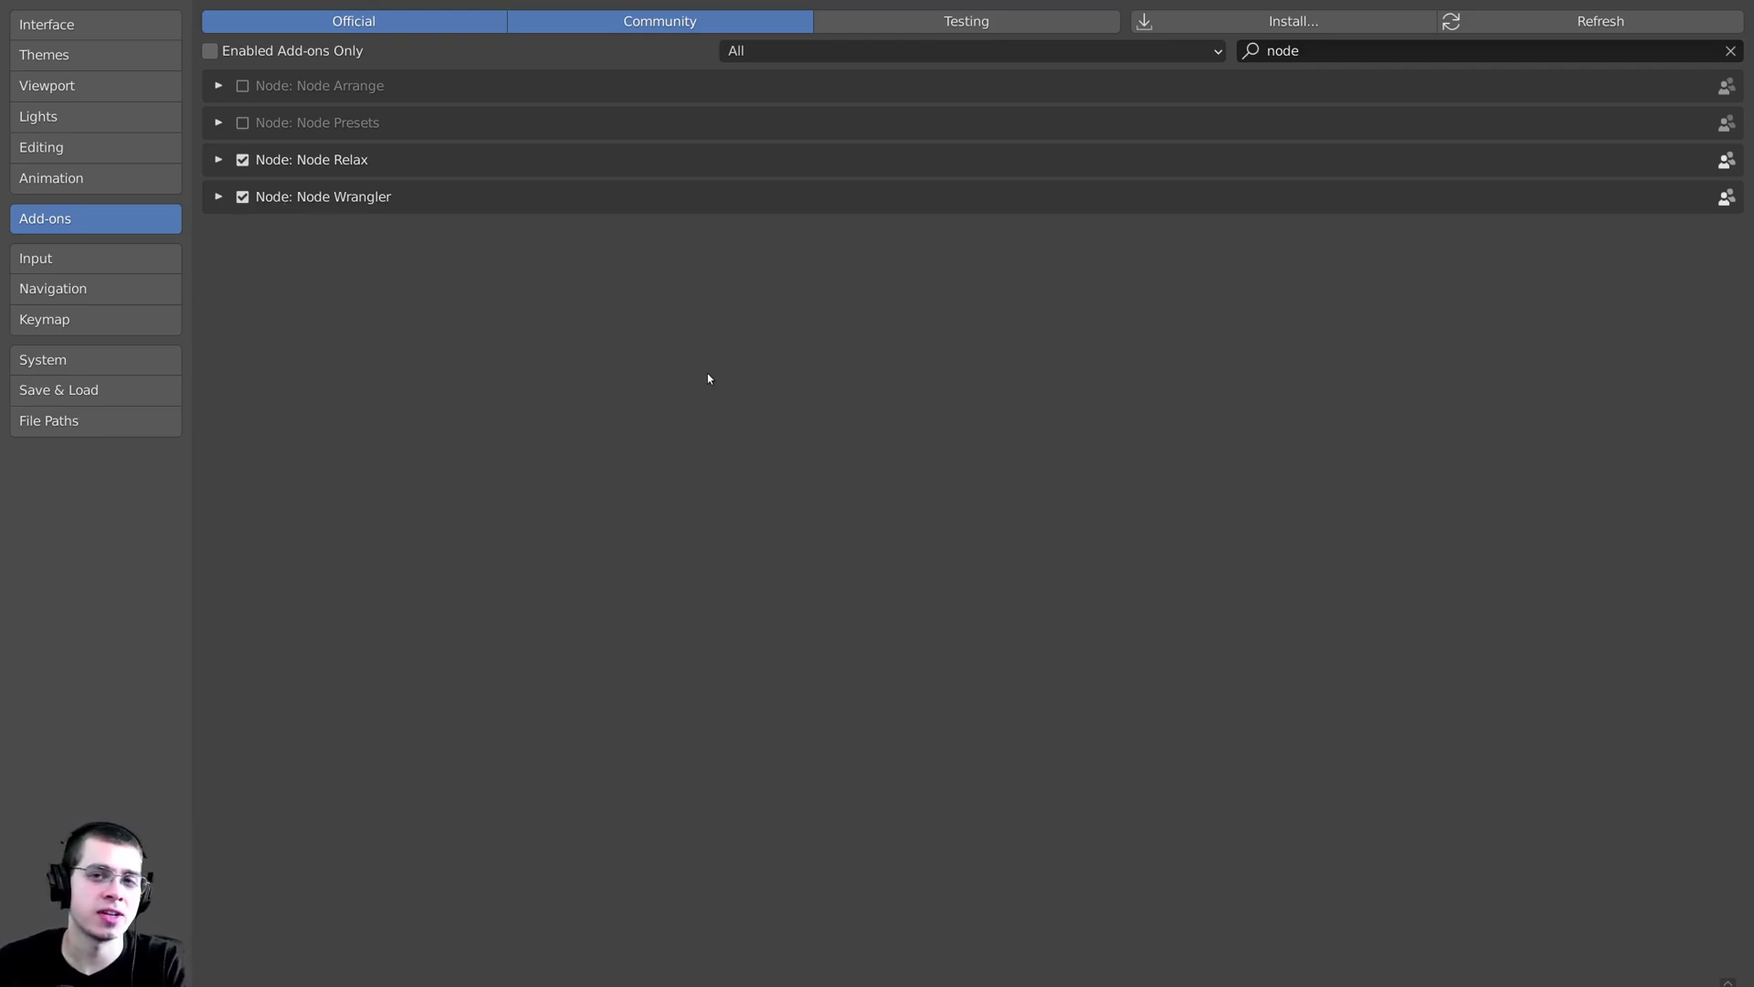
{"action": "key", "text": "alt+Tab"}
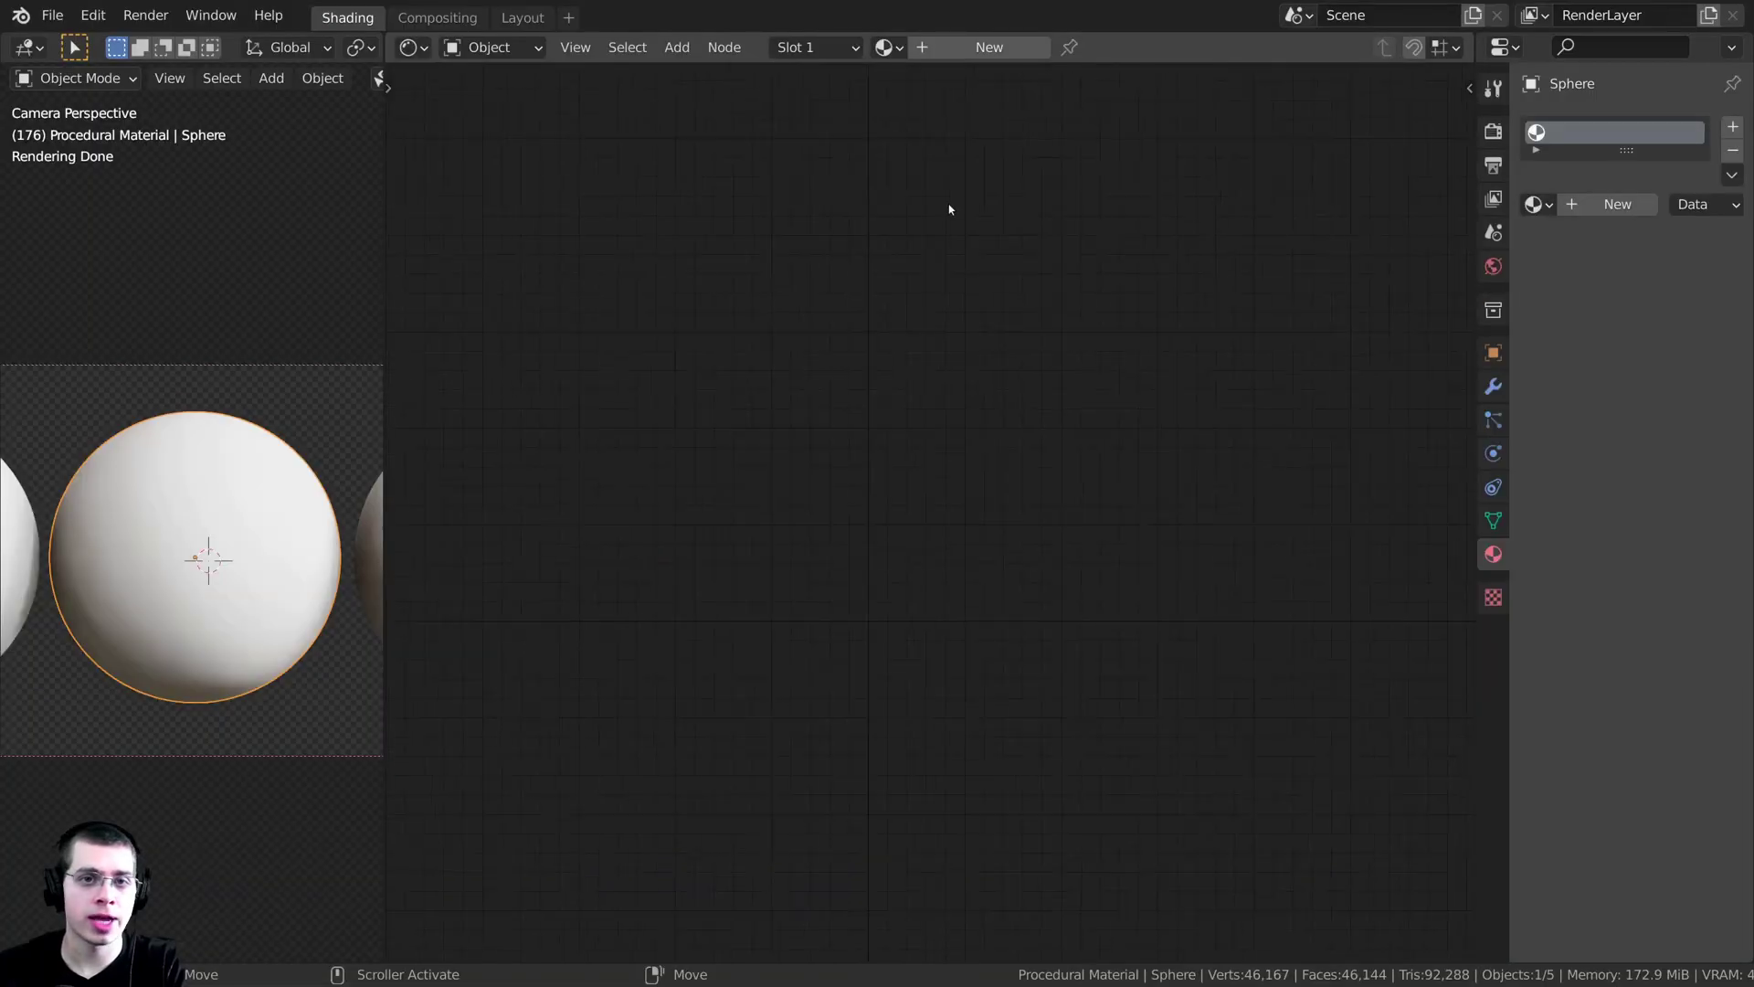
- Create a new material on the middle sphere and name it "Tie Die 1"
{"action": "left_click", "coordinate": [969, 48]}
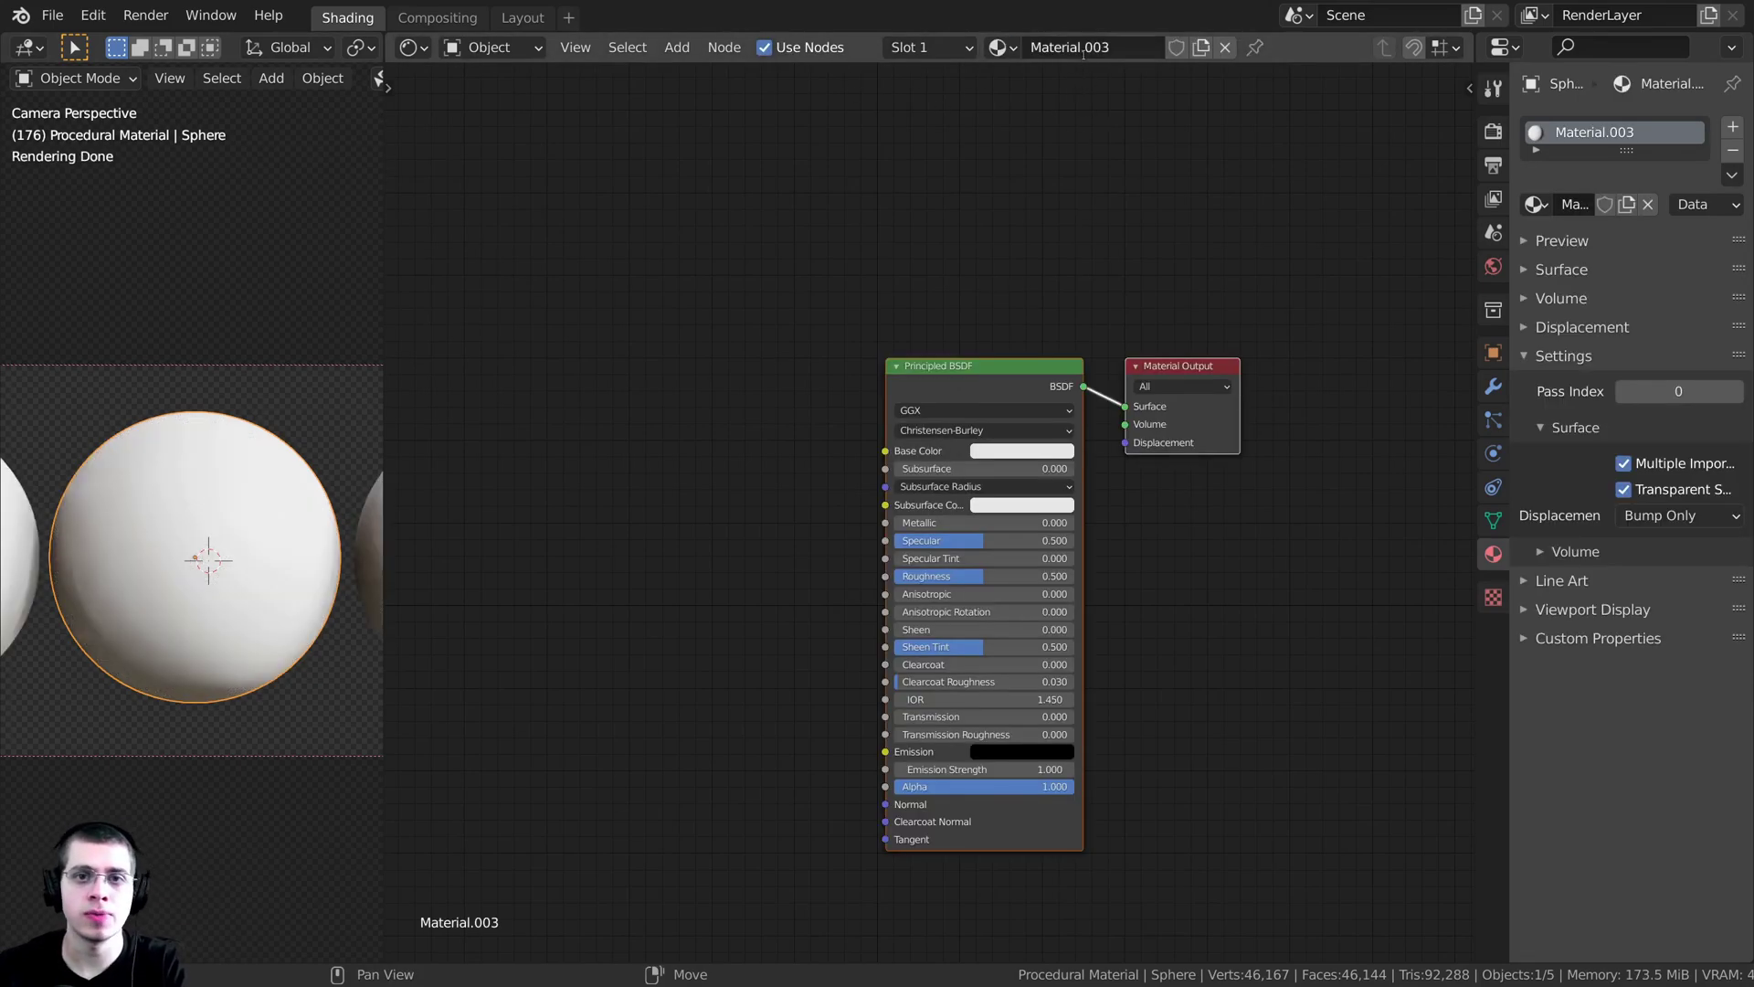
{"action": "left_click", "coordinate": [1078, 48]}
{"action": "type", "text": "Tie"}
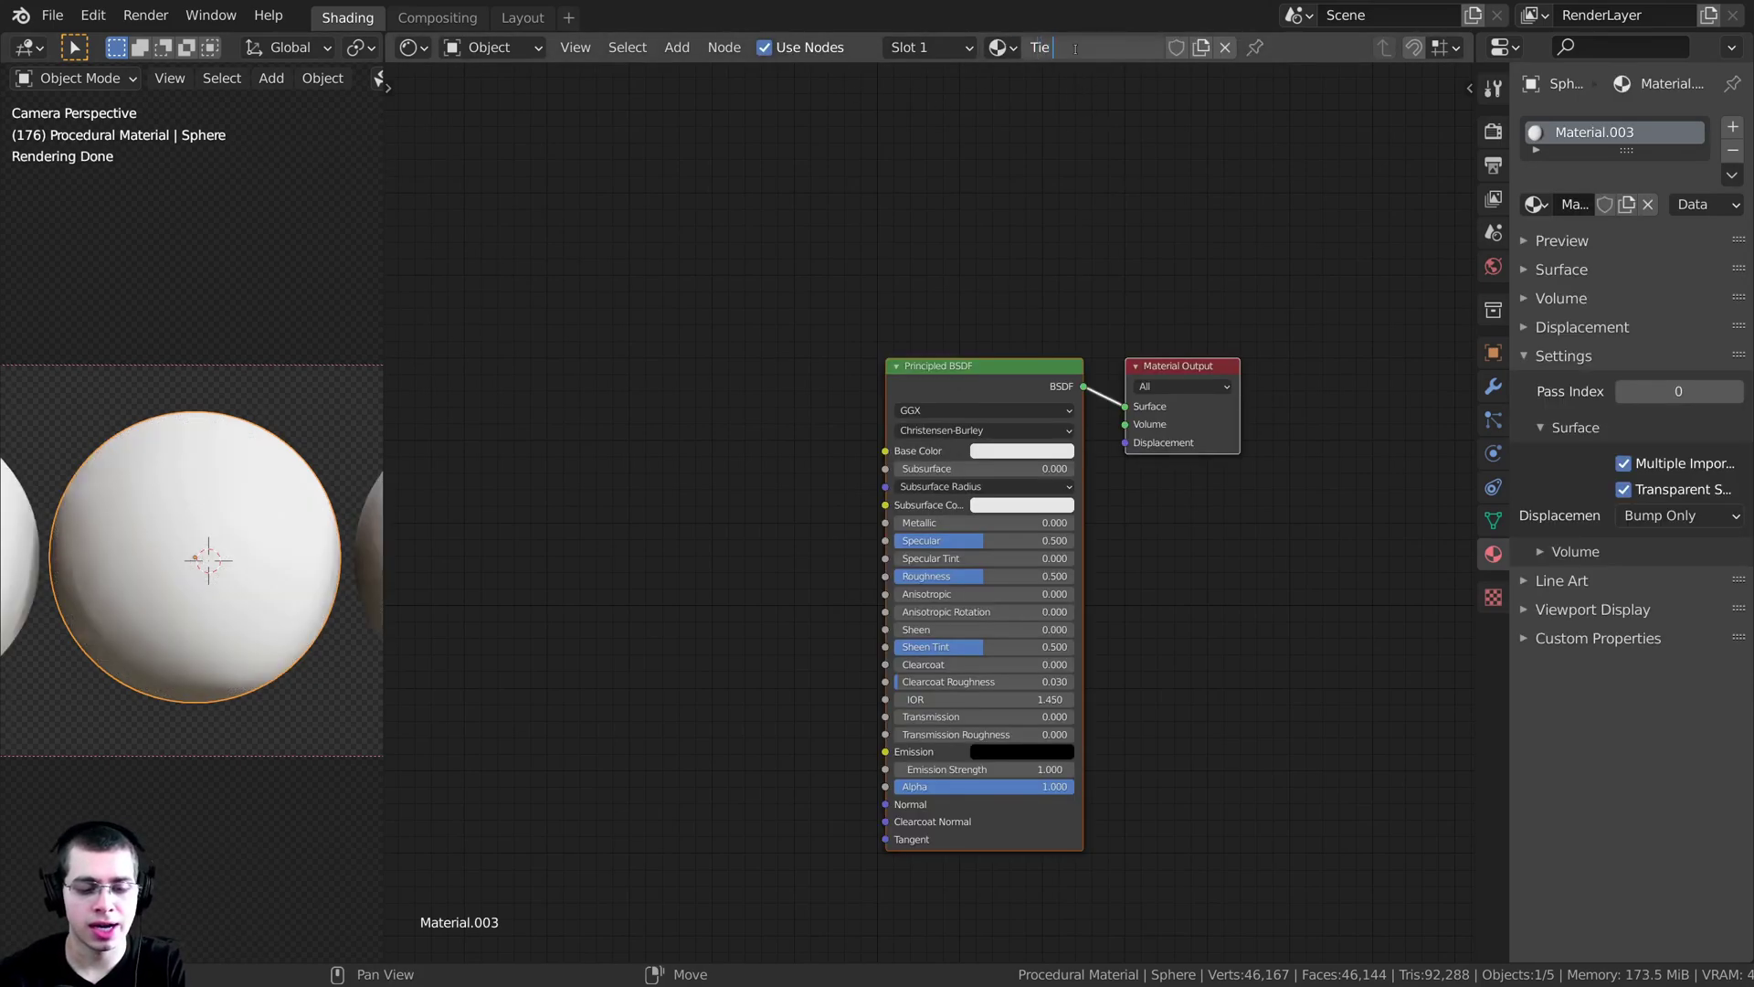
{"action": "type", "text": " Die 1"}
{"action": "key", "text": "Return"}
- Add a Noise Texture node and place it well before the Principled BSDF
{"action": "scroll", "coordinate": [274, 436], "scroll_direction": "up", "scroll_amount": 2}
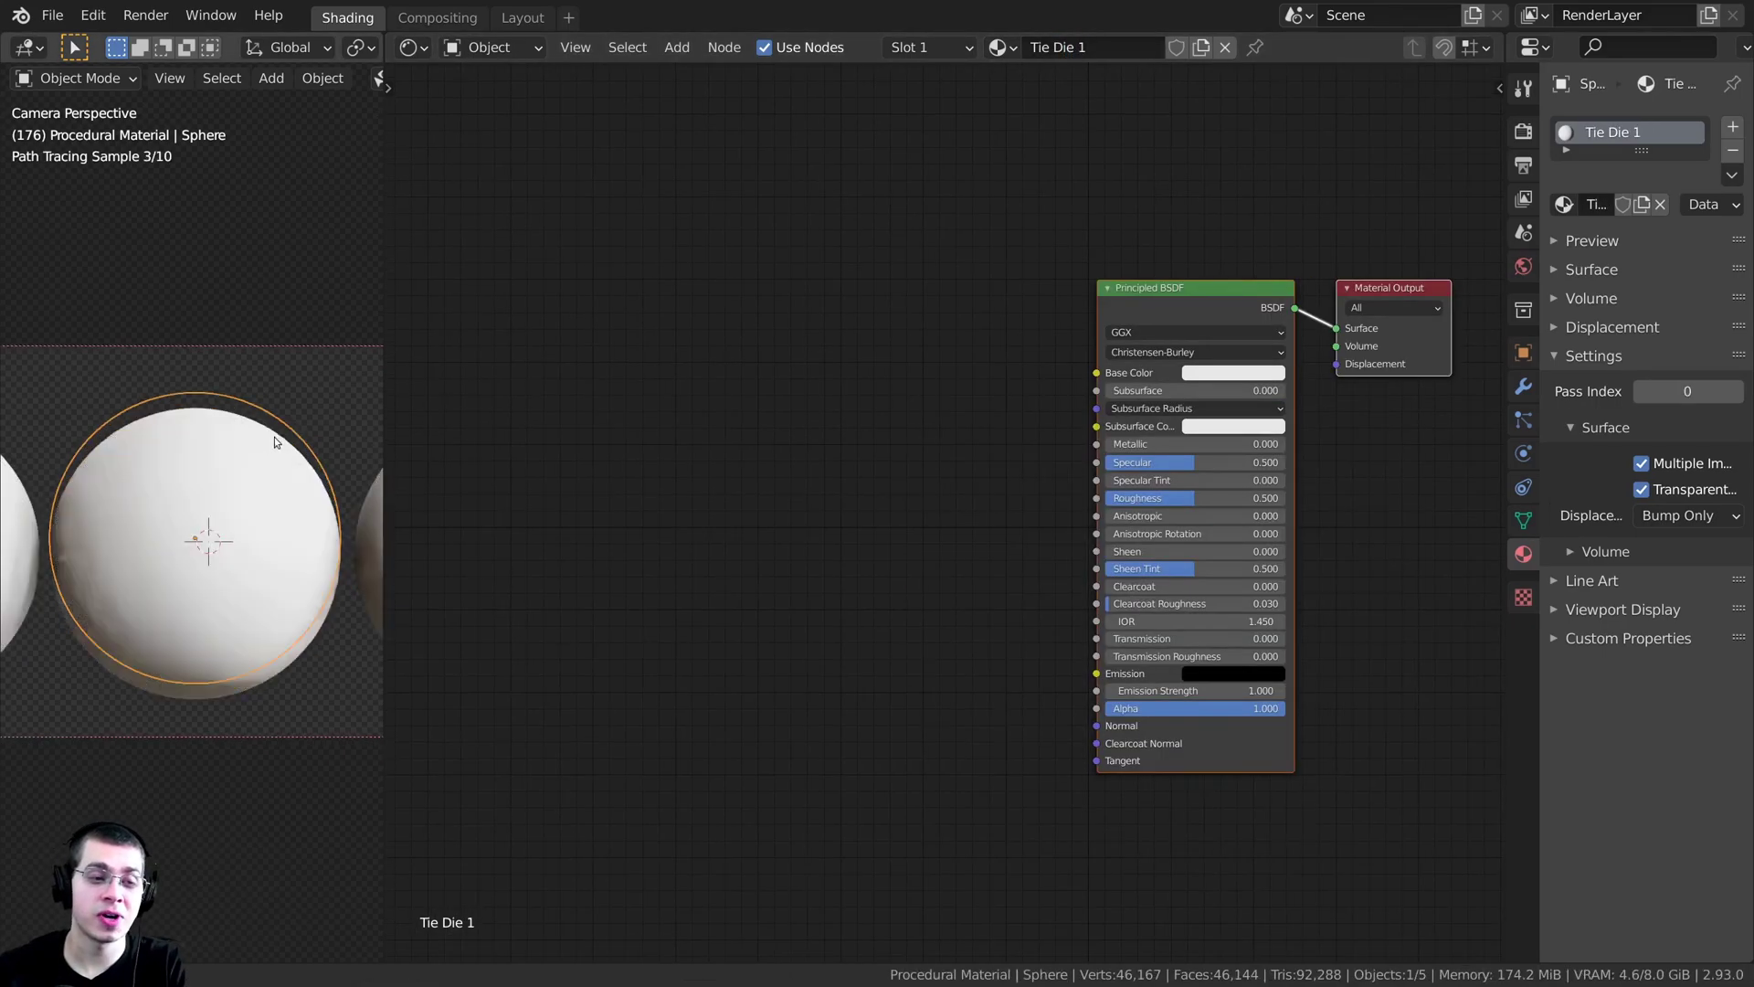
{"action": "scroll", "coordinate": [289, 440], "scroll_direction": "down", "scroll_amount": 2}
{"action": "key", "text": "shift+a"}
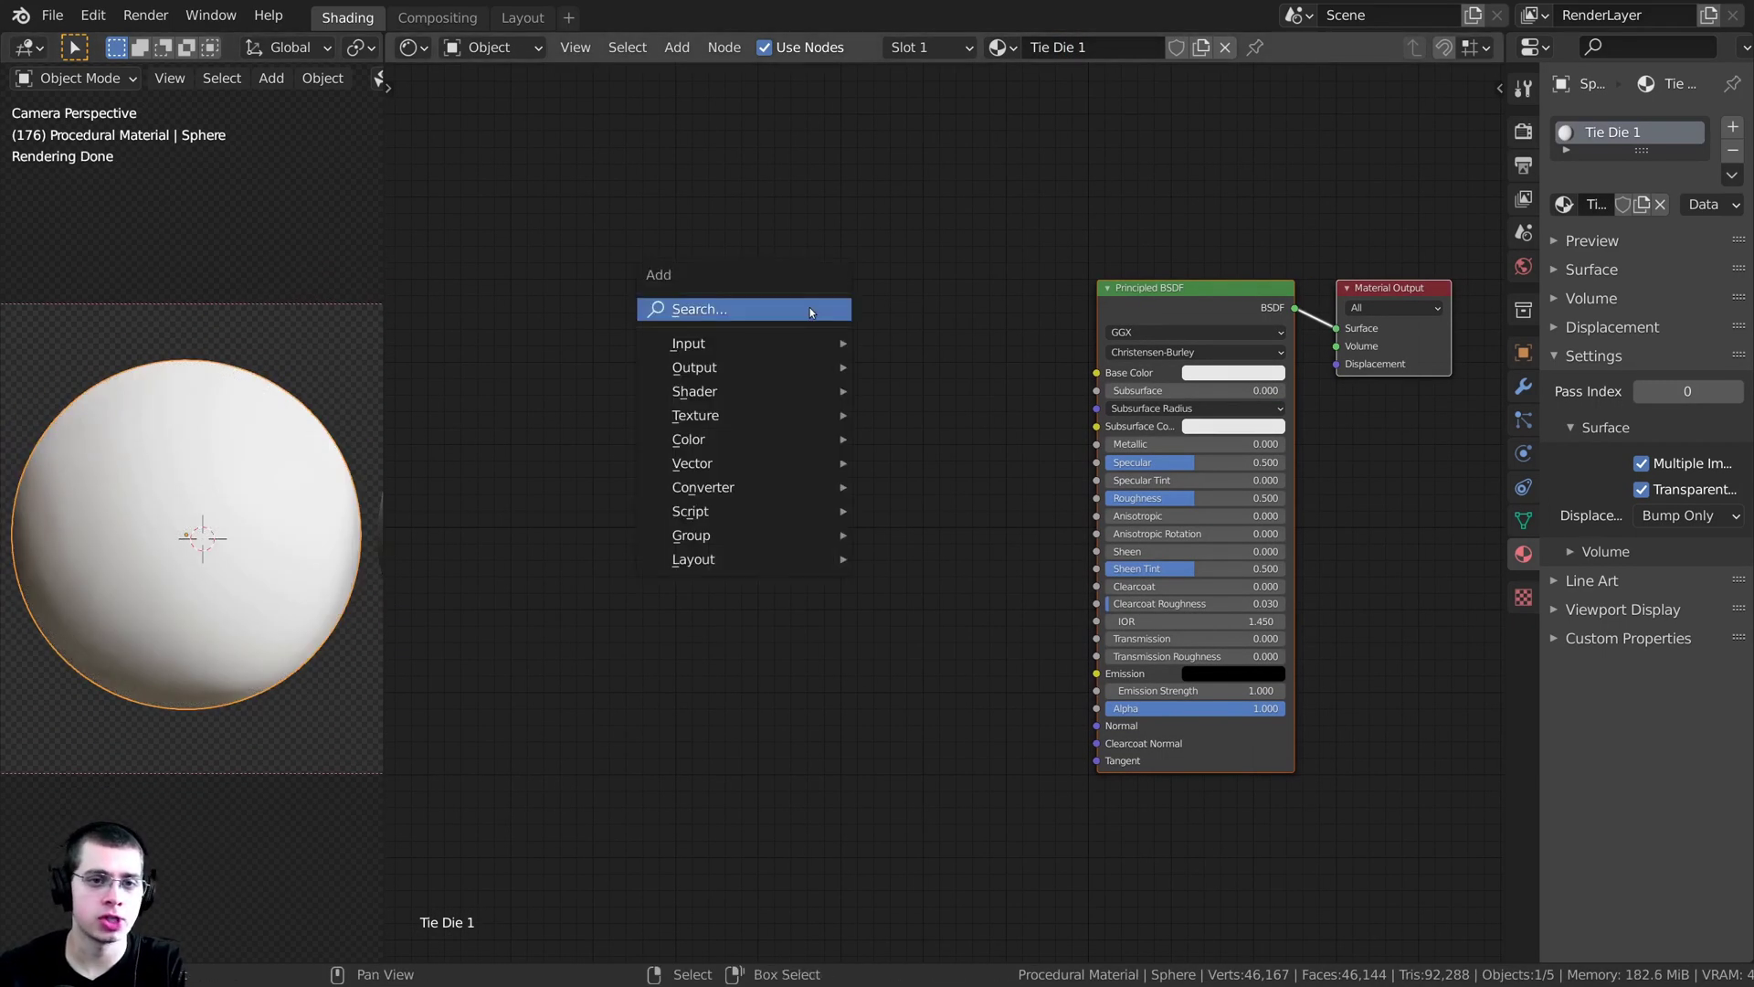
{"action": "left_click", "coordinate": [809, 309]}
{"action": "type", "text": "noi"}
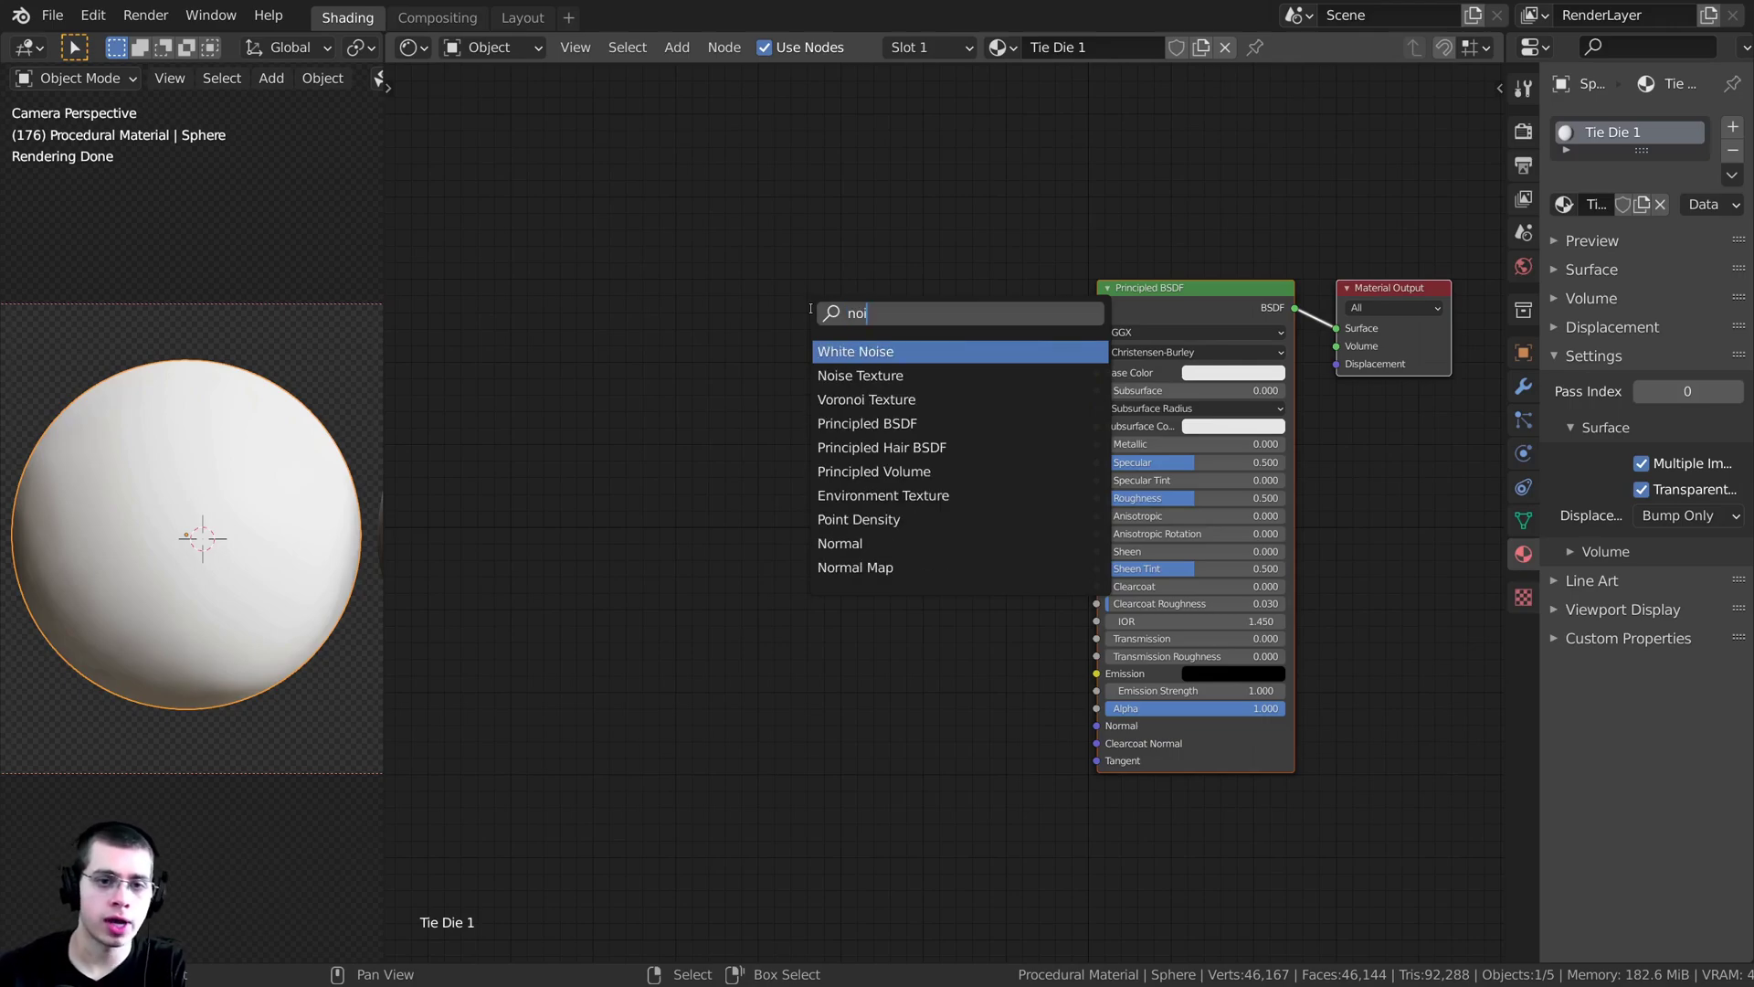
{"action": "key", "text": "Down"}
{"action": "key", "text": "Return"}
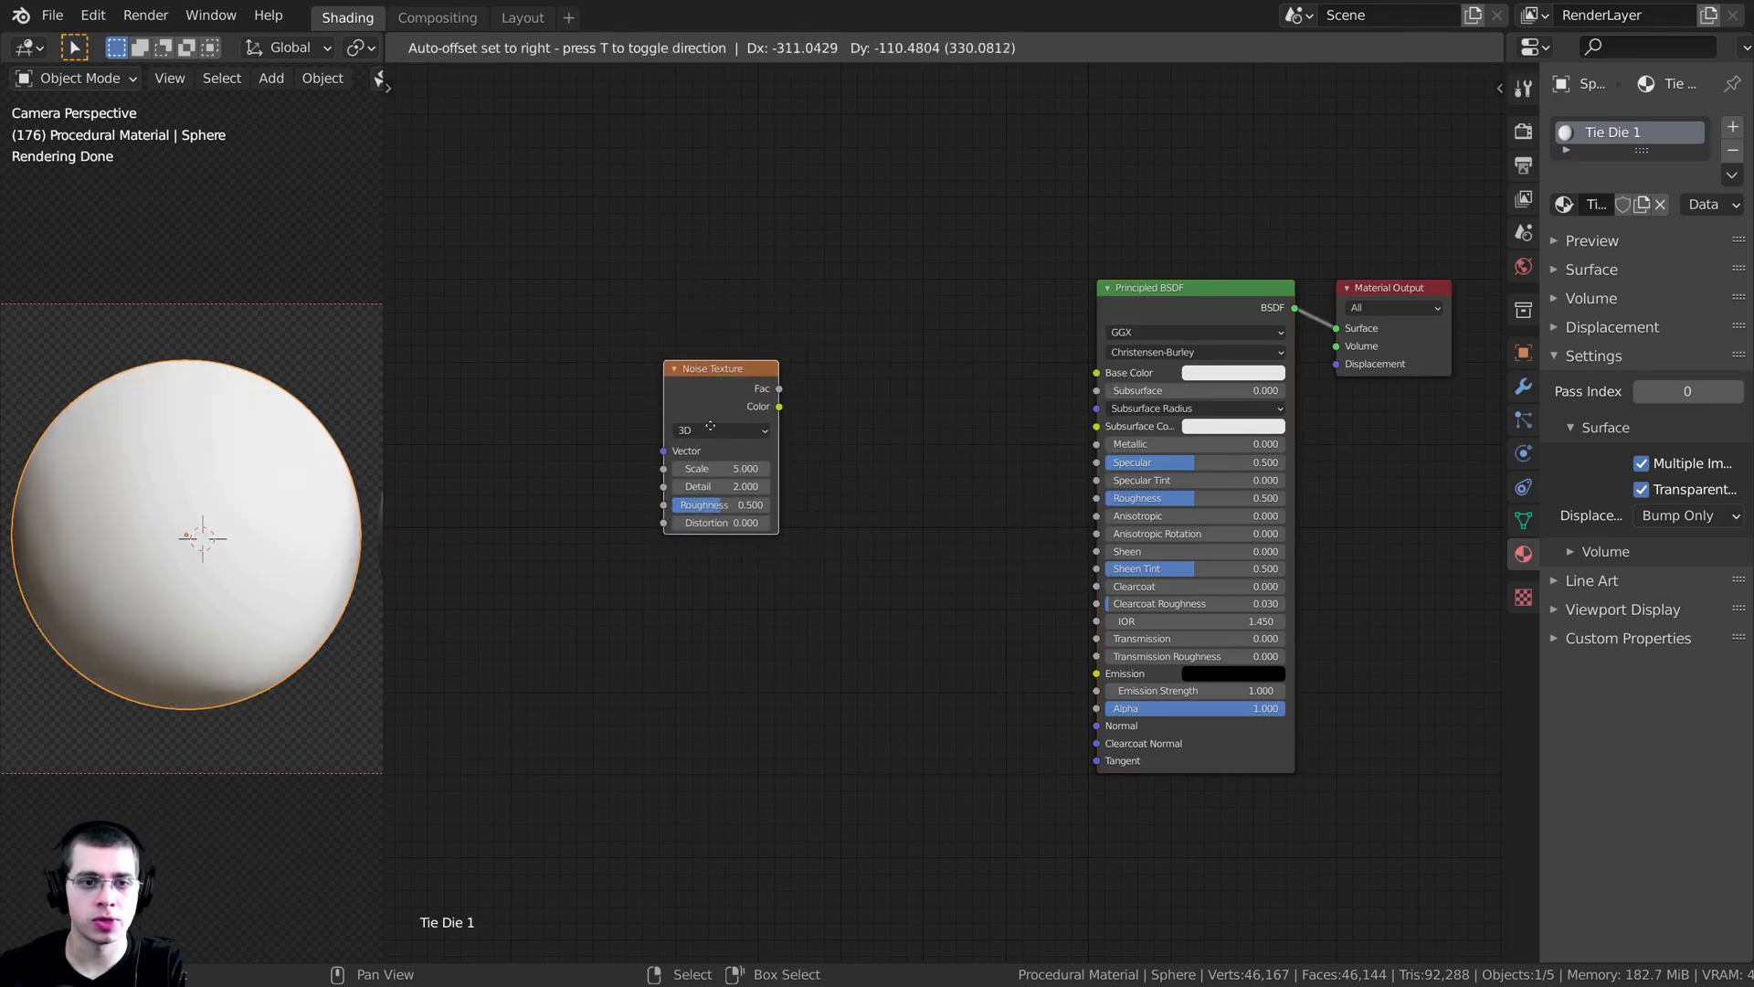
{"action": "left_click", "coordinate": [697, 383]}
{"action": "middle_click_drag", "start_coordinate": [697, 383], "coordinate": [861, 410]}
{"action": "left_click_drag", "start_coordinate": [860, 410], "coordinate": [824, 404]}
{"action": "middle_click_drag", "start_coordinate": [875, 384], "coordinate": [958, 386]}
{"action": "scroll", "coordinate": [969, 376], "scroll_direction": "up", "scroll_amount": 3}
{"action": "mouse_move", "coordinate": [957, 368]}
{"action": "left_mouse_down"}
{"action": "mouse_move", "coordinate": [973, 337]}
{"action": "mouse_move", "coordinate": [929, 349]}
{"action": "left_mouse_up"}
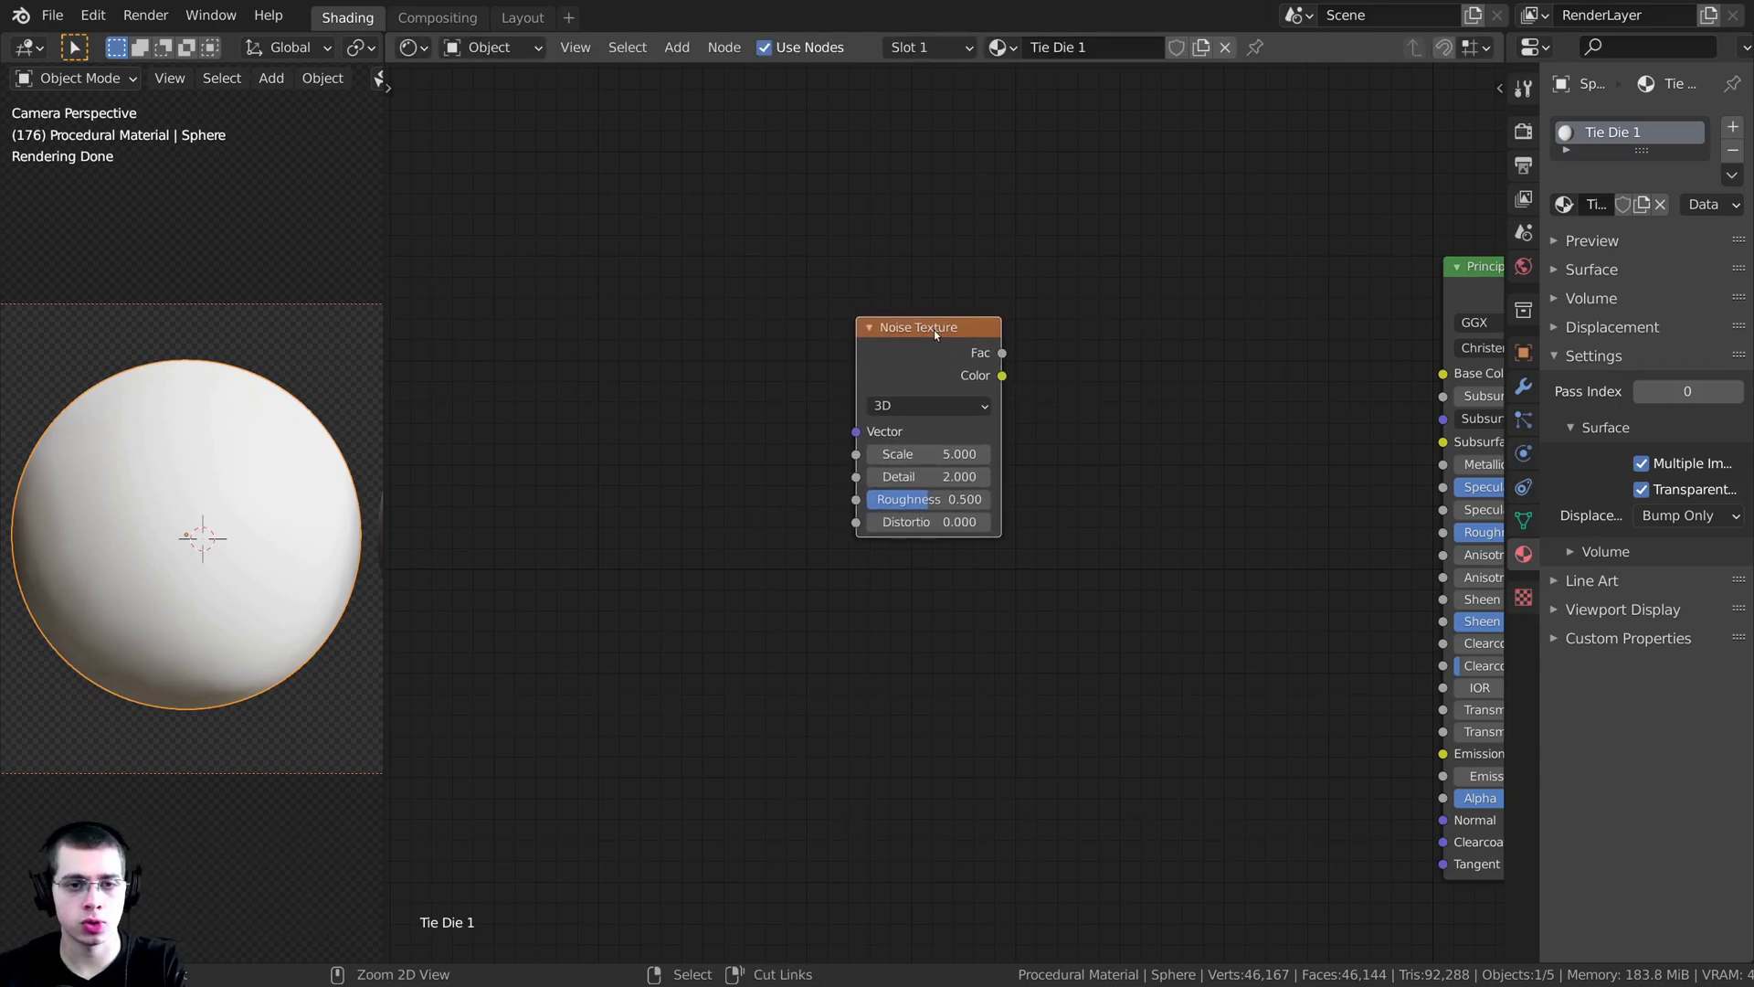
- Add Texture Coordinate and Mapping nodes to the Noise Texture and link the Object output directly to the noise's Vector input
{"action": "key", "text": "ctrl+t"}
{"action": "middle_click_drag", "start_coordinate": [873, 465], "coordinate": [923, 468]}
{"action": "middle_click_drag", "start_coordinate": [452, 414], "coordinate": [570, 347]}
{"action": "scroll", "coordinate": [624, 441], "scroll_direction": "right", "scroll_amount": 1, "text": "ctrl"}
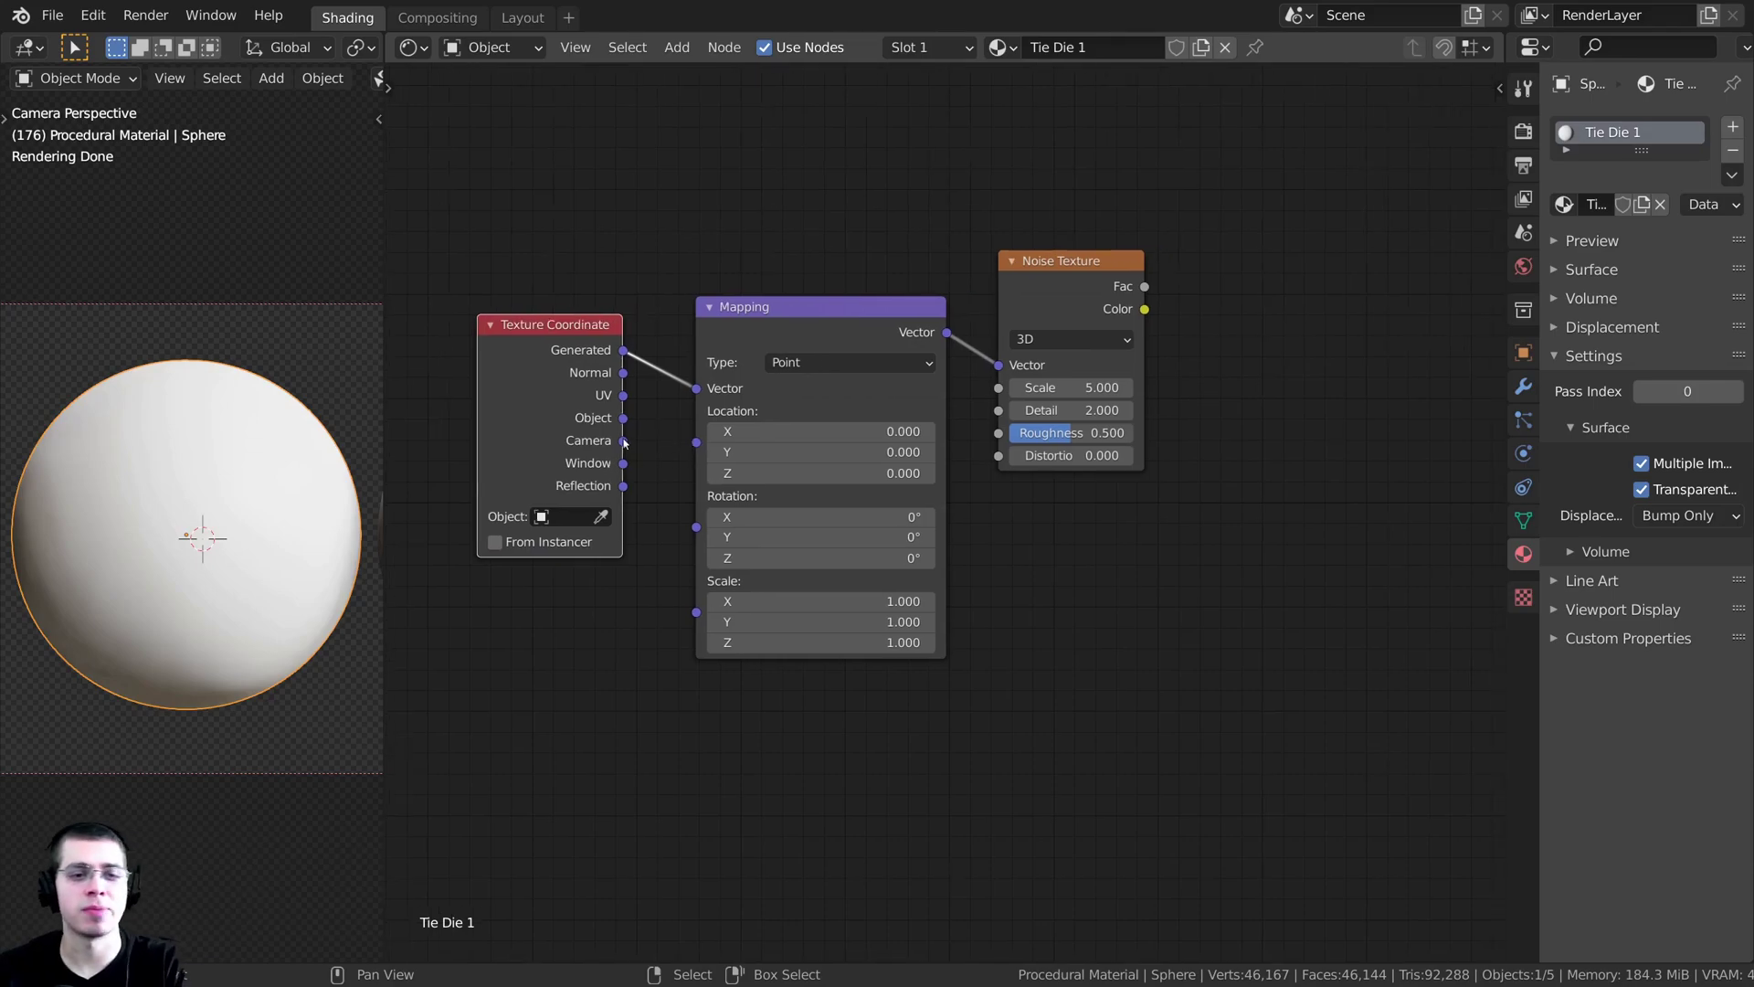
{"action": "left_click_drag", "start_coordinate": [625, 421], "coordinate": [1007, 366]}
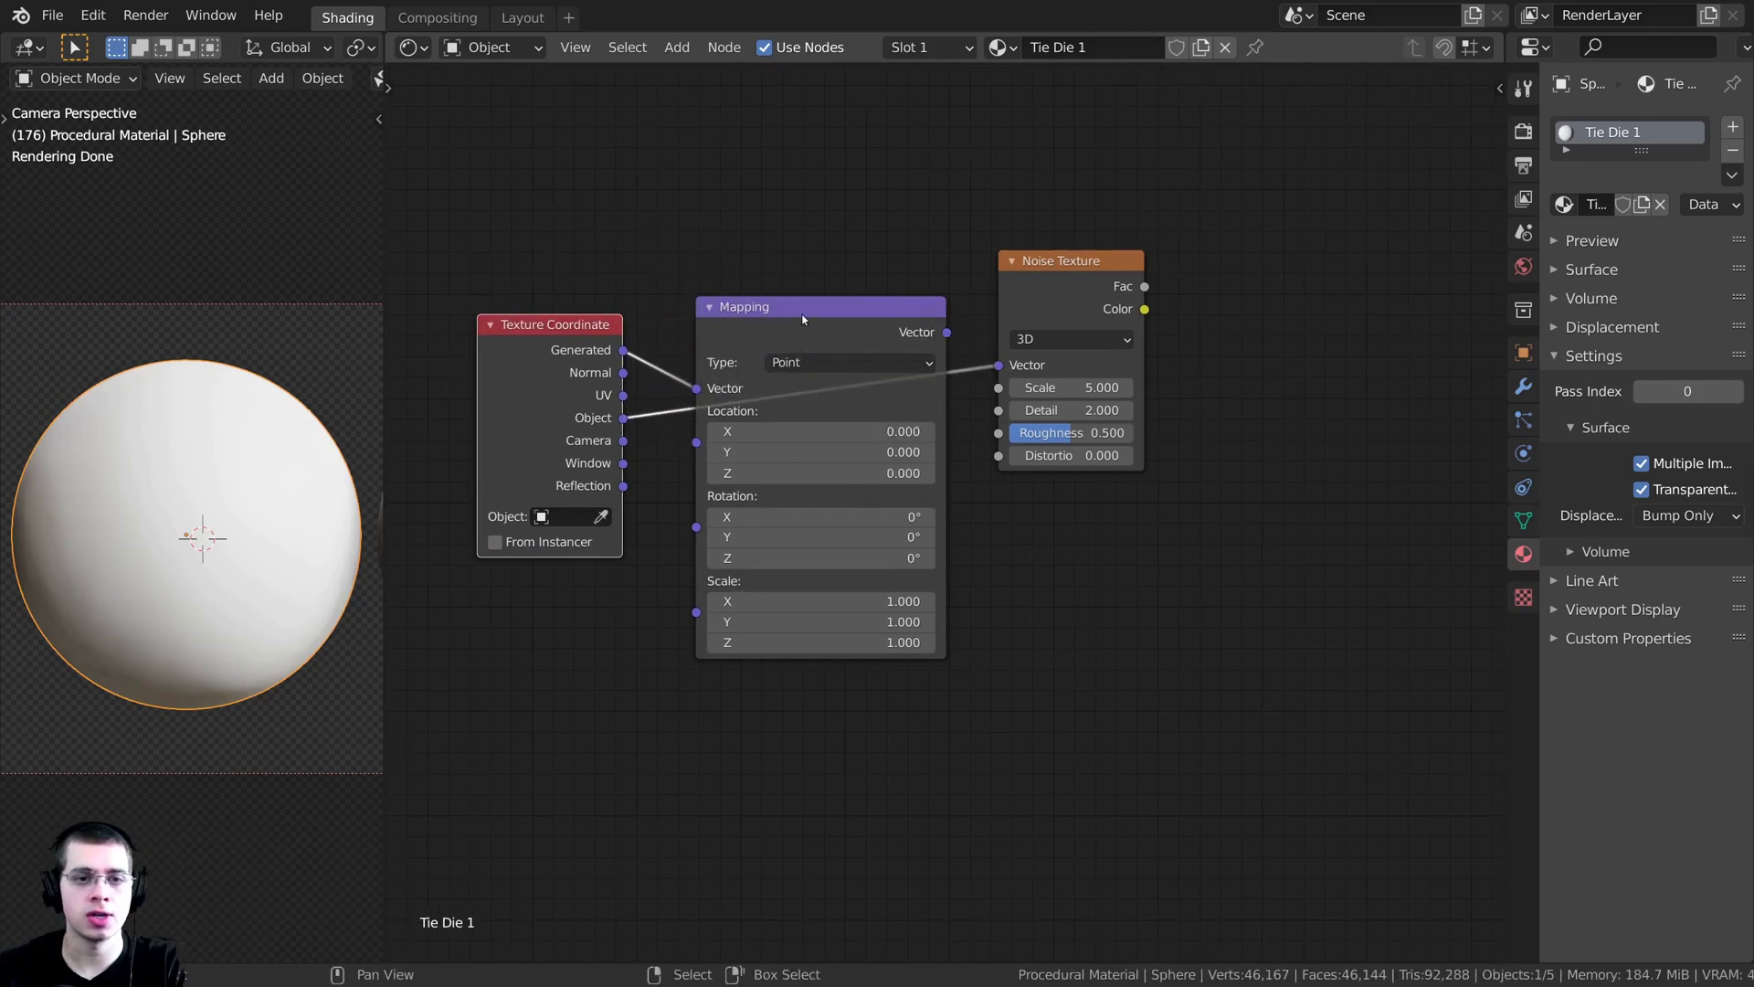
- Delete the Mapping node and arrange the Texture Coordinate and Noise Texture nodes close together
{"action": "left_click_drag", "start_coordinate": [774, 331], "coordinate": [727, 213]}
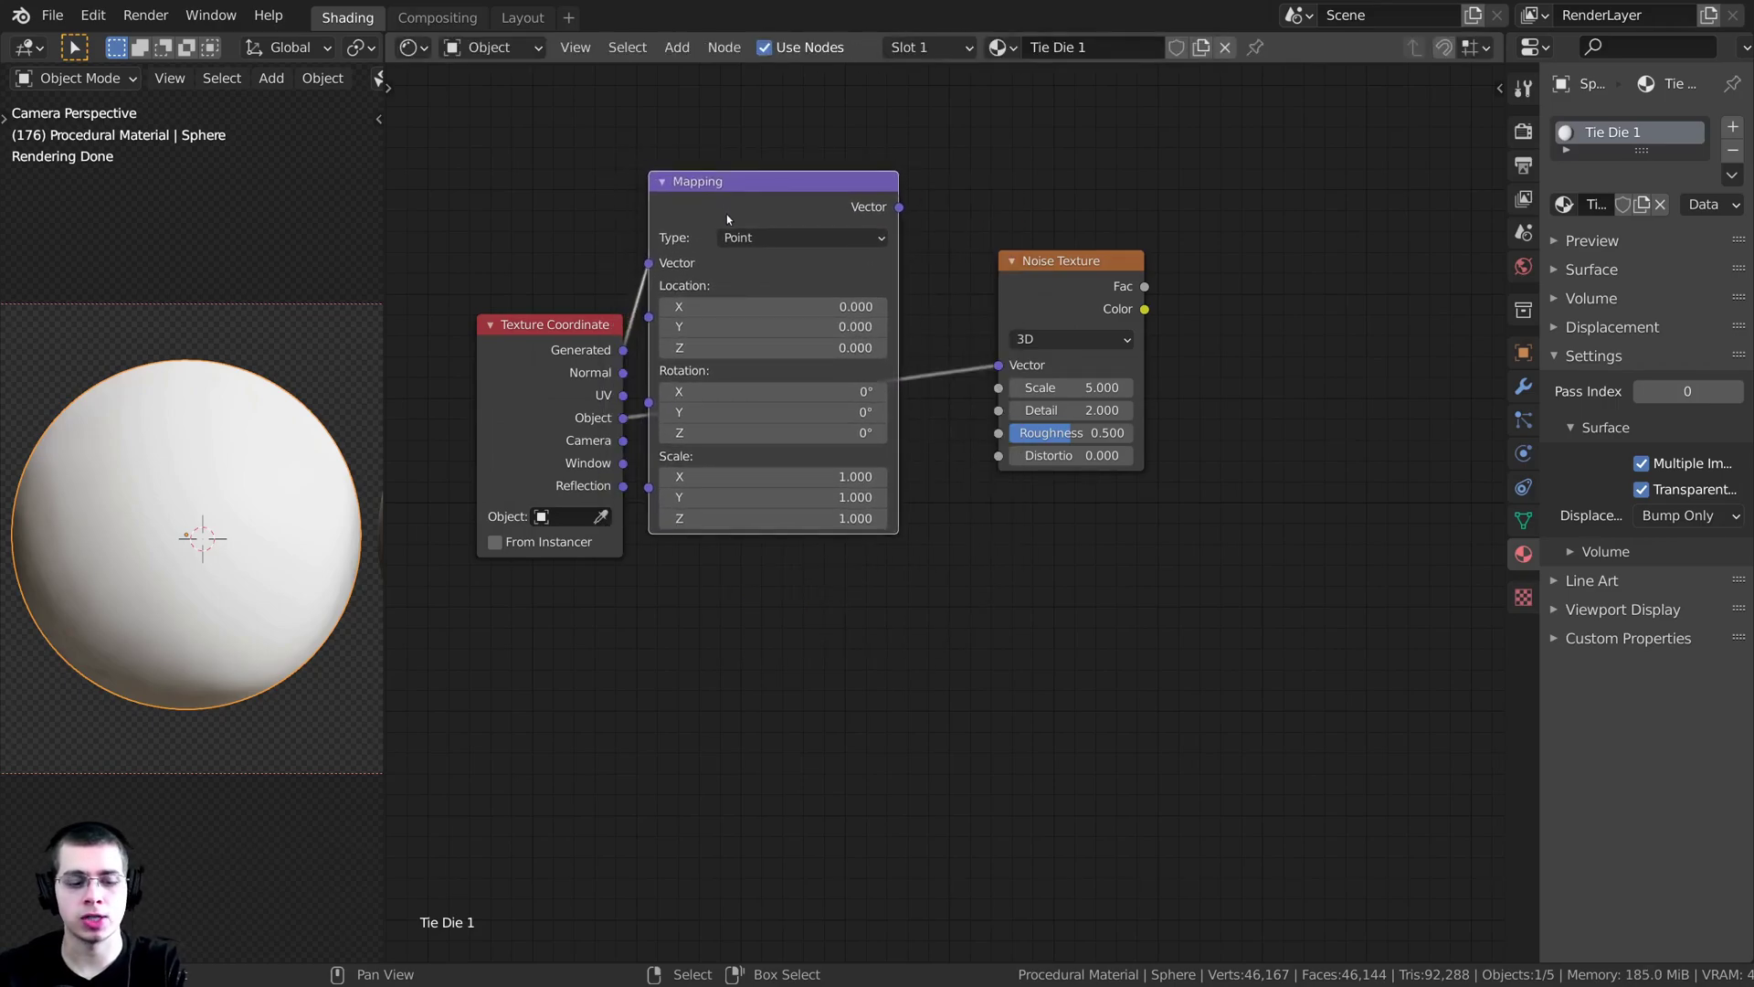
{"action": "key", "text": "x"}
{"action": "left_click_drag", "start_coordinate": [623, 350], "coordinate": [834, 328]}
{"action": "left_click_drag", "start_coordinate": [533, 370], "coordinate": [814, 310]}
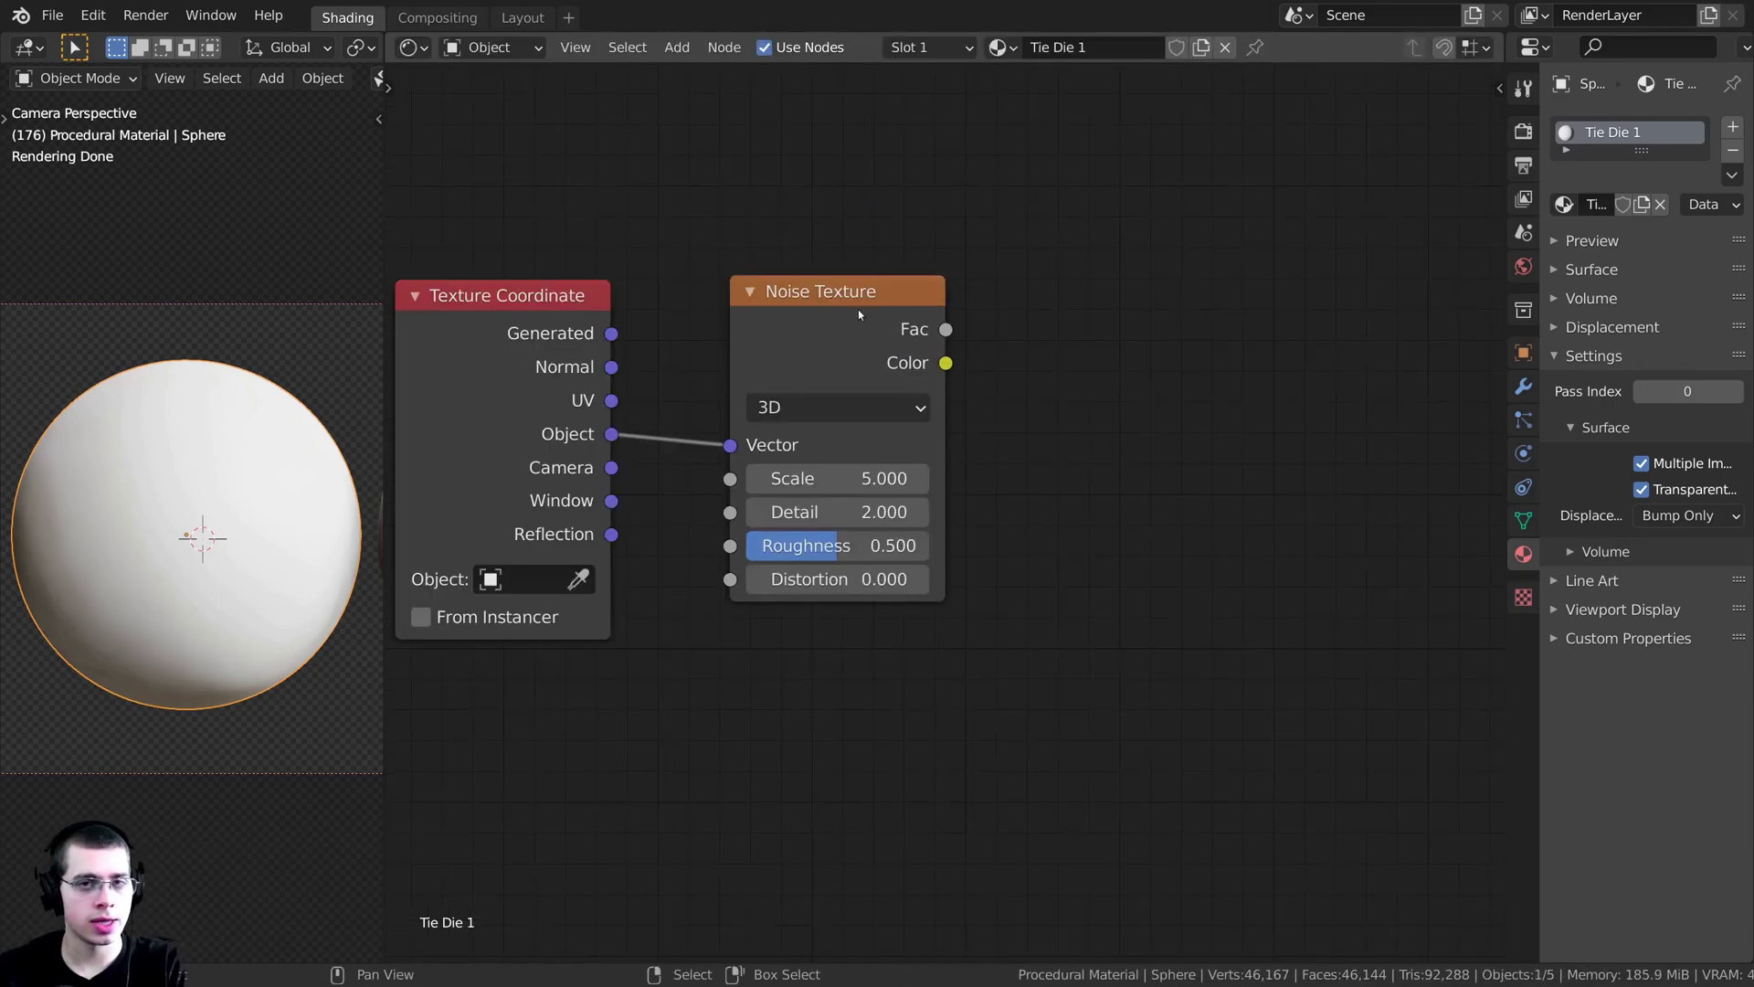
{"action": "left_click_drag", "start_coordinate": [858, 311], "coordinate": [851, 306]}
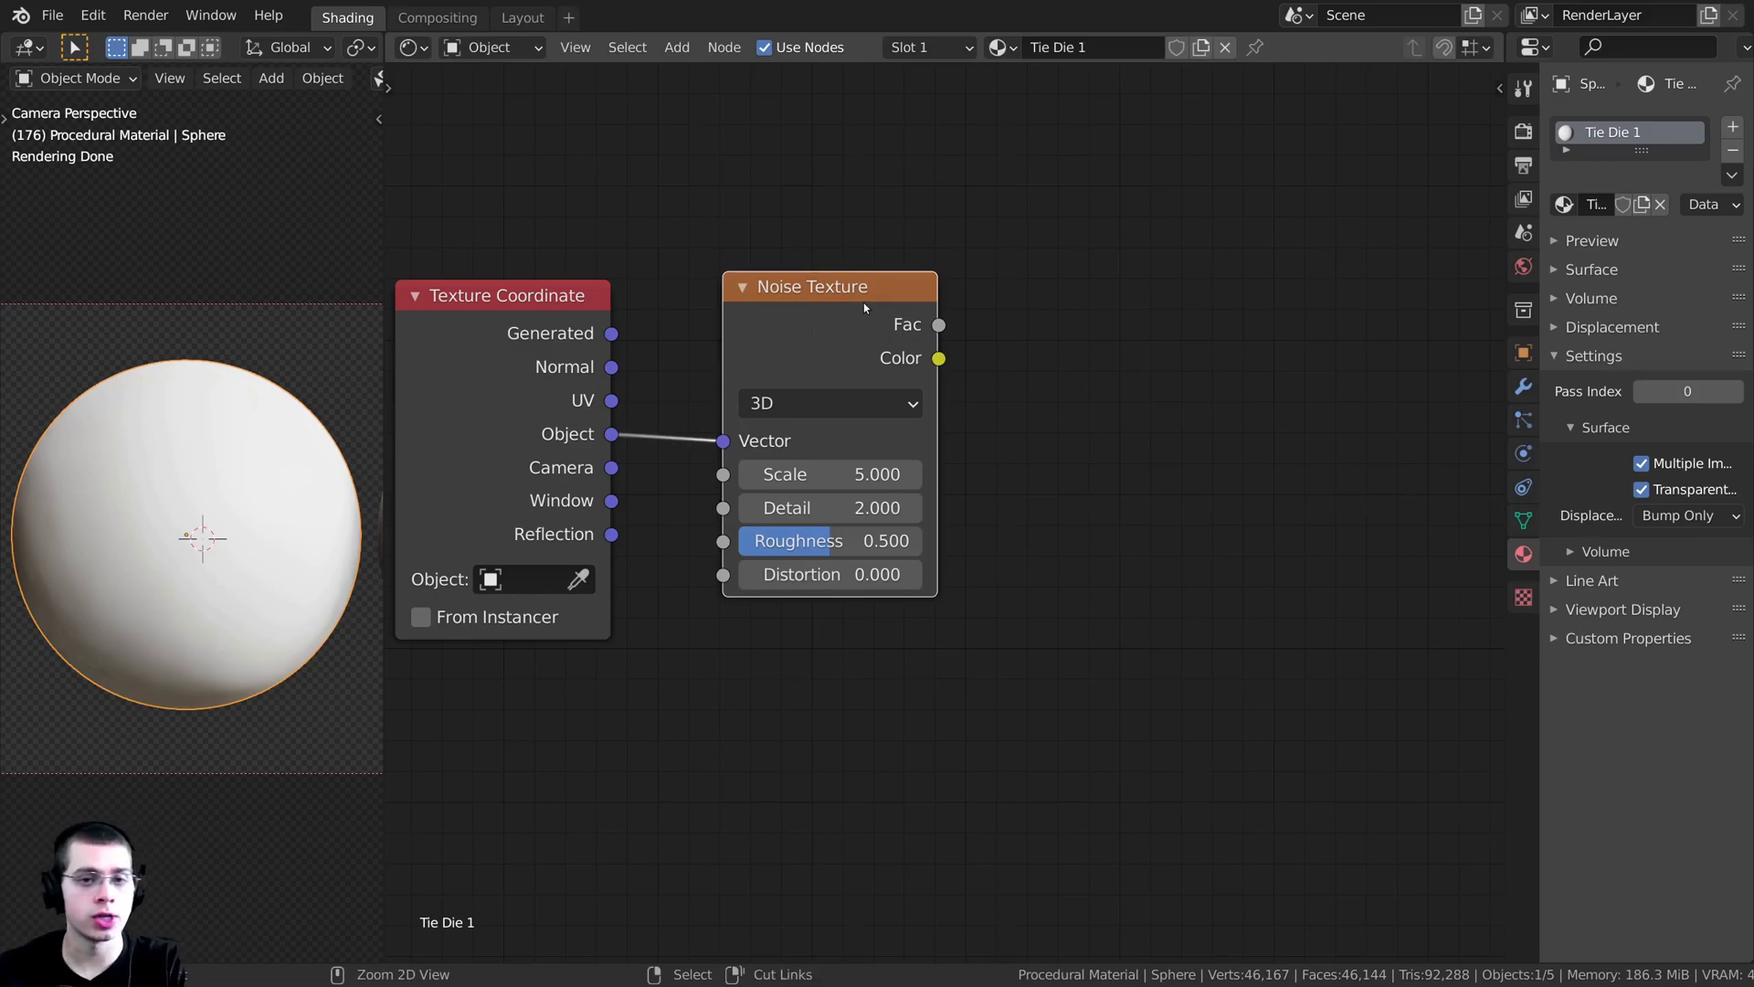
- Preview the Noise Texture on the sphere and set its Detail to 16 and Roughness to 0.6
{"action": "left_click", "coordinate": [864, 303], "text": "ctrl+shift"}
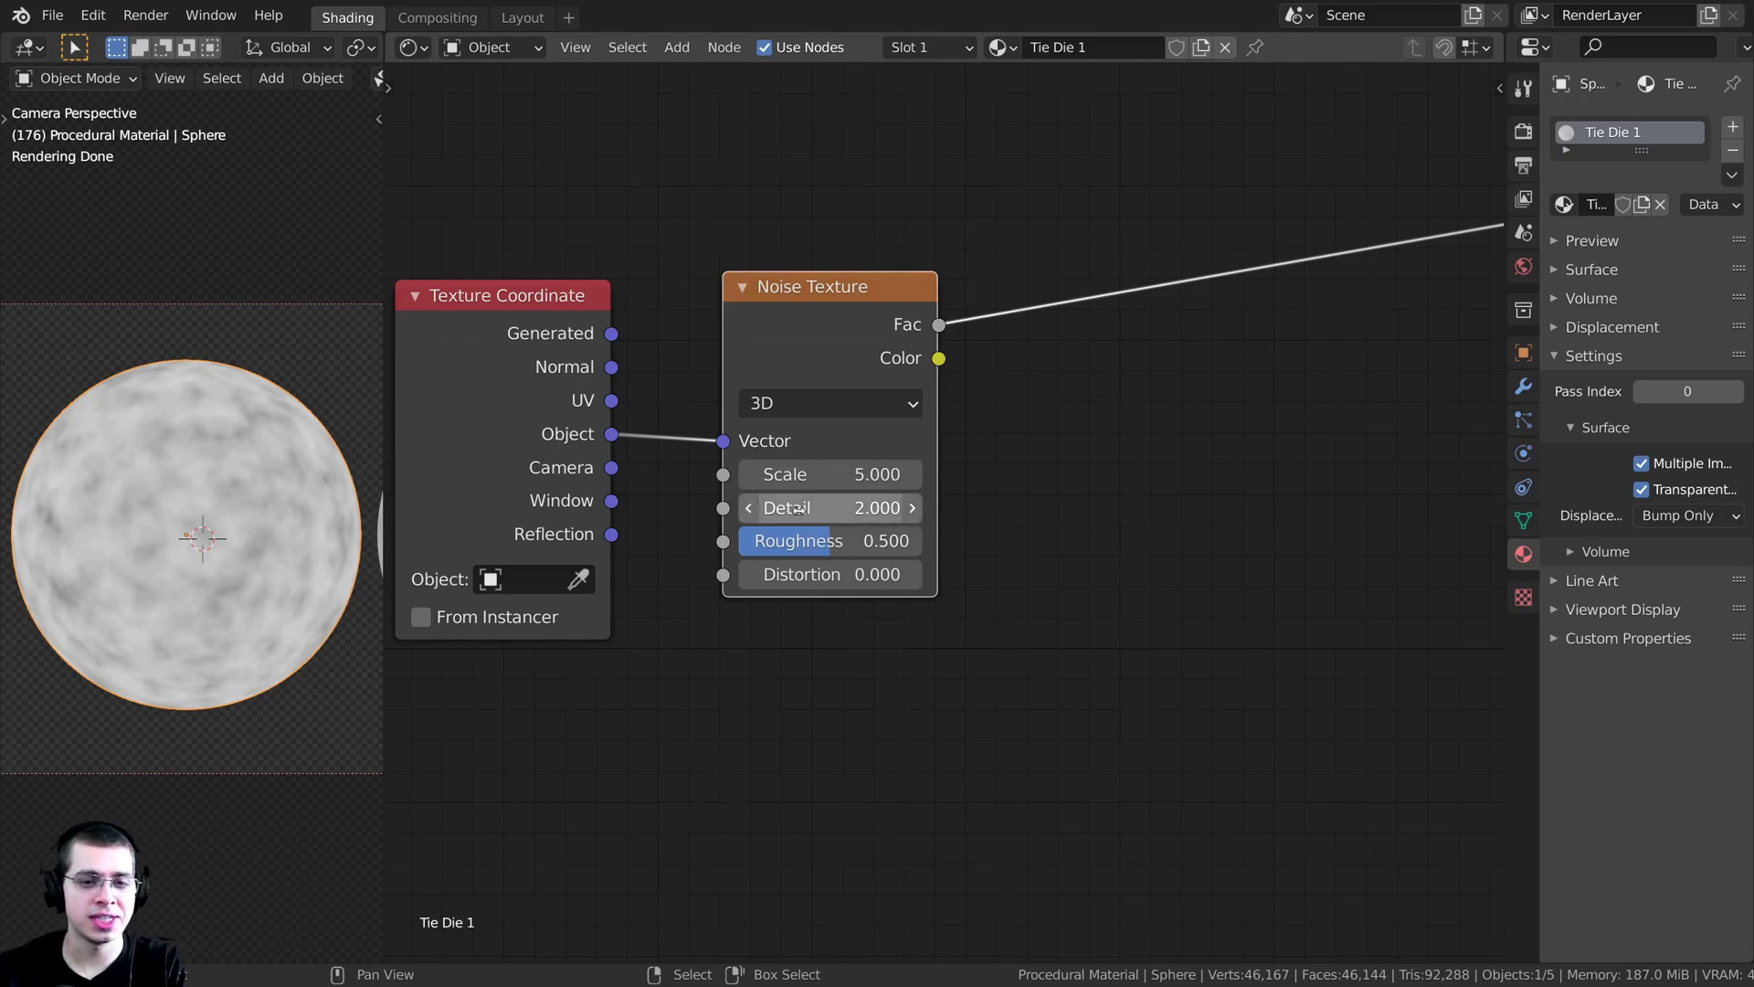
{"action": "left_click_drag", "start_coordinate": [799, 509], "coordinate": [918, 509]}
{"action": "middle_click_drag", "start_coordinate": [888, 447], "coordinate": [868, 415]}
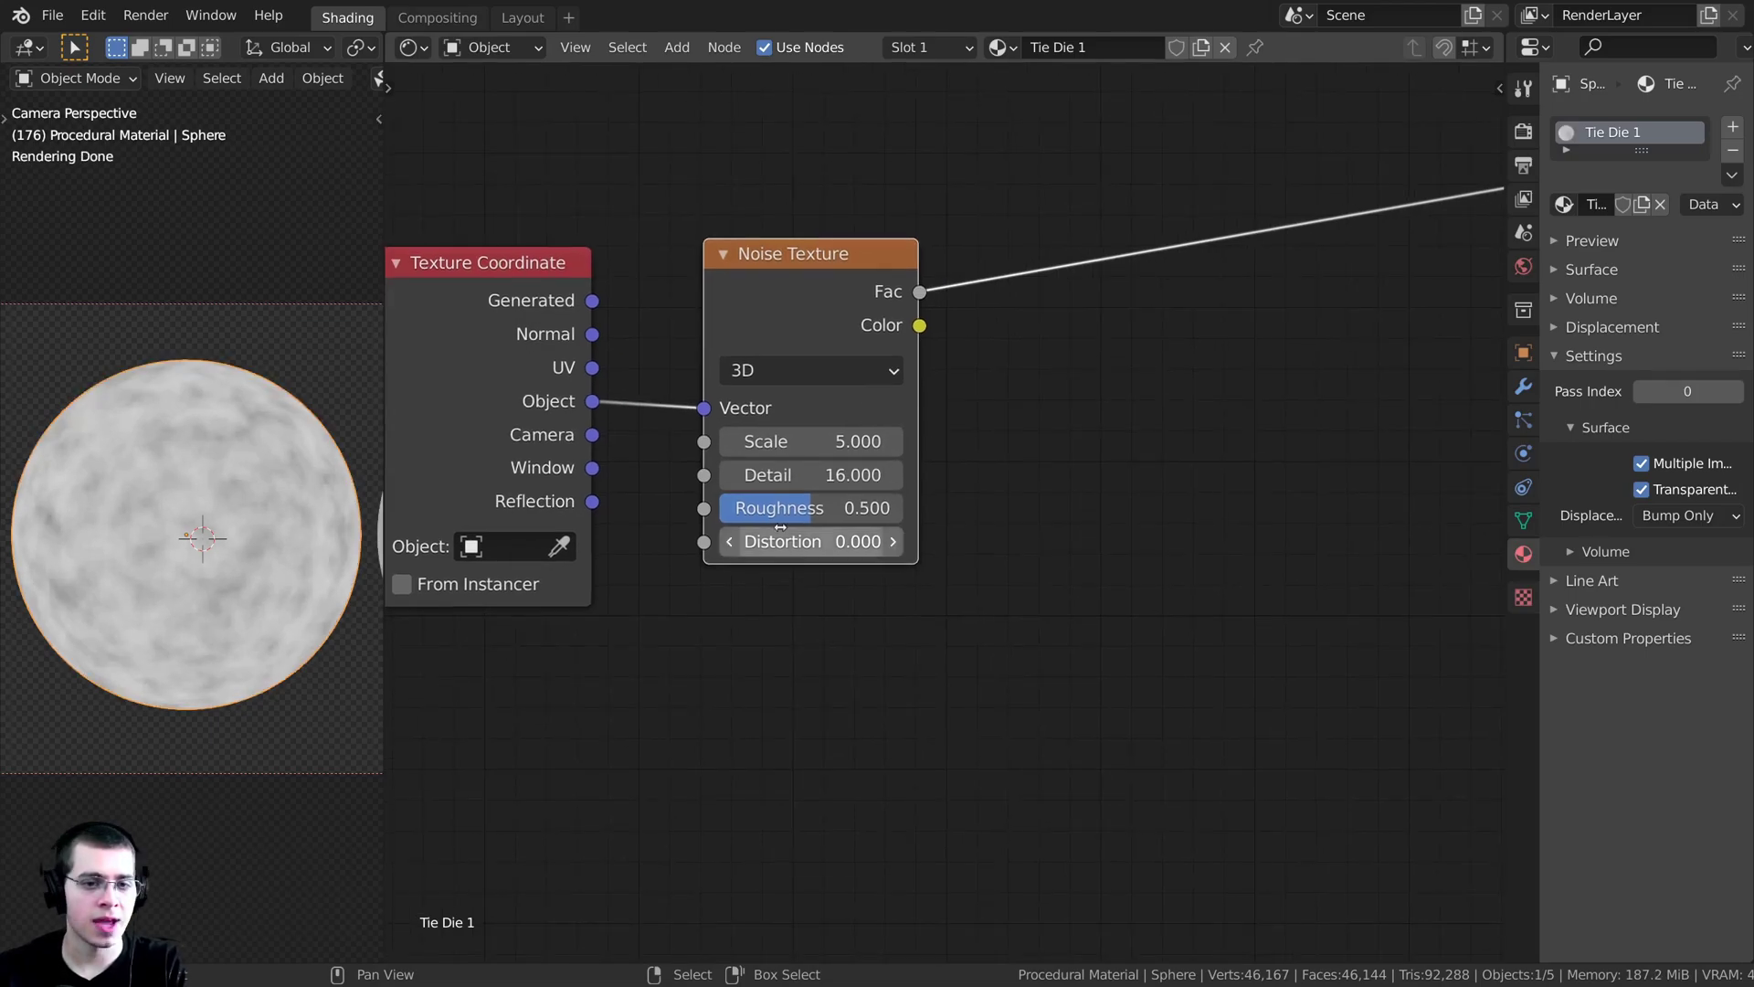
{"action": "left_click", "coordinate": [855, 509]}
{"action": "type", "text": ".6"}
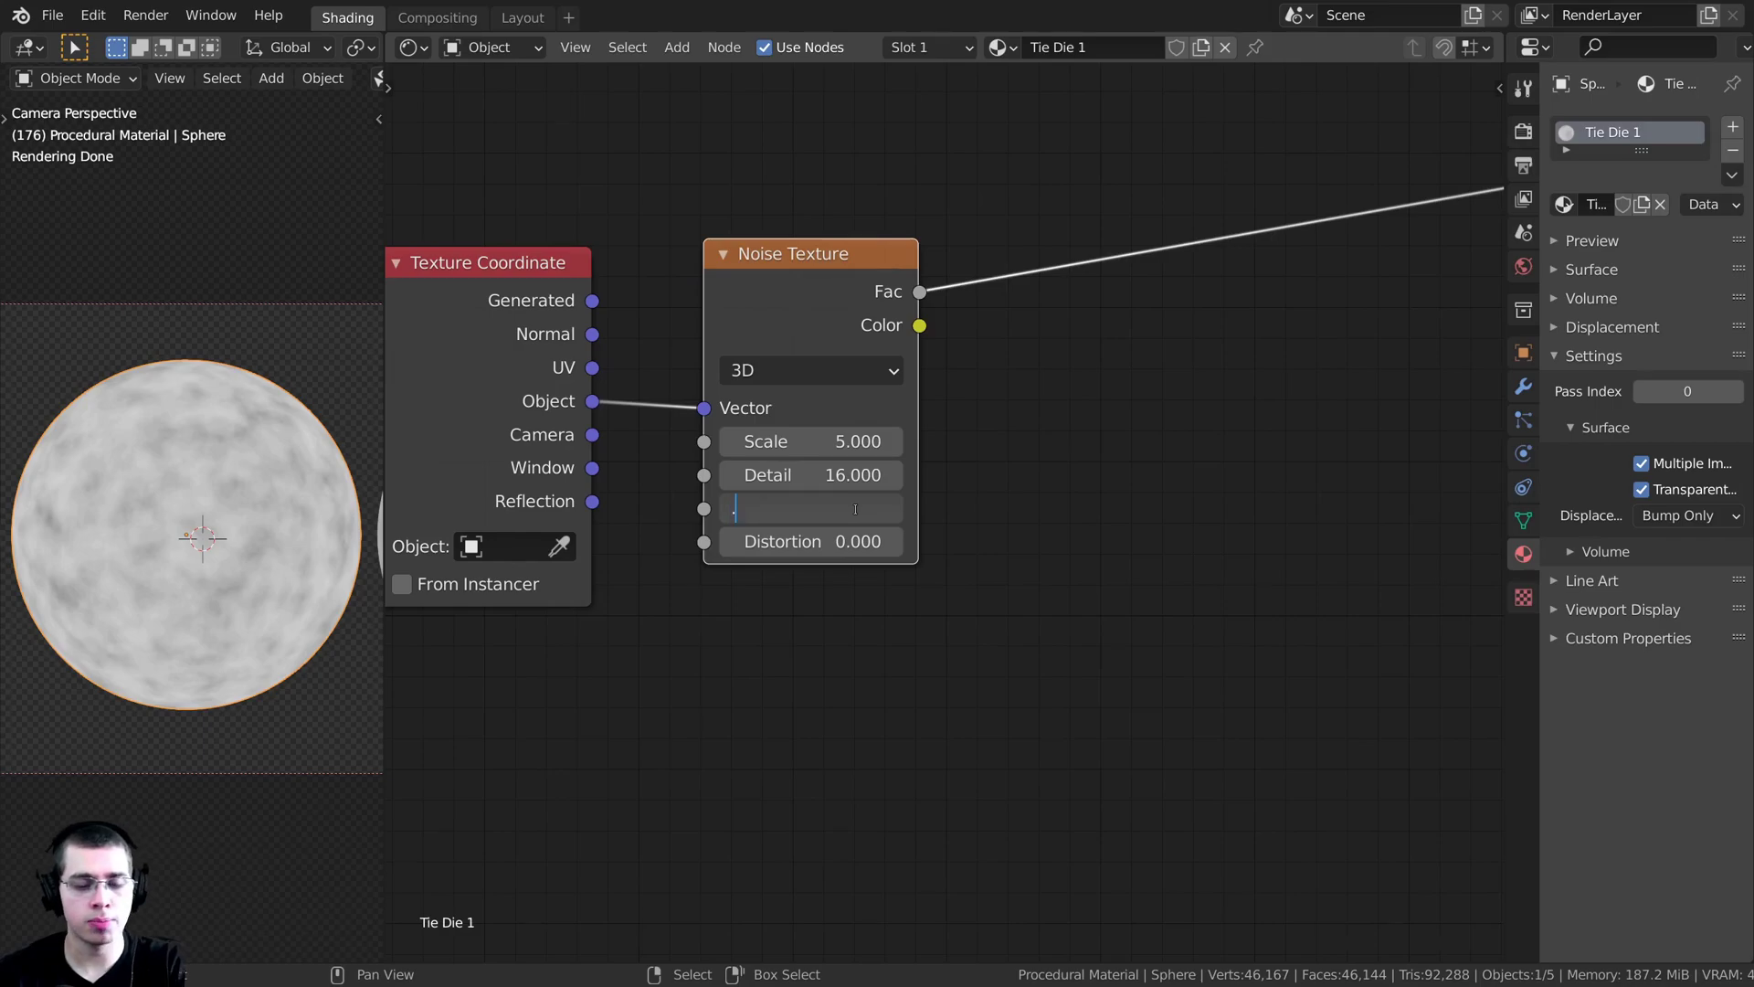
{"action": "key", "text": "Return"}
- Switch the sphere's preview to the Noise Texture's Color output
{"action": "scroll", "coordinate": [845, 411], "scroll_direction": "down", "scroll_amount": 1}
{"action": "middle_click_drag", "start_coordinate": [835, 288], "coordinate": [834, 330]}
{"action": "left_click", "coordinate": [835, 336], "text": "ctrl+shift"}
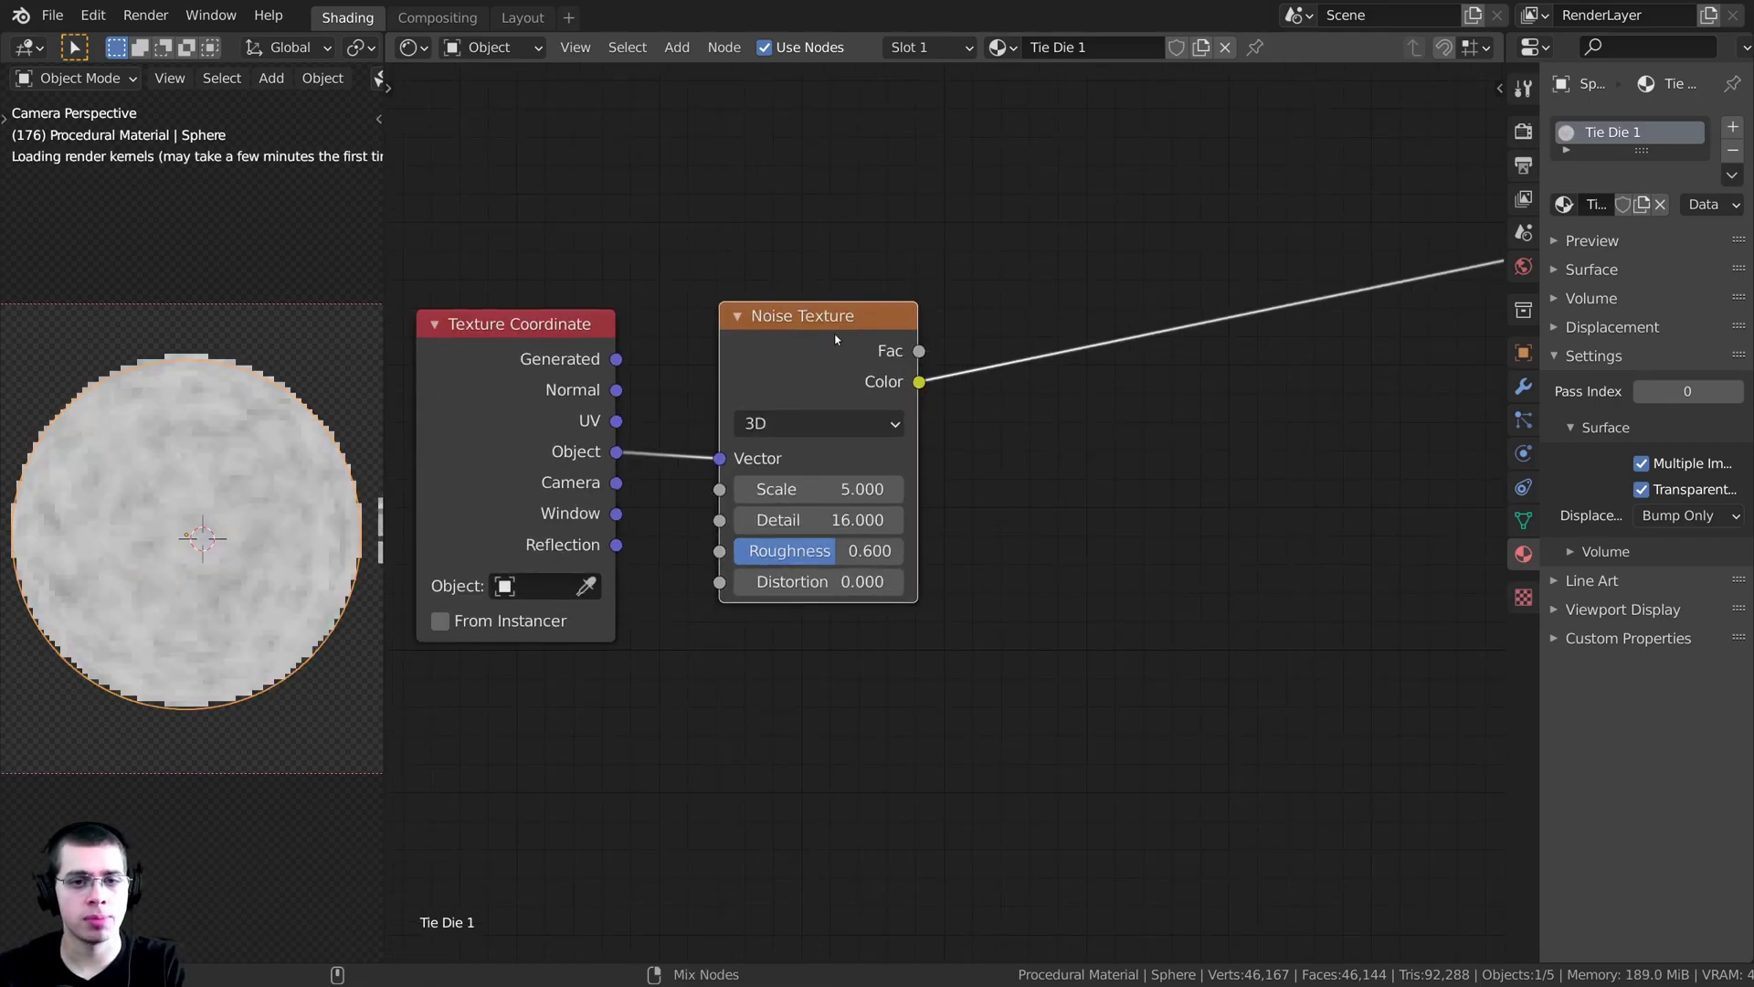
{"action": "scroll", "coordinate": [916, 372], "scroll_direction": "up", "scroll_amount": 1}
{"action": "left_click_drag", "start_coordinate": [917, 325], "coordinate": [943, 278]}
{"action": "left_click_drag", "start_coordinate": [912, 362], "coordinate": [917, 326]}
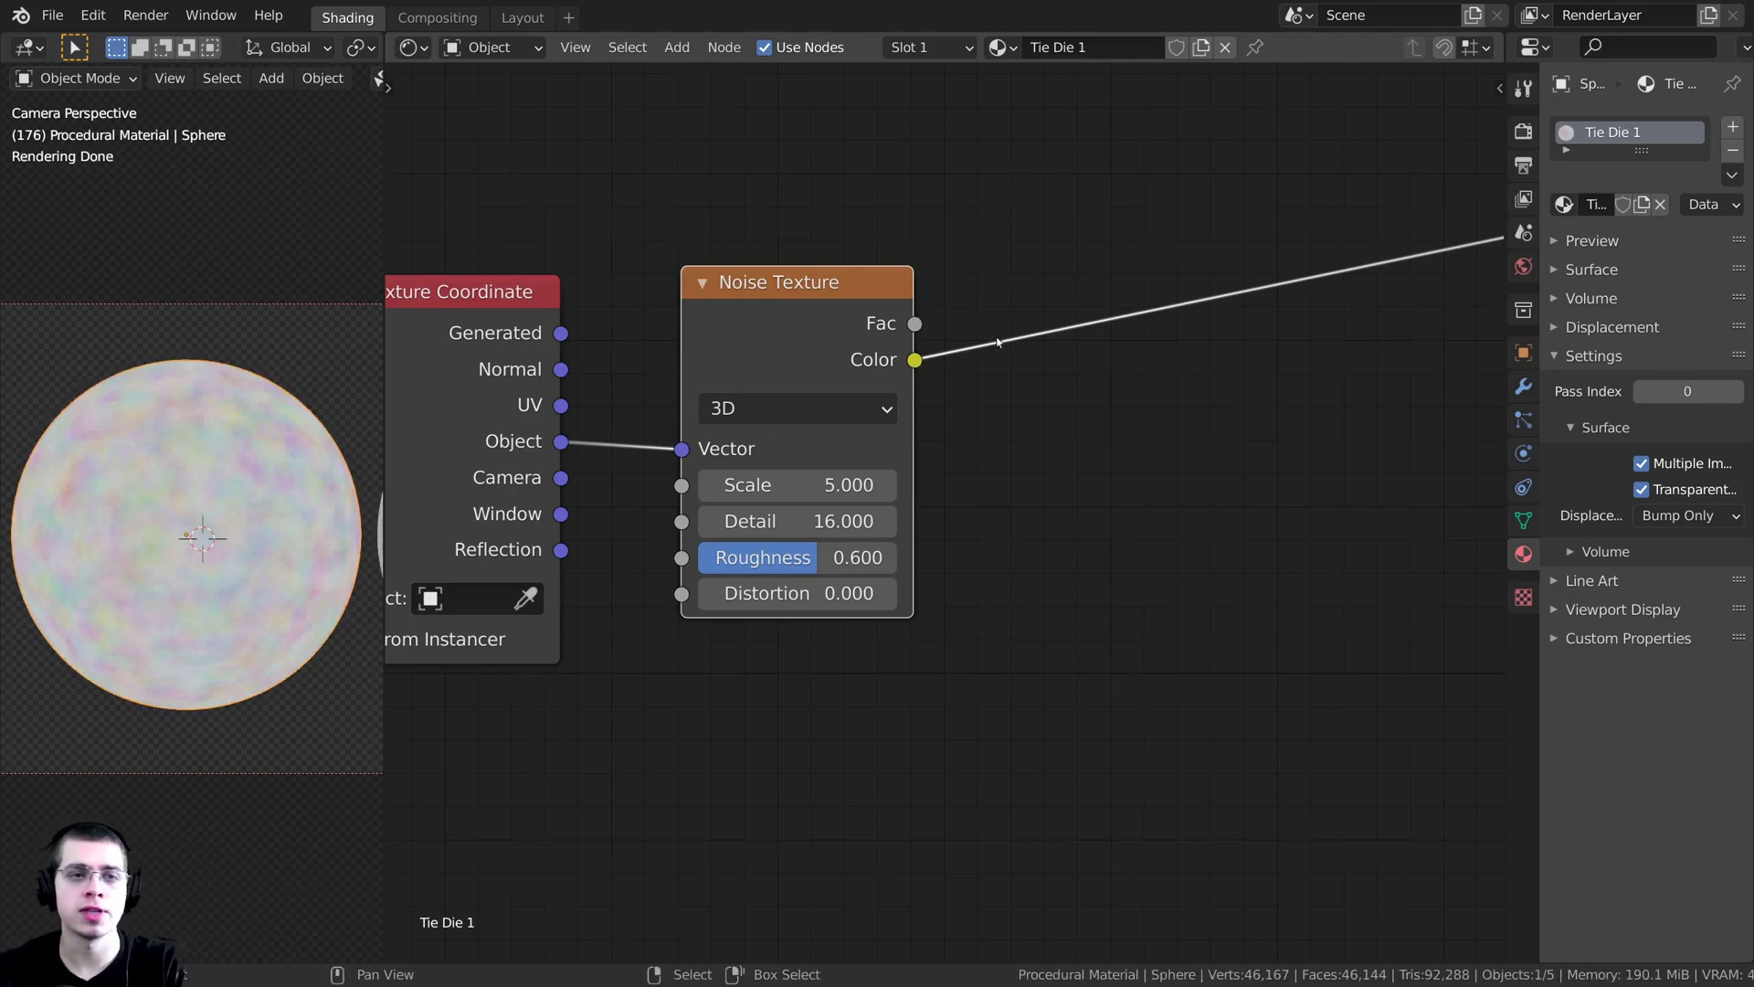
- Connect the Noise Texture's Color output to the Principled BSDF's Base Color
{"action": "scroll", "coordinate": [996, 342], "scroll_direction": "down", "scroll_amount": 2}
{"action": "middle_click_drag", "start_coordinate": [1018, 353], "coordinate": [873, 333]}
{"action": "left_click_drag", "start_coordinate": [771, 384], "coordinate": [1253, 387]}
{"action": "scroll", "coordinate": [1188, 361], "scroll_direction": "down", "scroll_amount": 1}
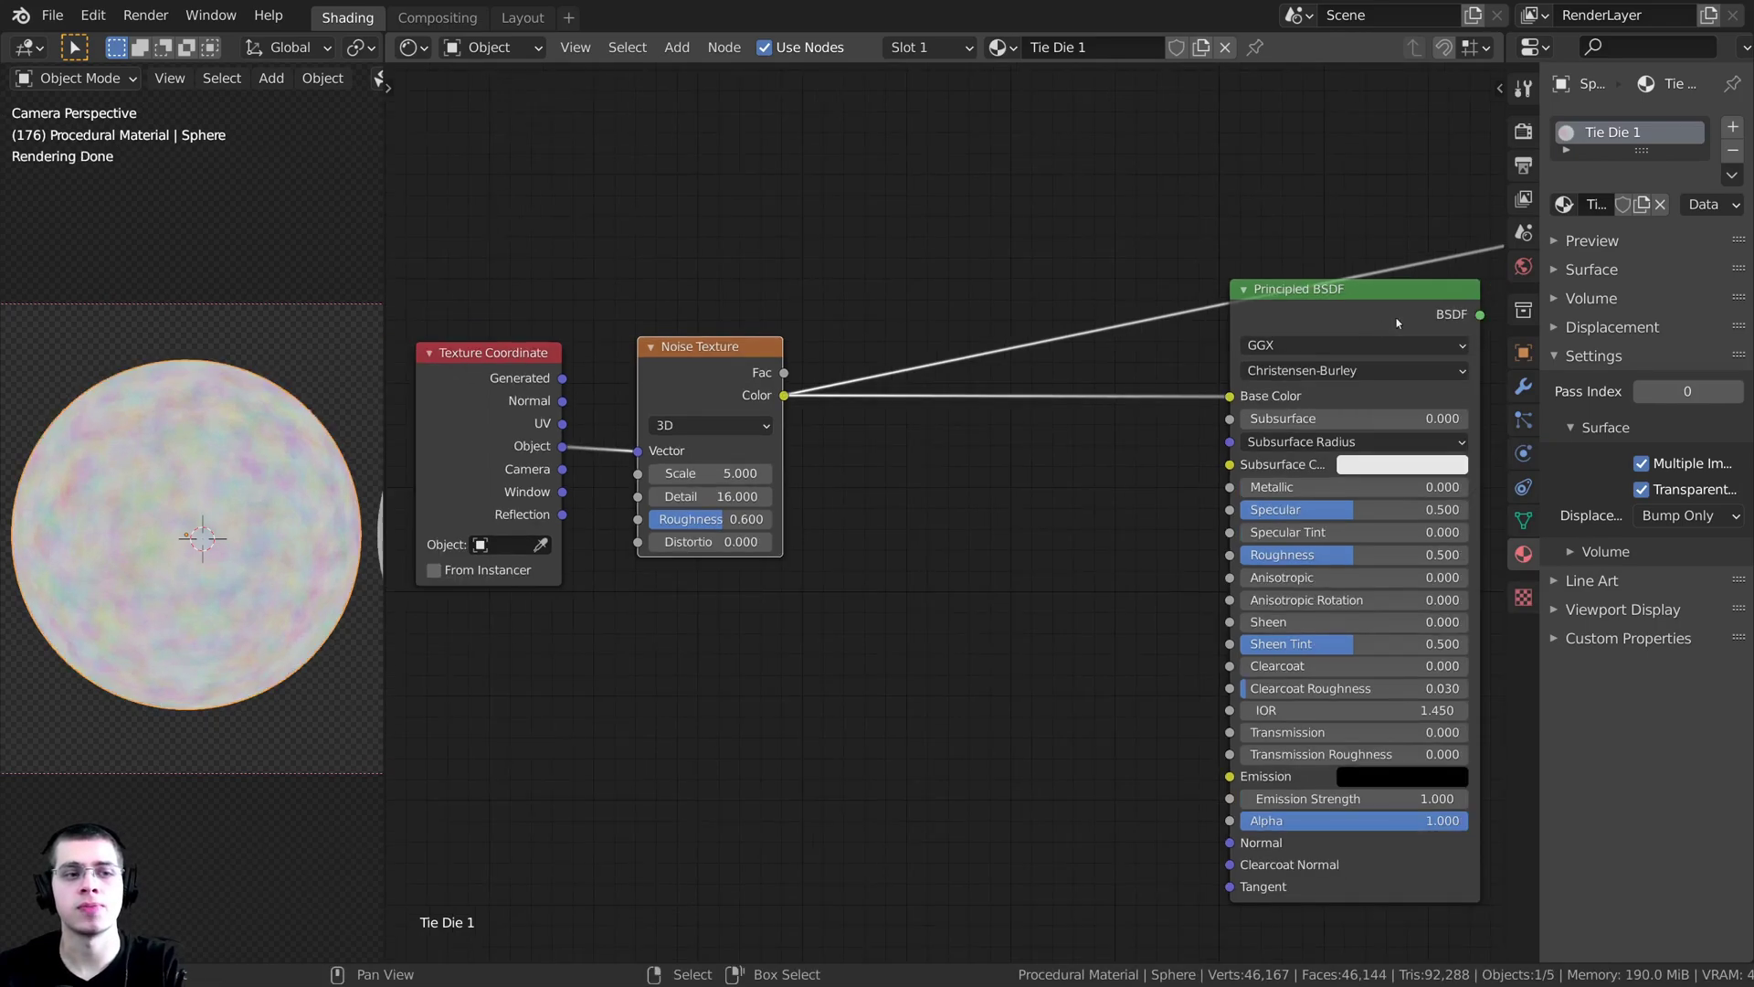
- Switch the sphere's preview back to the Principled BSDF shader output
{"action": "left_click", "coordinate": [1312, 314], "text": "ctrl+shift"}
{"action": "middle_click_drag", "start_coordinate": [1312, 314], "coordinate": [1258, 305]}
{"action": "middle_click_drag", "start_coordinate": [200, 508], "coordinate": [207, 524], "text": "shift"}
{"action": "scroll", "coordinate": [207, 523], "scroll_direction": "up", "scroll_amount": 1}
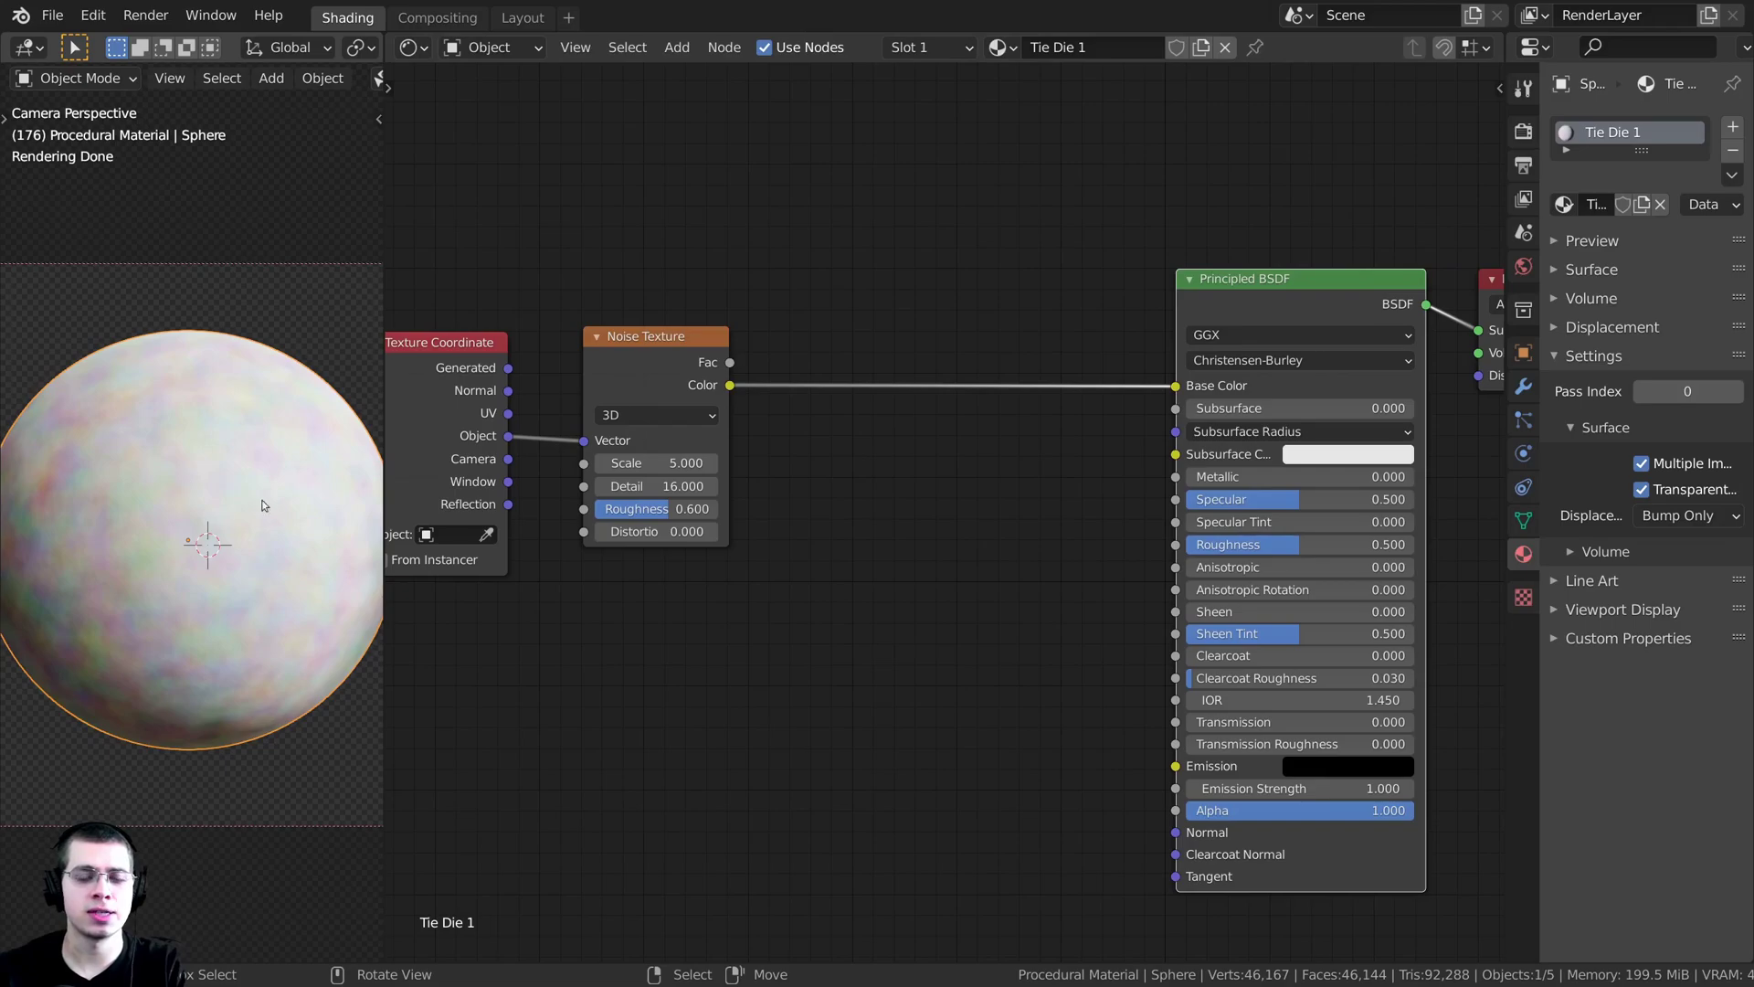
- Insert a Bright/Contrast node on the link between the Noise Texture's Color output and the Principled BSDF's Base Color
{"action": "scroll", "coordinate": [699, 487], "scroll_direction": "up", "scroll_amount": 1}
{"action": "scroll", "coordinate": [699, 487], "scroll_direction": "up", "scroll_amount": 1}
{"action": "middle_click_drag", "start_coordinate": [822, 394], "coordinate": [812, 391]}
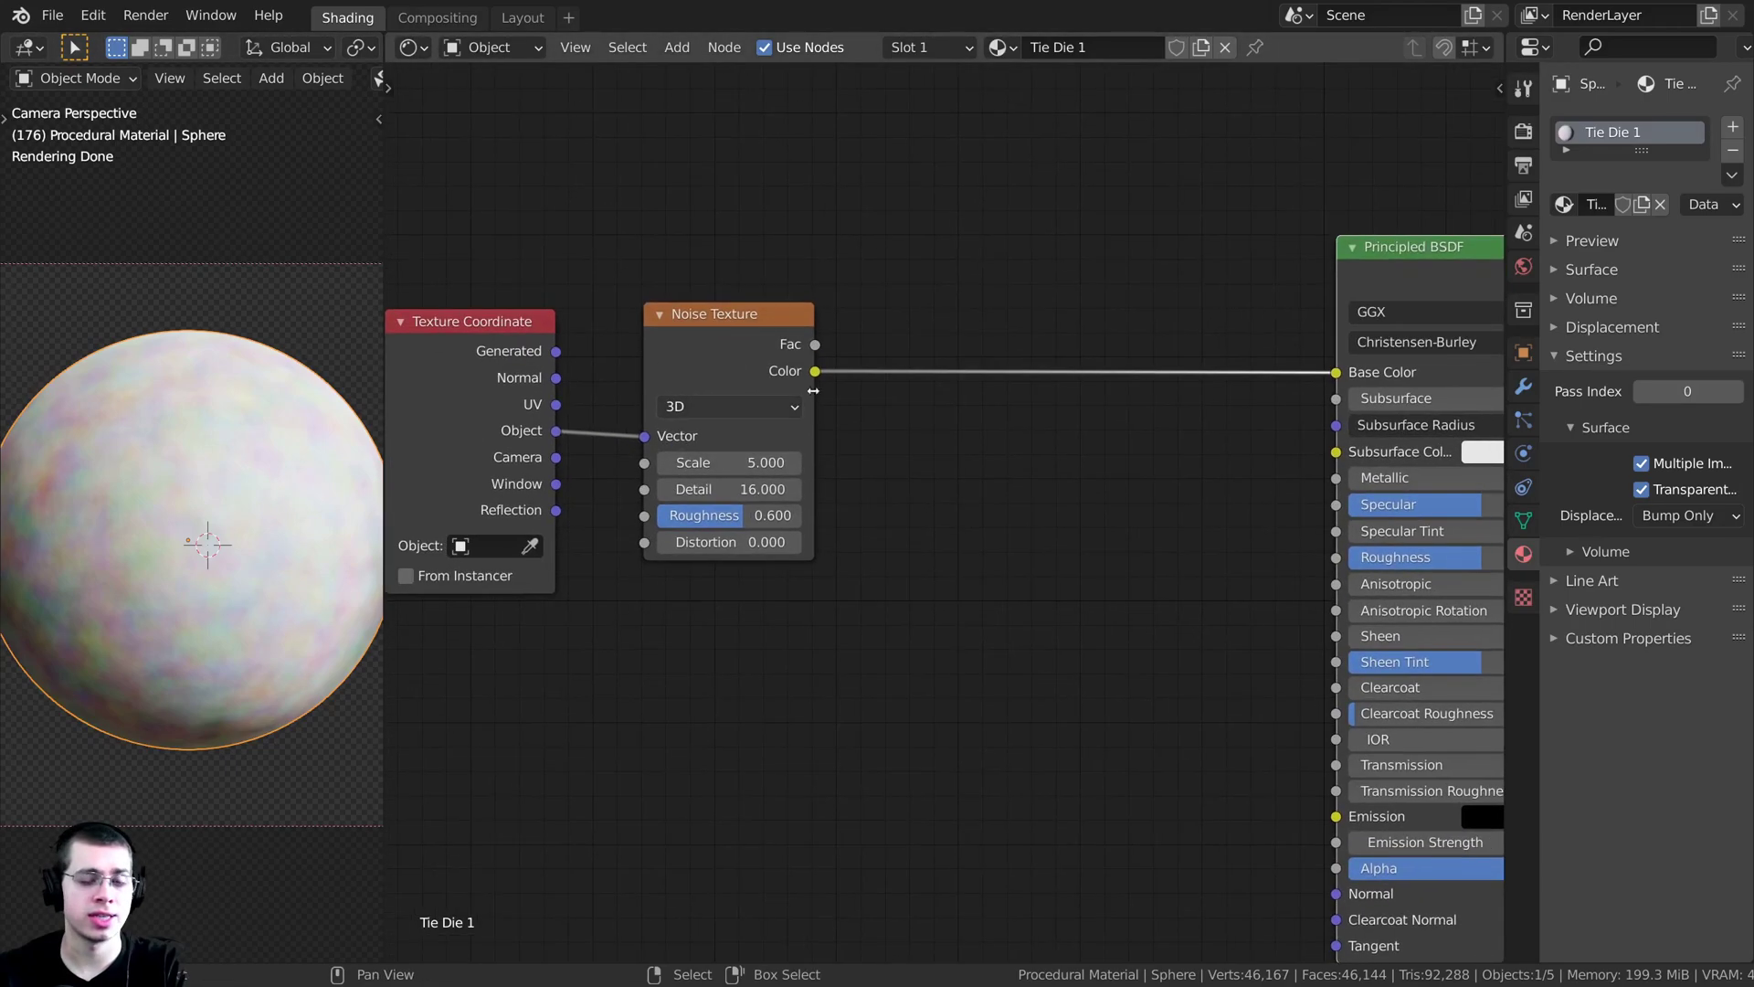
{"action": "key", "text": "shift+a"}
{"action": "left_click", "coordinate": [944, 199]}
{"action": "type", "text": "bri"}
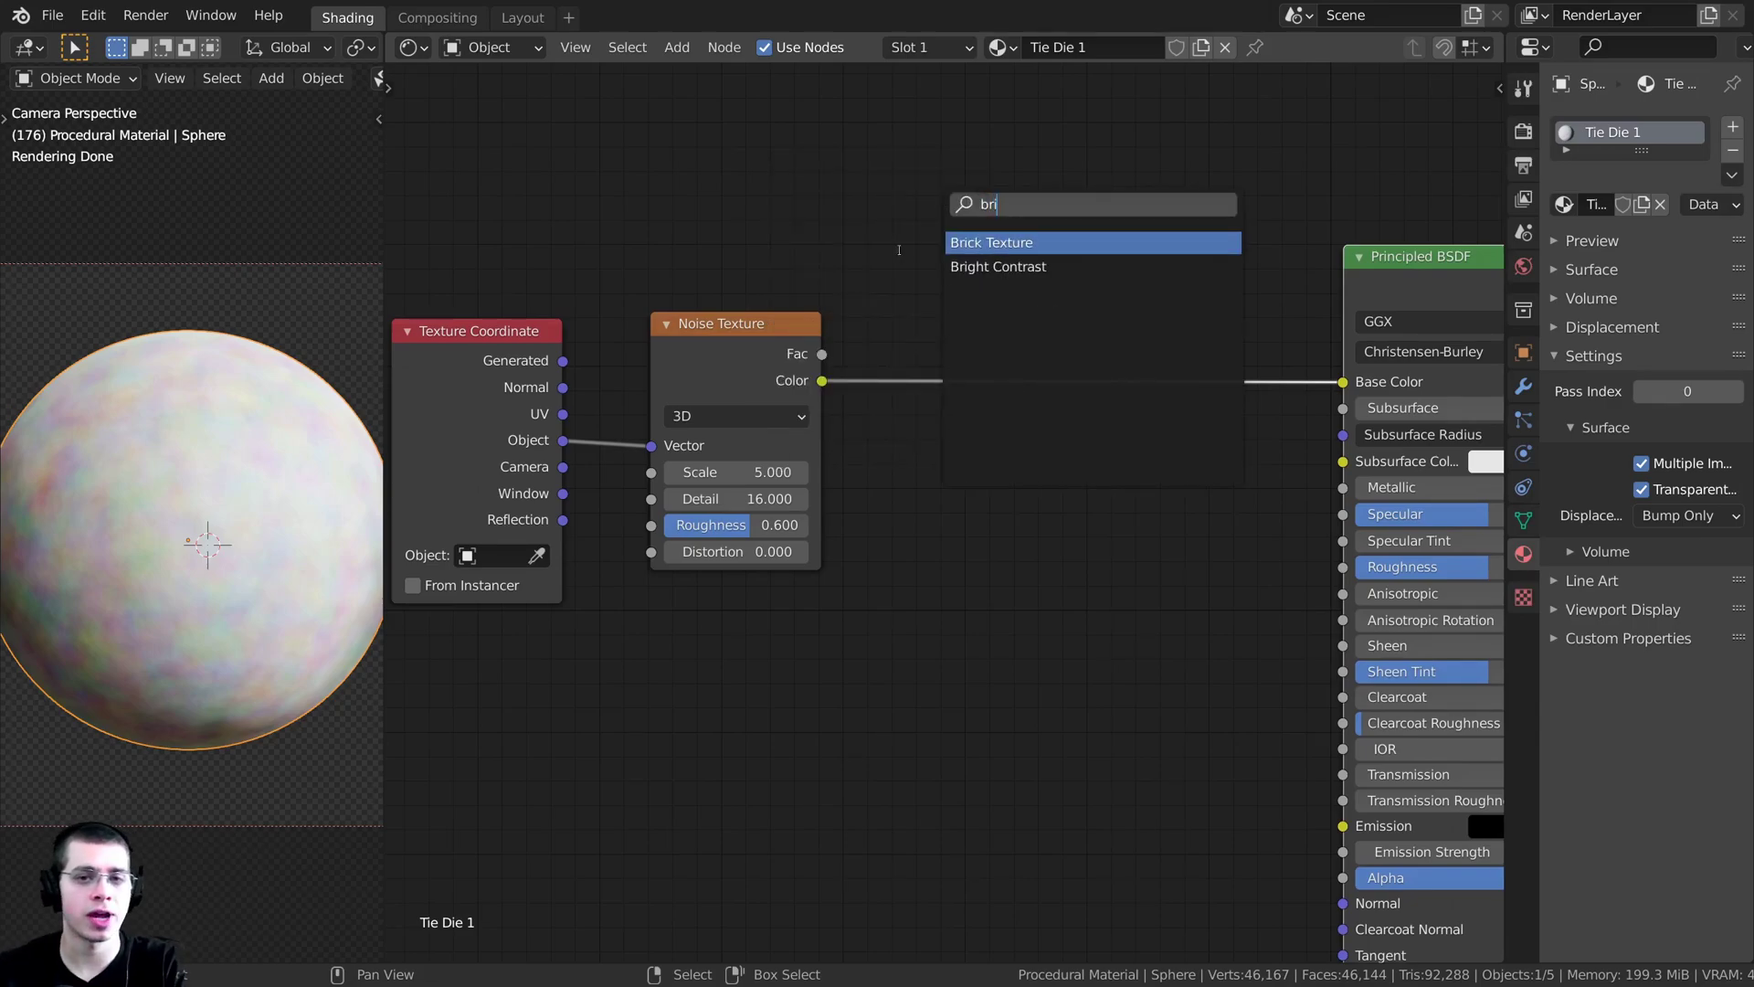
{"action": "left_click", "coordinate": [998, 266]}
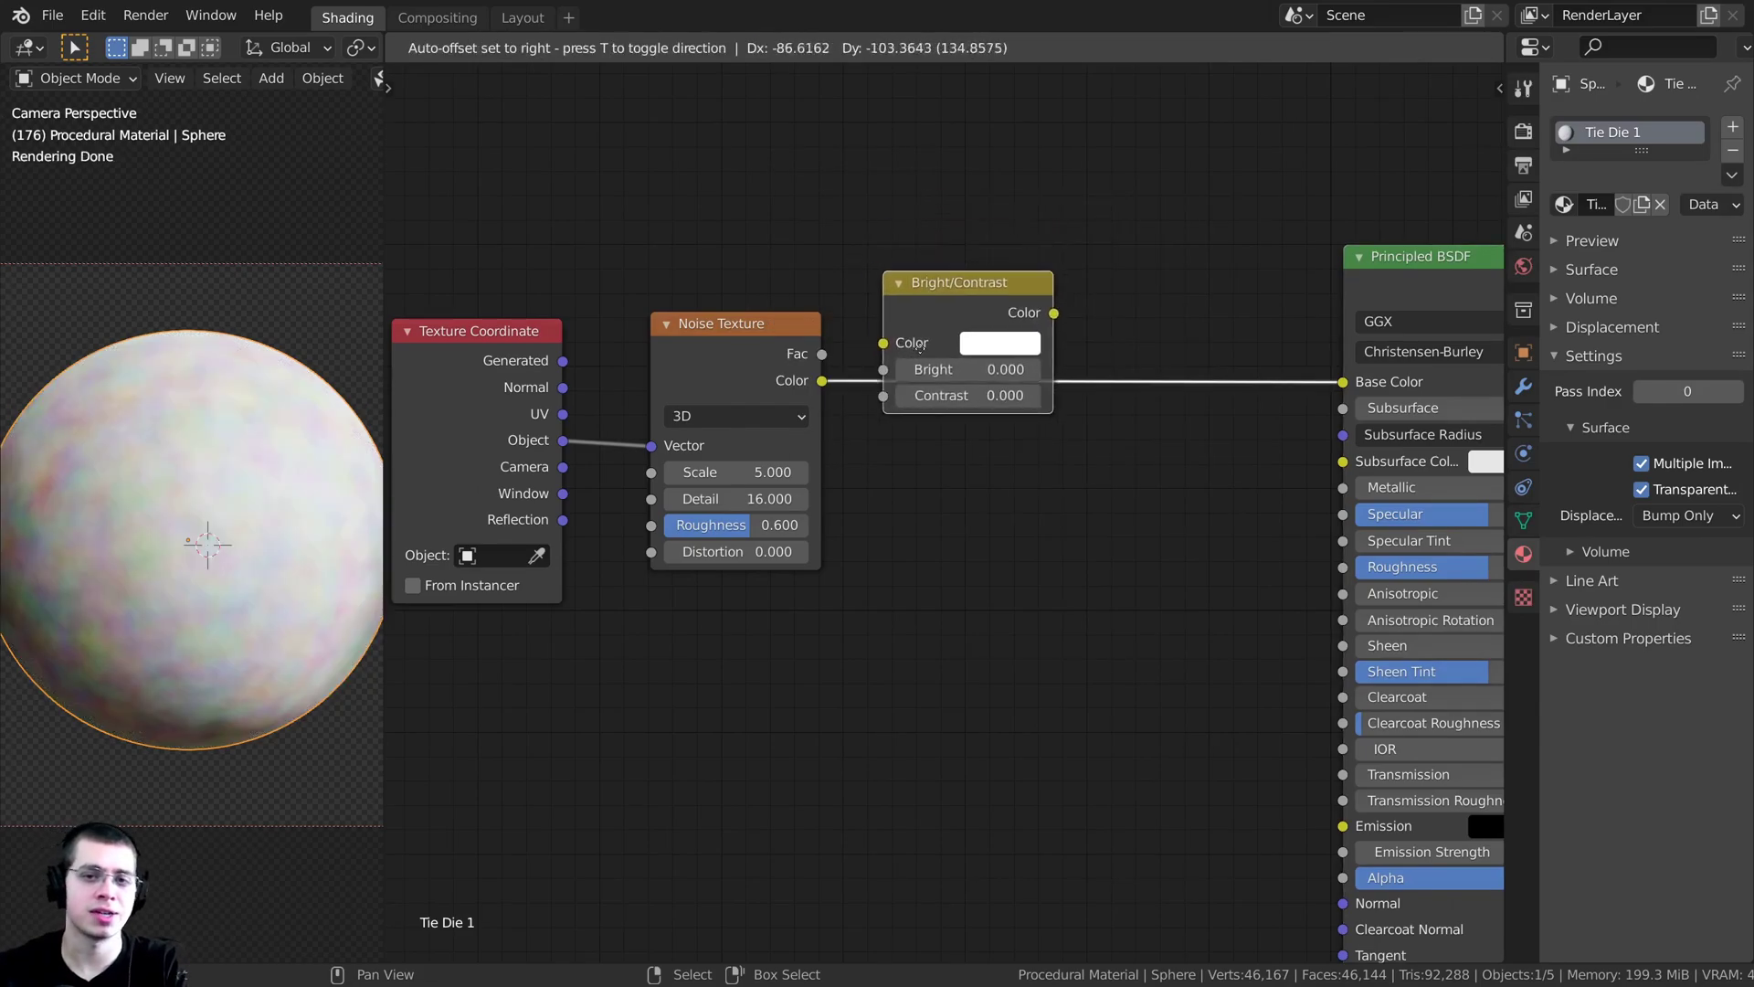
{"action": "left_click", "coordinate": [985, 340]}
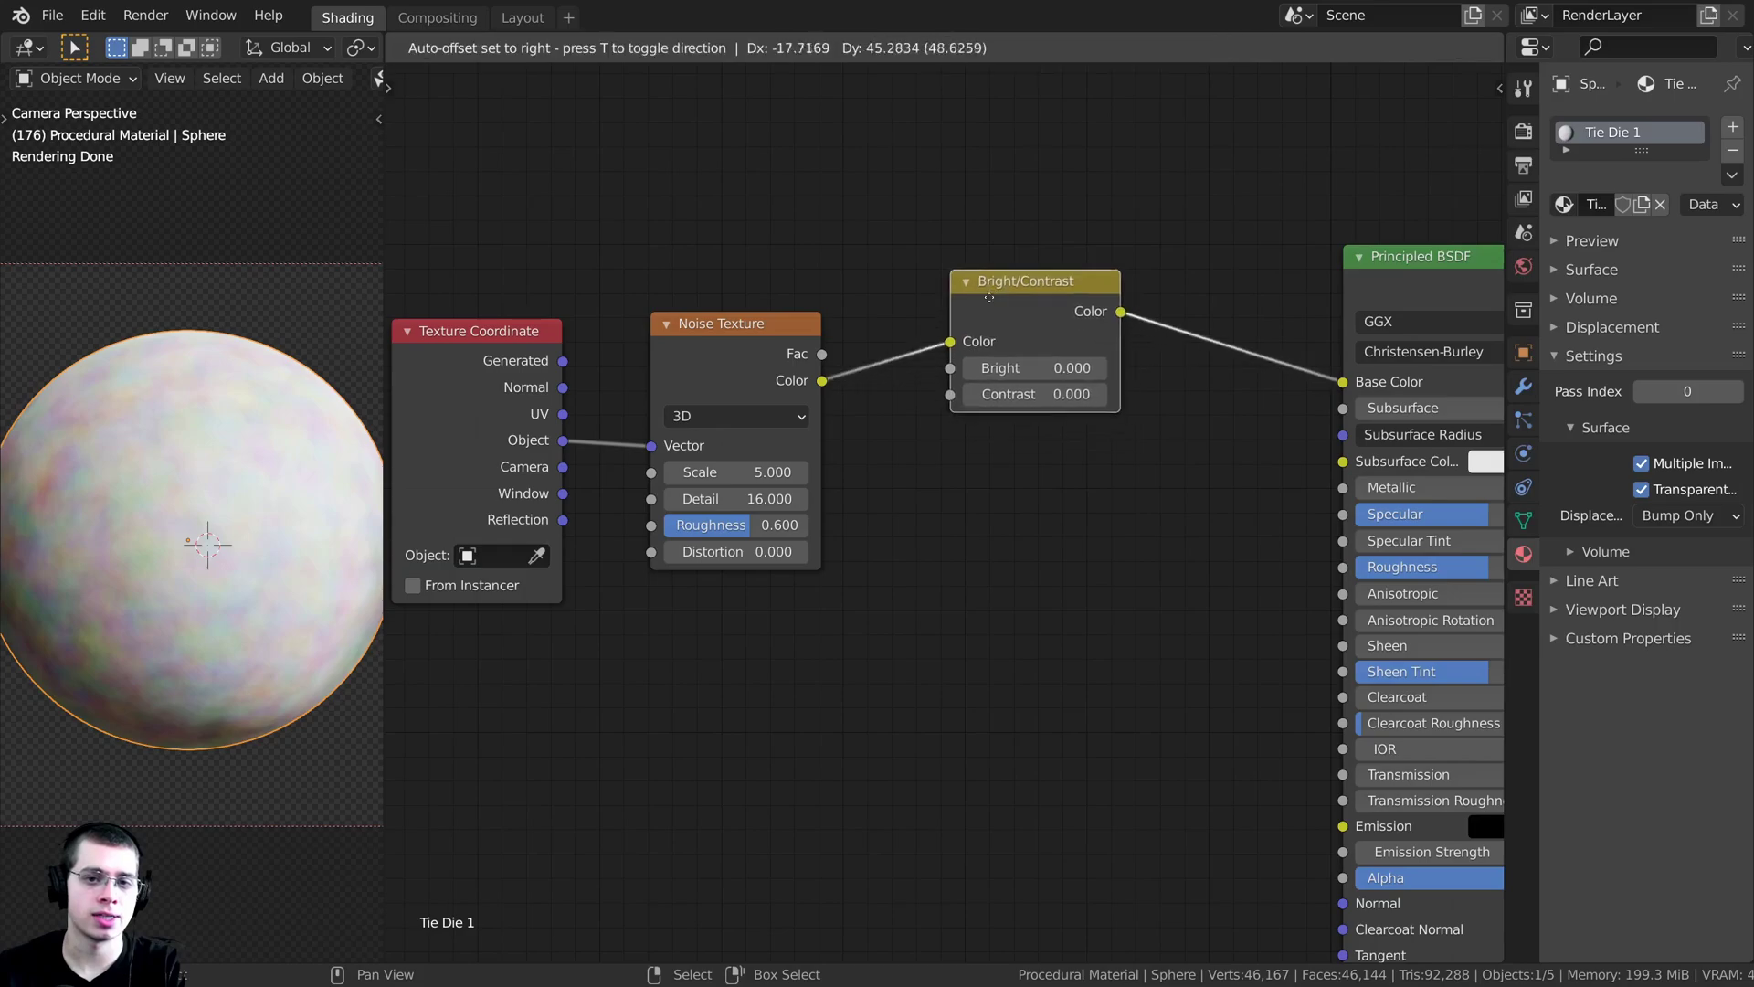
- Set the Bright/Contrast node's Bright to 0.26 and its Contrast to 8.9
{"action": "middle_click_drag", "start_coordinate": [884, 340], "coordinate": [727, 369]}
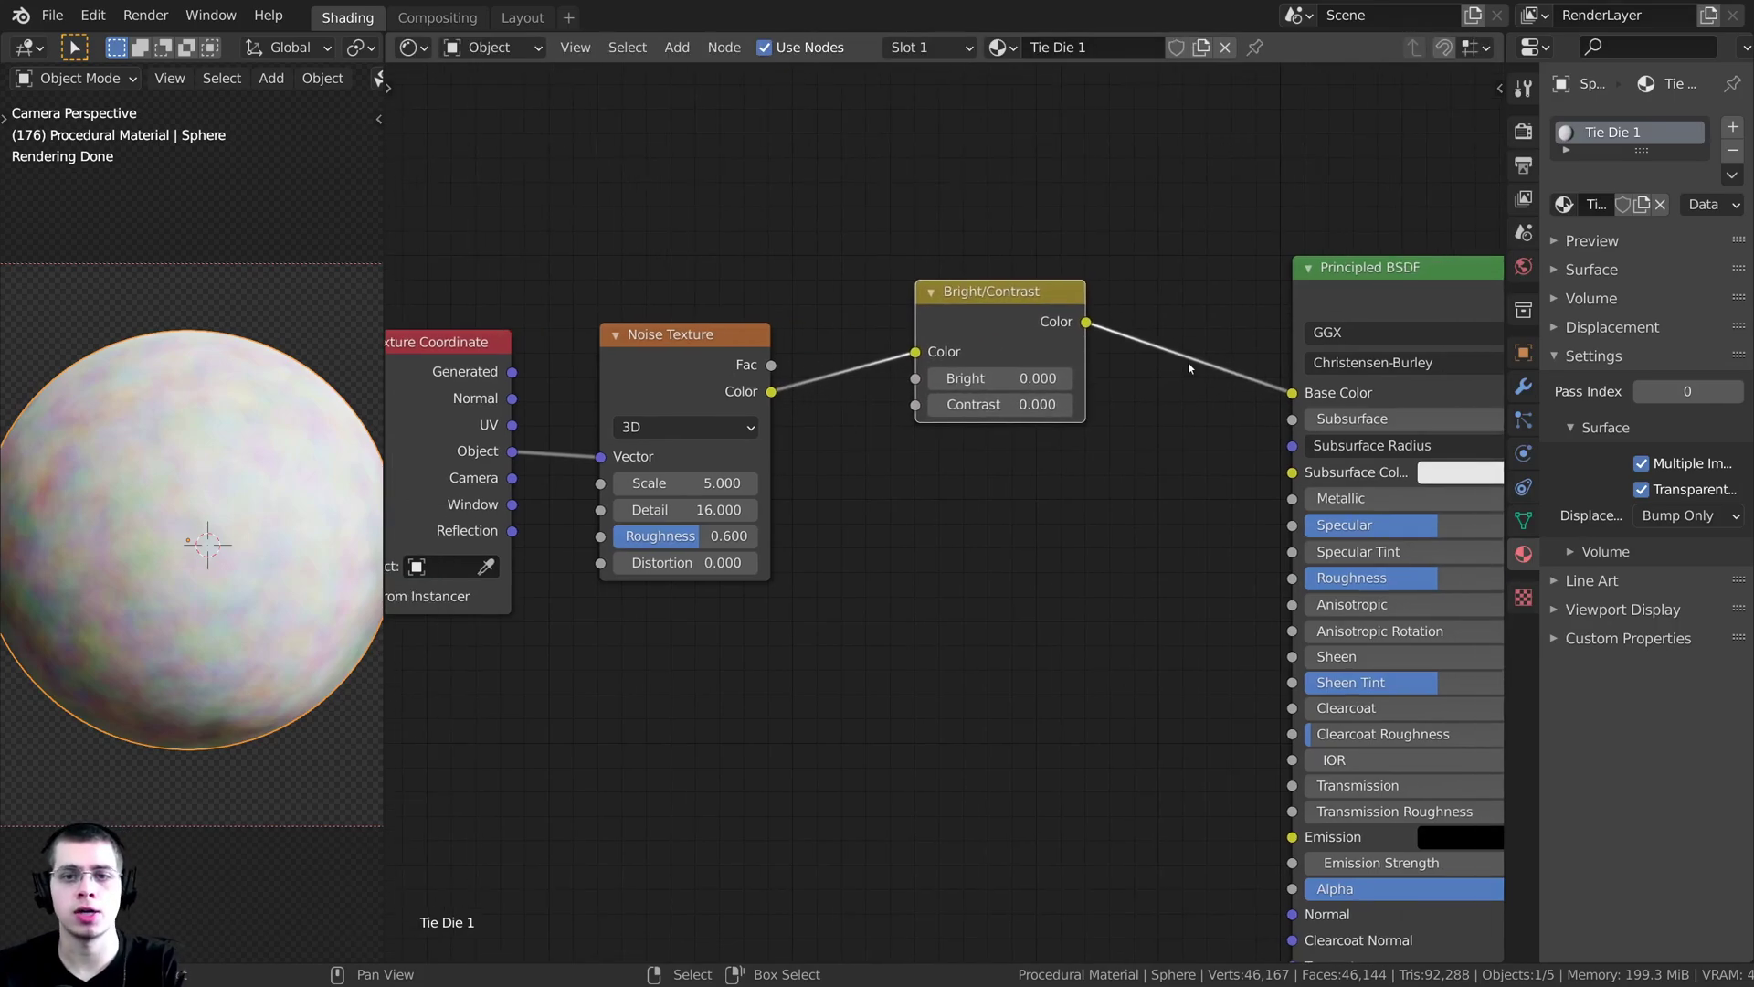
{"action": "scroll", "coordinate": [1065, 376], "scroll_direction": "up", "scroll_amount": 2}
{"action": "middle_click_drag", "start_coordinate": [1106, 331], "coordinate": [1047, 436]}
{"action": "left_click_drag", "start_coordinate": [1047, 402], "coordinate": [1047, 426]}
{"action": "left_click", "coordinate": [1004, 464]}
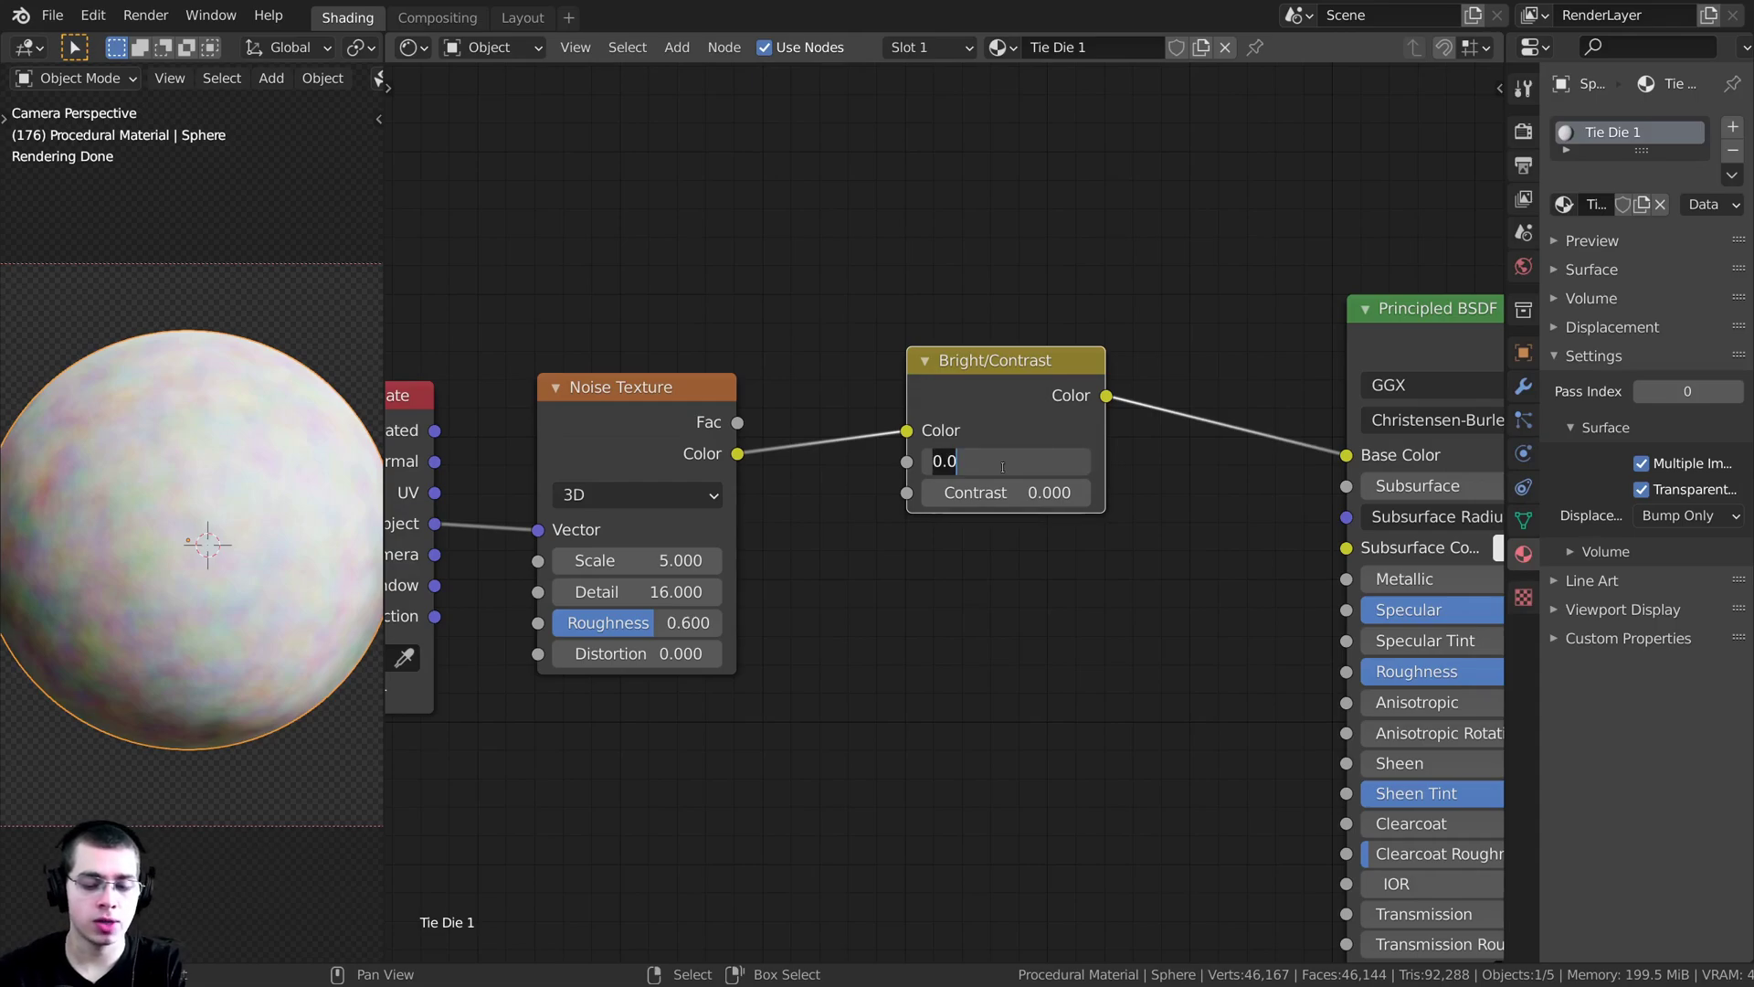
{"action": "type", "text": ".26"}
{"action": "key", "text": "Return"}
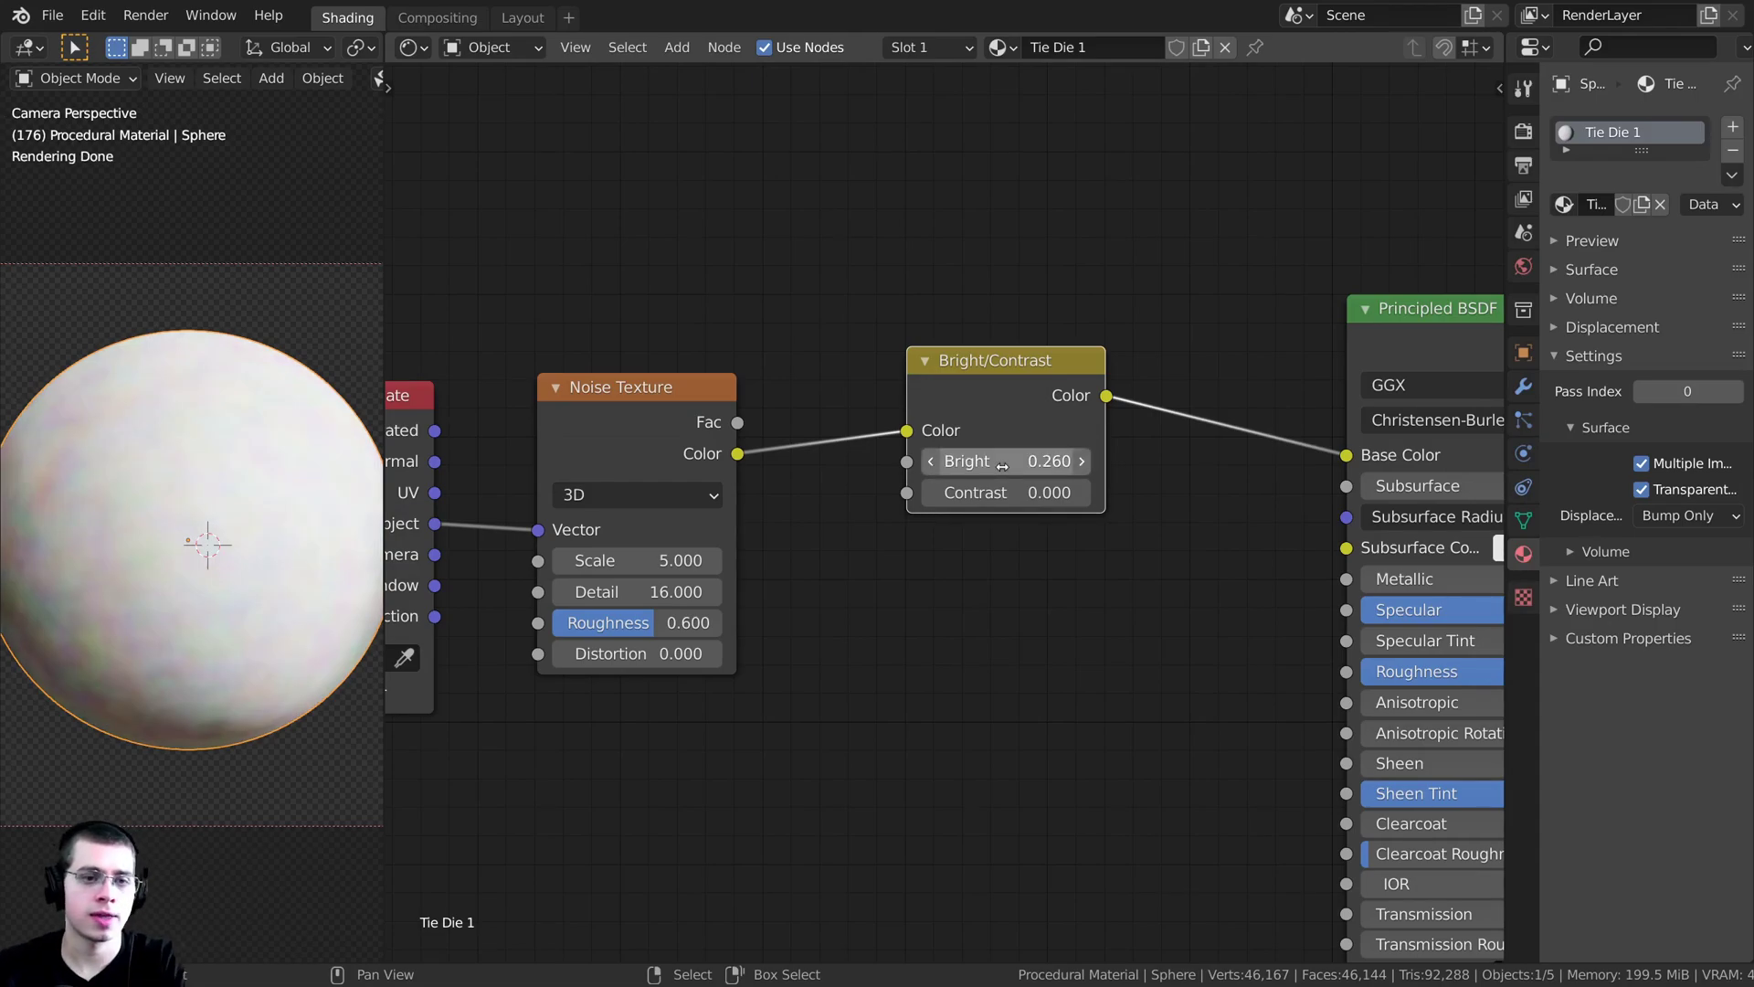
{"action": "left_click", "coordinate": [991, 490]}
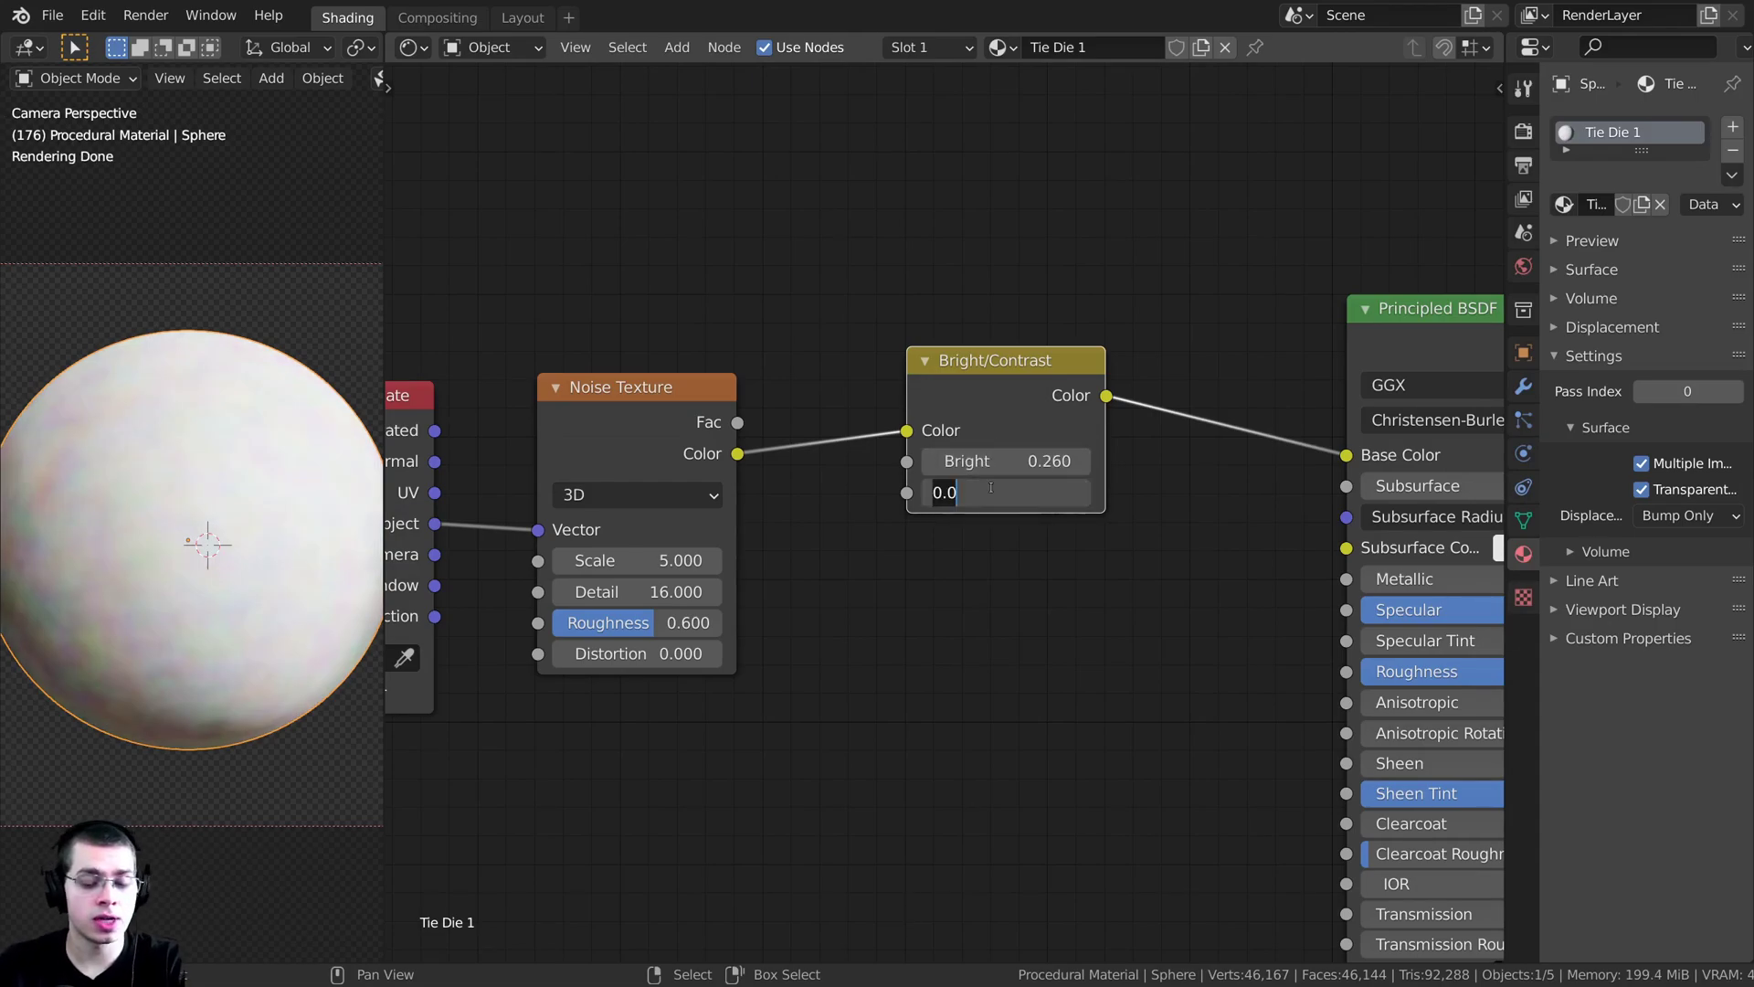
{"action": "type", "text": "8"}
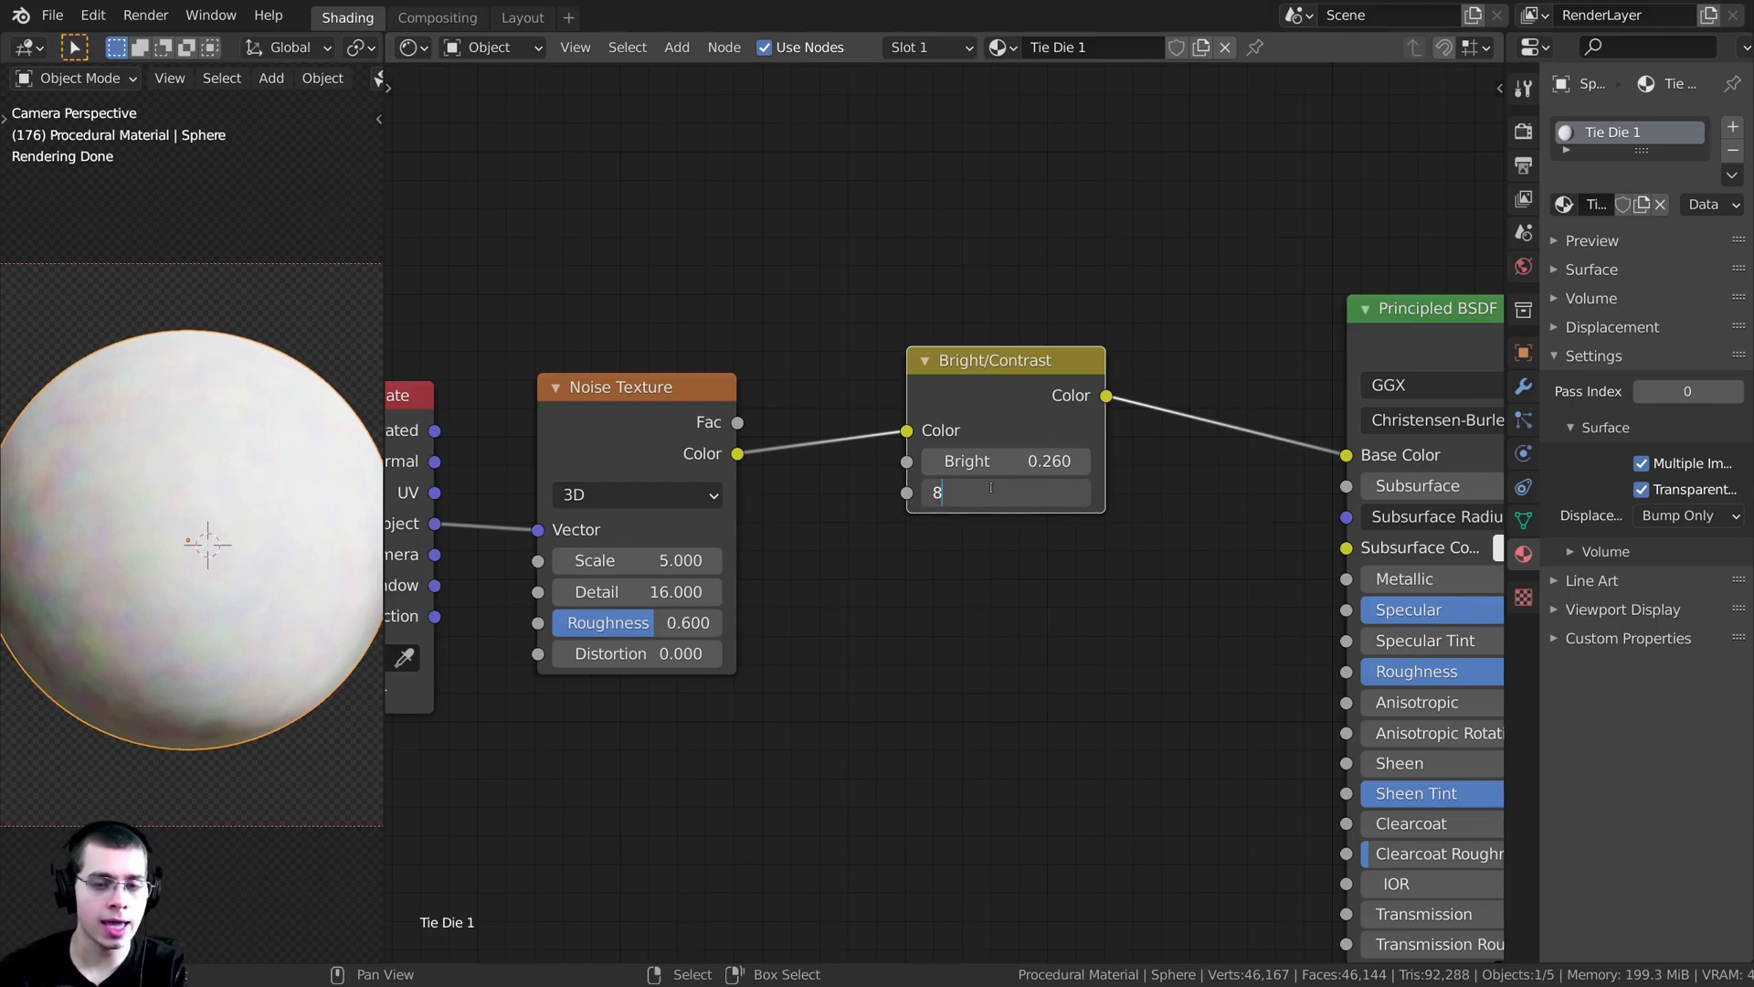
{"action": "type", "text": ".9"}
{"action": "key", "text": "Return"}
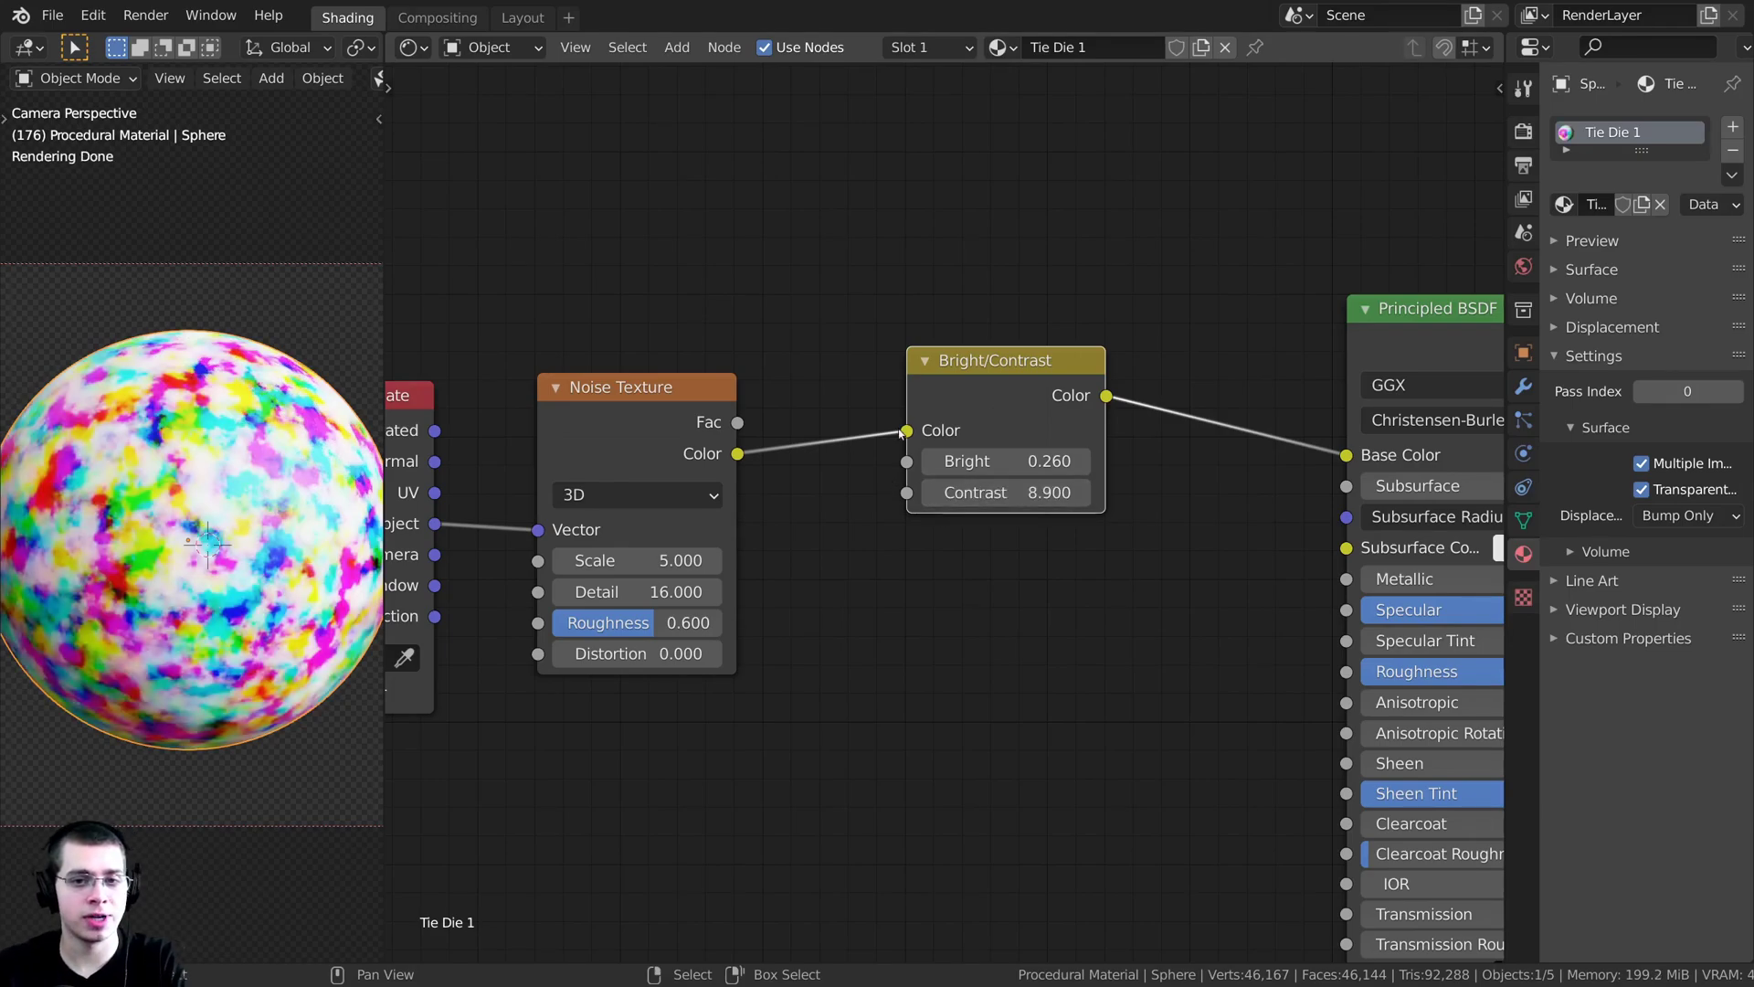
- Connect the Bright/Contrast node's Color output to the Principled BSDF's Normal input as well
{"action": "scroll", "coordinate": [203, 437], "scroll_direction": "up", "scroll_amount": 2}
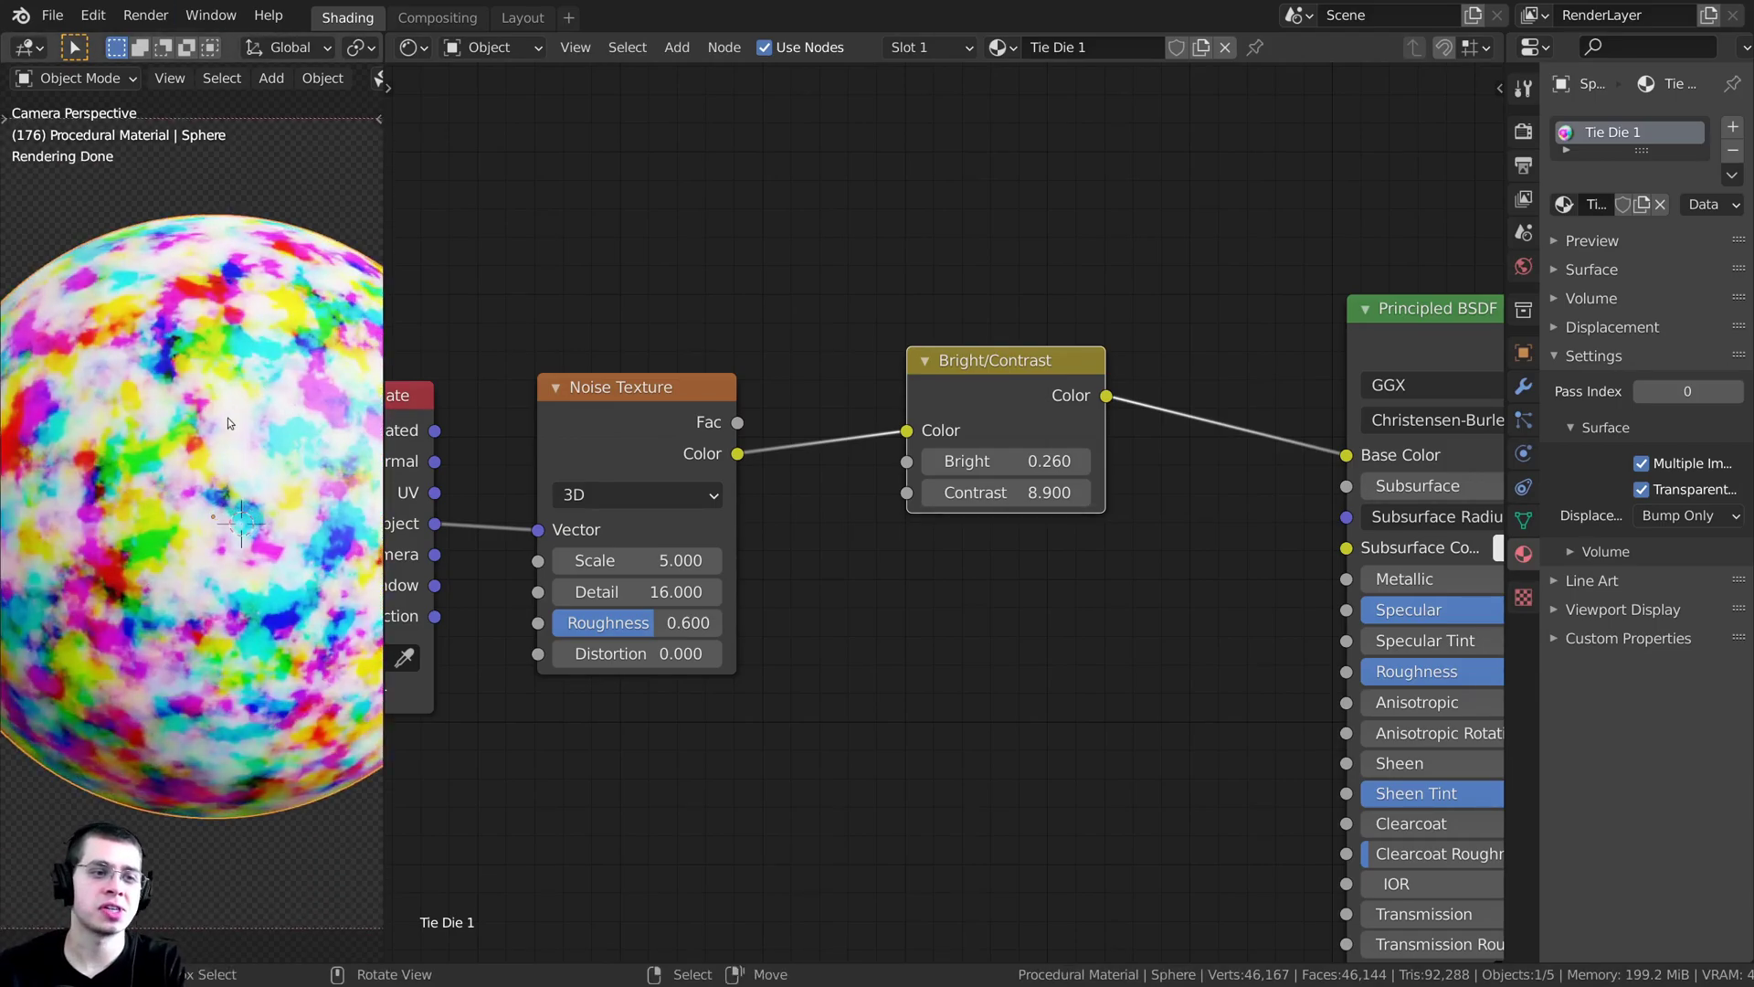
{"action": "scroll", "coordinate": [238, 438], "scroll_direction": "down", "scroll_amount": 2}
{"action": "scroll", "coordinate": [944, 423], "scroll_direction": "down", "scroll_amount": 2}
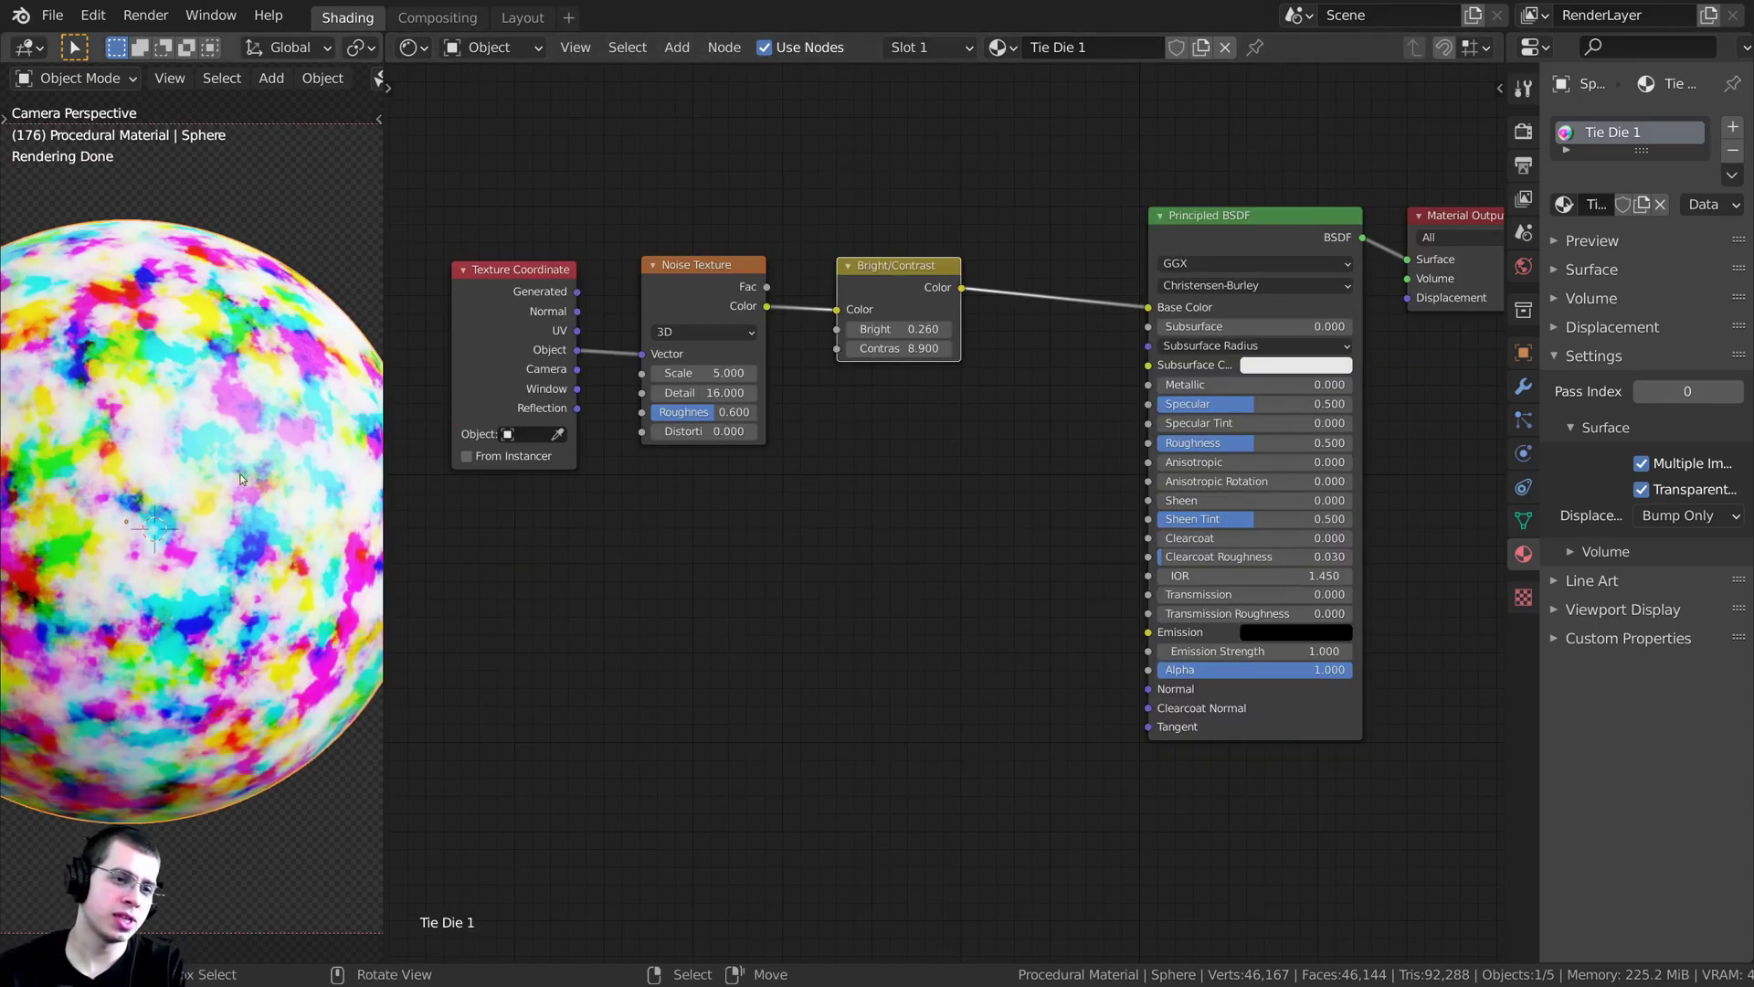
{"action": "scroll", "coordinate": [748, 446], "scroll_direction": "up", "scroll_amount": 1}
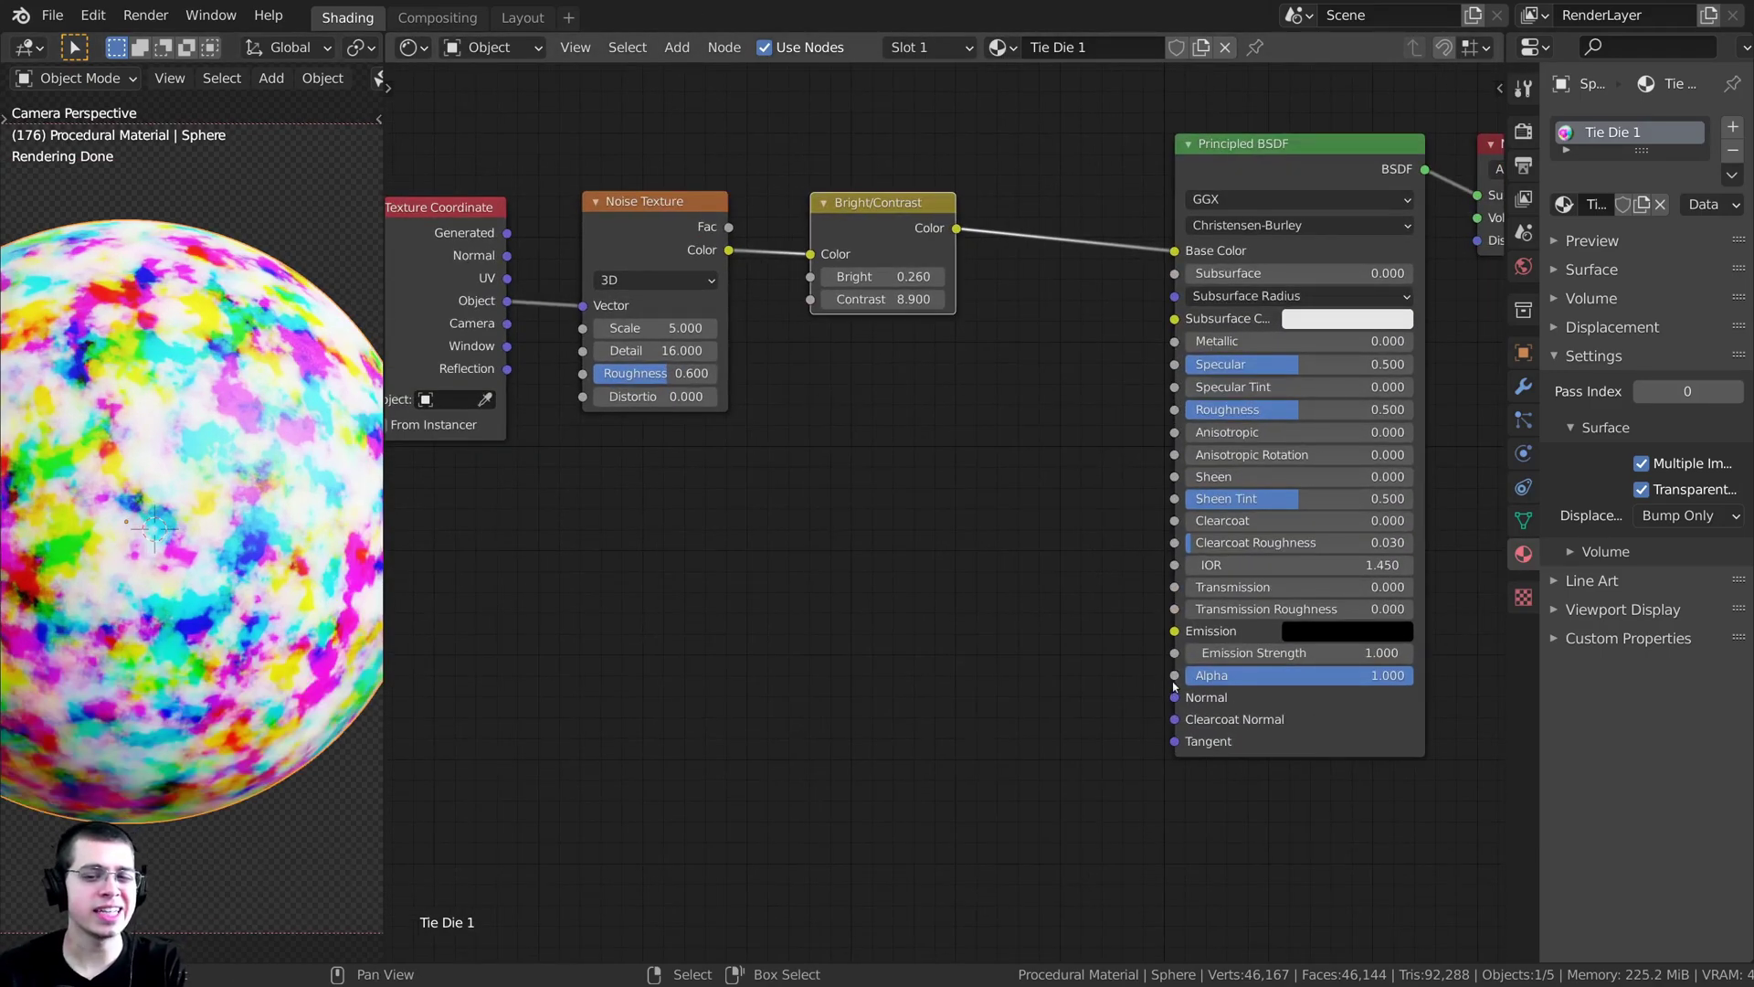
{"action": "left_click_drag", "start_coordinate": [956, 227], "coordinate": [1099, 191]}
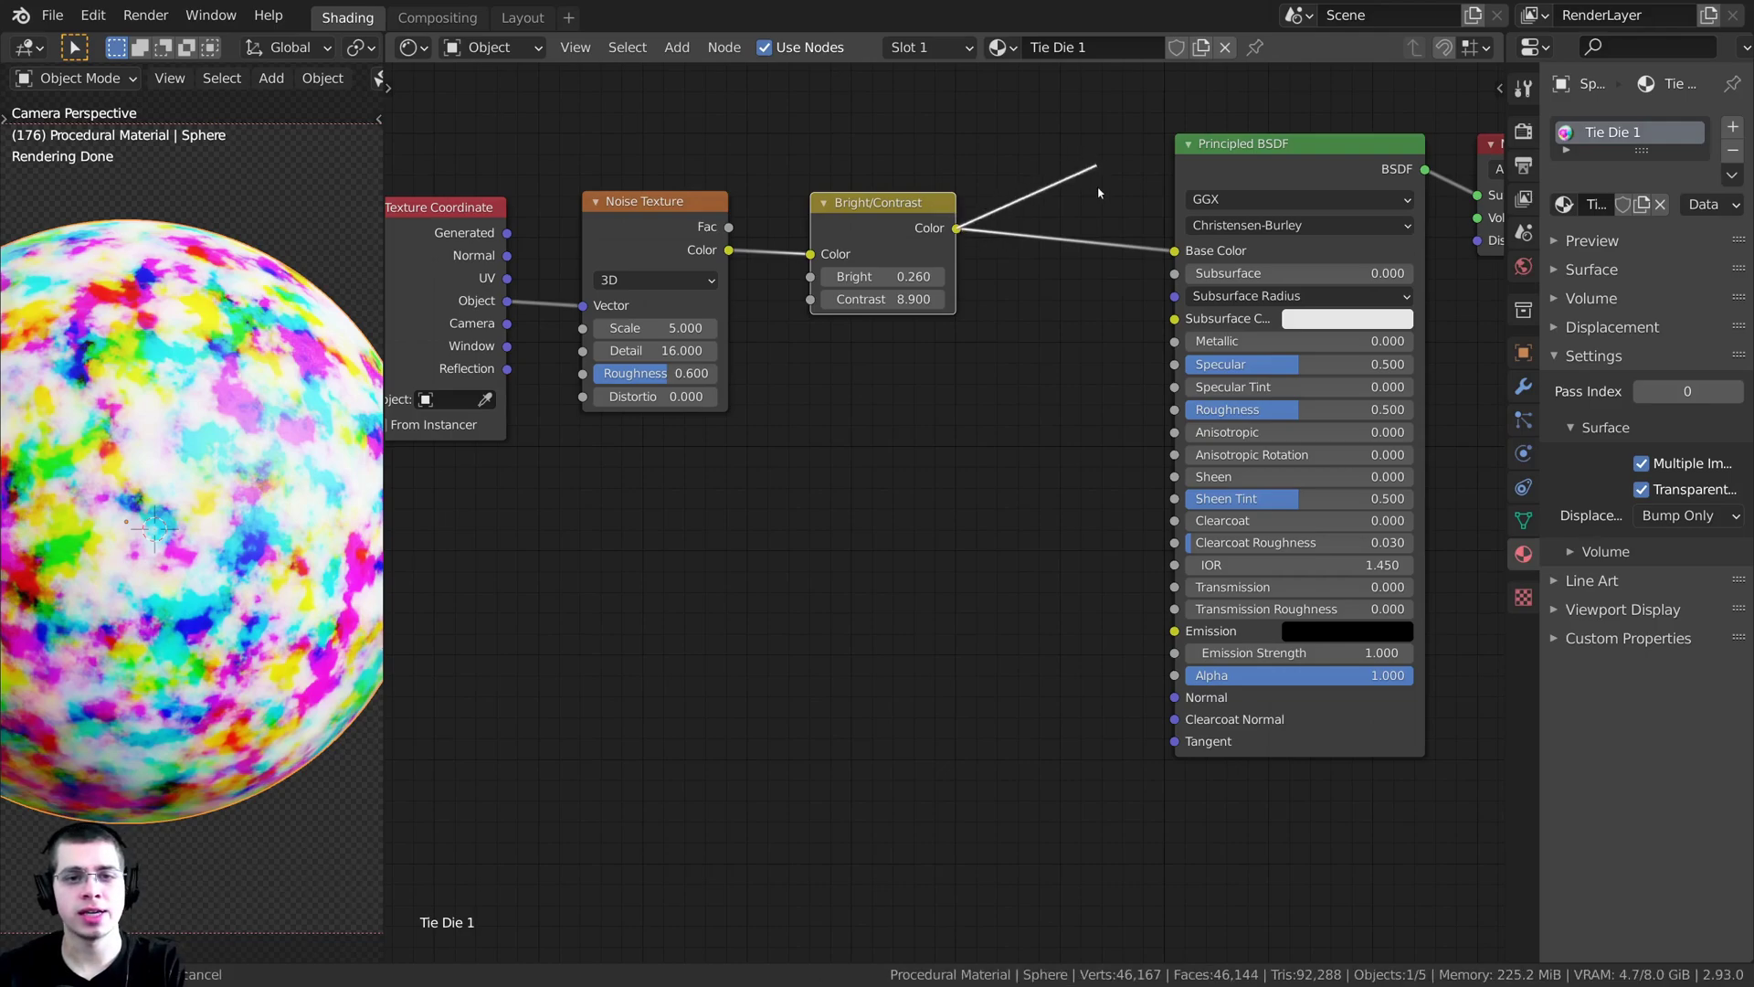
{"action": "left_click_drag", "start_coordinate": [1090, 721], "coordinate": [1182, 701]}
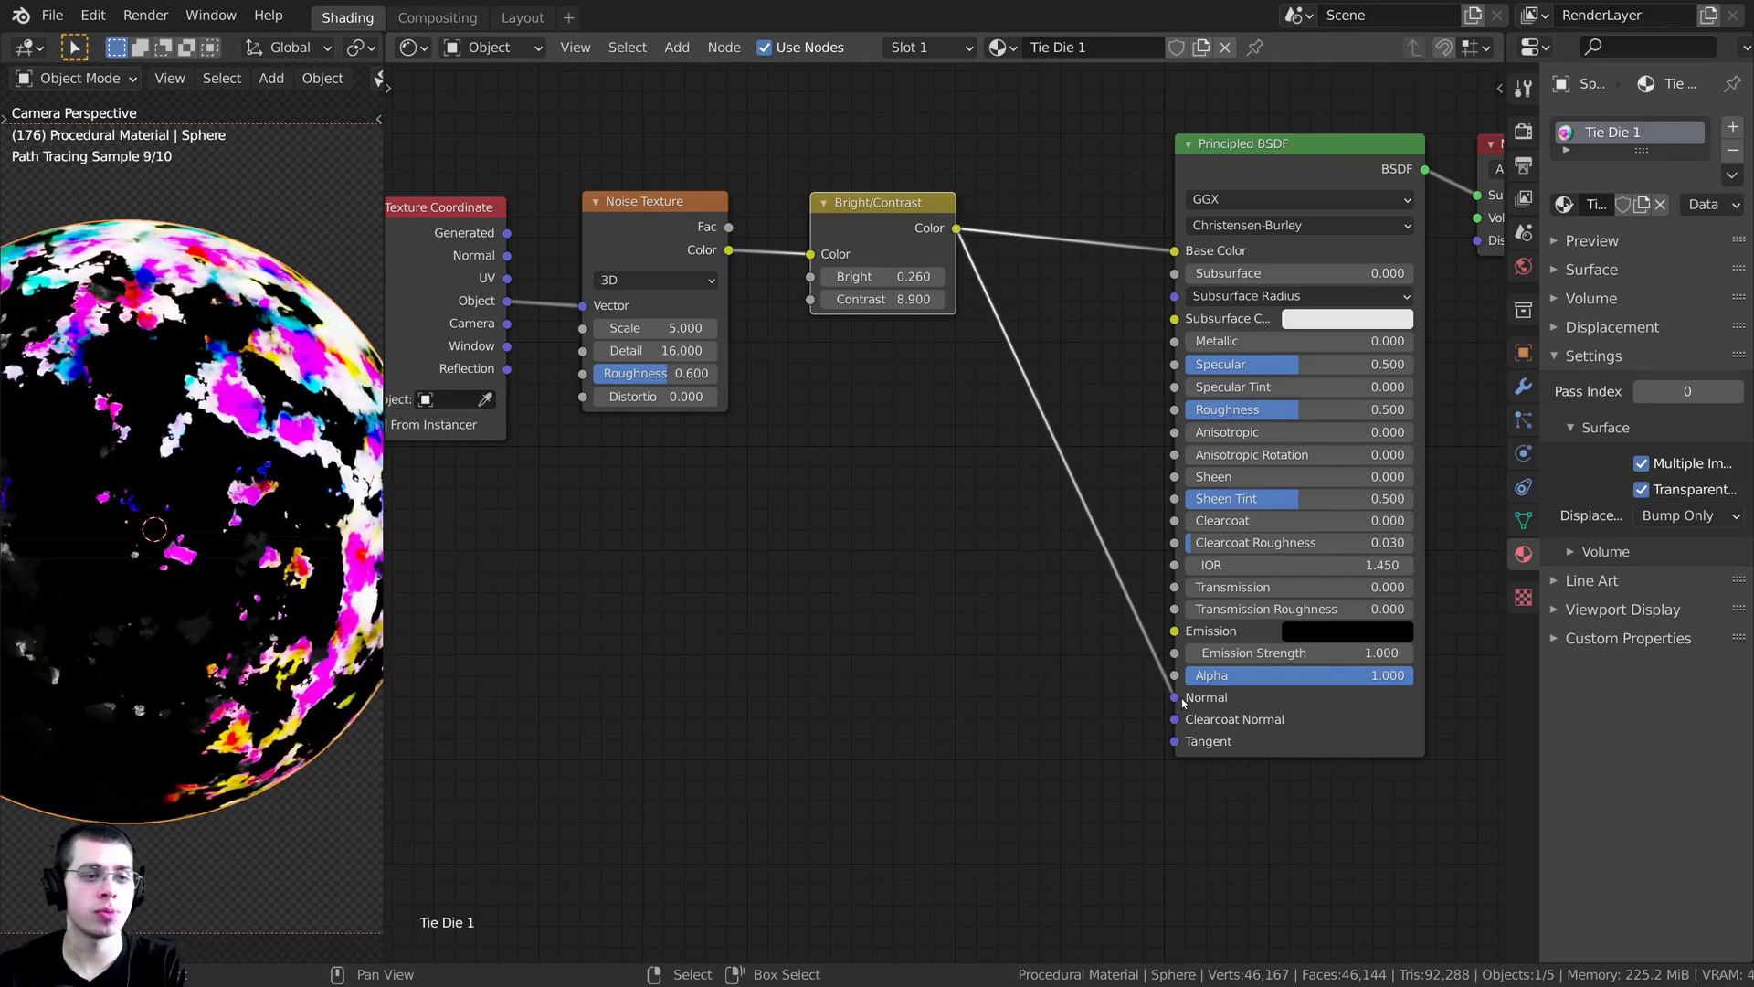
- Insert a Bump node on the link to the Principled BSDF's Normal and feed the Bright/Contrast color into its Height input
{"action": "key", "text": "shift+a"}
{"action": "left_click", "coordinate": [989, 497]}
{"action": "type", "text": "b"}
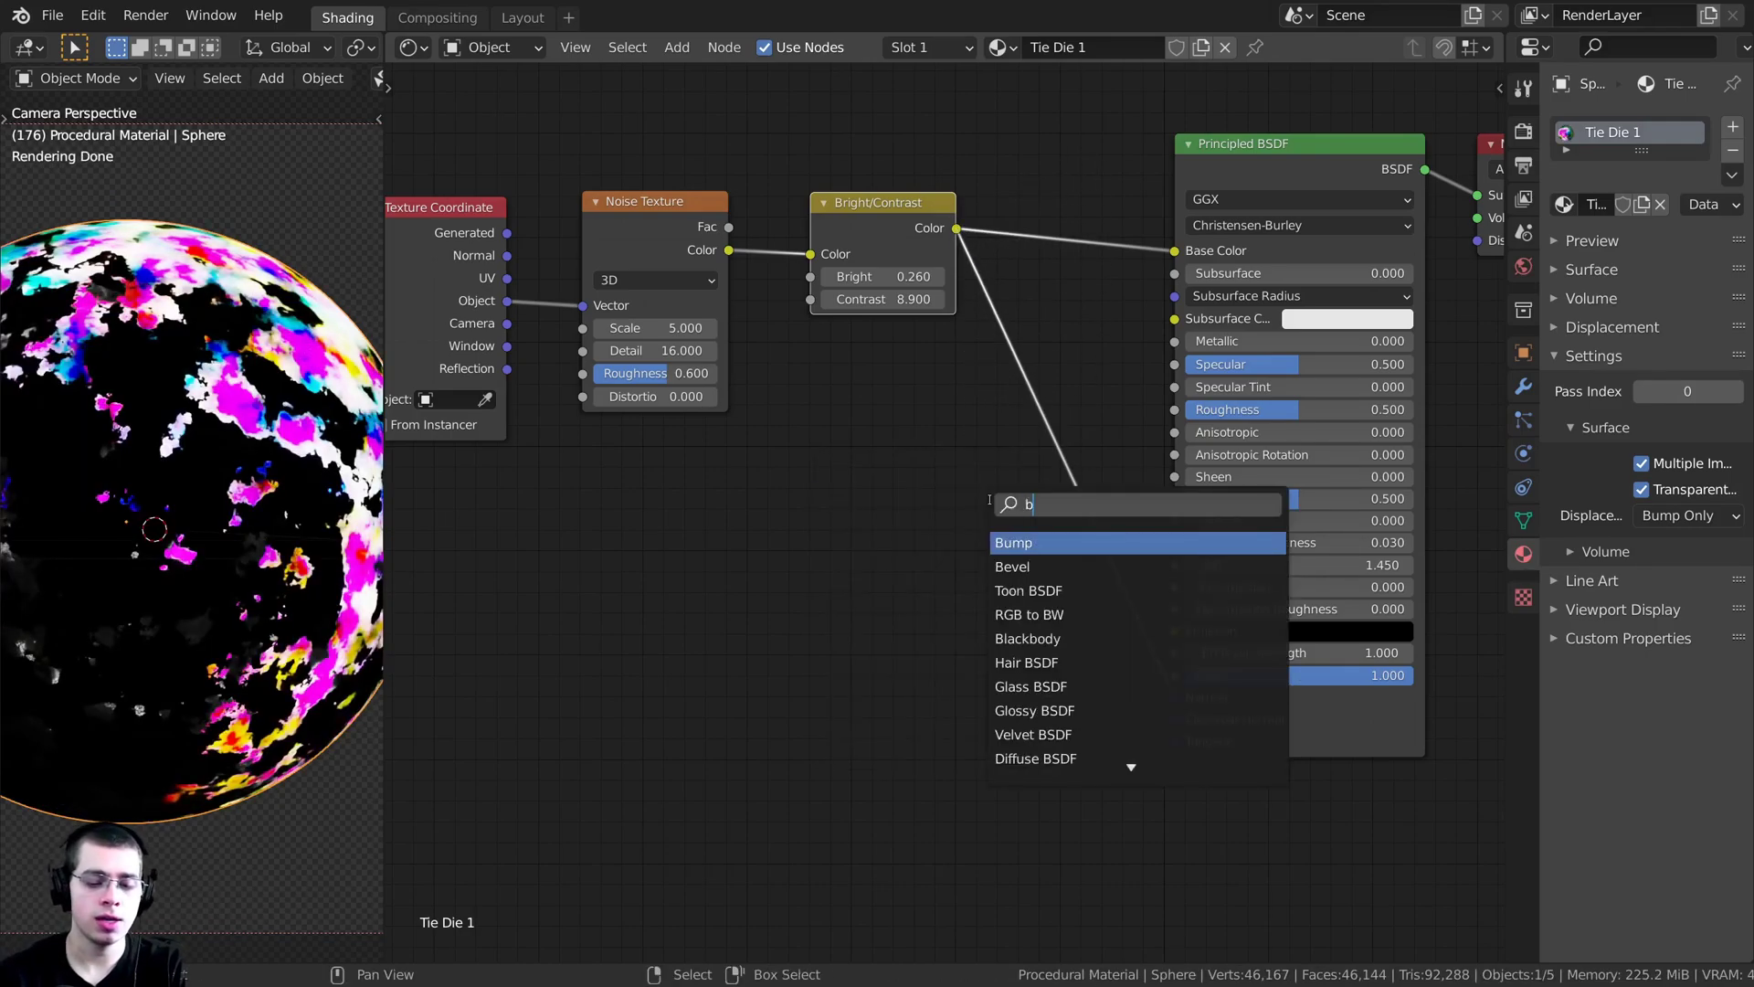
{"action": "type", "text": "ump"}
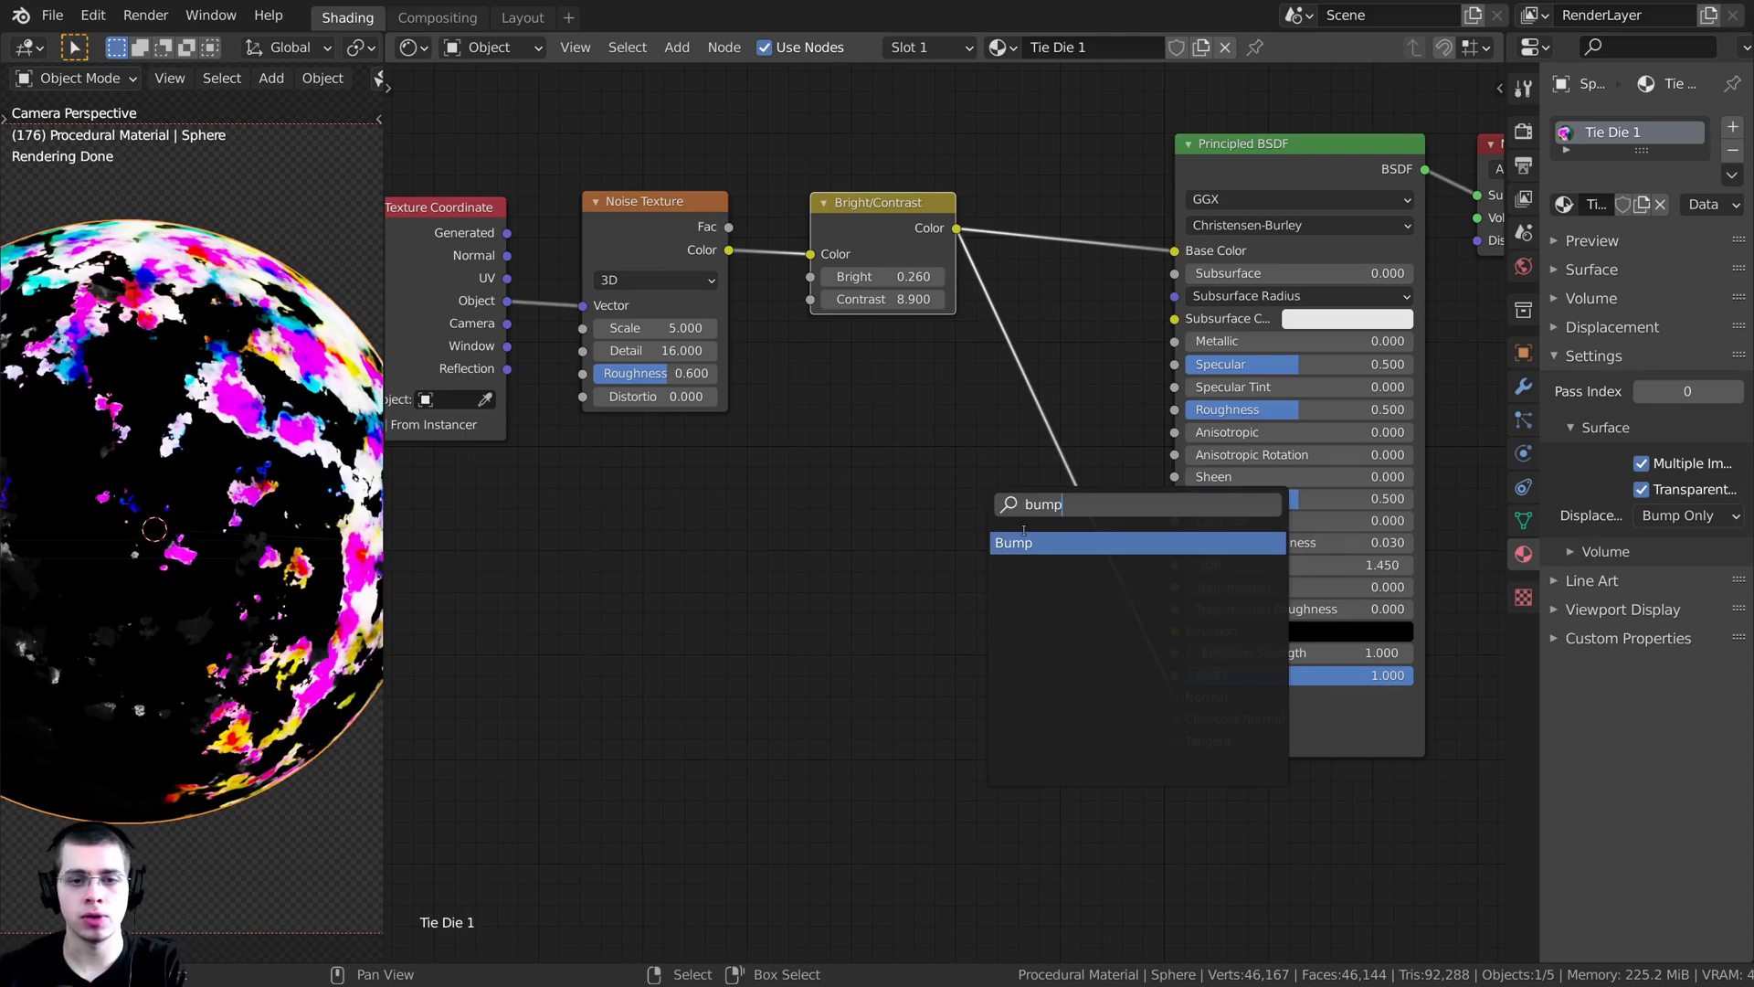
{"action": "key", "text": "Return"}
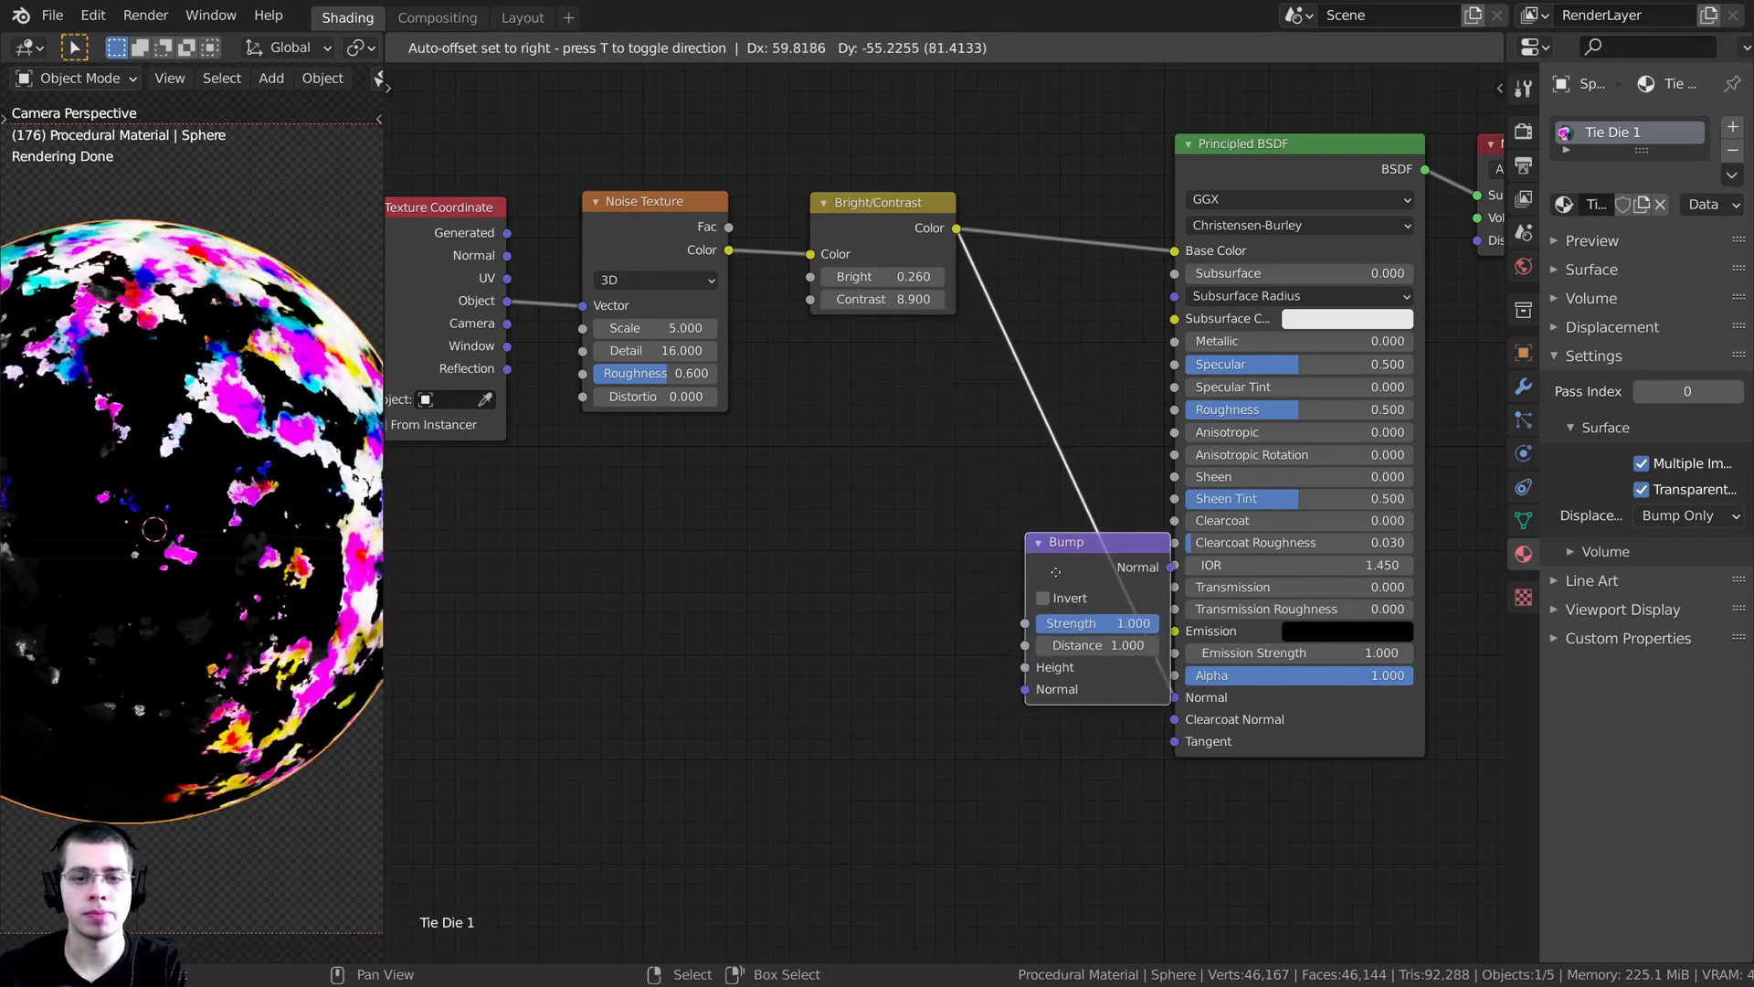
{"action": "left_click", "coordinate": [1051, 590]}
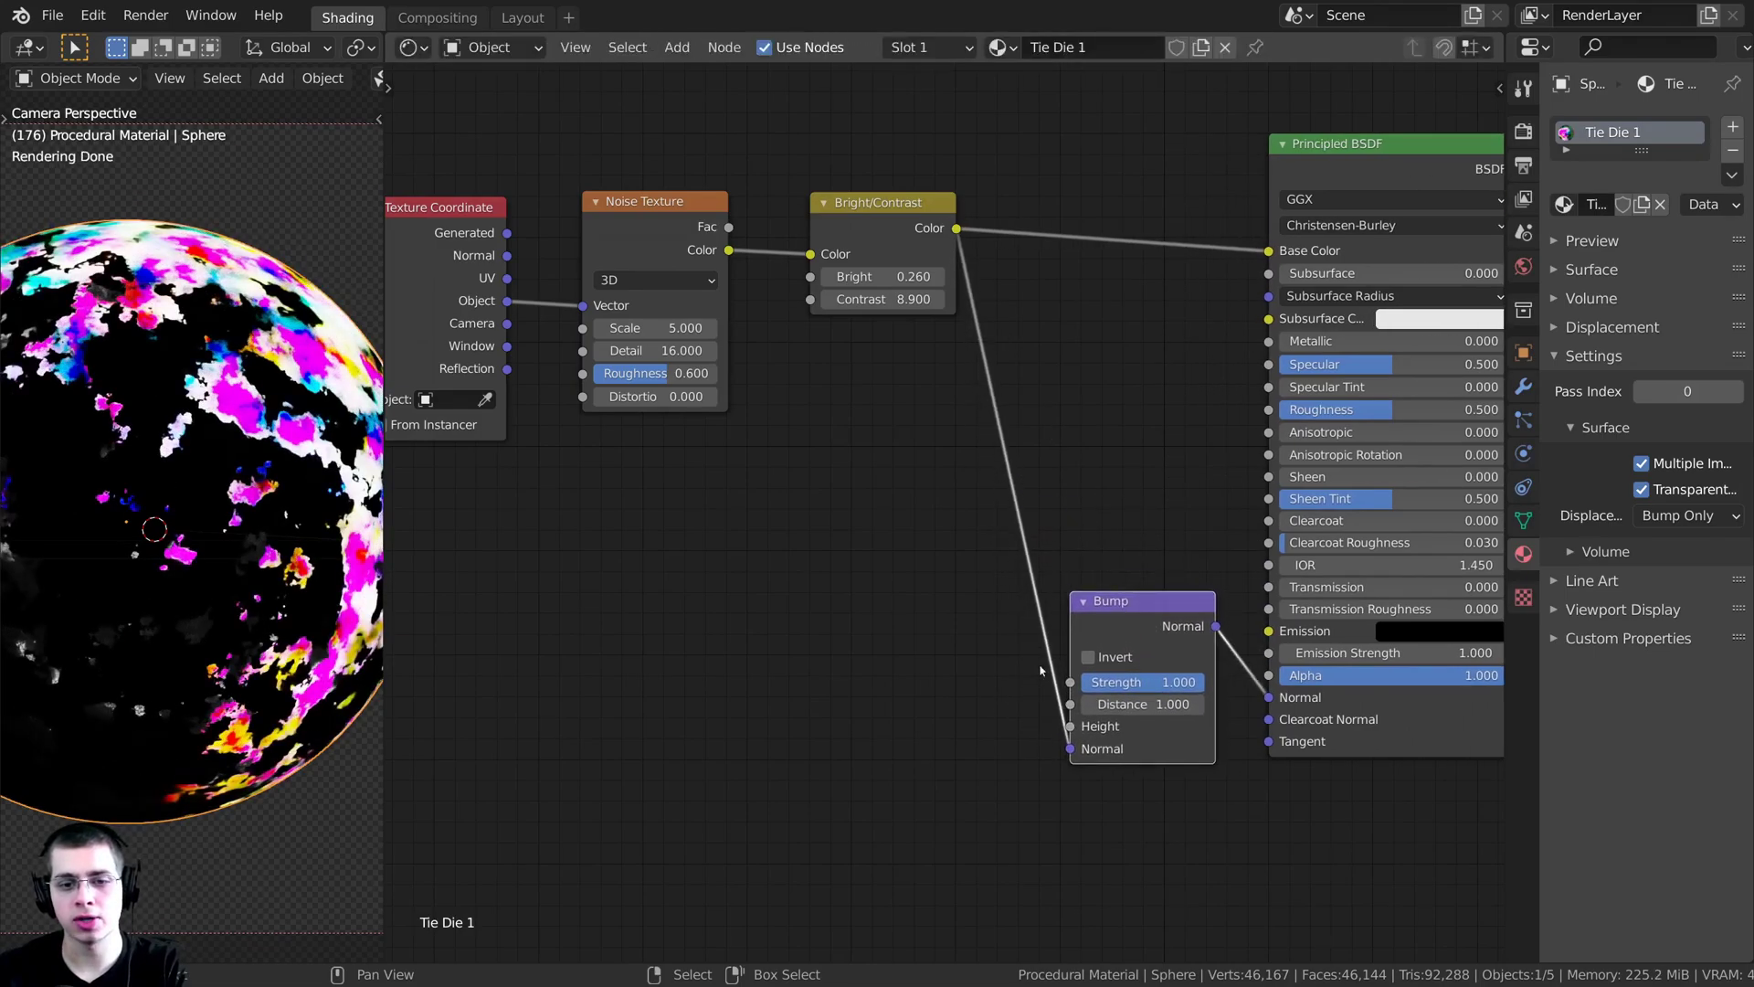
{"action": "left_click_drag", "start_coordinate": [1070, 749], "coordinate": [1071, 727]}
{"action": "left_click_drag", "start_coordinate": [1119, 608], "coordinate": [1130, 599]}
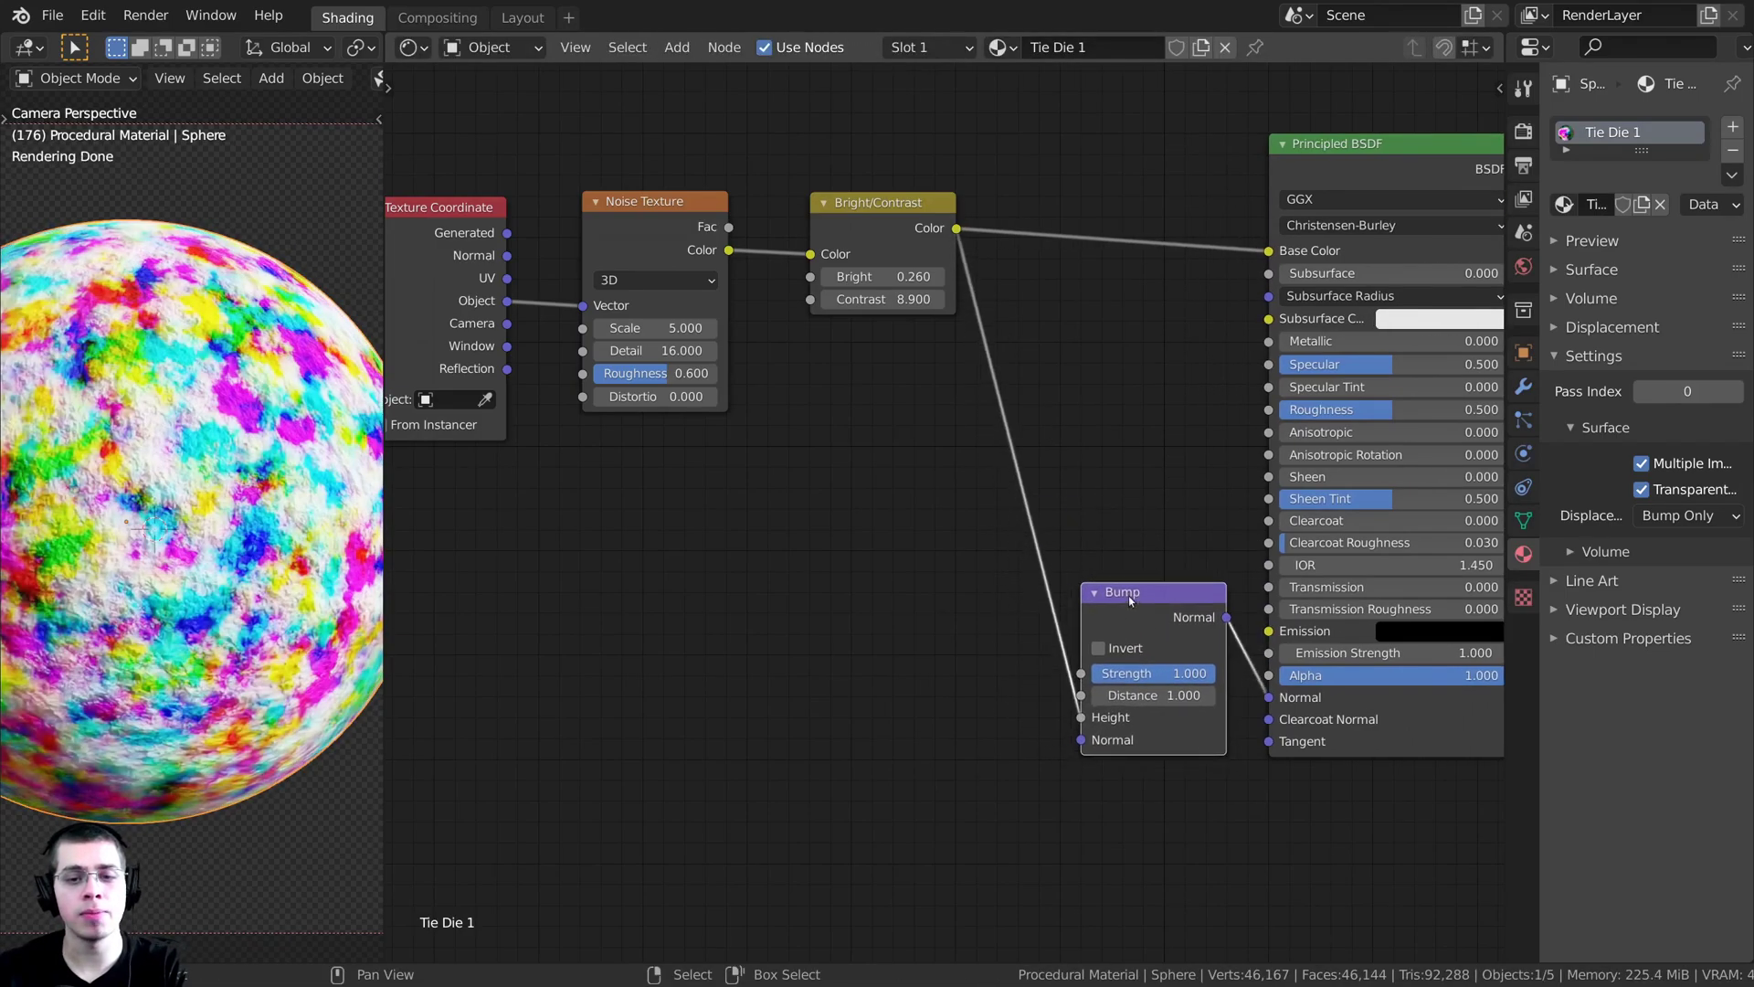
- Set the Bump node's Strength to 0.1
{"action": "middle_click_drag", "start_coordinate": [310, 507], "coordinate": [274, 533], "text": "shift"}
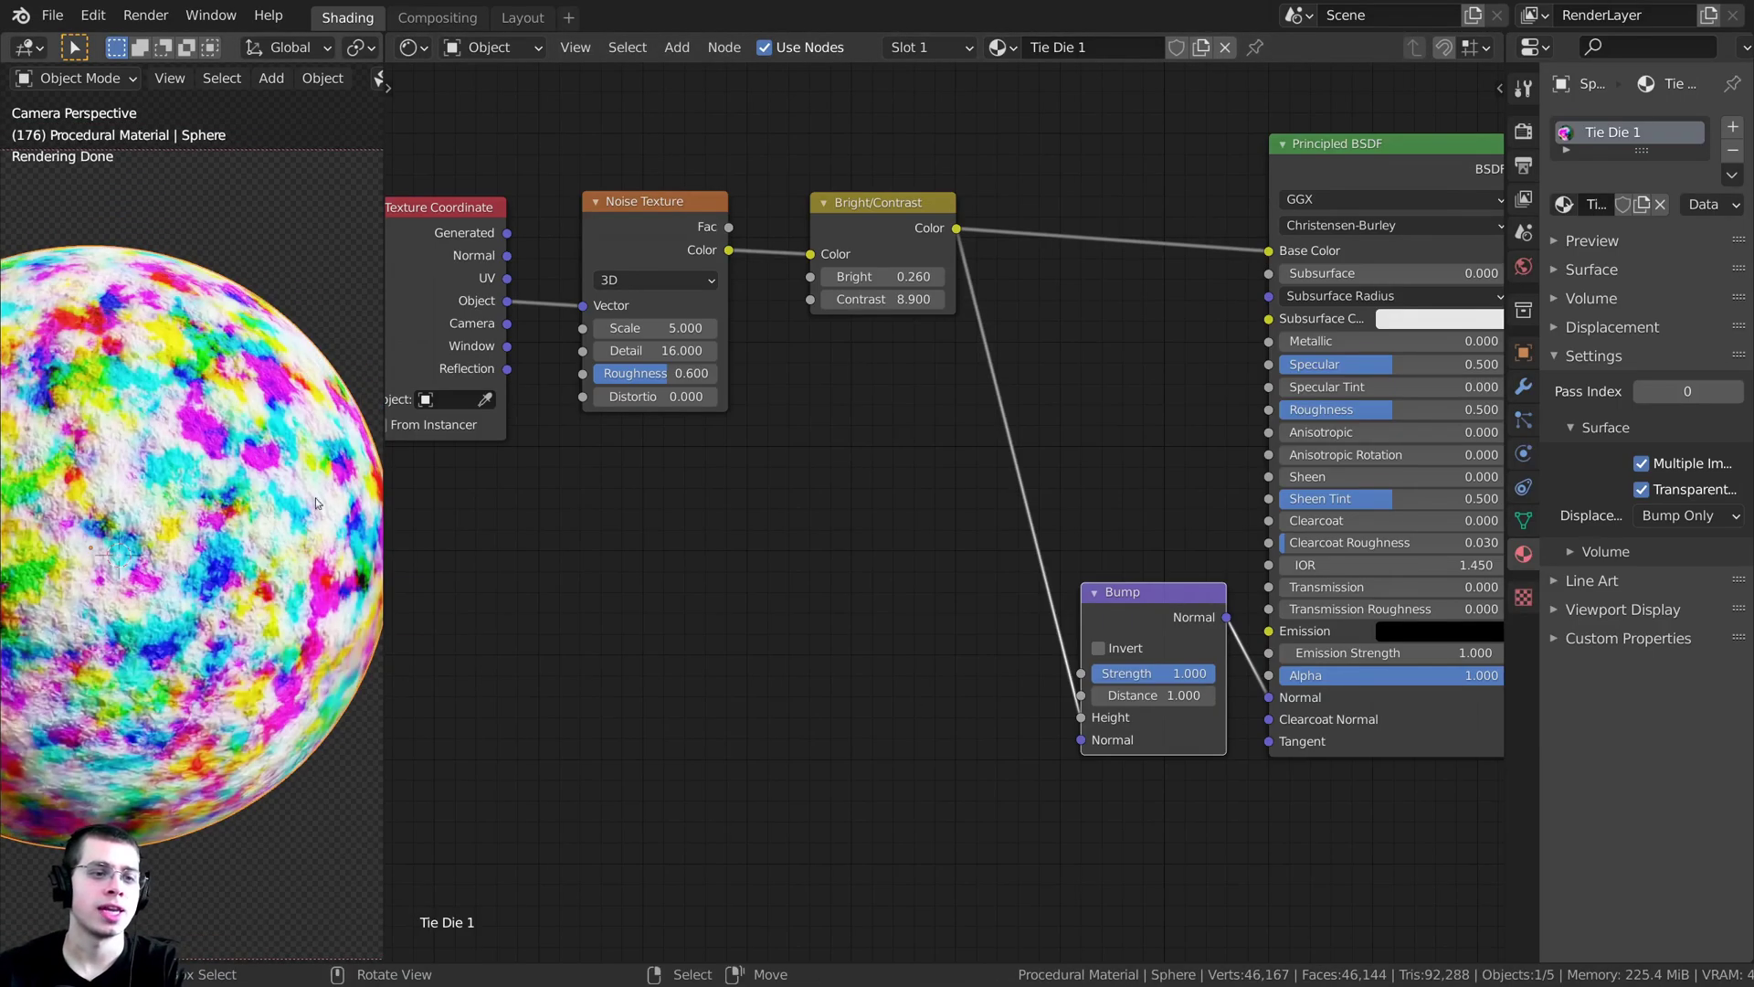
{"action": "scroll", "coordinate": [274, 533], "scroll_direction": "up", "scroll_amount": 1}
{"action": "scroll", "coordinate": [274, 532], "scroll_direction": "up", "scroll_amount": 1}
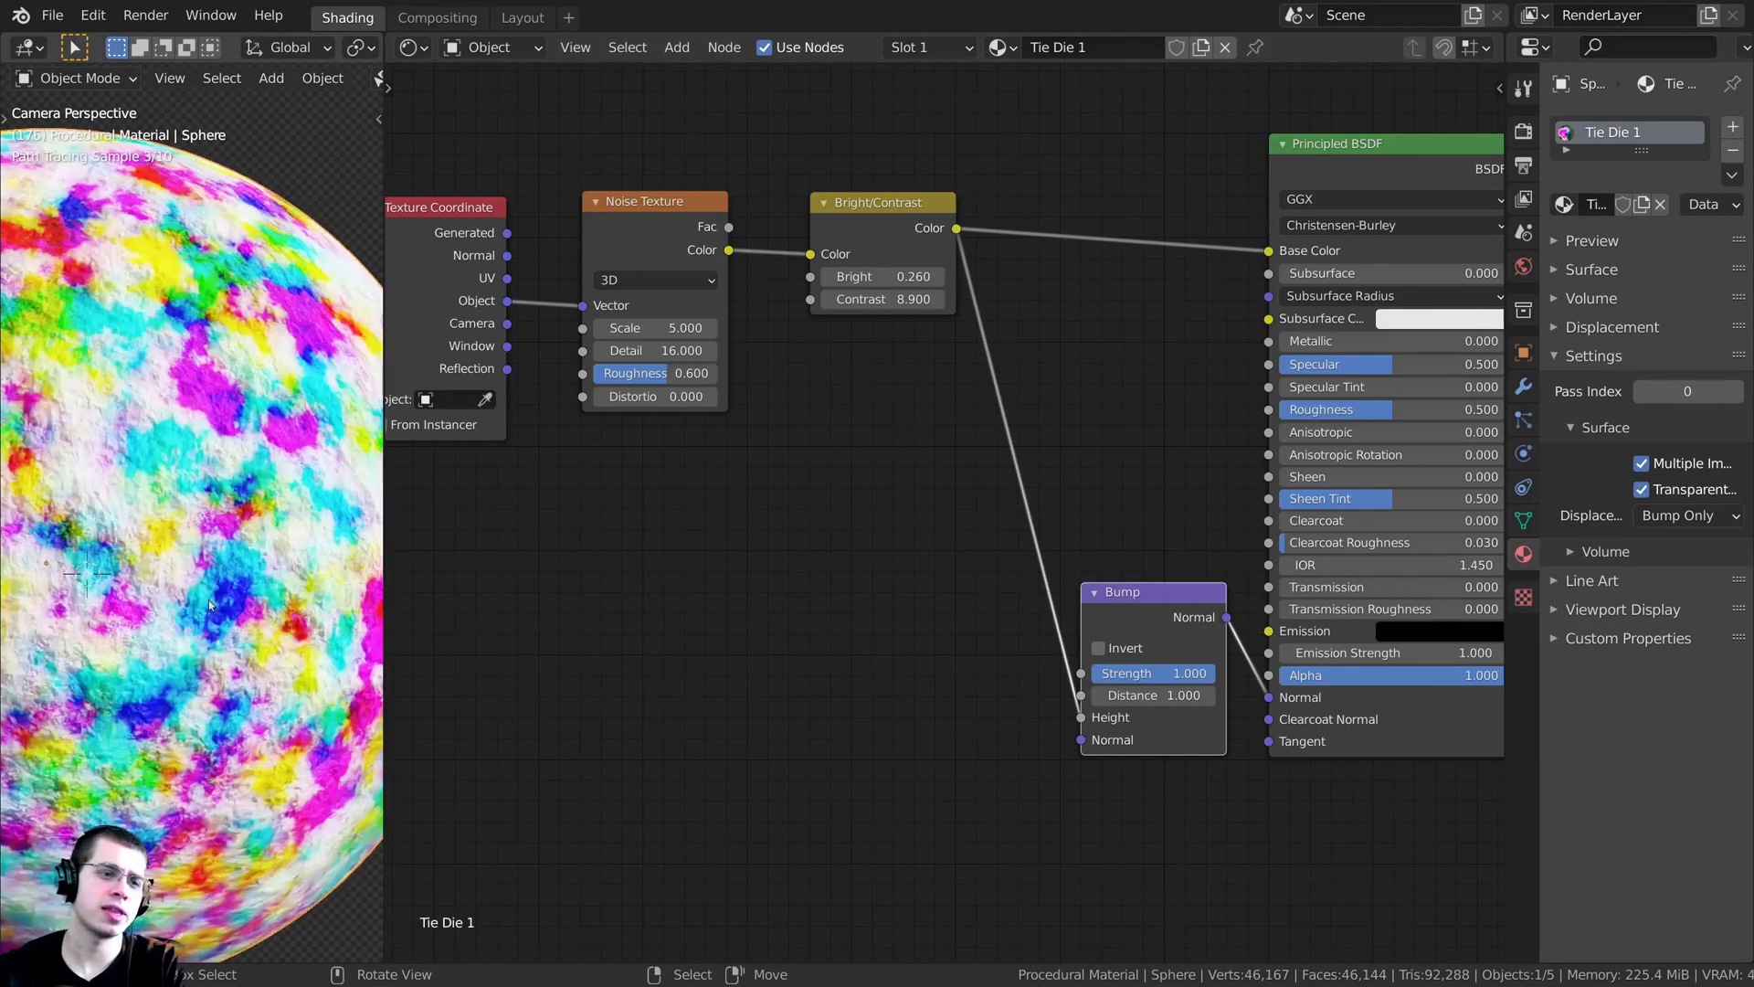
{"action": "scroll", "coordinate": [1110, 604], "scroll_direction": "up", "scroll_amount": 1}
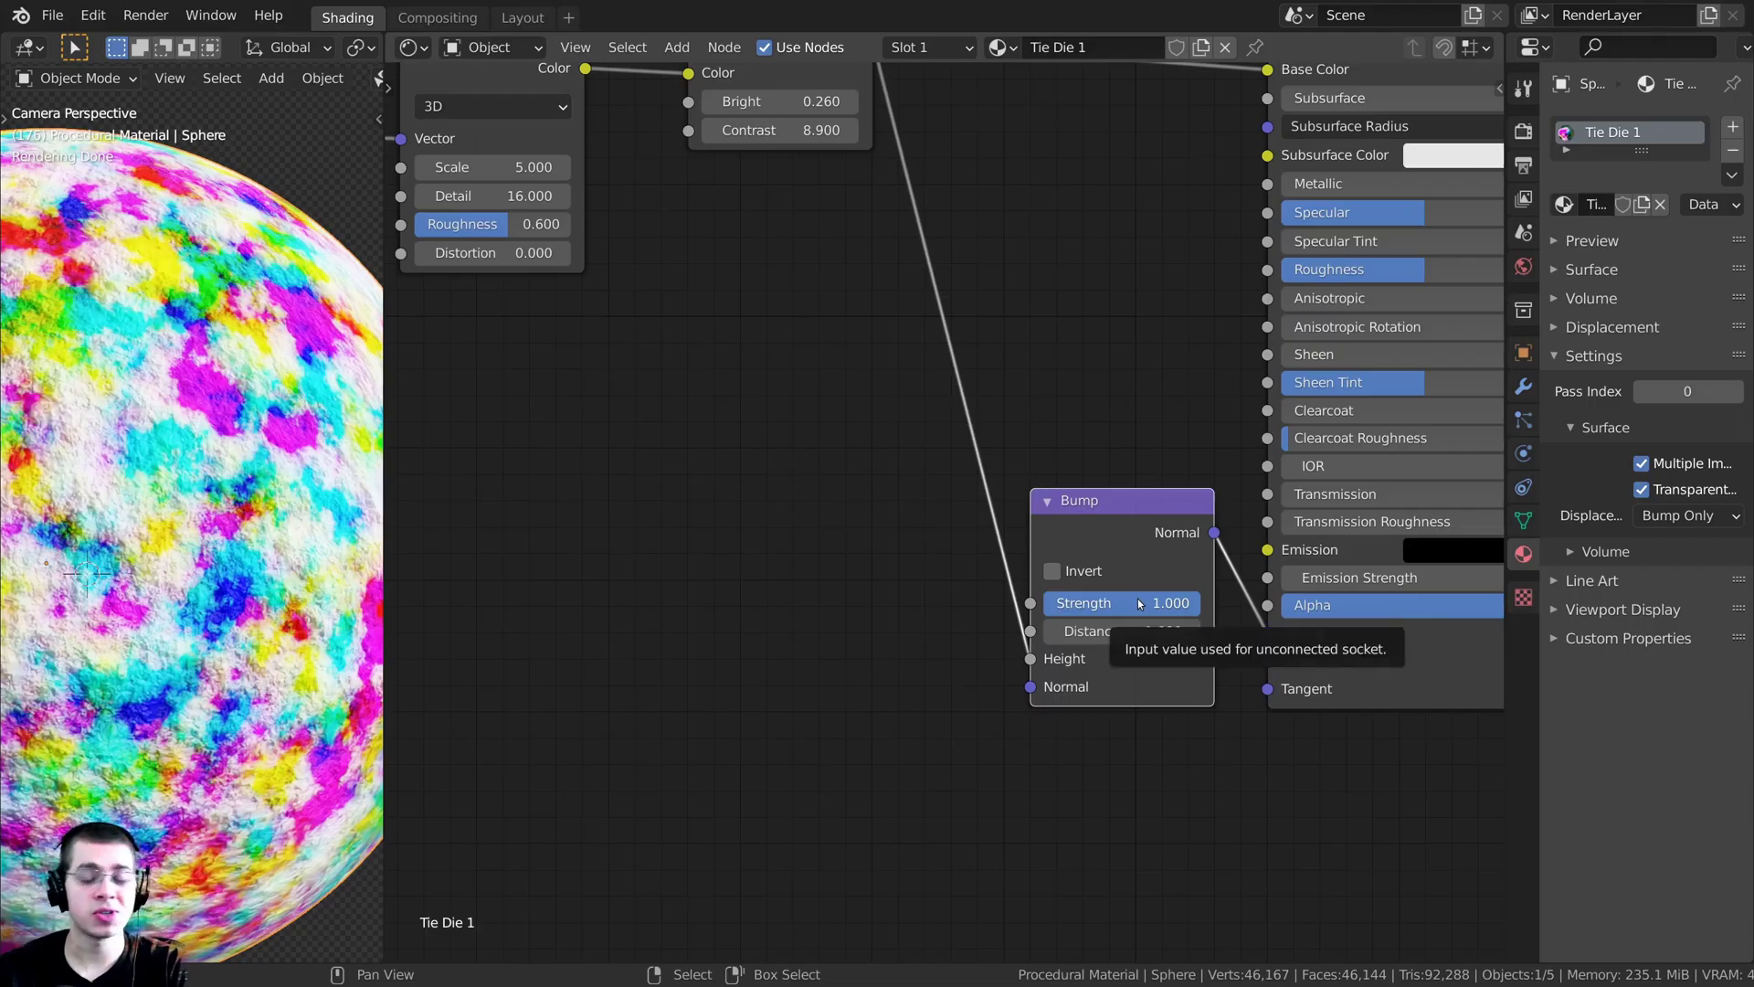
{"action": "left_click", "coordinate": [1138, 599]}
{"action": "type", "text": "0.1"}
{"action": "key", "text": "Return"}
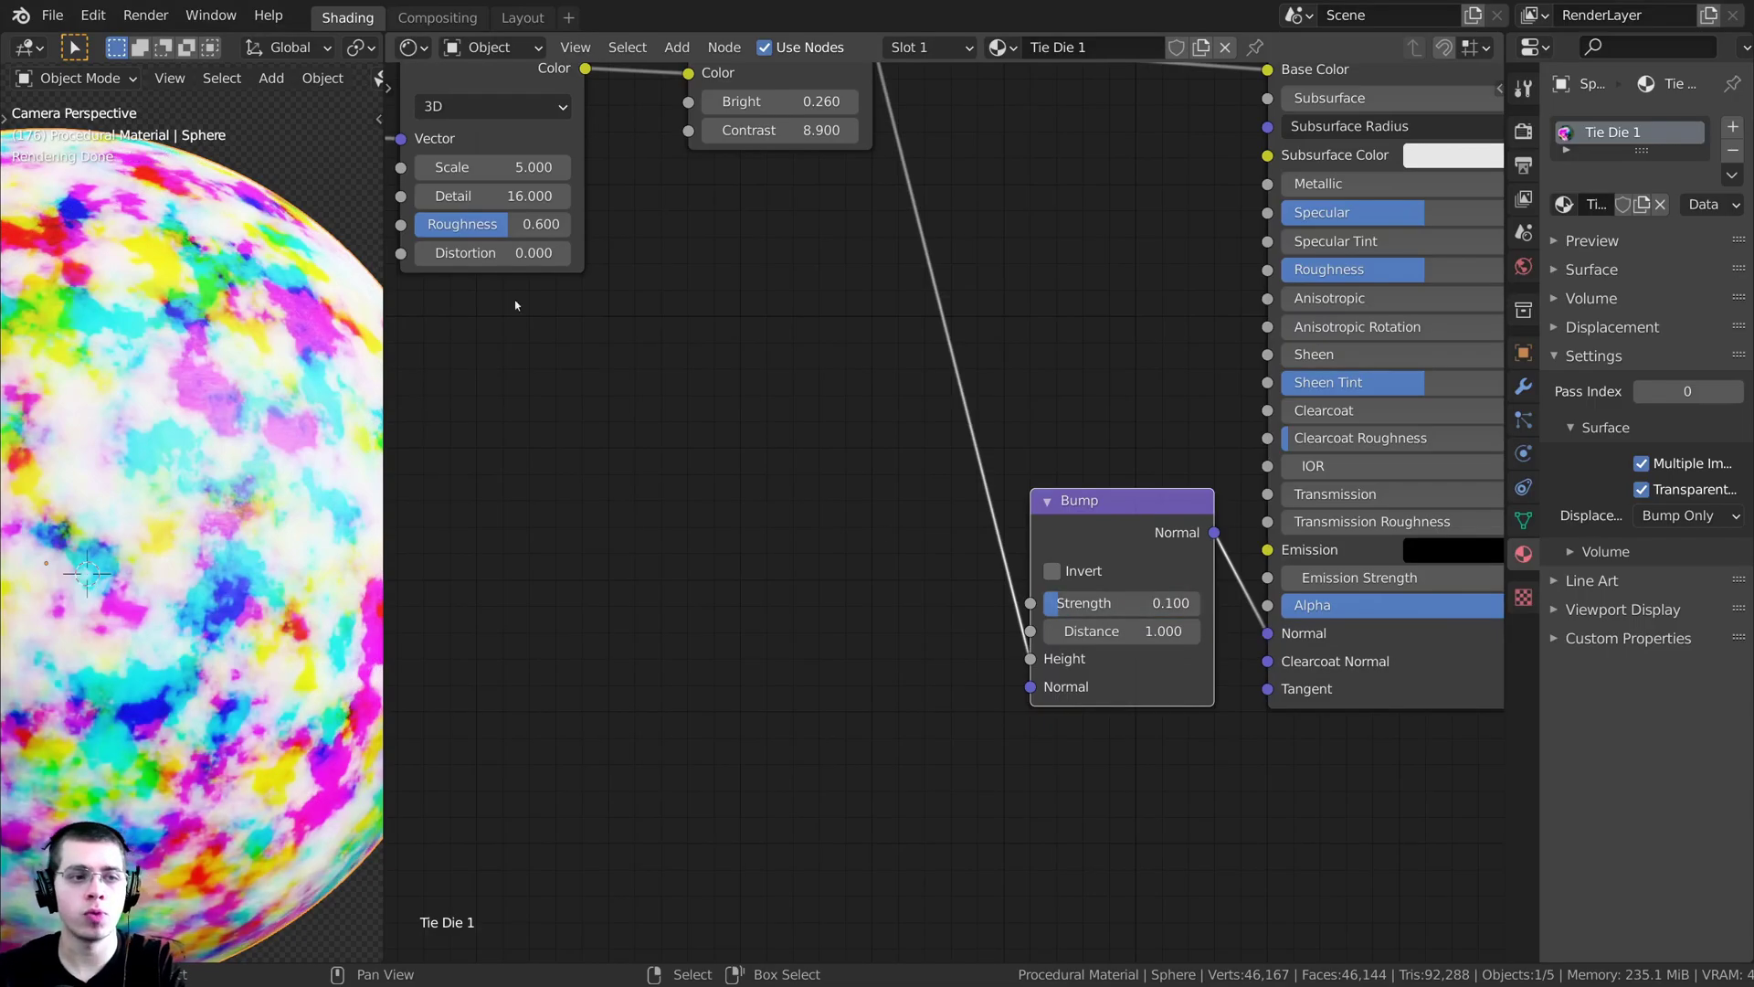
- Set the Principled BSDF's Roughness to 0.3
{"action": "scroll", "coordinate": [204, 436], "scroll_direction": "up", "scroll_amount": 4}
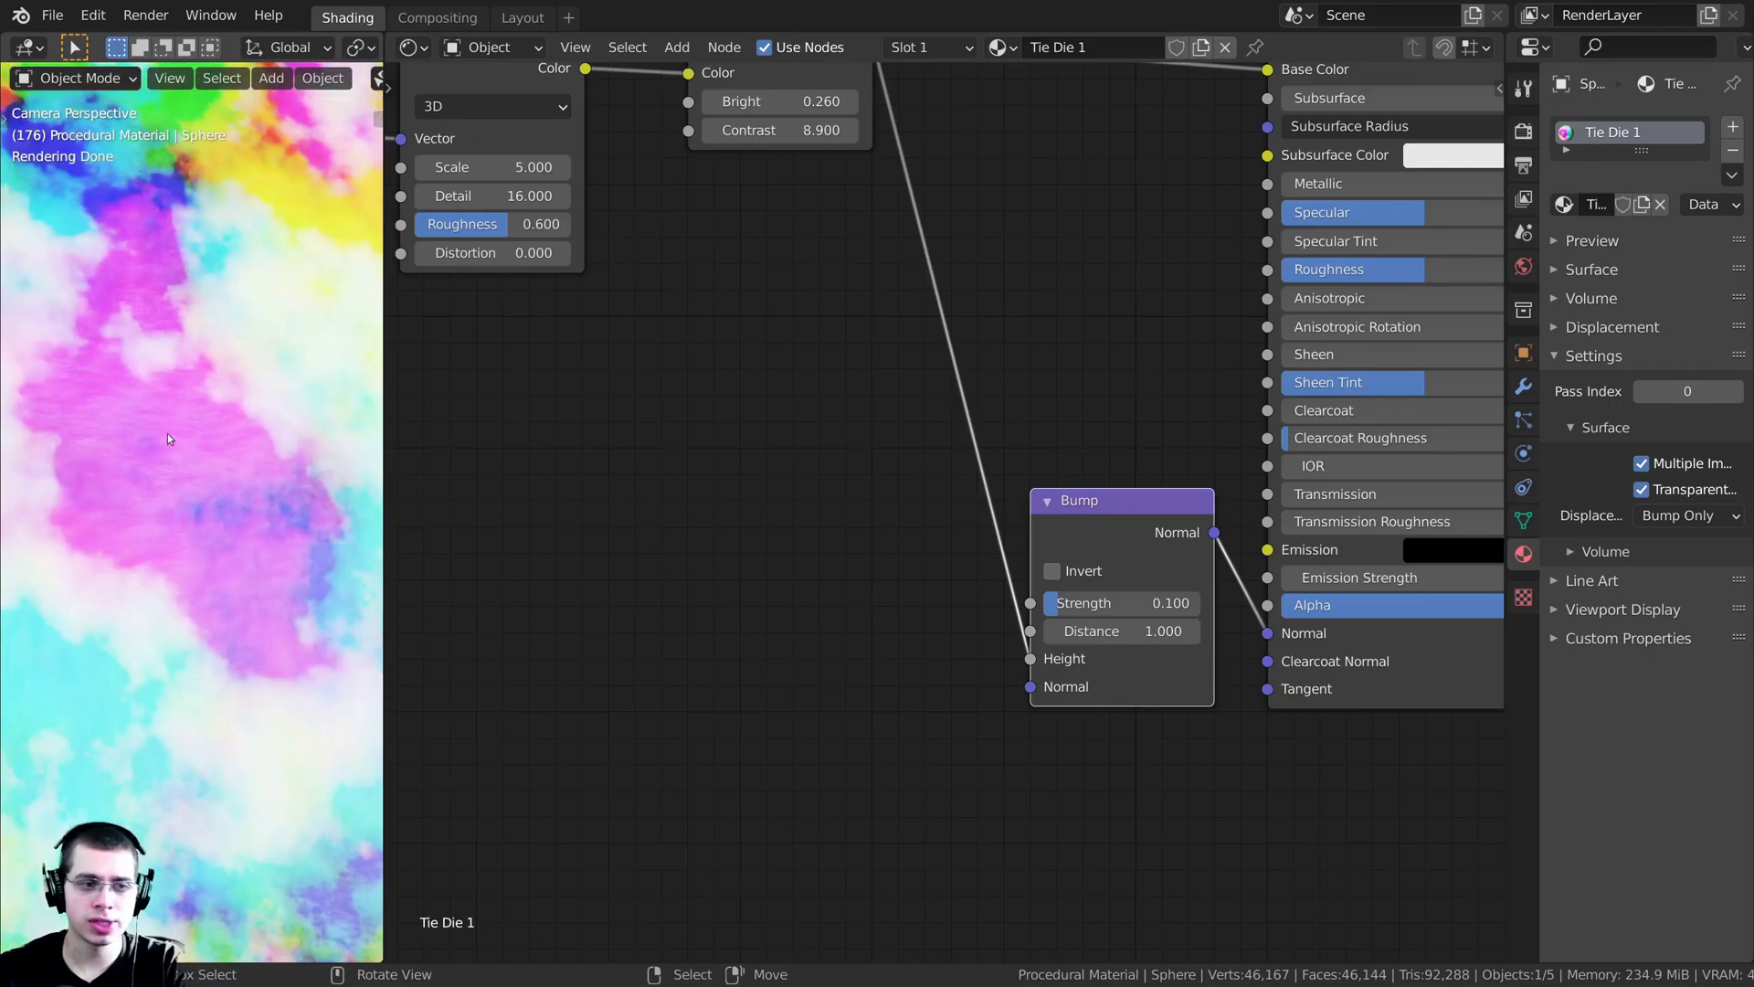
{"action": "scroll", "coordinate": [170, 457], "scroll_direction": "down", "scroll_amount": 4}
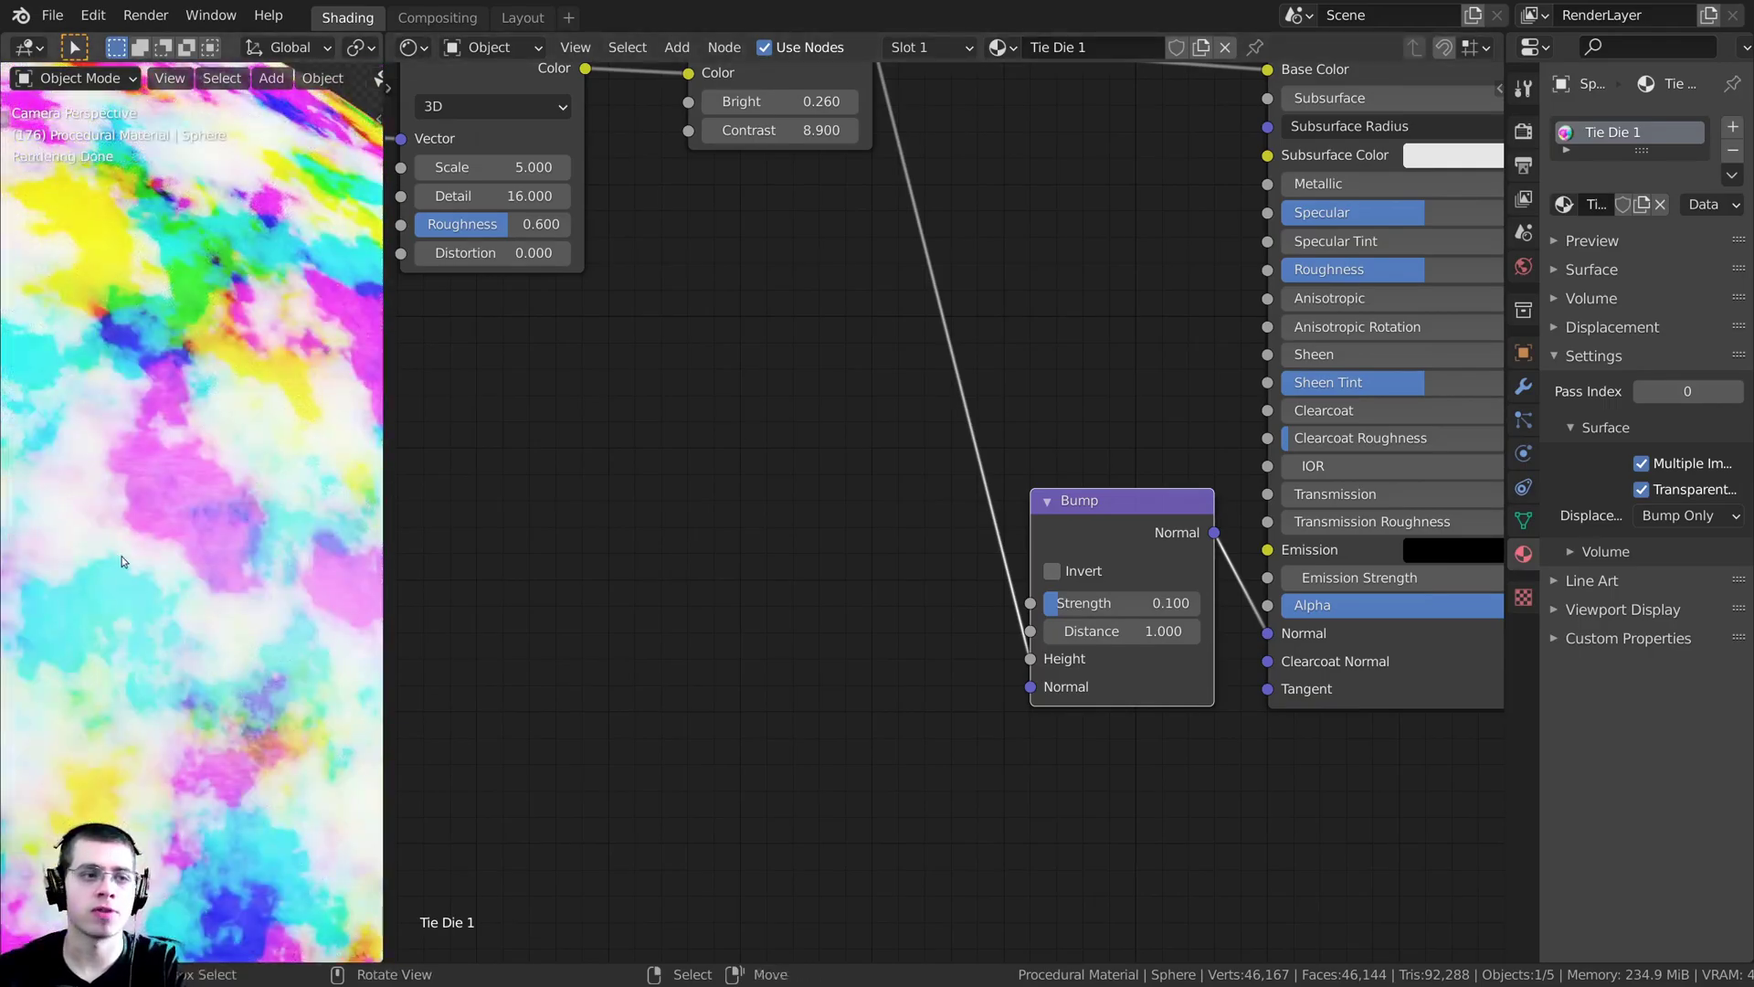
{"action": "middle_click_drag", "start_coordinate": [1351, 269], "coordinate": [1060, 495]}
{"action": "left_click", "coordinate": [1085, 494]}
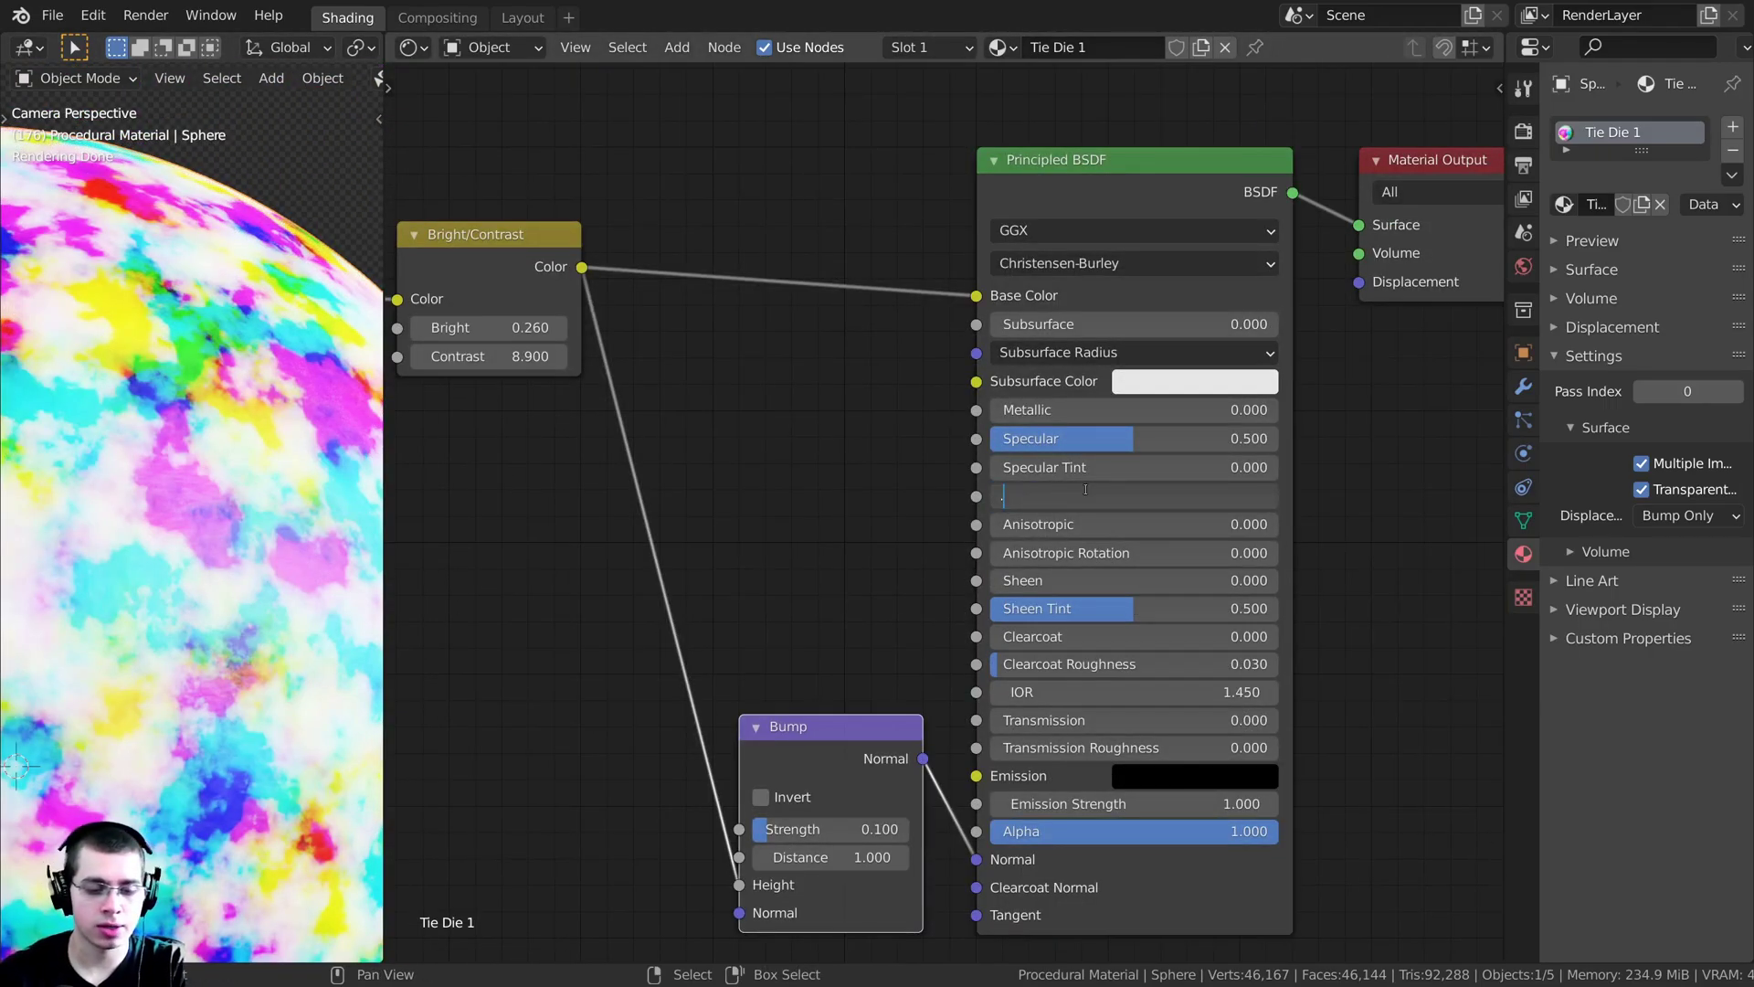
{"action": "type", "text": "0.3"}
{"action": "key", "text": "Return"}
- Examine the tie-dye colors and surface bumps on the sphere up close and from different angles
{"action": "scroll", "coordinate": [160, 510], "scroll_direction": "up", "scroll_amount": 3}
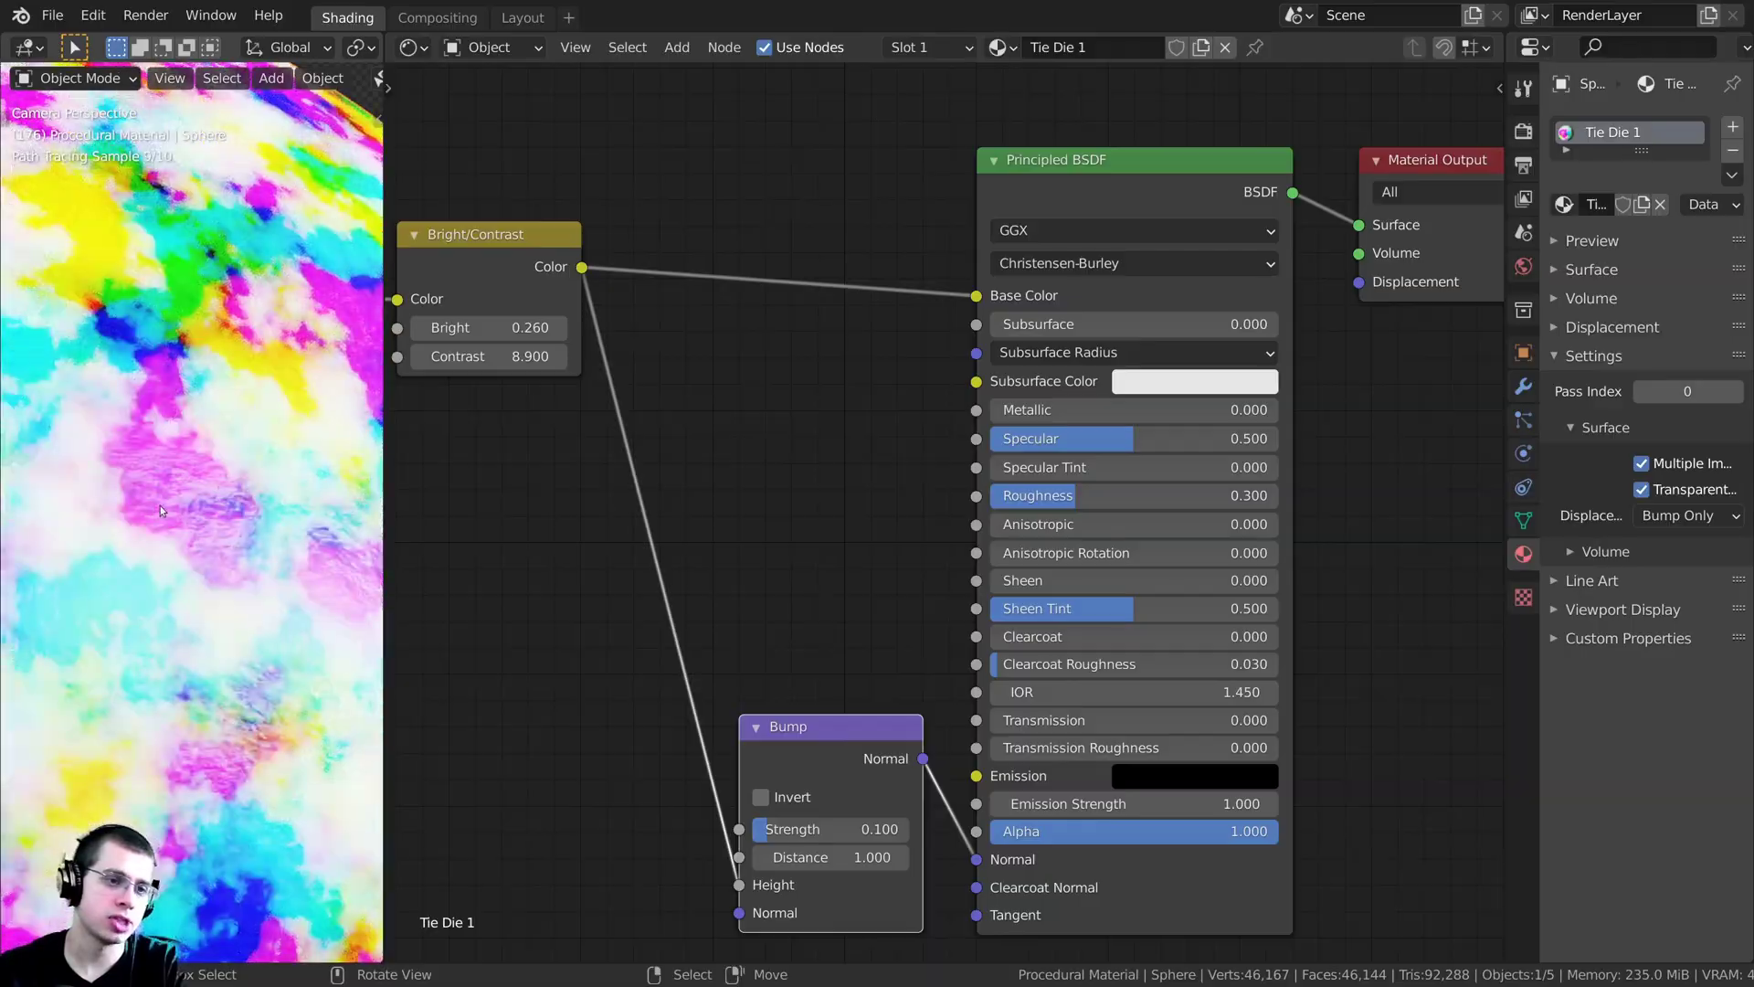
{"action": "scroll", "coordinate": [192, 456], "scroll_direction": "down", "scroll_amount": 2}
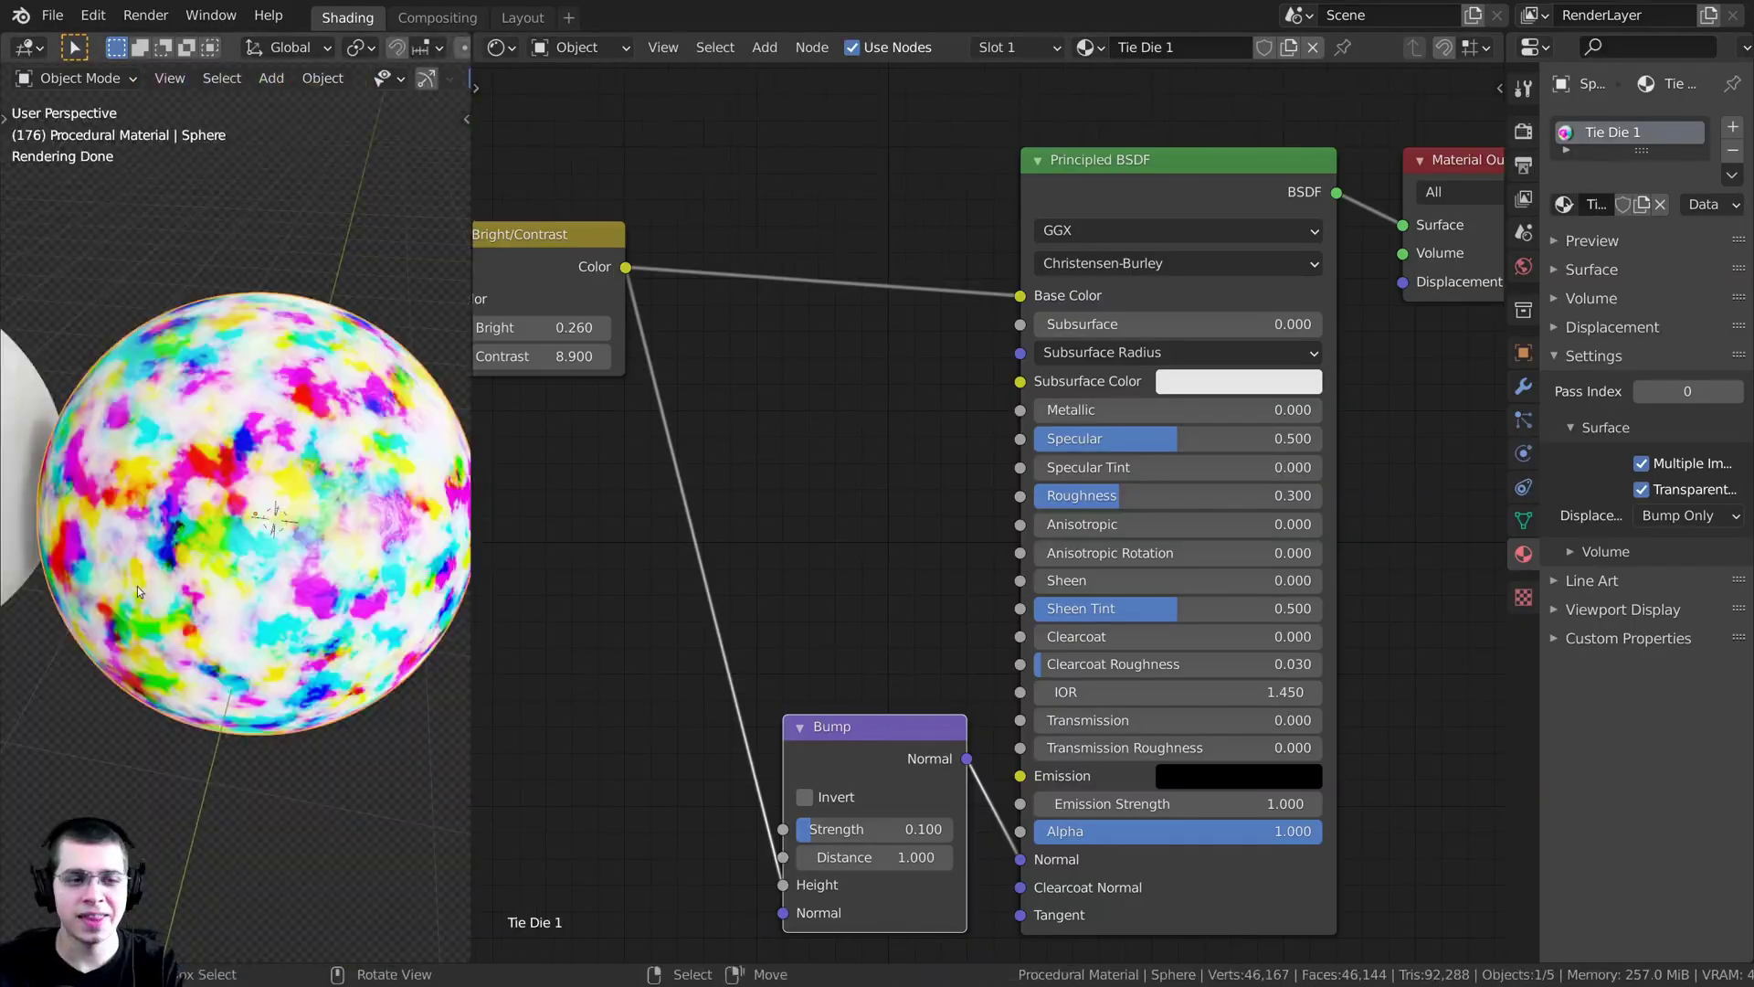
{"action": "middle_click_drag", "start_coordinate": [183, 494], "coordinate": [275, 484]}
{"action": "scroll", "coordinate": [274, 493], "scroll_direction": "down", "scroll_amount": 1}
{"action": "mouse_move", "coordinate": [333, 549]}
{"action": "middle_mouse_down"}
{"action": "mouse_move", "coordinate": [301, 558]}
{"action": "mouse_move", "coordinate": [296, 468]}
{"action": "mouse_move", "coordinate": [305, 517]}
{"action": "middle_mouse_up"}
{"action": "scroll", "coordinate": [296, 468], "scroll_direction": "down", "scroll_amount": 1}
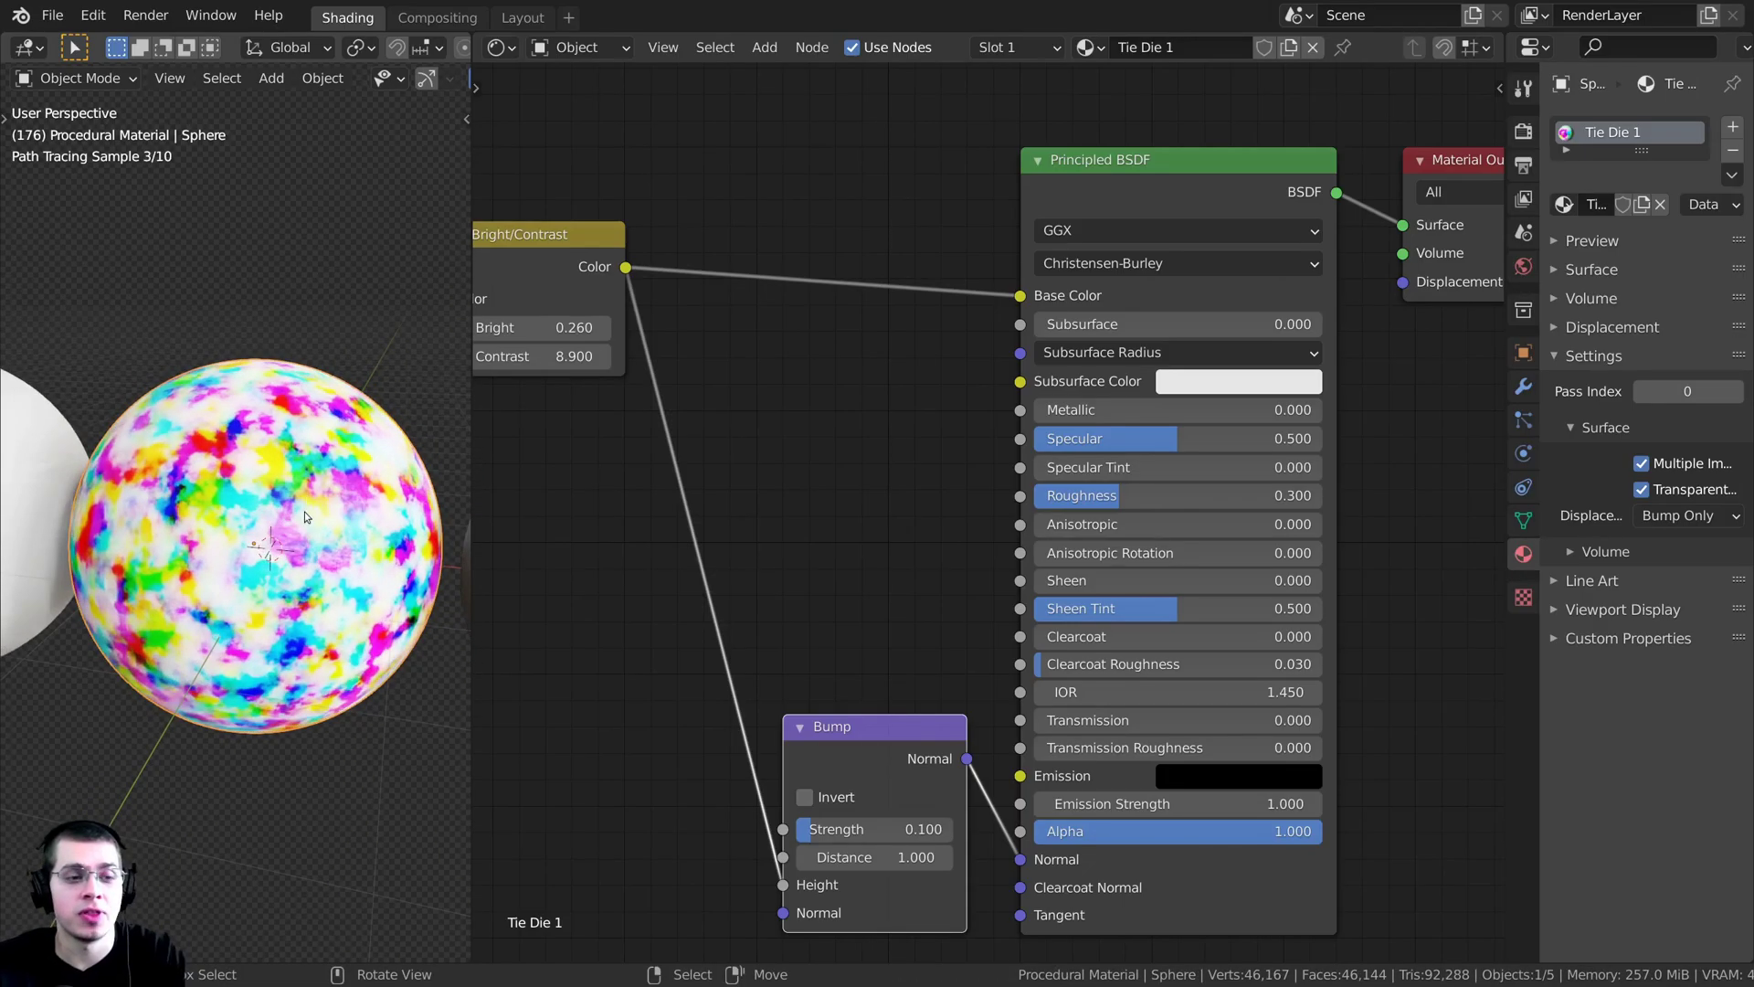
{"action": "scroll", "coordinate": [305, 518], "scroll_direction": "up", "scroll_amount": 1}
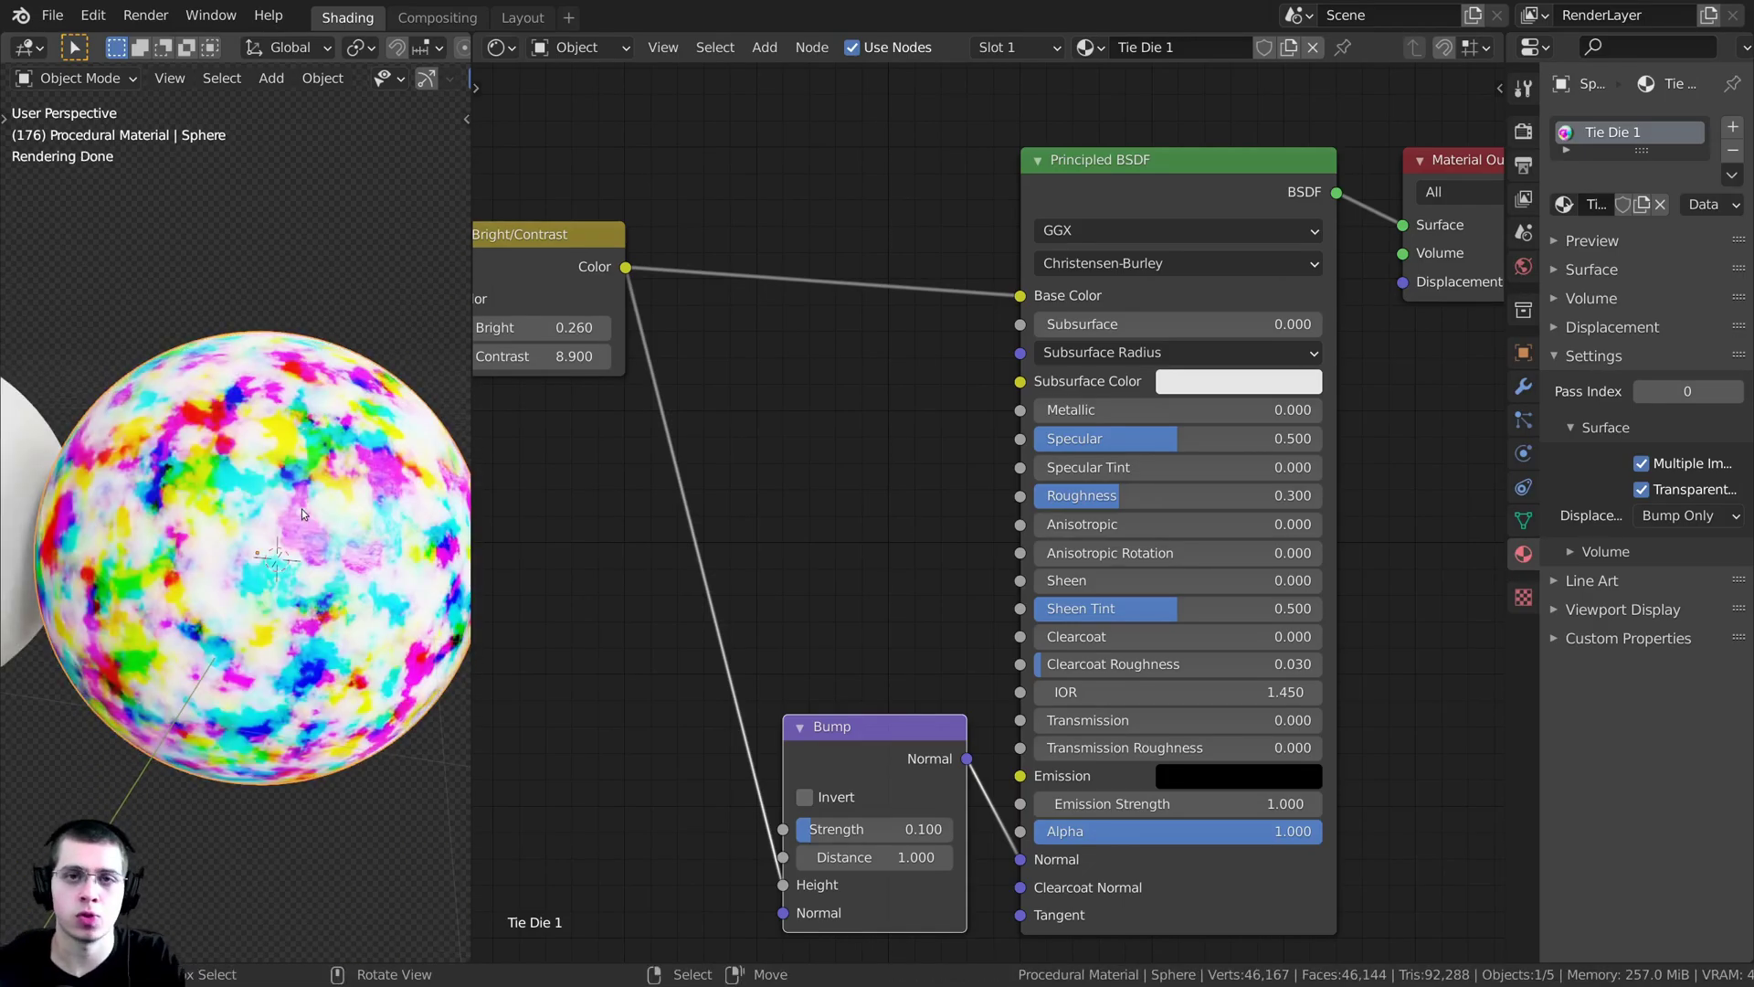
{"action": "middle_click_drag", "start_coordinate": [301, 508], "coordinate": [309, 519]}
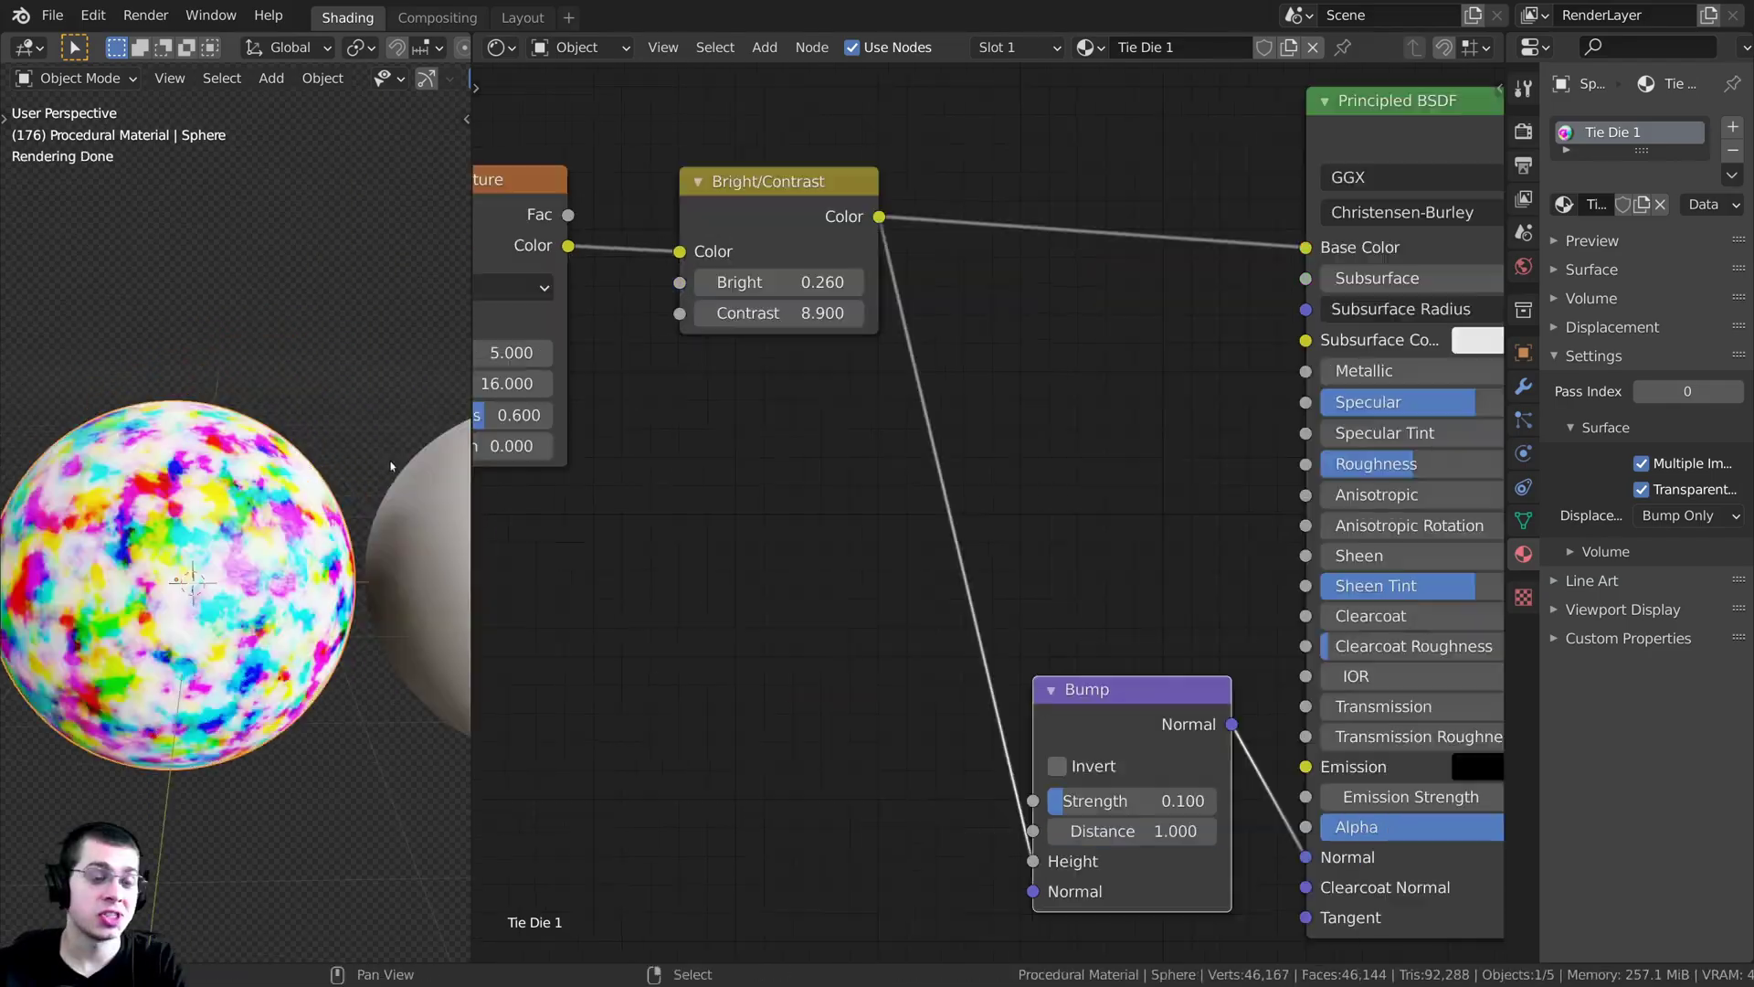
- Nudge the Bump node slightly farther away from the Principled BSDF node
{"action": "mouse_move", "coordinate": [391, 466]}
{"action": "middle_mouse_down"}
{"action": "mouse_move", "coordinate": [284, 409]}
{"action": "mouse_move", "coordinate": [228, 462]}
{"action": "middle_mouse_up"}
{"action": "scroll", "coordinate": [736, 403], "scroll_direction": "down", "scroll_amount": 1}
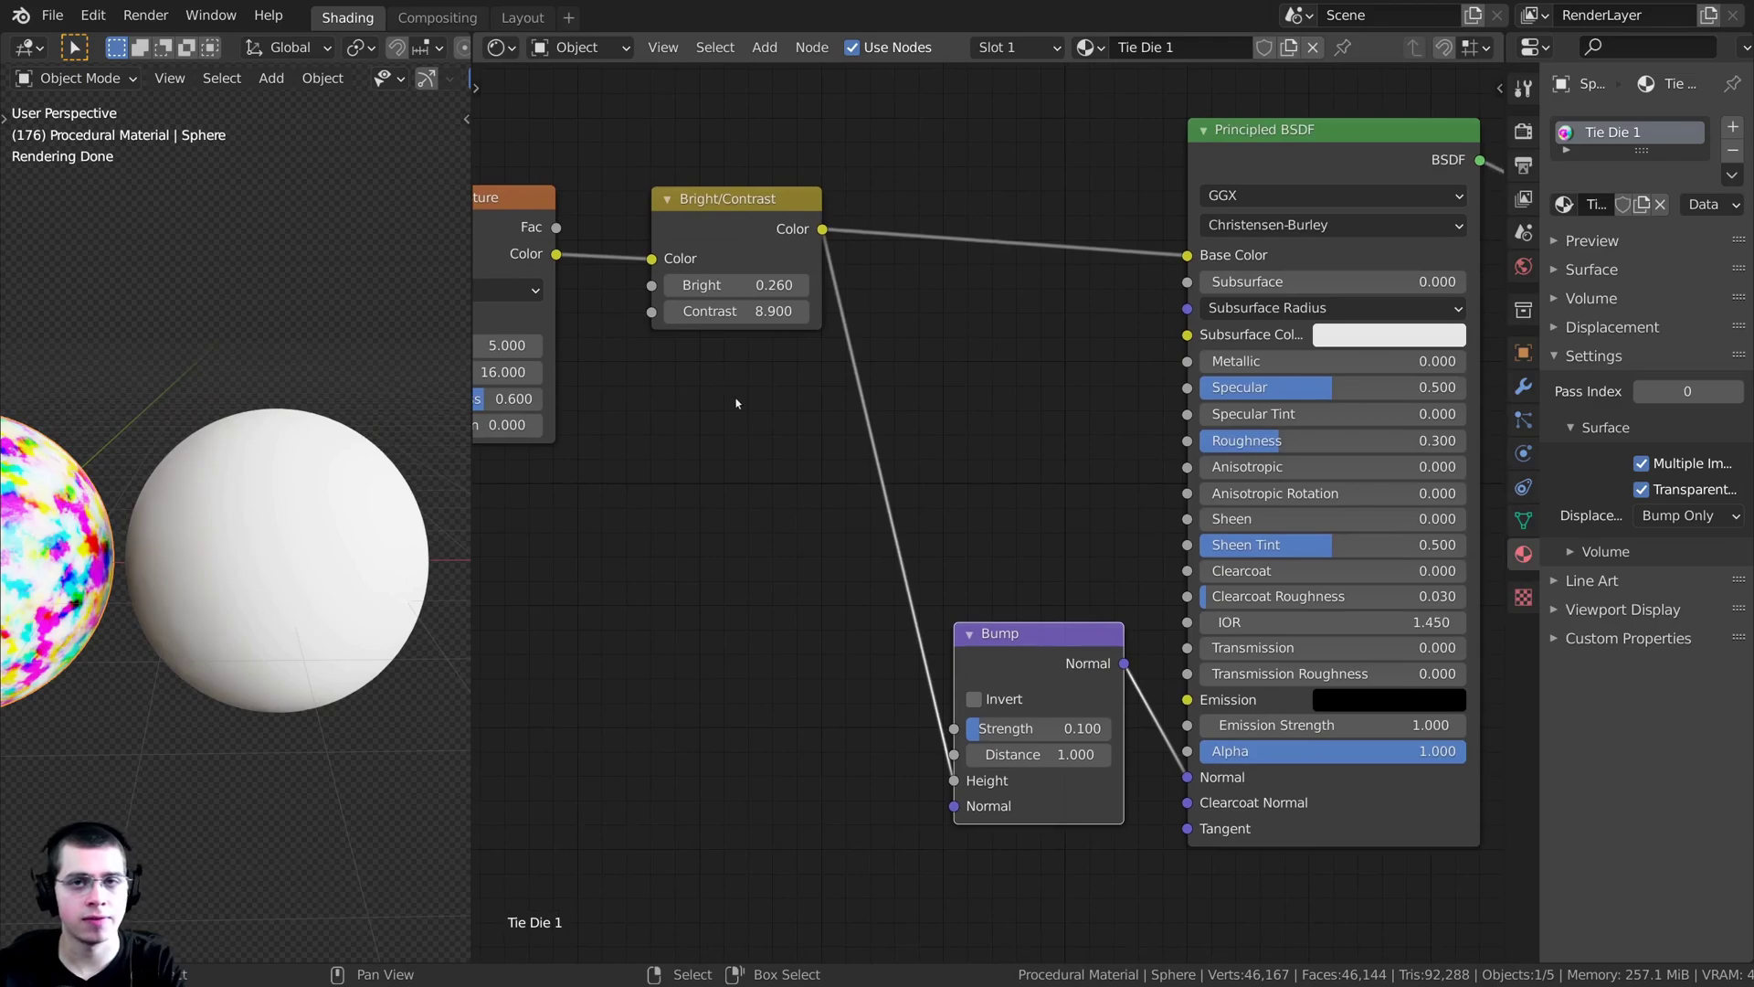
{"action": "left_click_drag", "start_coordinate": [1033, 652], "coordinate": [1011, 633]}
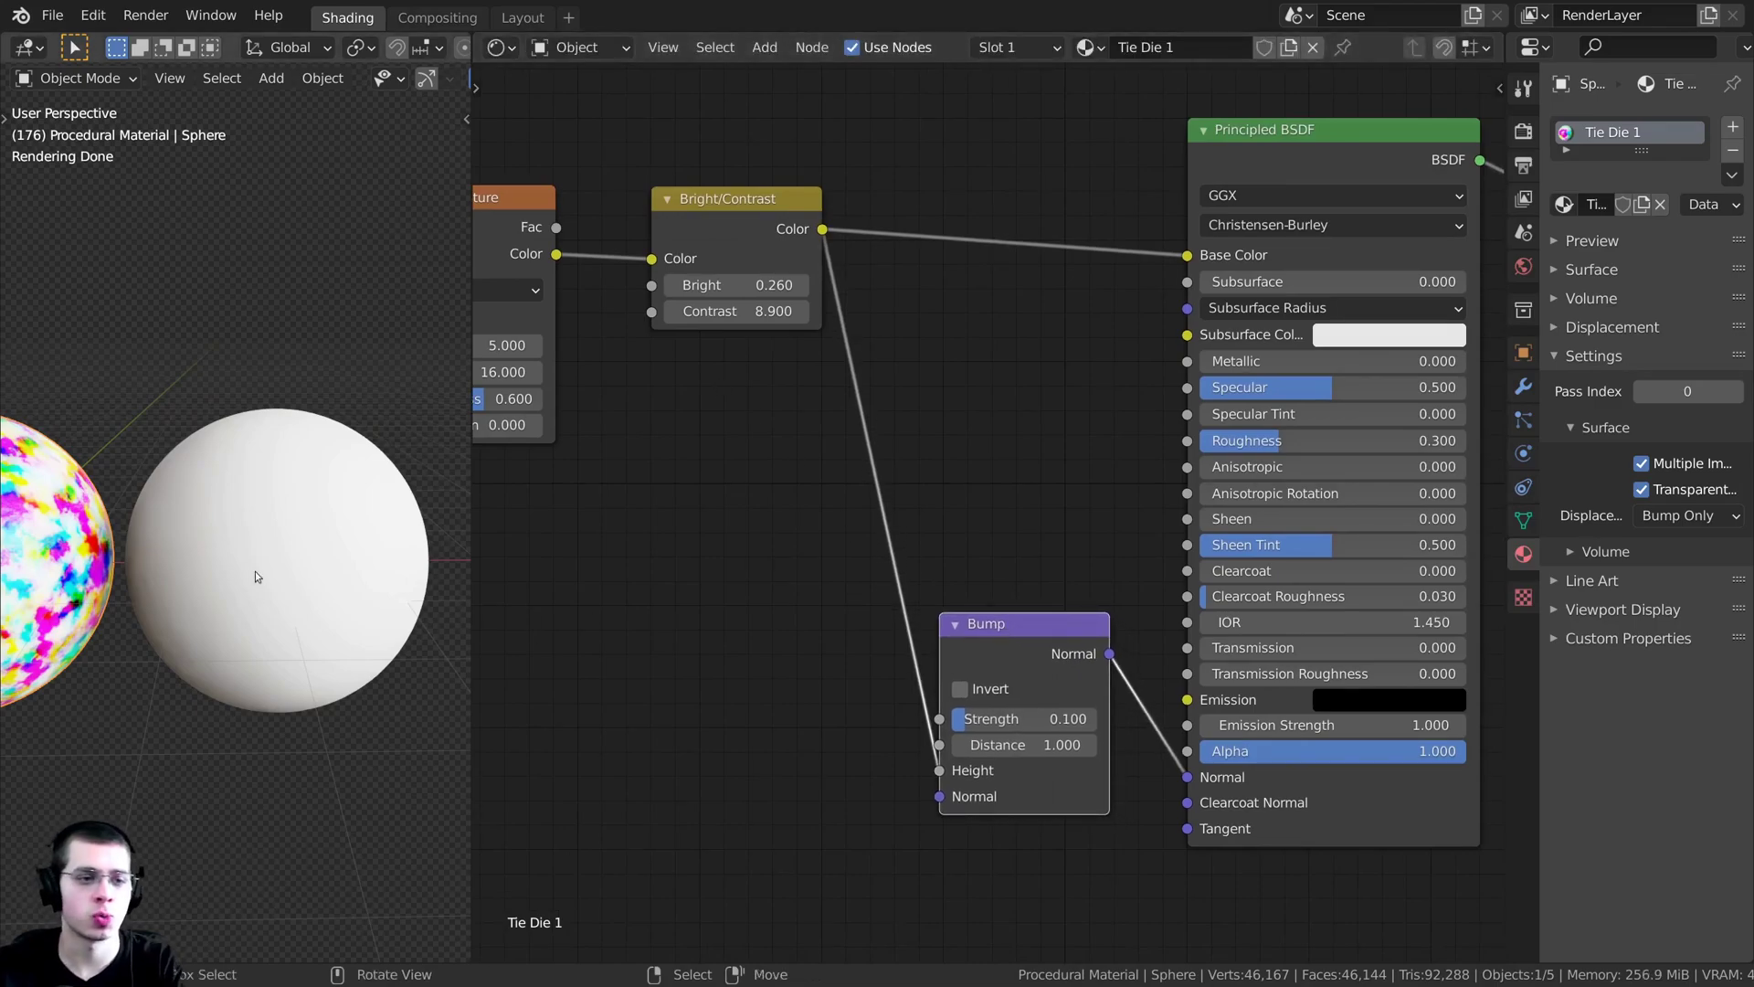
- Assign the existing Tie Die 1 material to the blank white sphere and make it an independent copy named "Tie Die 2"
{"action": "left_click", "coordinate": [270, 528]}
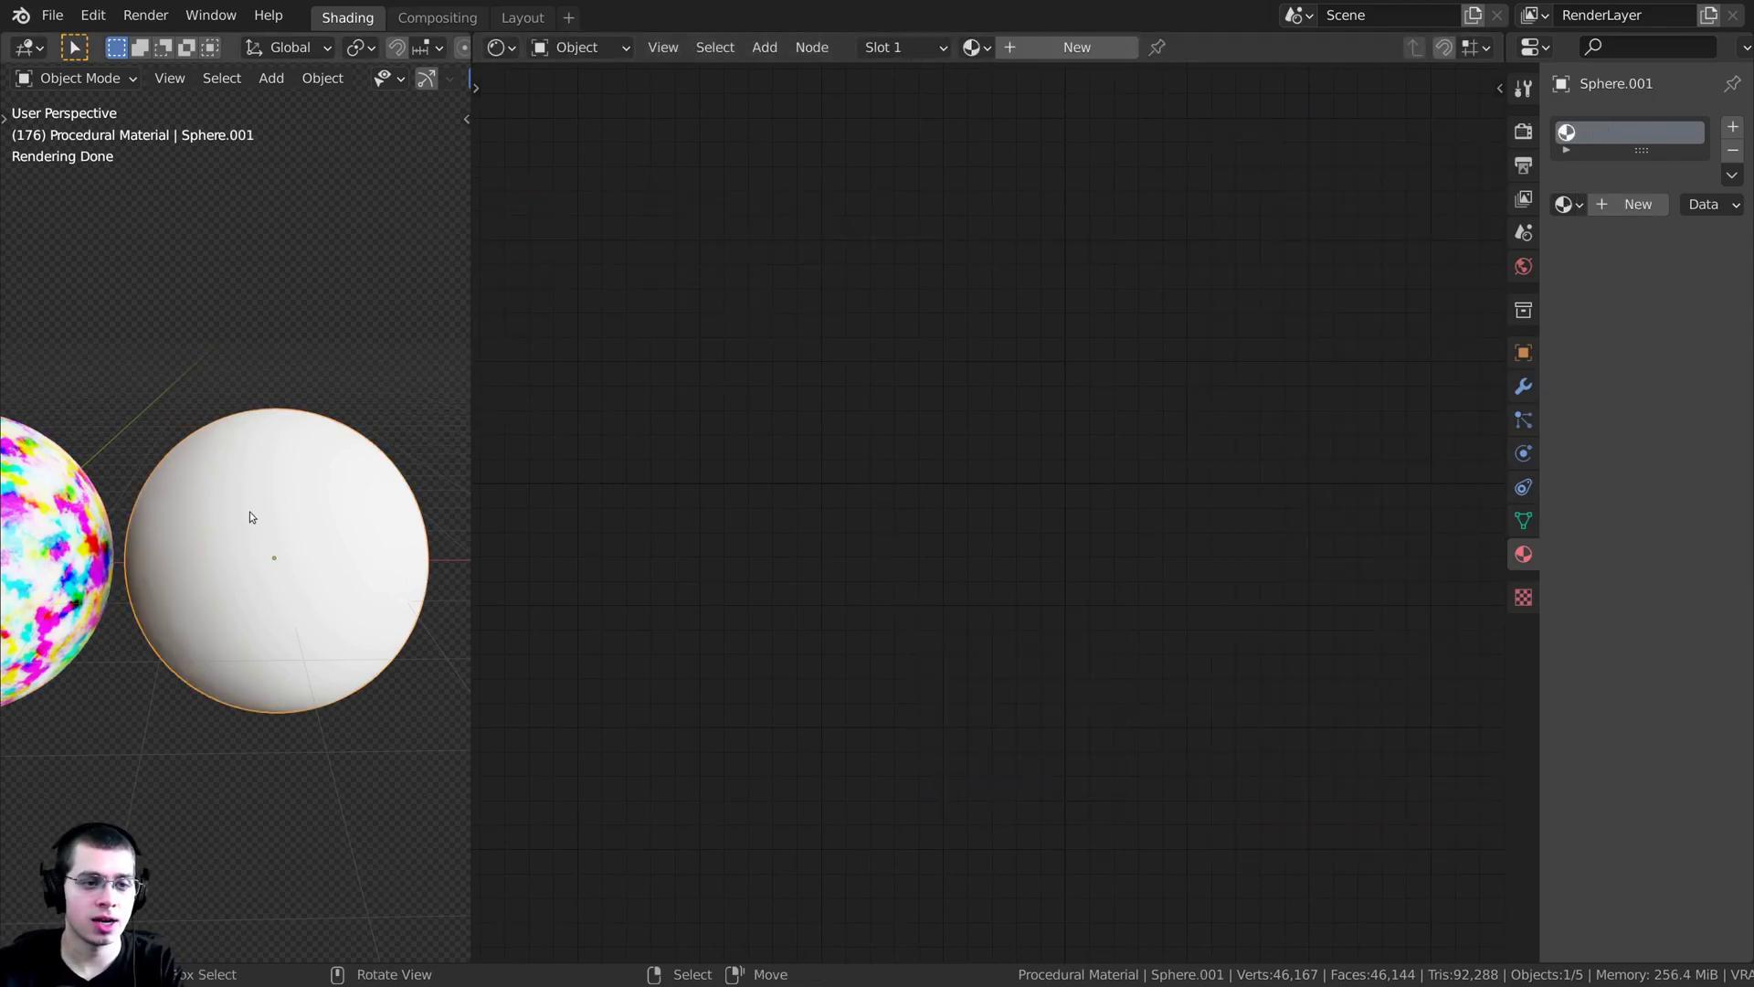
{"action": "left_click", "coordinate": [976, 47]}
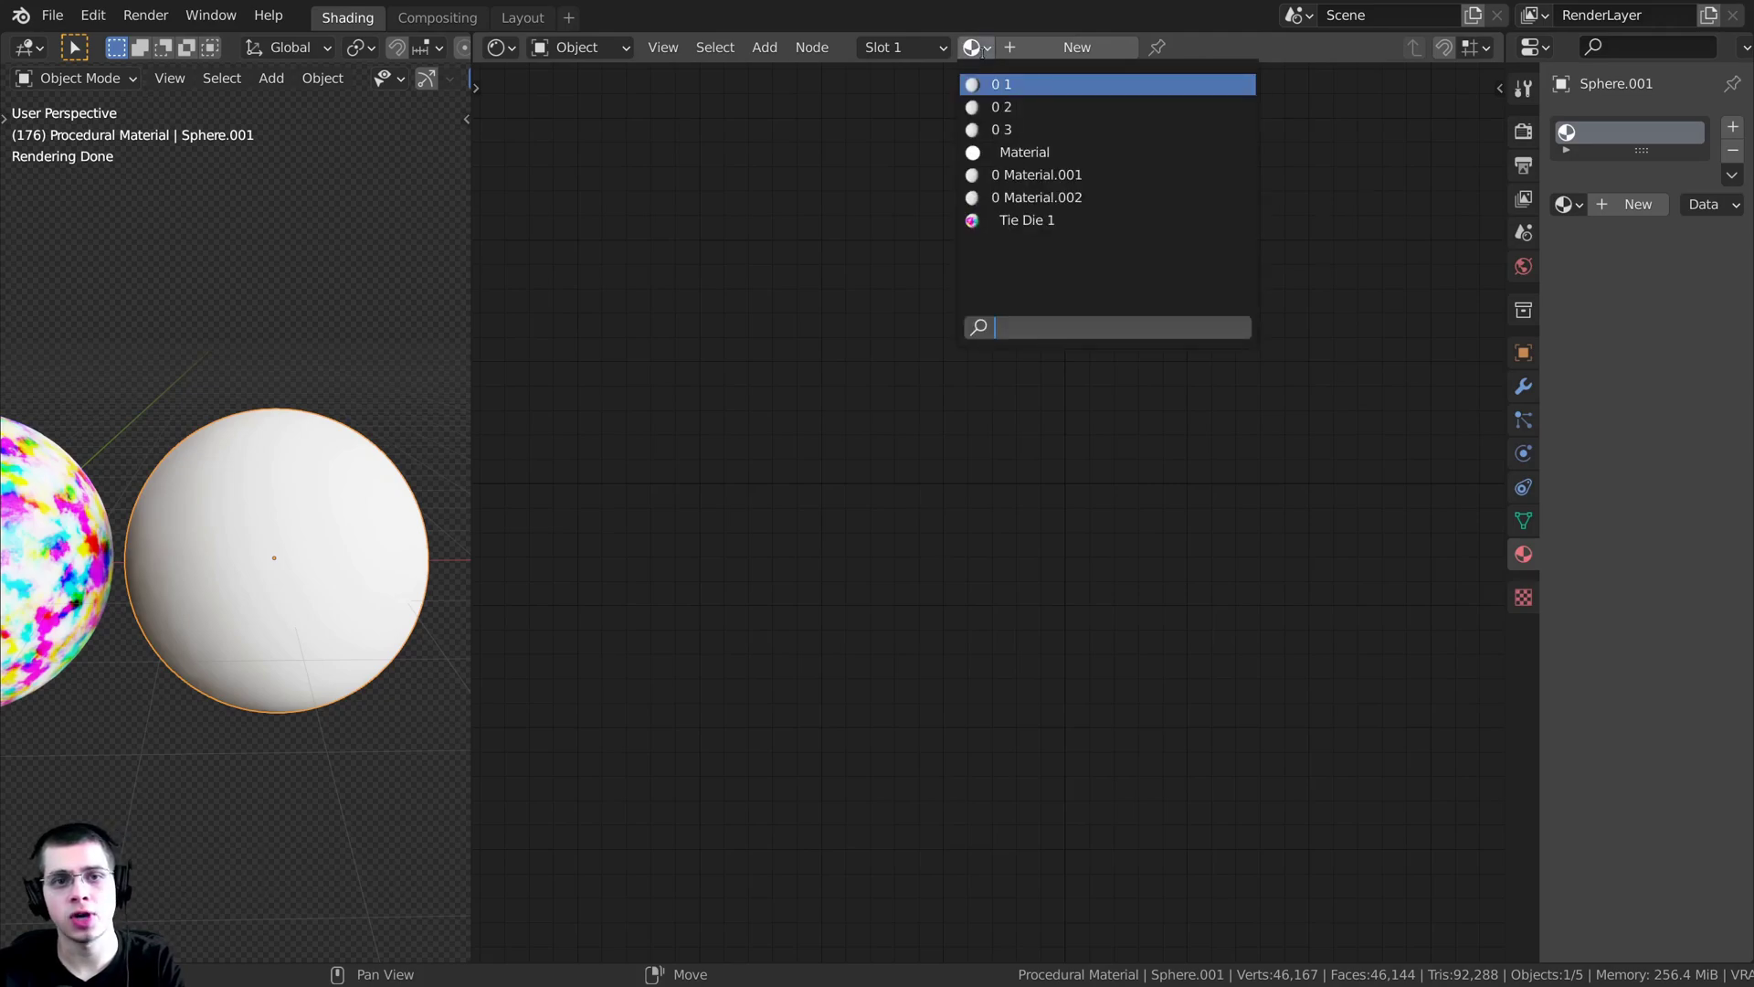
{"action": "left_click", "coordinate": [1018, 219]}
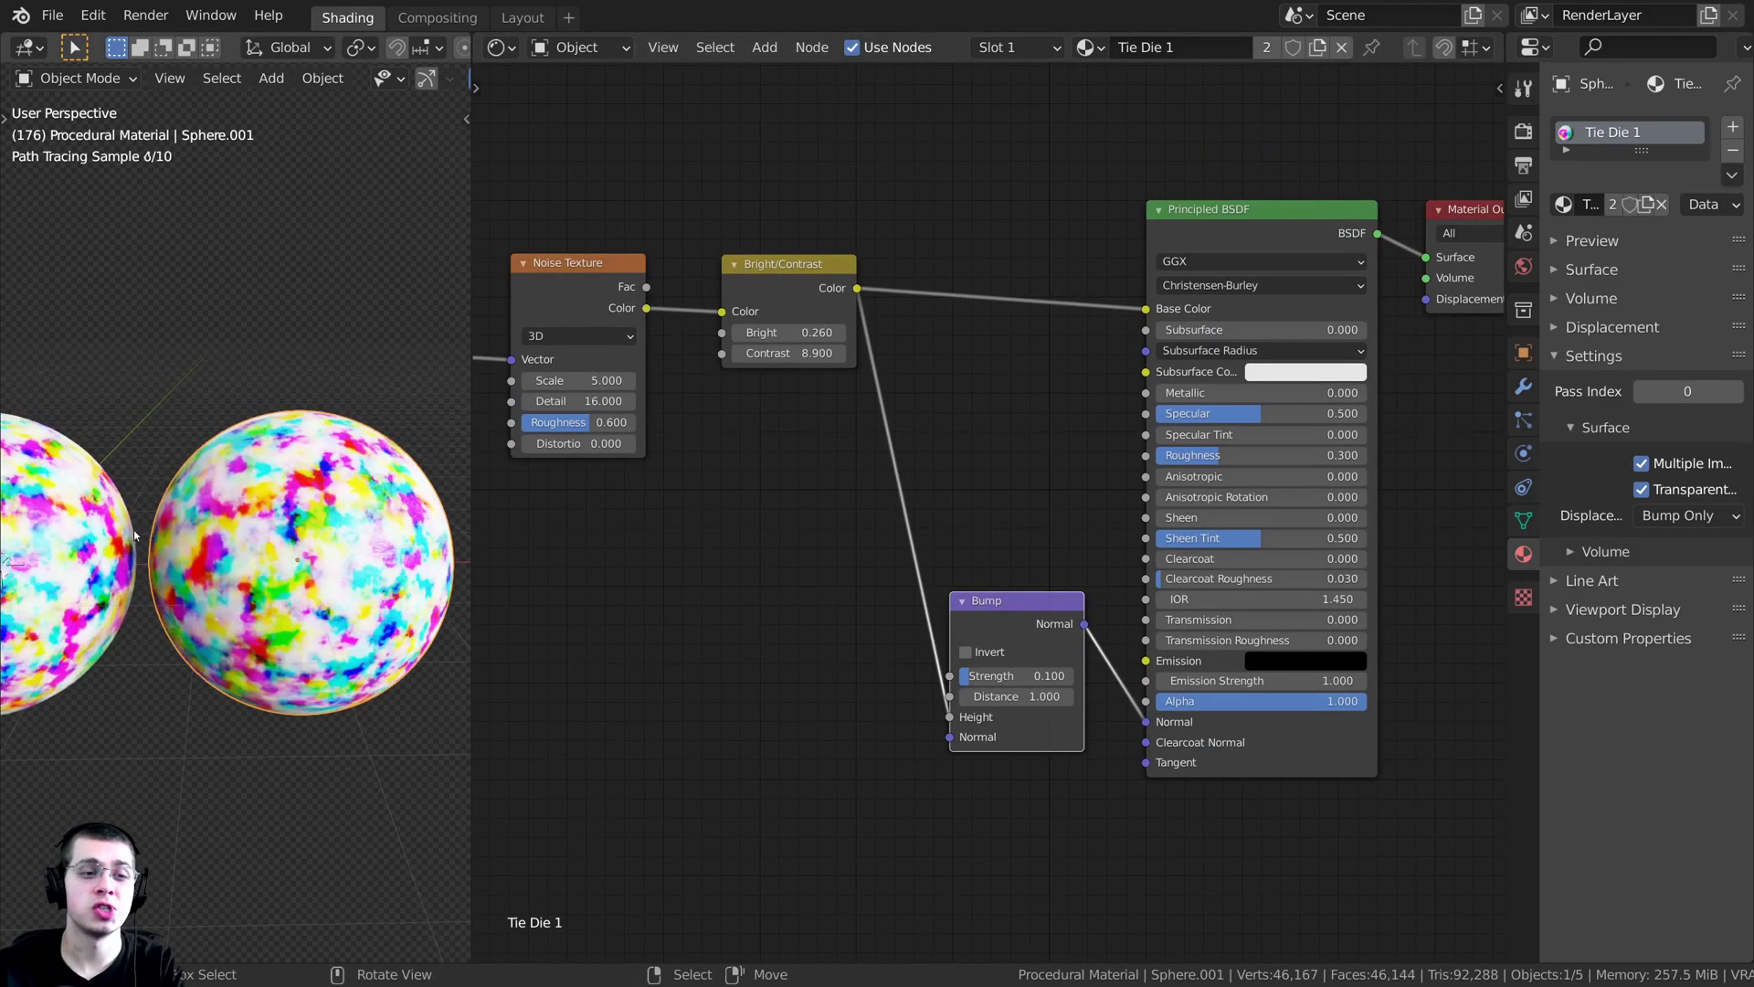
{"action": "middle_click_drag", "start_coordinate": [133, 536], "coordinate": [126, 543]}
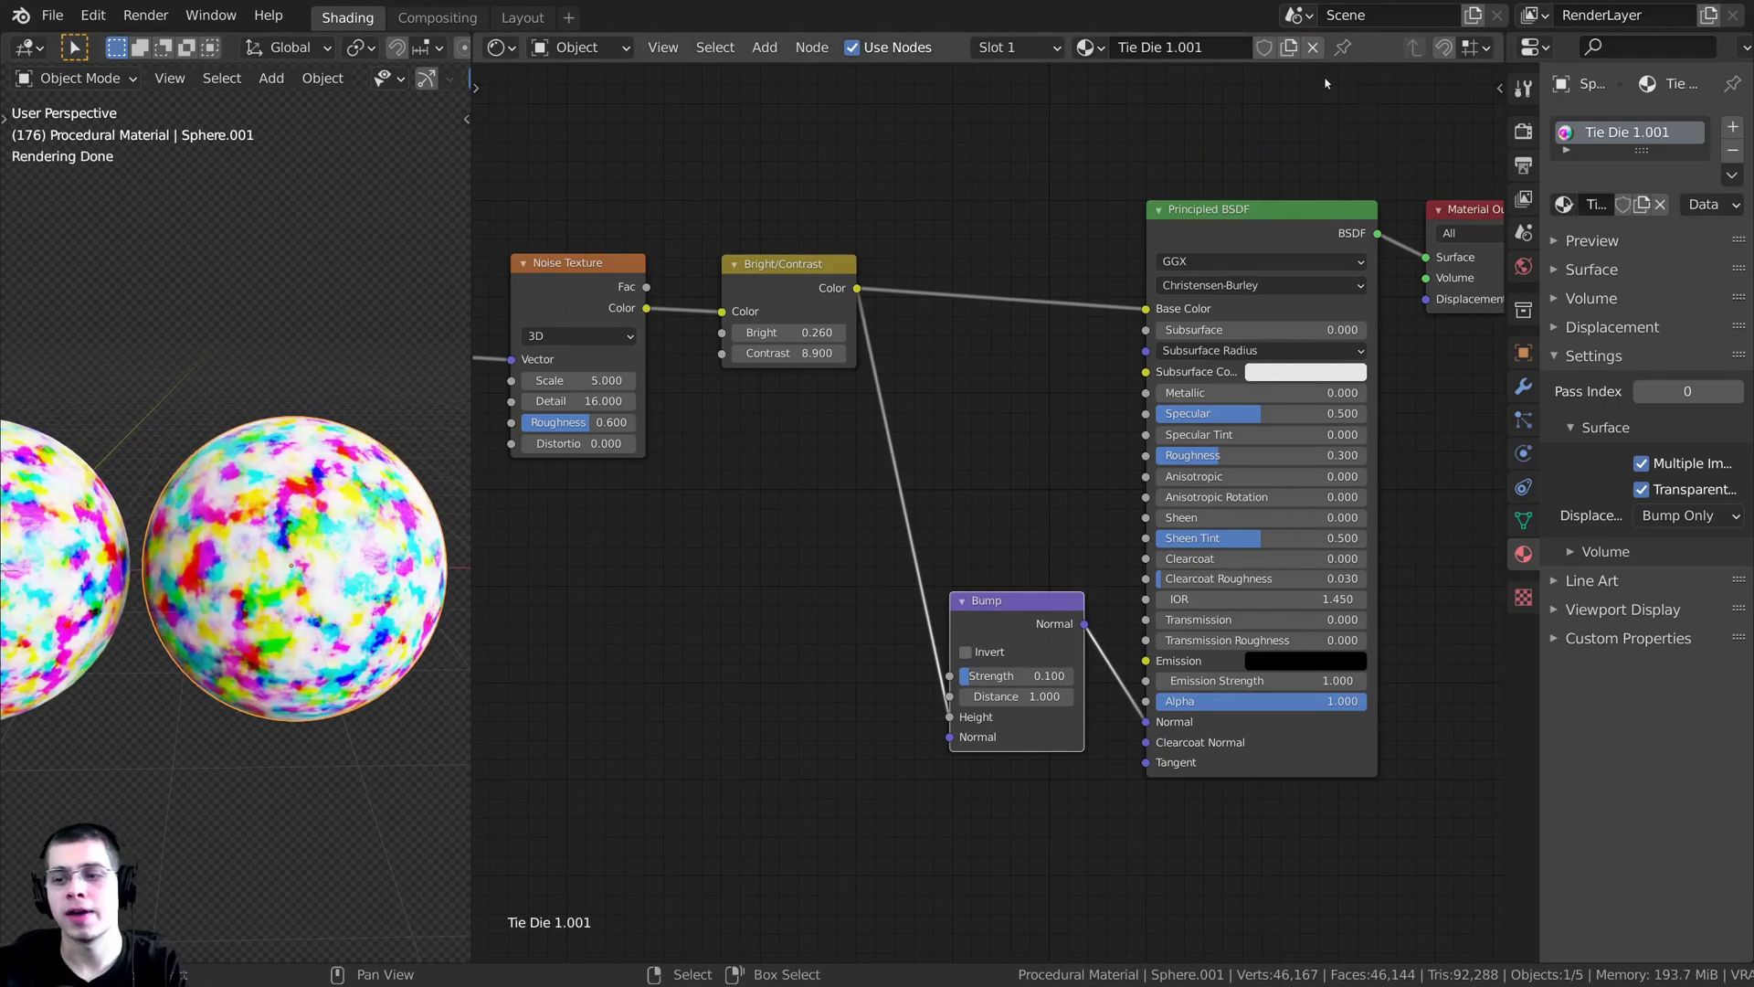
{"action": "middle_click_drag", "start_coordinate": [874, 471], "coordinate": [969, 478]}
{"action": "left_click", "coordinate": [1156, 47]}
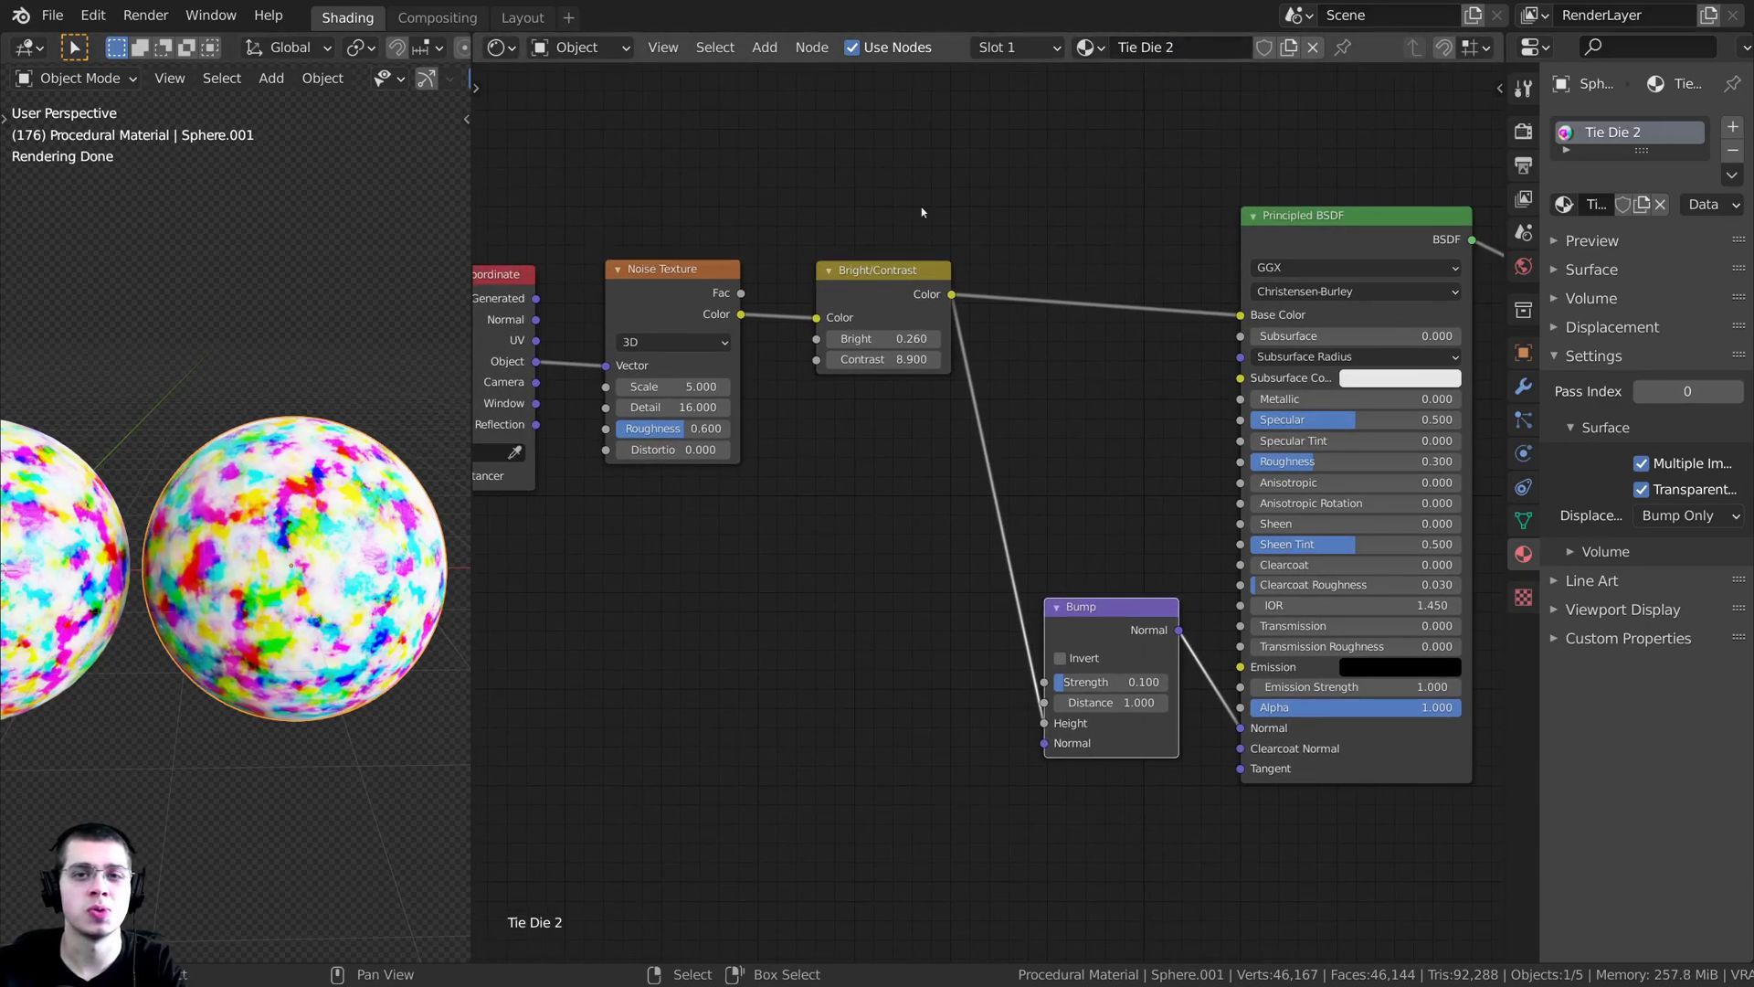
- Set the Noise Texture node's Scale to 2 in the Tie Die 2 material
{"action": "scroll", "coordinate": [773, 423], "scroll_direction": "up", "scroll_amount": 2}
{"action": "left_click", "coordinate": [802, 441]}
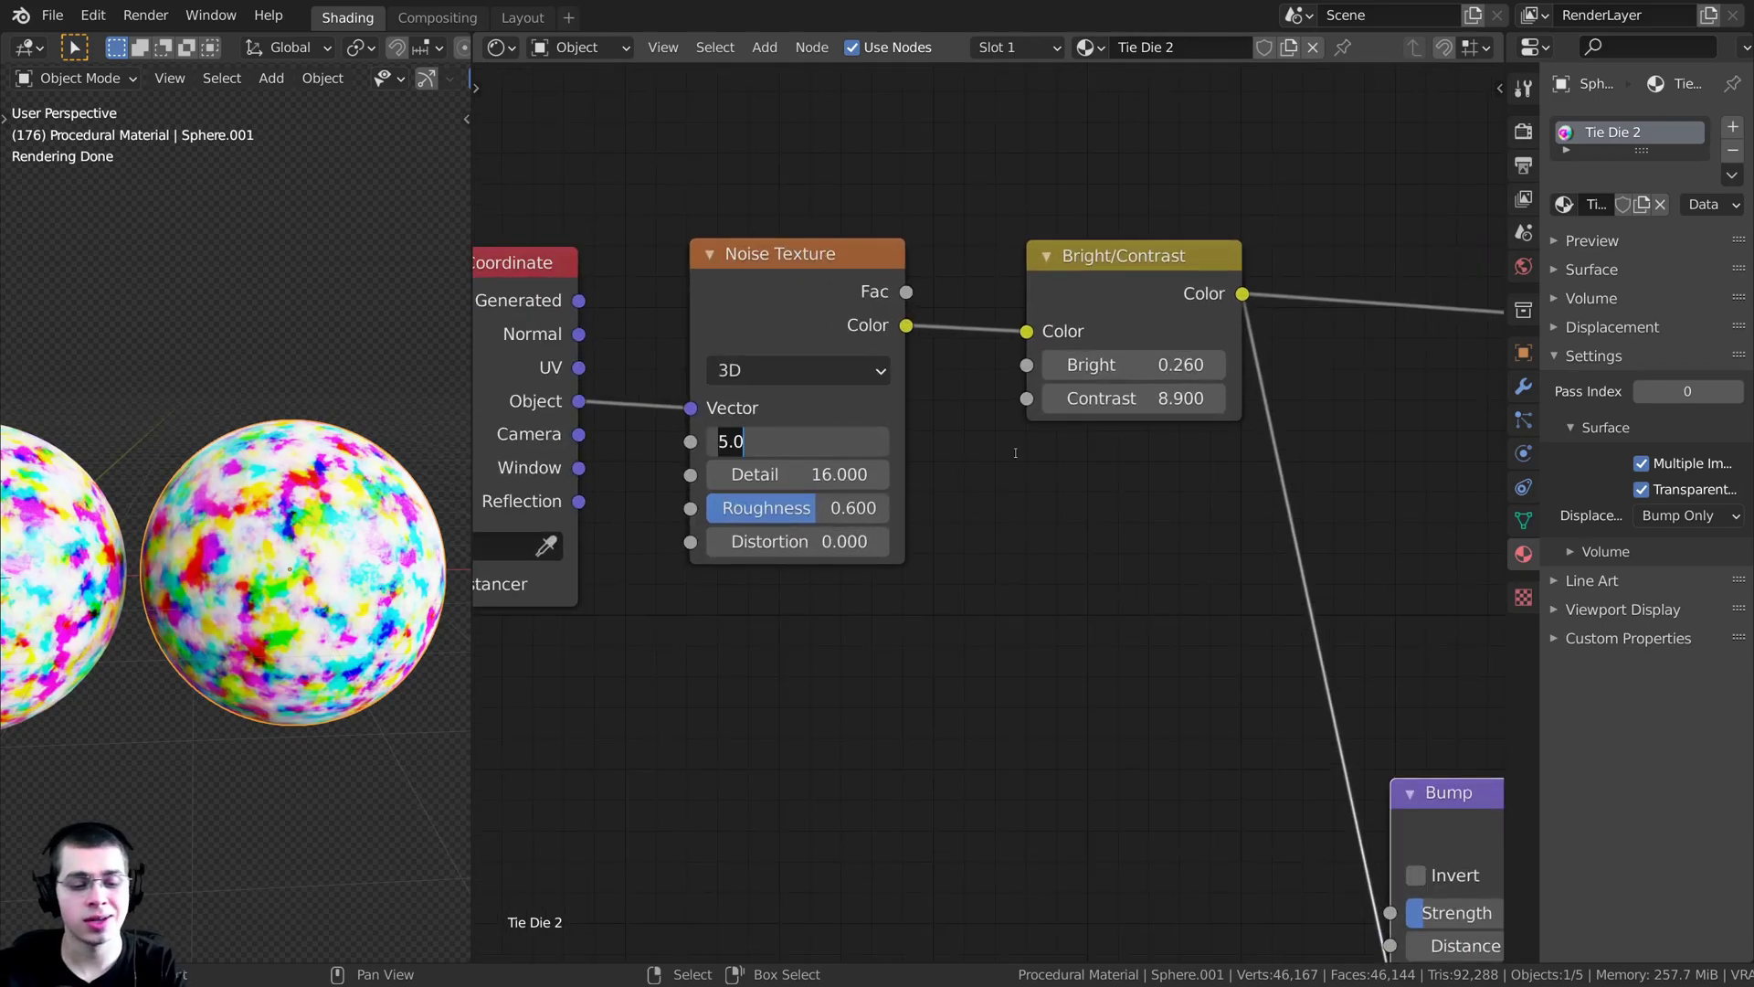
{"action": "type", "text": "2"}
{"action": "key", "text": "Return"}
- Set the Noise Texture node's Distortion to 1 to swirl the colors on the sphere
{"action": "middle_click_drag", "start_coordinate": [577, 585], "coordinate": [619, 584]}
{"action": "scroll", "coordinate": [667, 541], "scroll_direction": "up", "scroll_amount": 1}
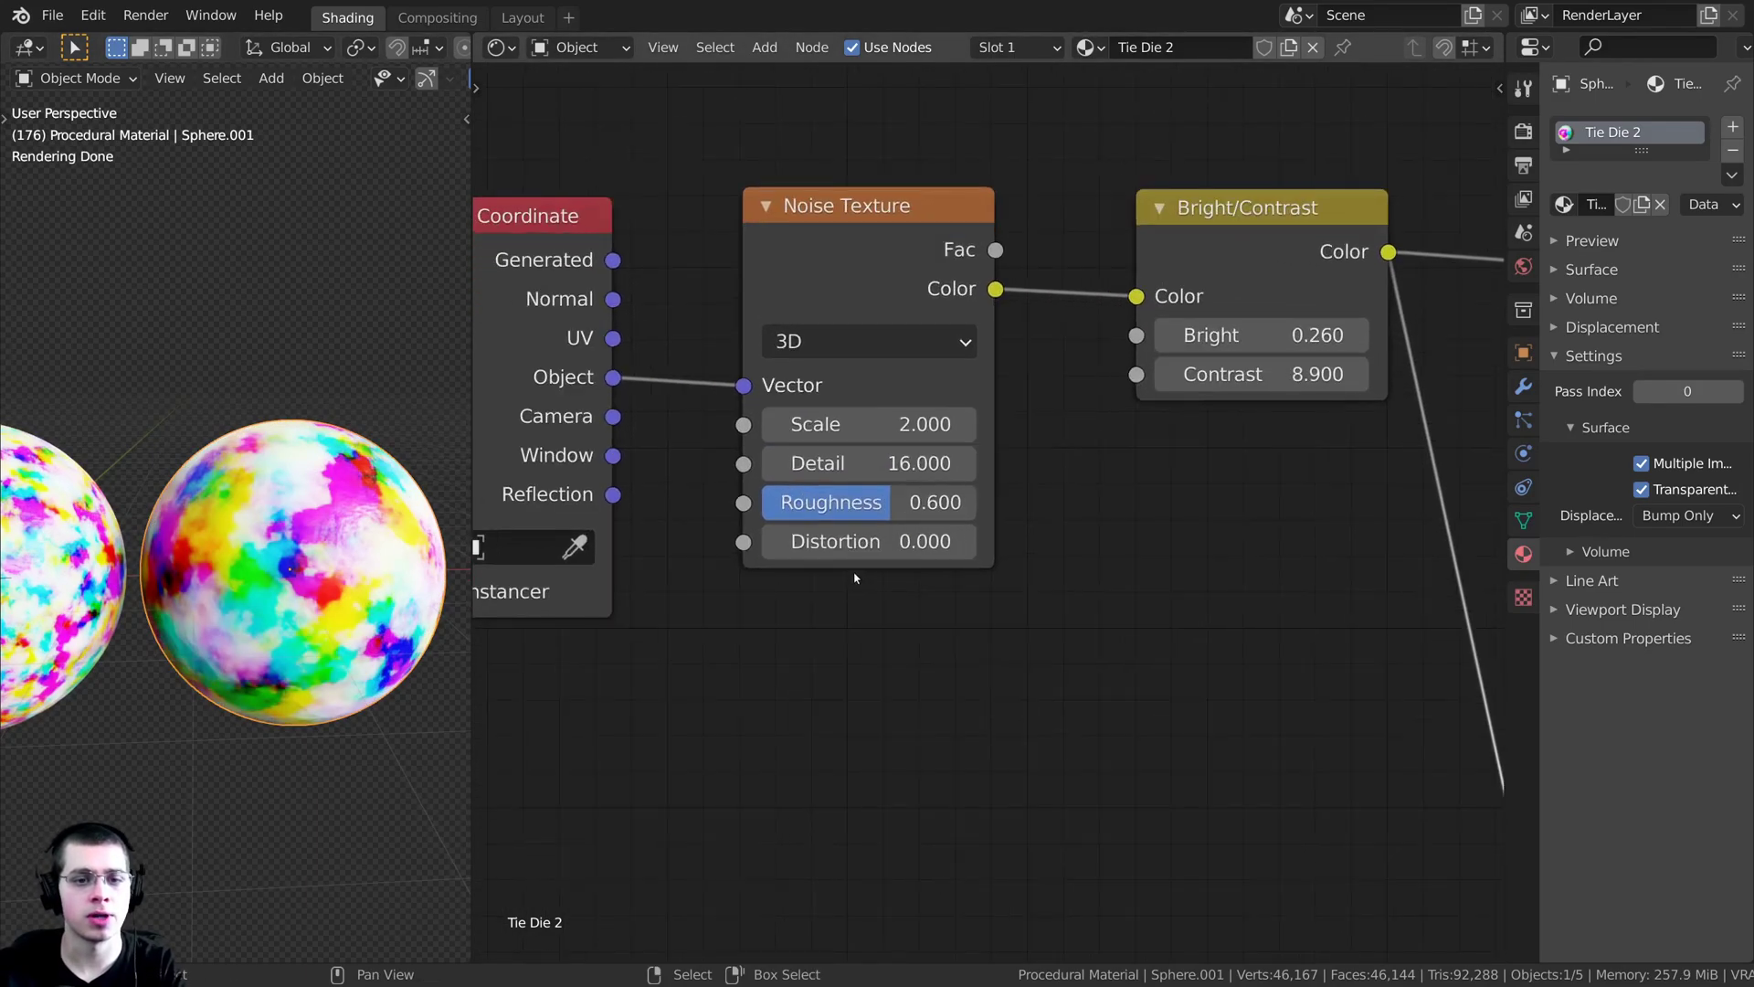
{"action": "left_click", "coordinate": [864, 543]}
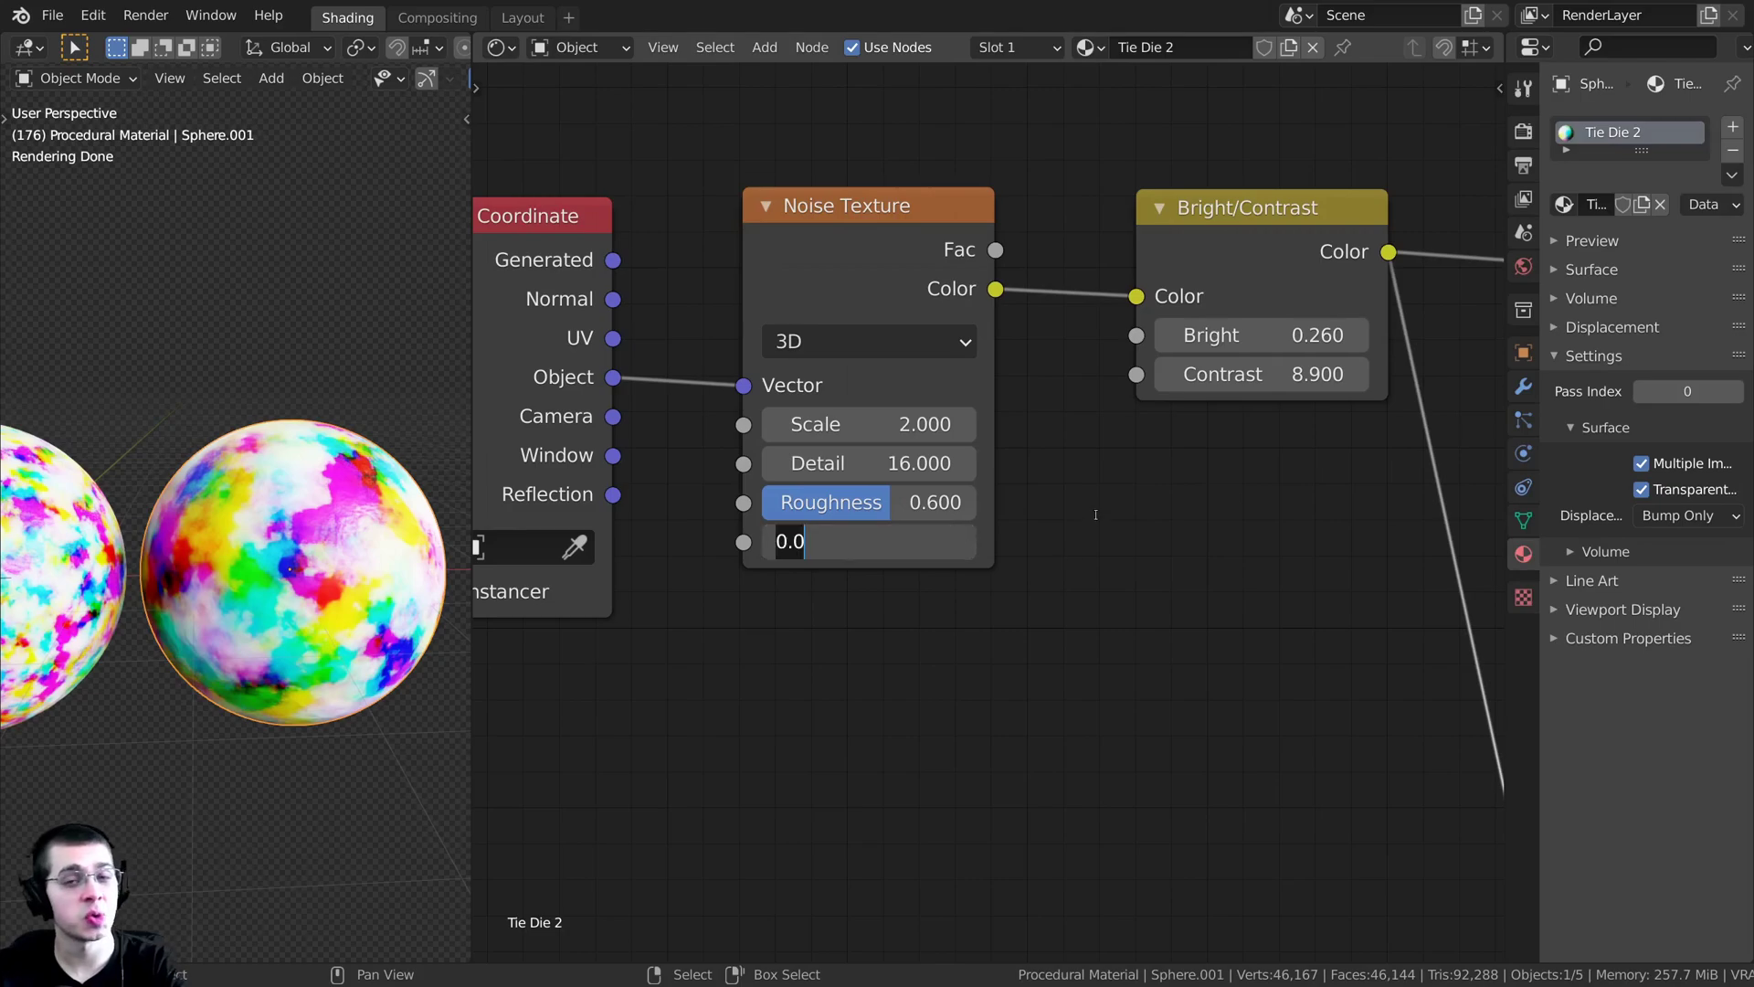
{"action": "key", "text": "Return"}
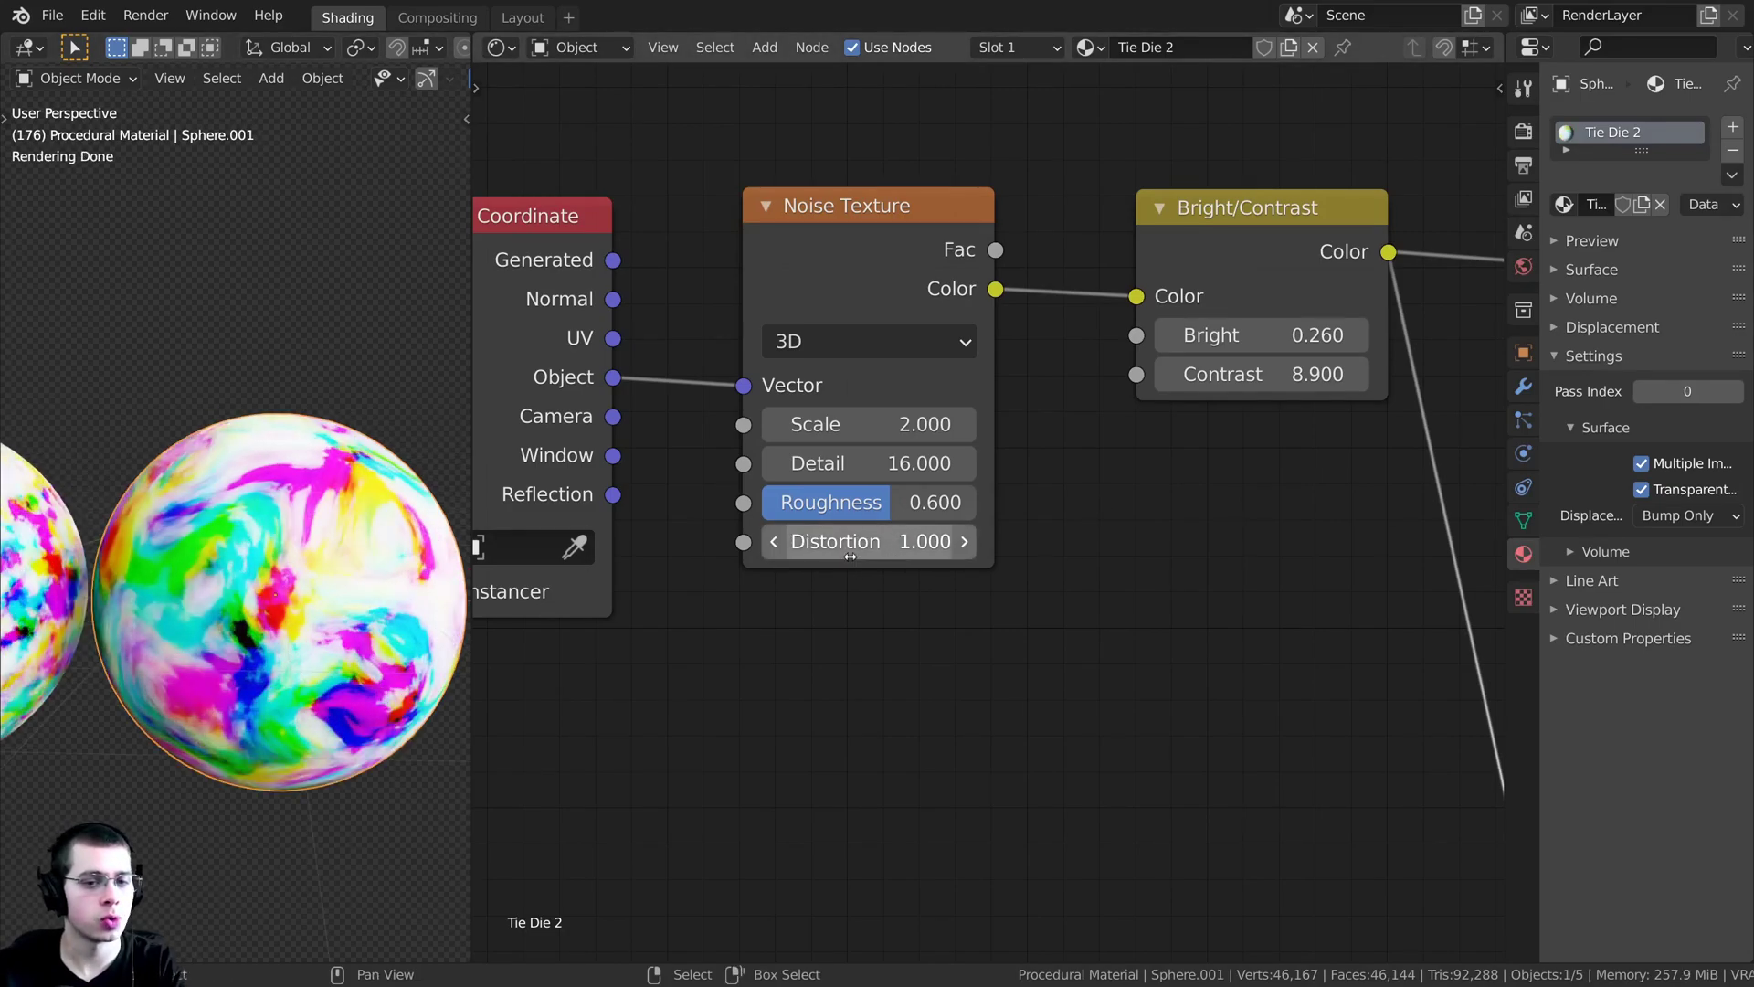
{"action": "middle_click_drag", "start_coordinate": [262, 595], "coordinate": [204, 604], "text": "shift"}
- Try out other Distortion and Scale values on the Noise Texture node while previewing the sphere, keeping the current settings
{"action": "left_click_drag", "start_coordinate": [836, 541], "coordinate": [1082, 541]}
{"action": "right_click", "coordinate": [836, 541]}
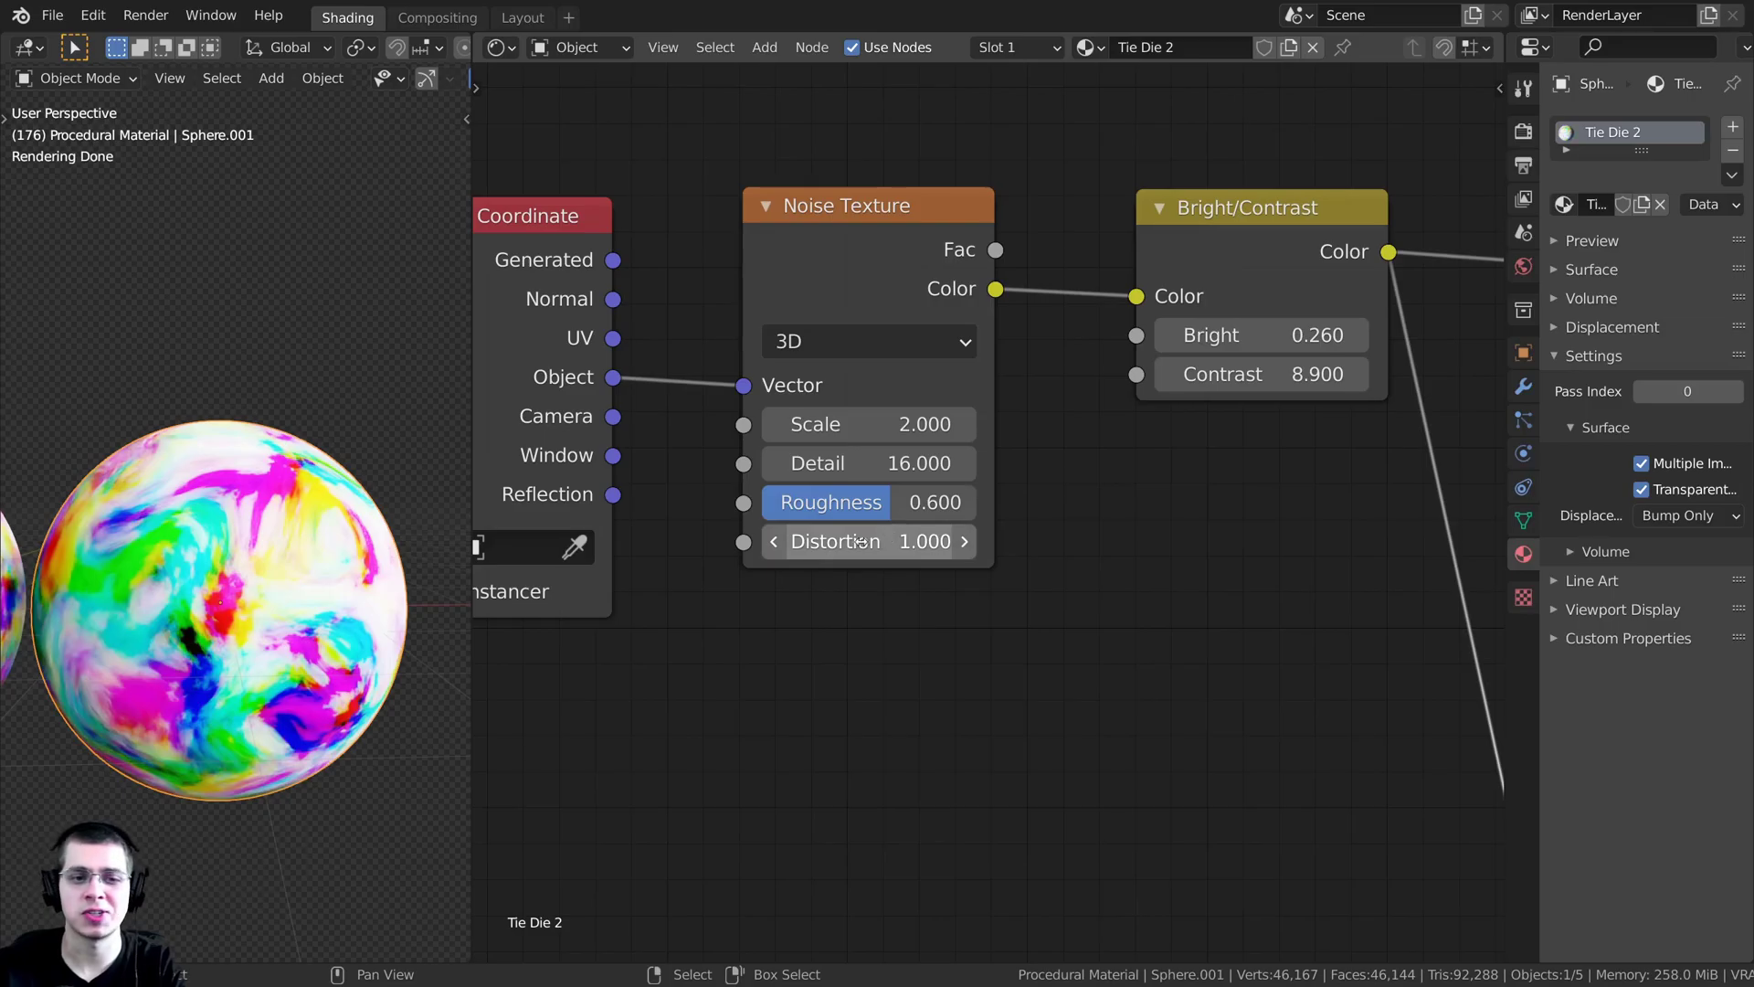
{"action": "left_click_drag", "start_coordinate": [816, 424], "coordinate": [879, 424]}
{"action": "right_click", "coordinate": [816, 424]}
- Try a Noise Texture Roughness of about 0.348, inspect the pattern on the sphere, and restore Roughness to 0.6
{"action": "left_click_drag", "start_coordinate": [859, 502], "coordinate": [786, 503]}
{"action": "key", "text": "Escape"}
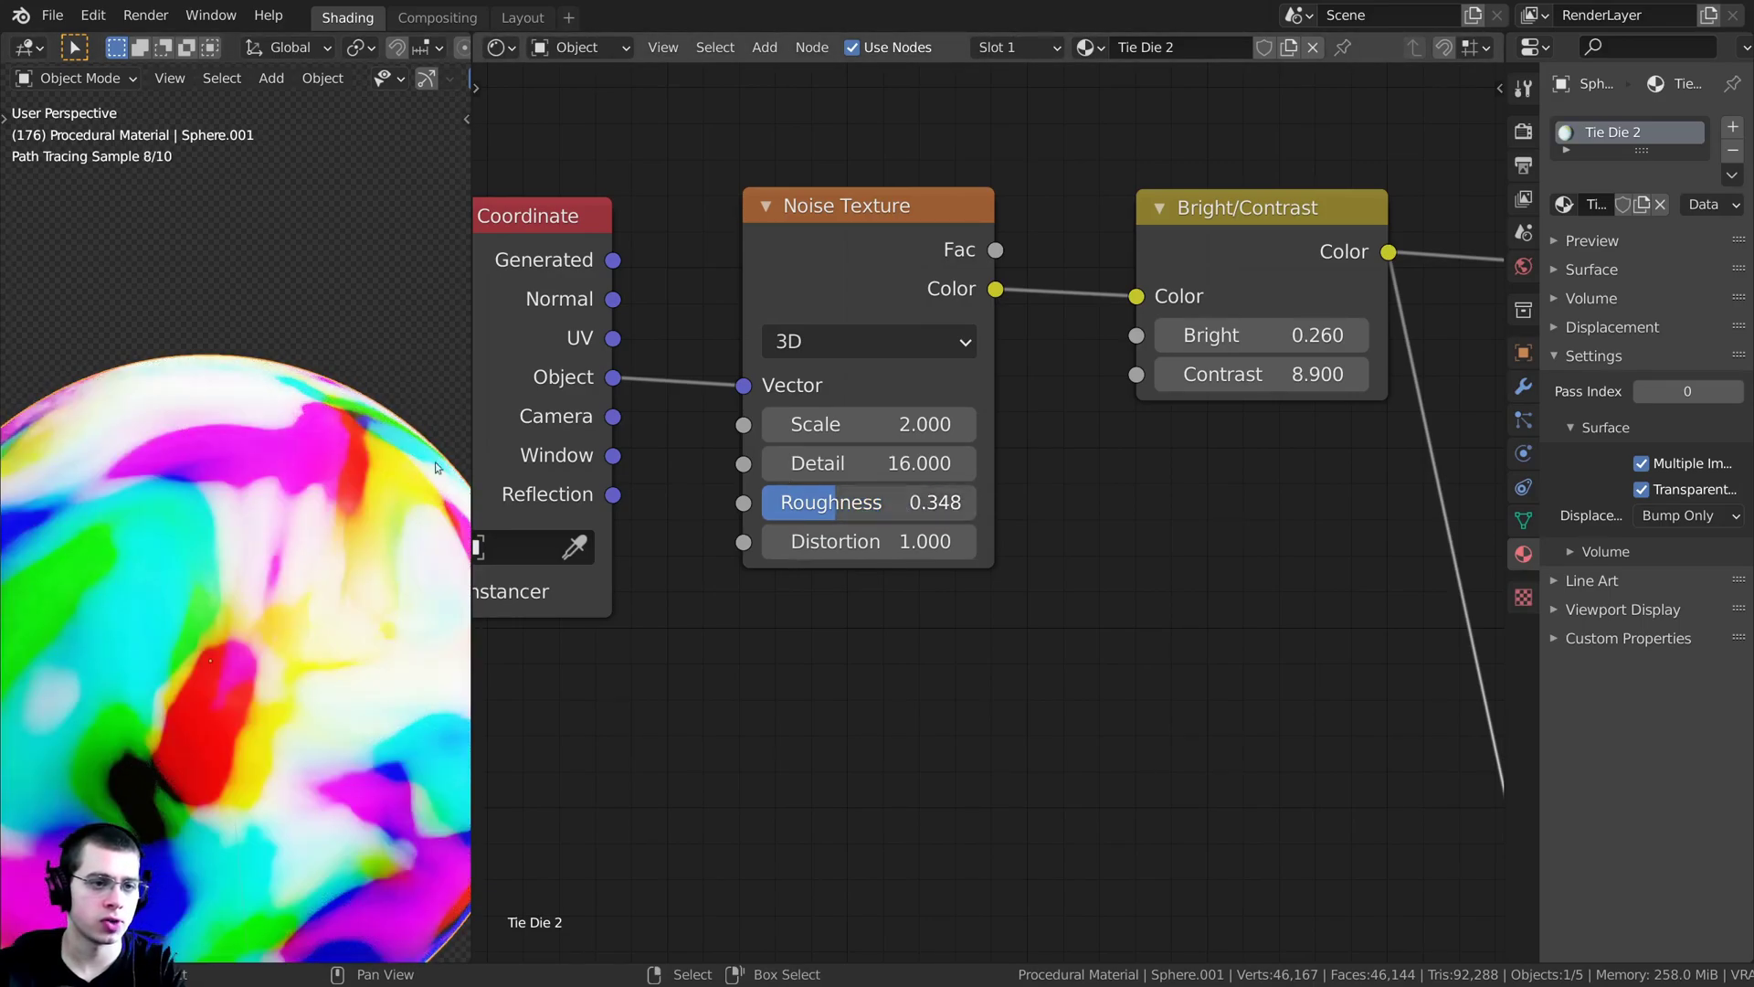
{"action": "scroll", "coordinate": [225, 575], "scroll_direction": "down", "scroll_amount": 3}
{"action": "scroll", "coordinate": [225, 568], "scroll_direction": "up", "scroll_amount": 2}
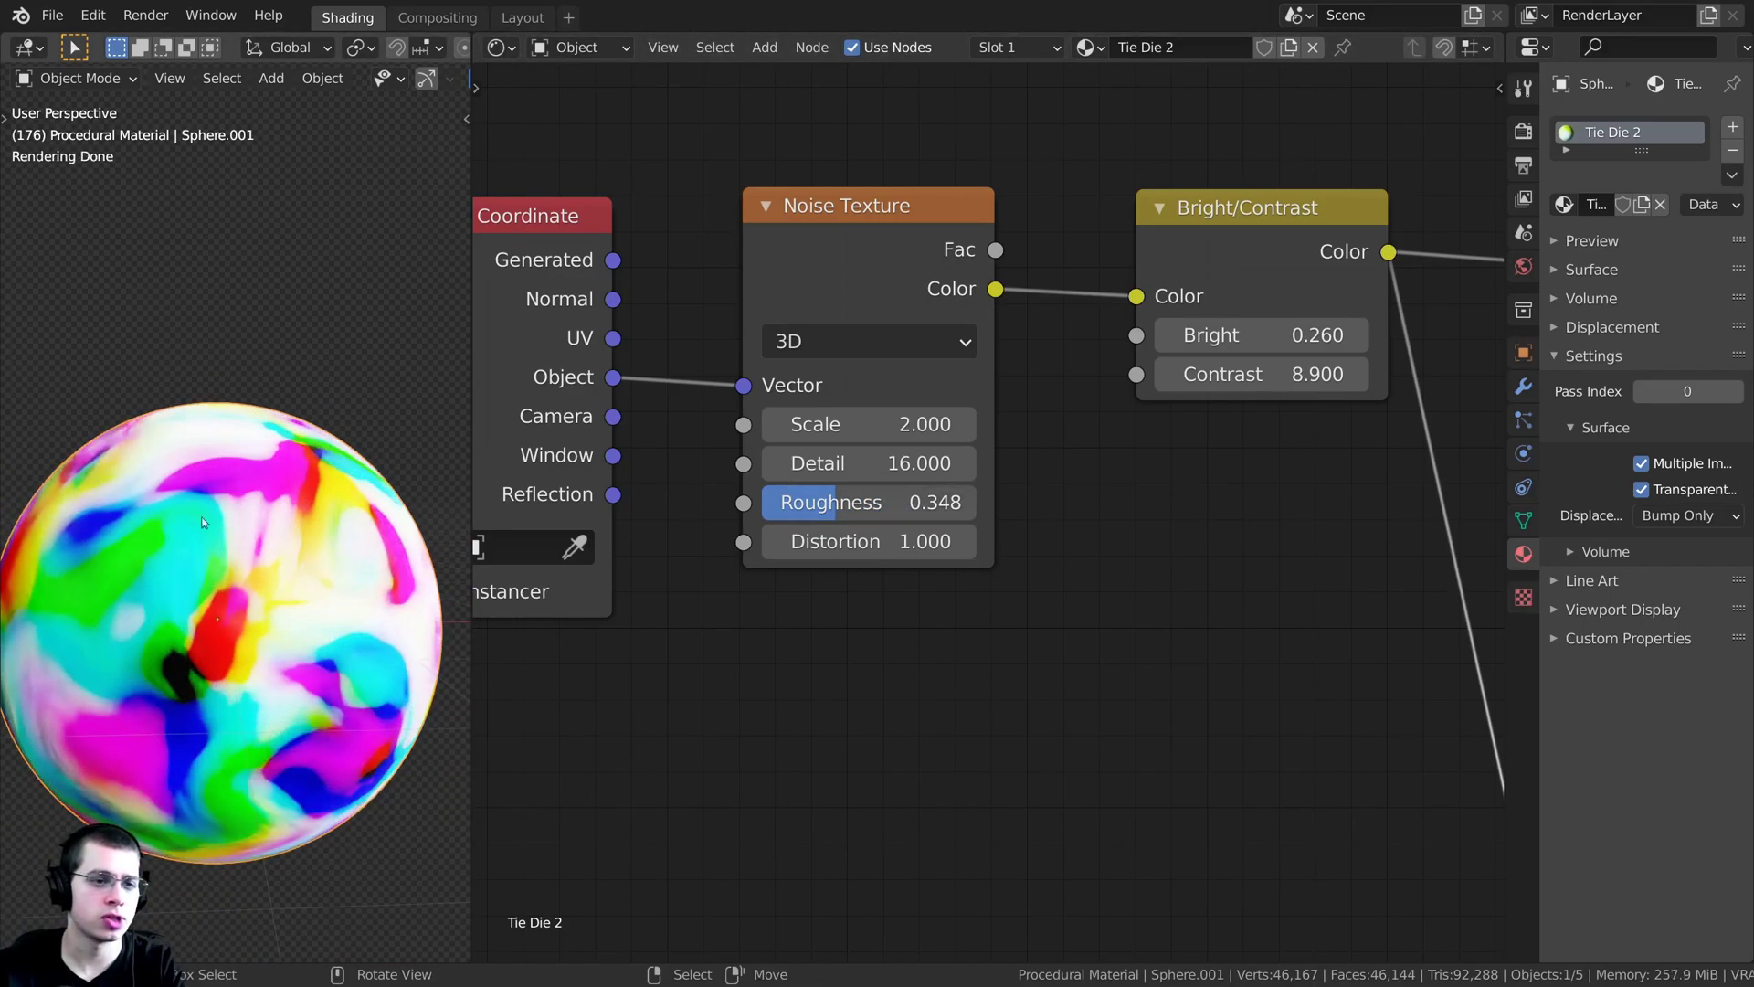
{"action": "scroll", "coordinate": [182, 530], "scroll_direction": "up", "scroll_amount": 3}
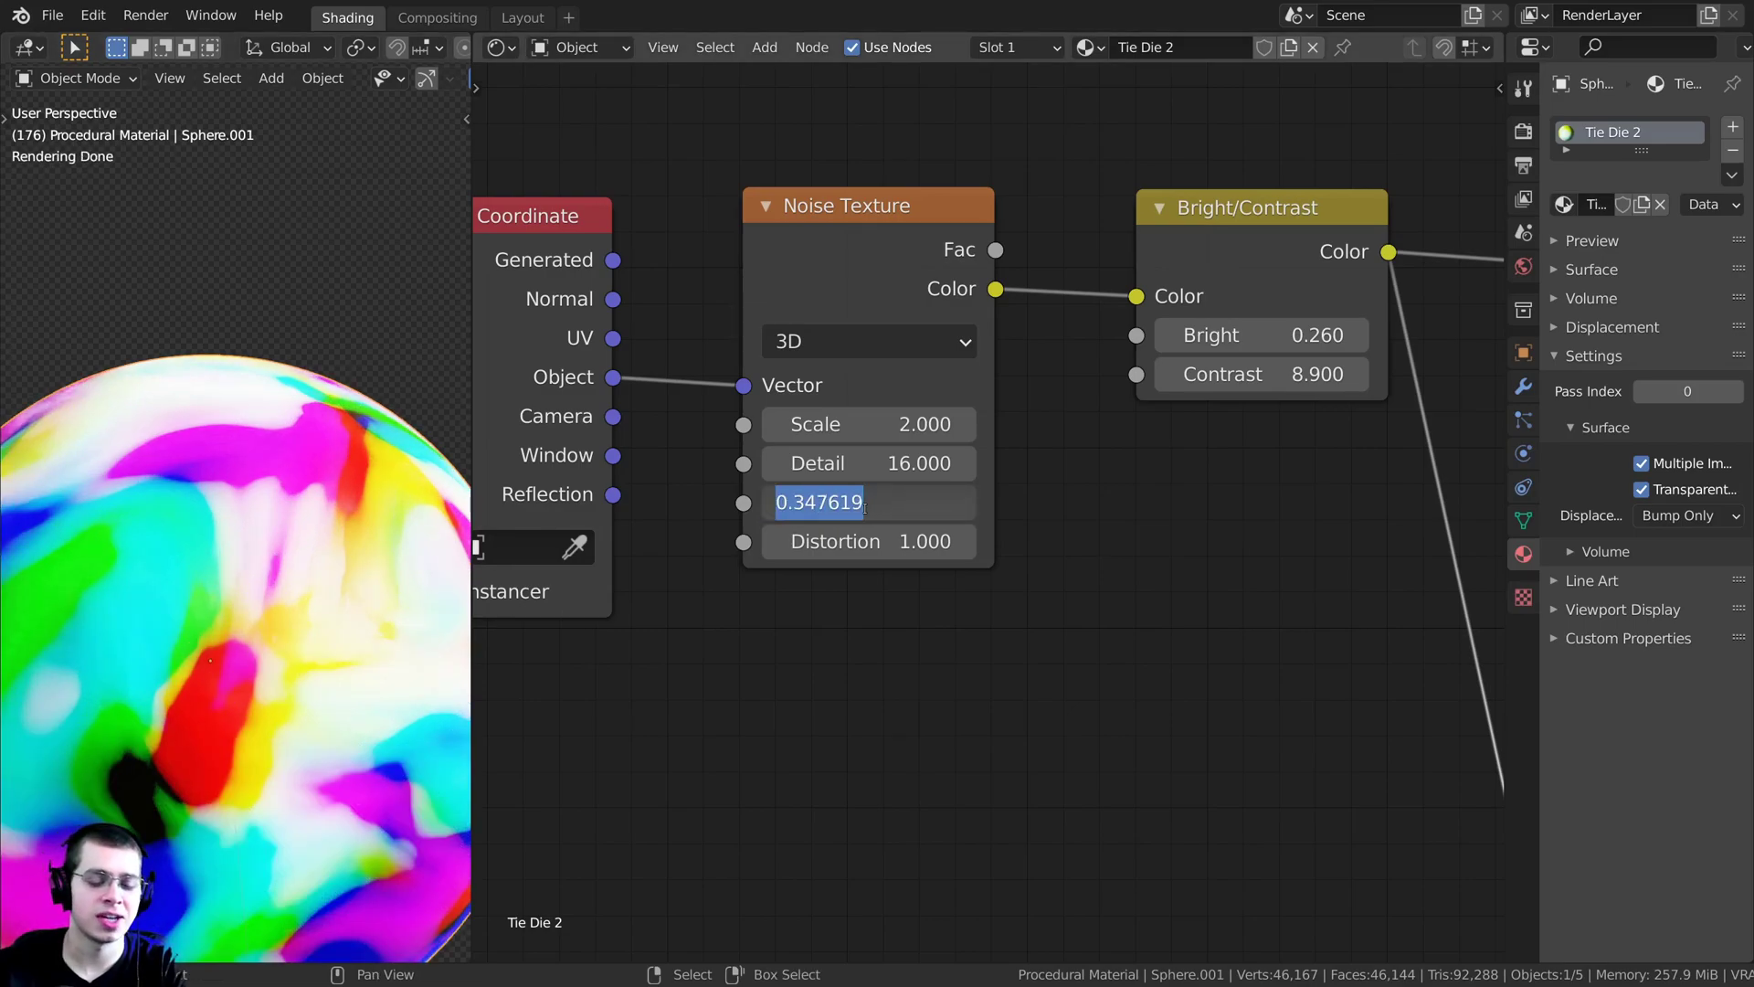
{"action": "type", "text": "6"}
{"action": "key", "text": "Return"}
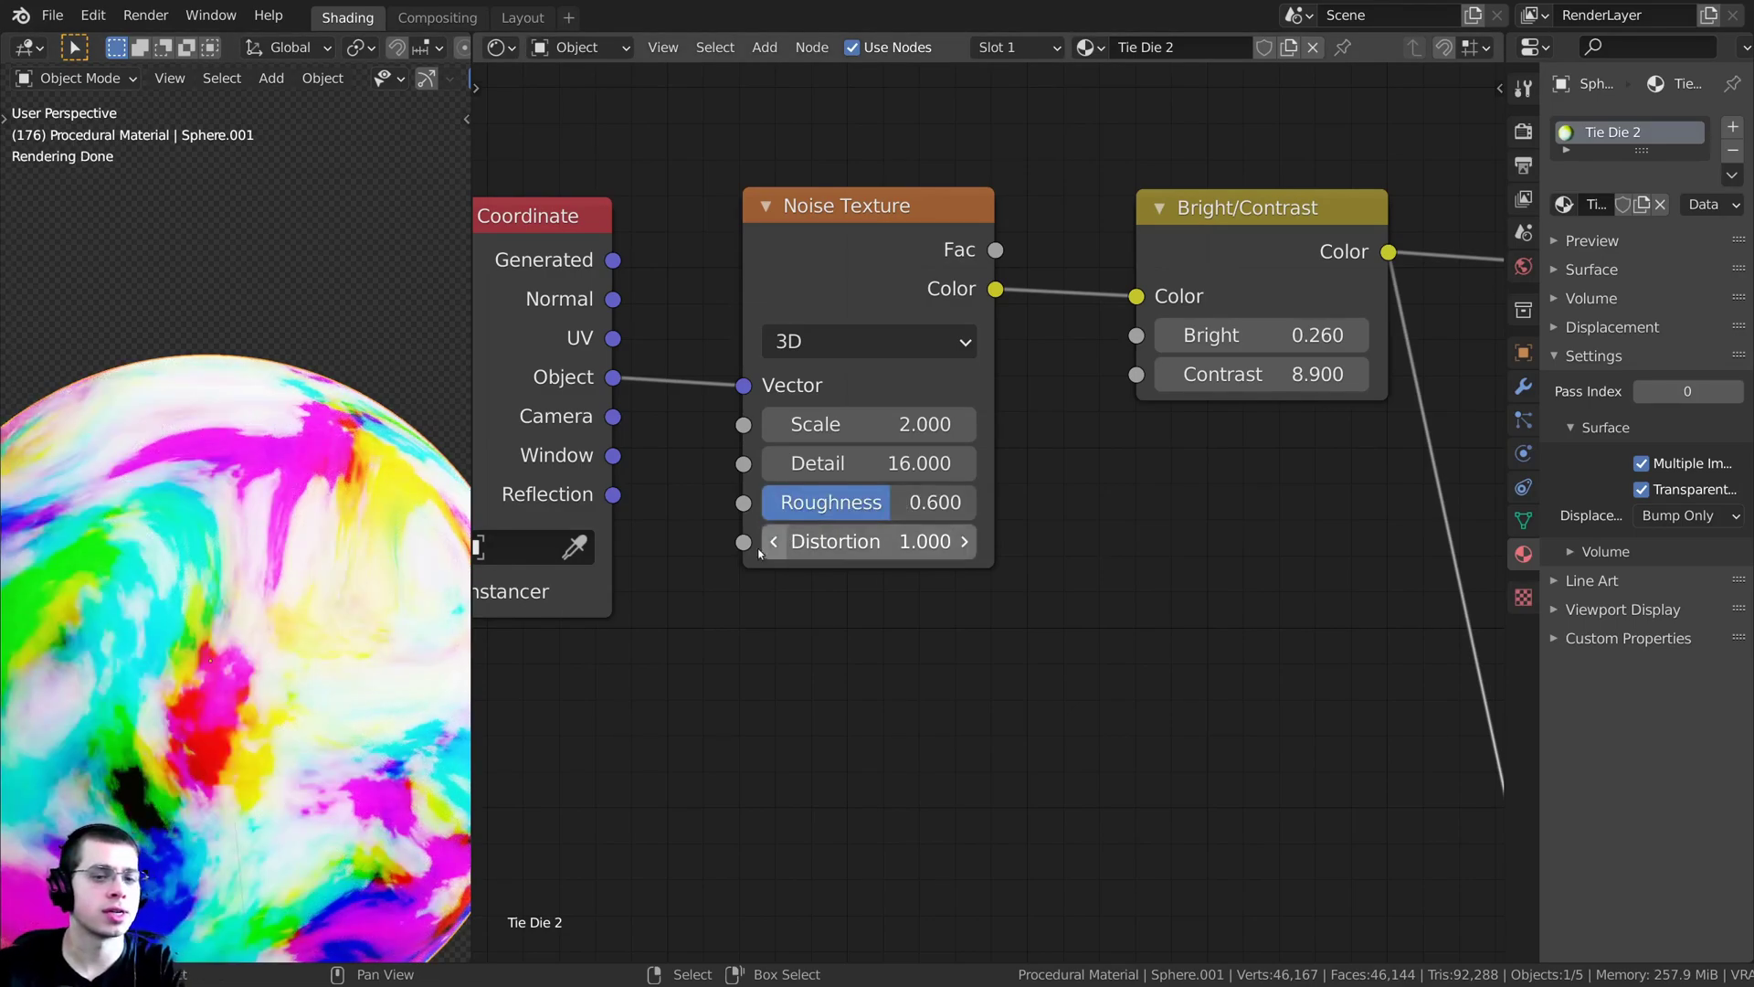
- Assign the existing Tie Die 1 material to the remaining blank sphere on the other side of the first tie-dye sphere
{"action": "scroll", "coordinate": [988, 512], "scroll_direction": "down", "scroll_amount": 2}
{"action": "scroll", "coordinate": [205, 550], "scroll_direction": "down", "scroll_amount": 3}
{"action": "middle_click_drag", "start_coordinate": [205, 551], "coordinate": [206, 569], "text": "shift"}
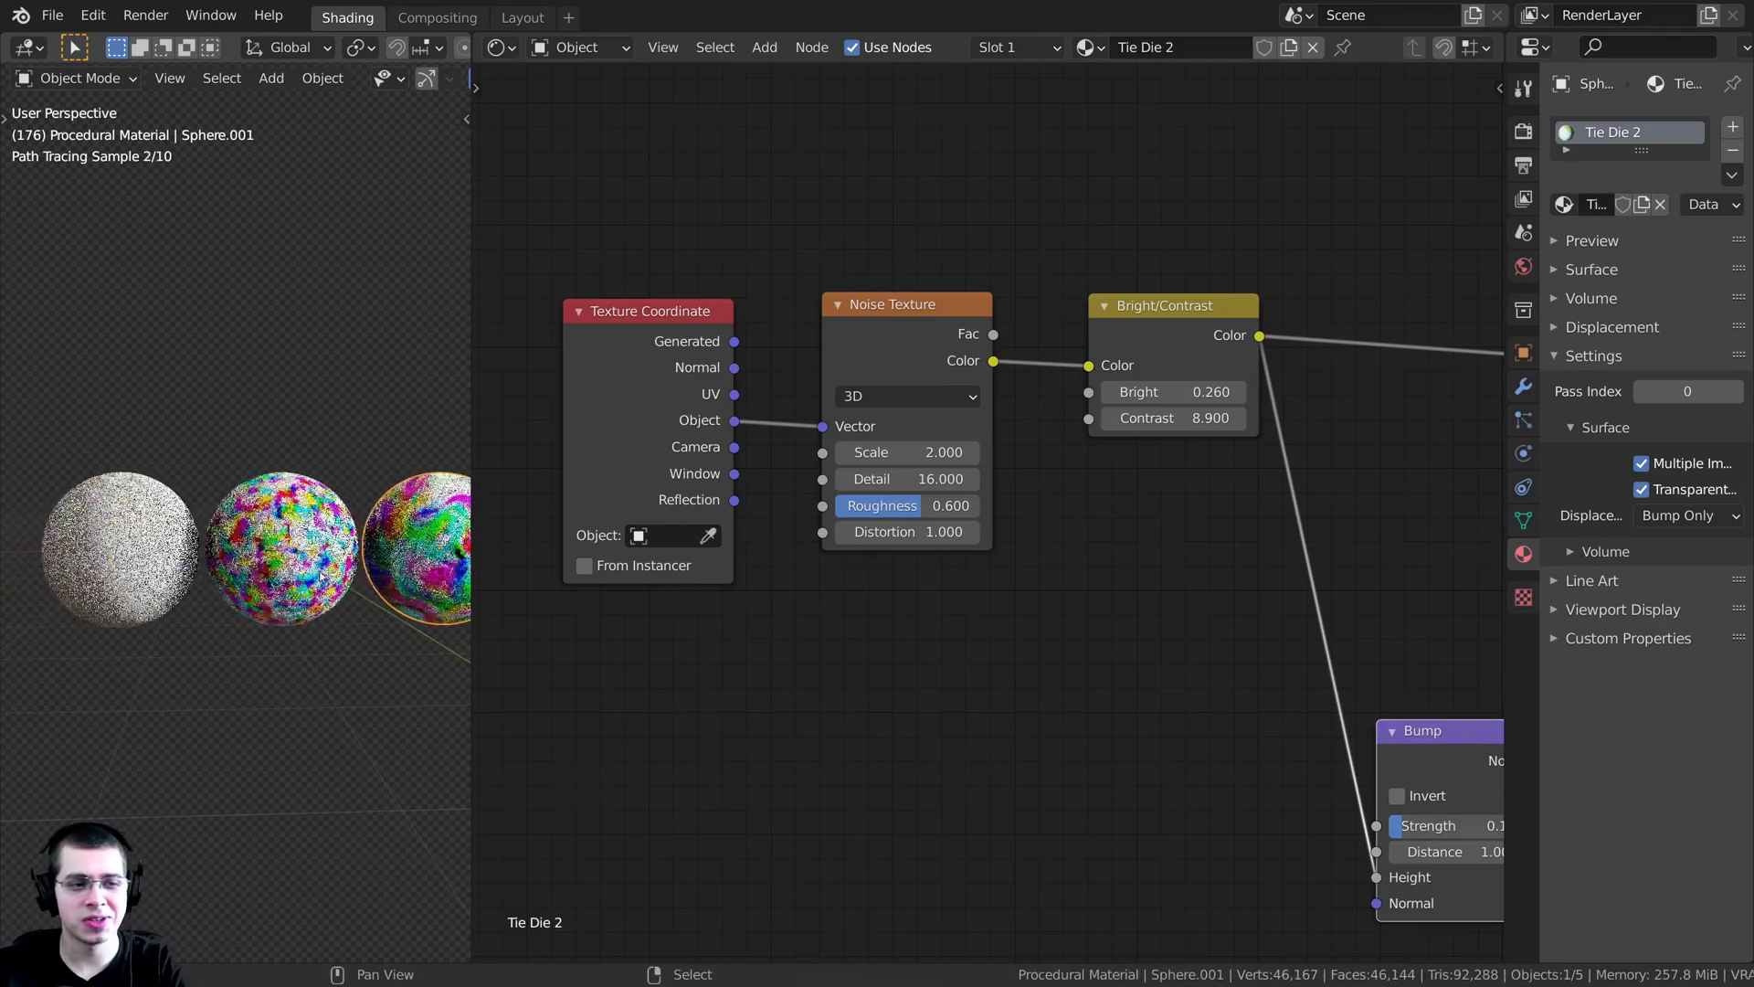
{"action": "left_click", "coordinate": [195, 561]}
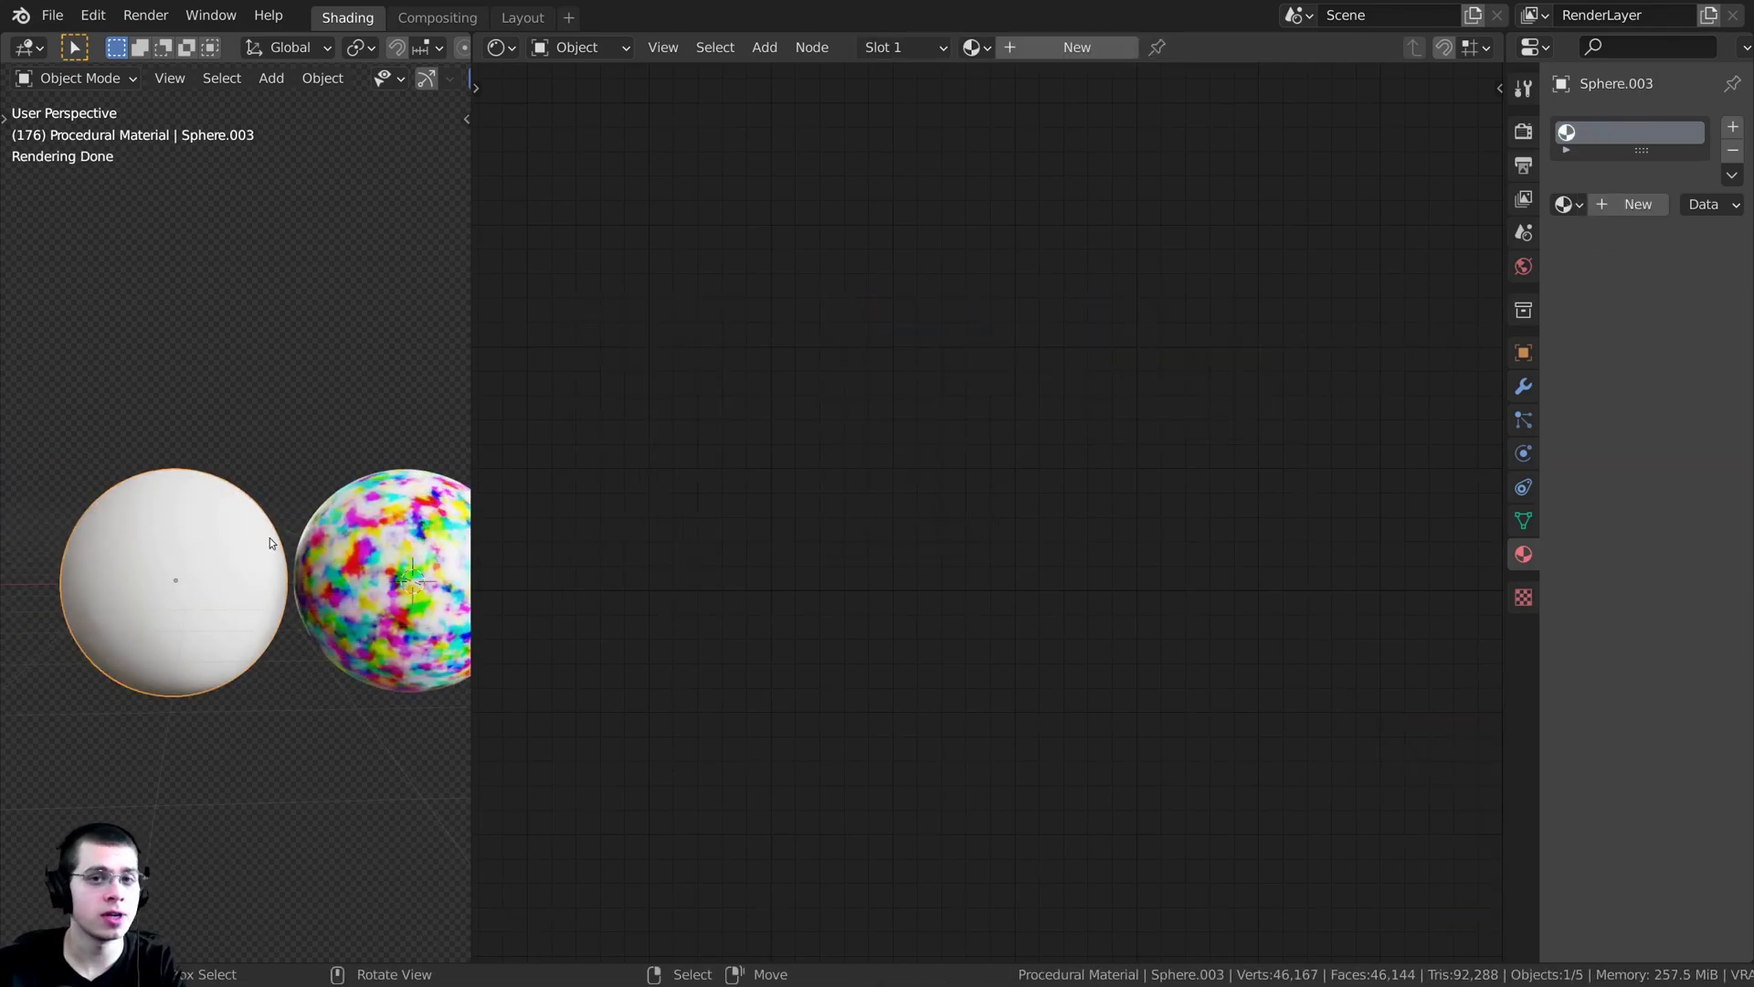
{"action": "scroll", "coordinate": [270, 543], "scroll_direction": "up", "scroll_amount": 1}
{"action": "scroll", "coordinate": [293, 509], "scroll_direction": "up", "scroll_amount": 2}
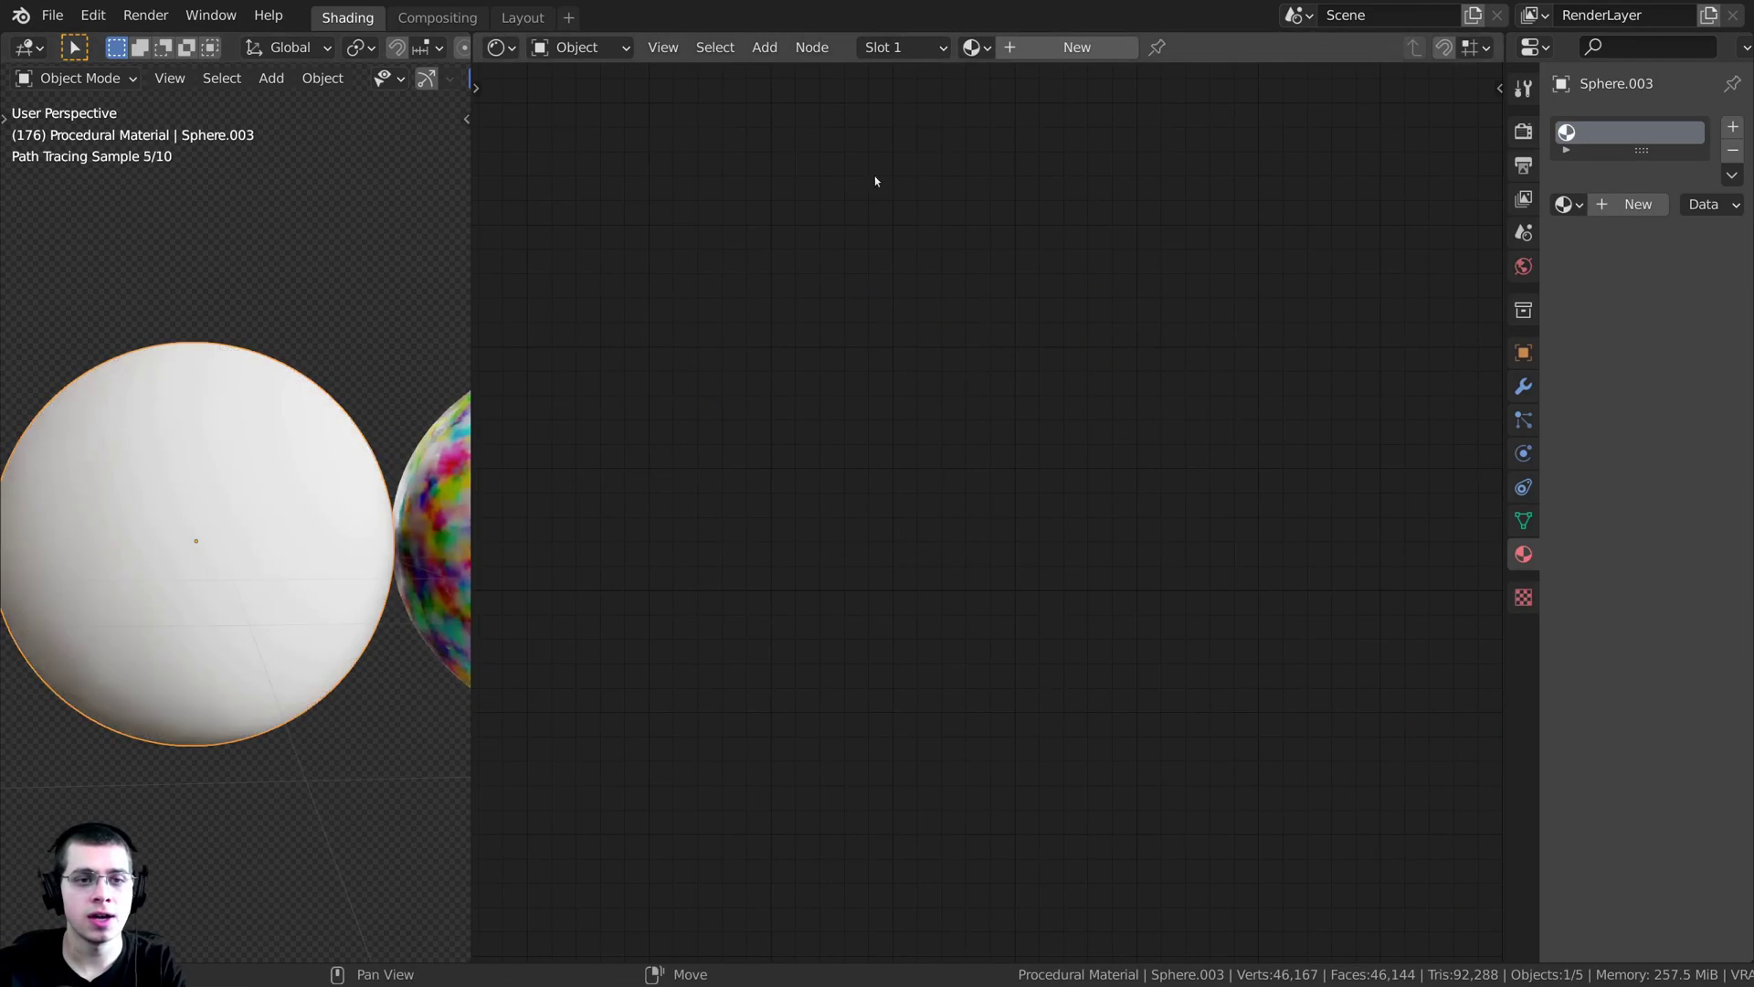
{"action": "left_click", "coordinate": [974, 48]}
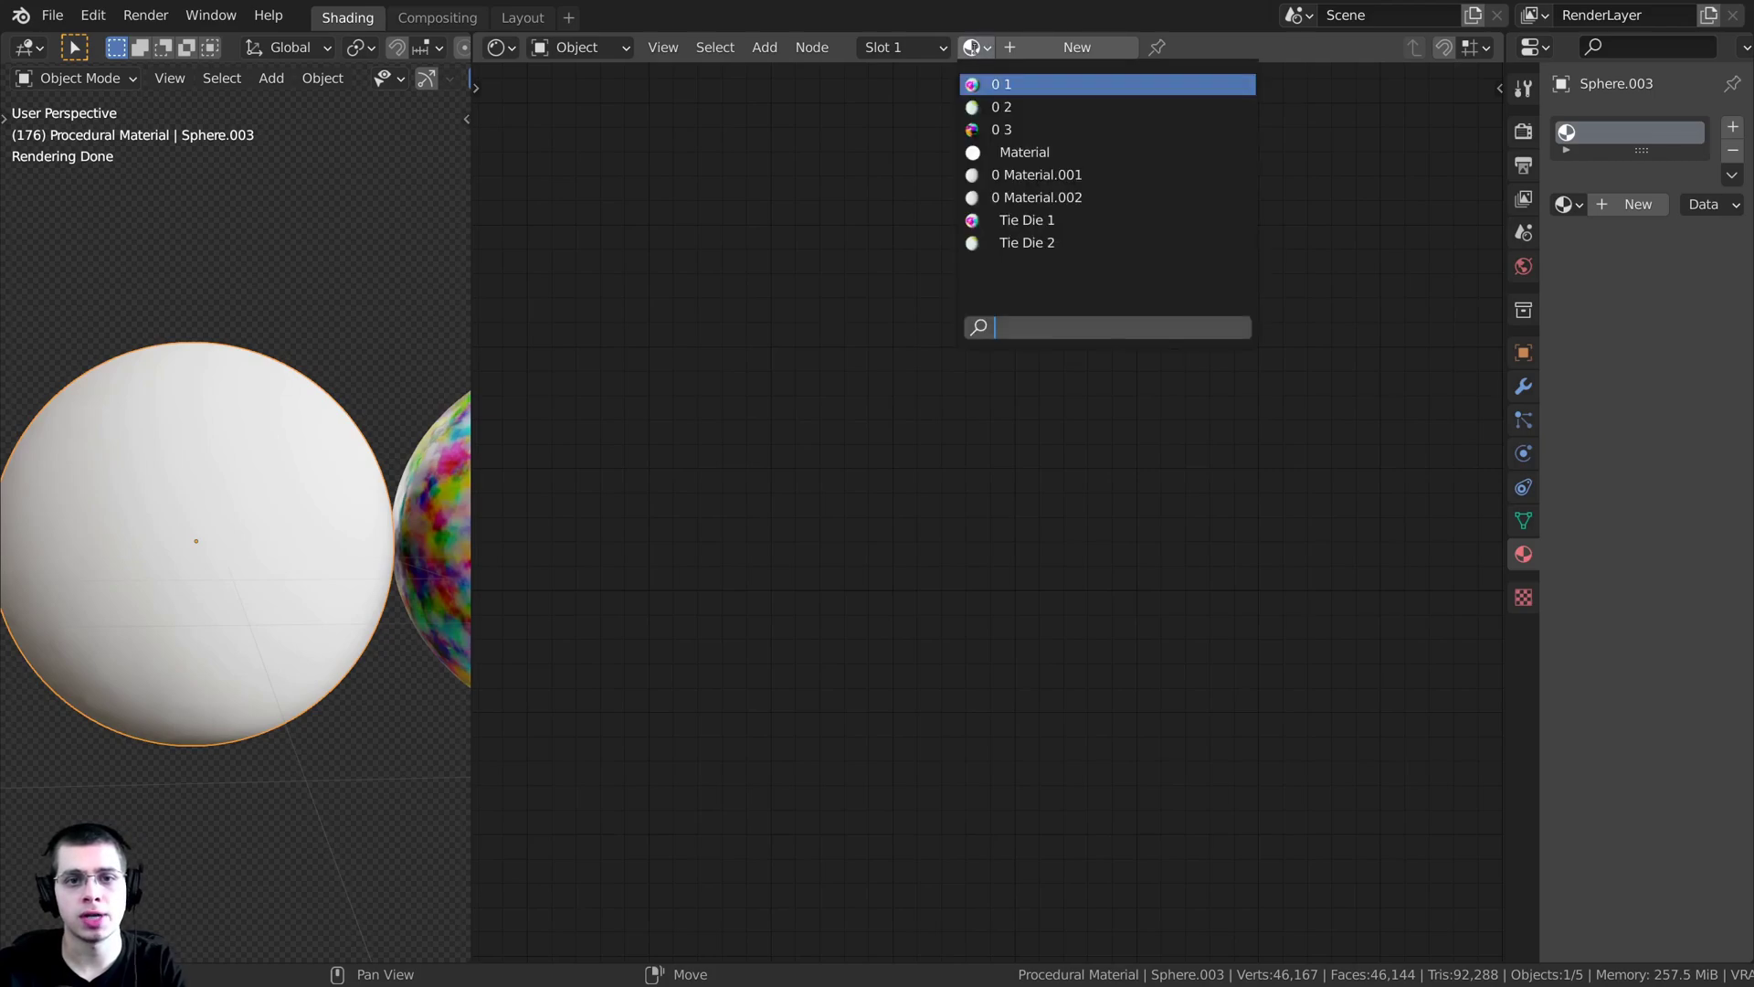
{"action": "left_click", "coordinate": [1028, 220]}
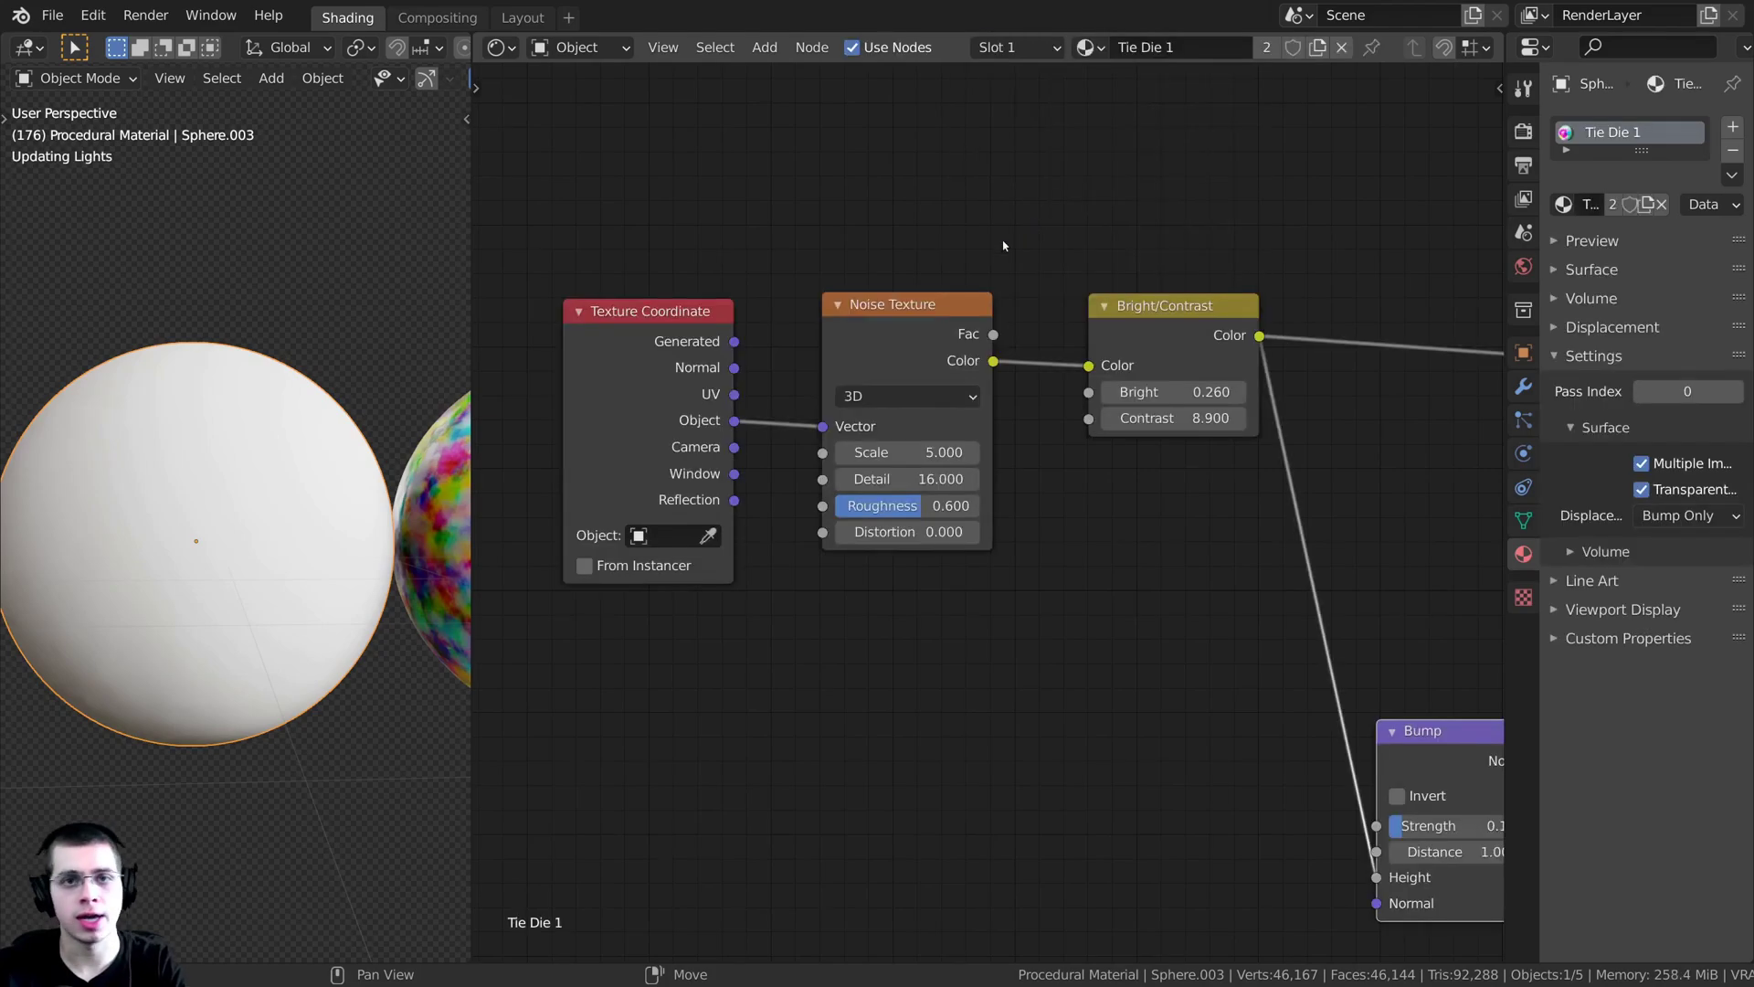
- Make the sphere's Tie Die 1 material an independent copy and name it "Tie Die 3"
{"action": "middle_click_drag", "start_coordinate": [1152, 272], "coordinate": [1090, 271]}
{"action": "scroll", "coordinate": [1090, 271], "scroll_direction": "up", "scroll_amount": 1}
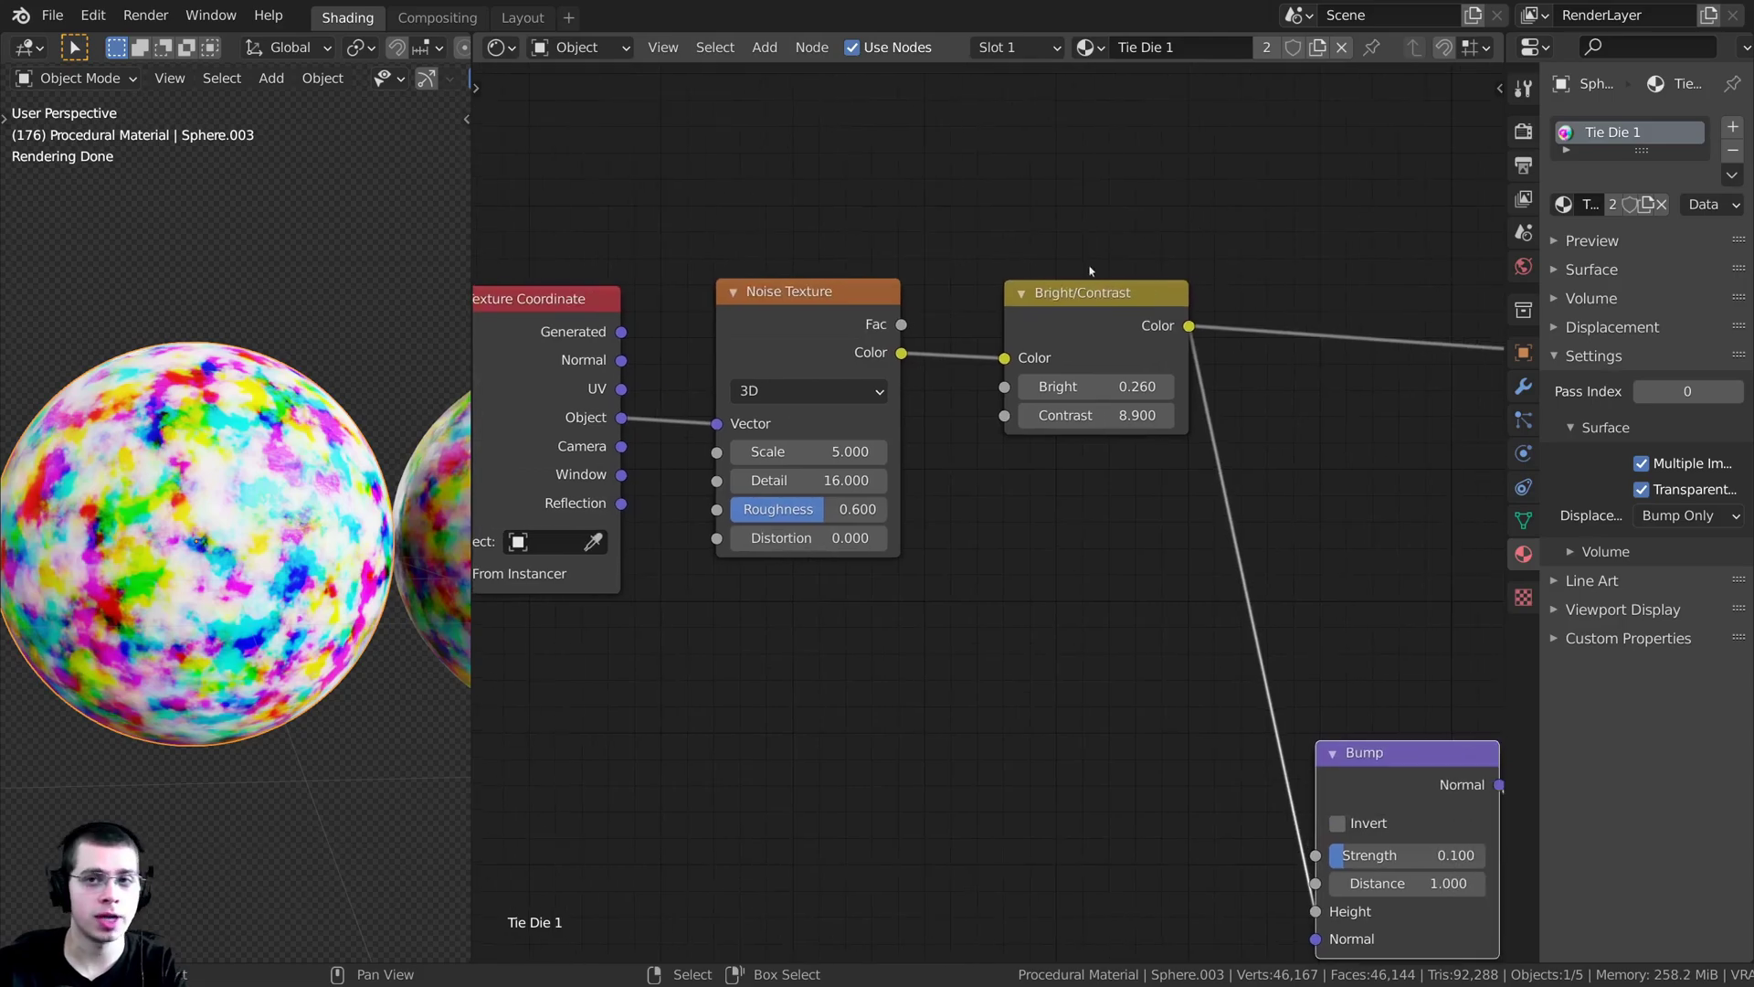
{"action": "left_click", "coordinate": [1319, 53]}
{"action": "left_click", "coordinate": [1224, 51]}
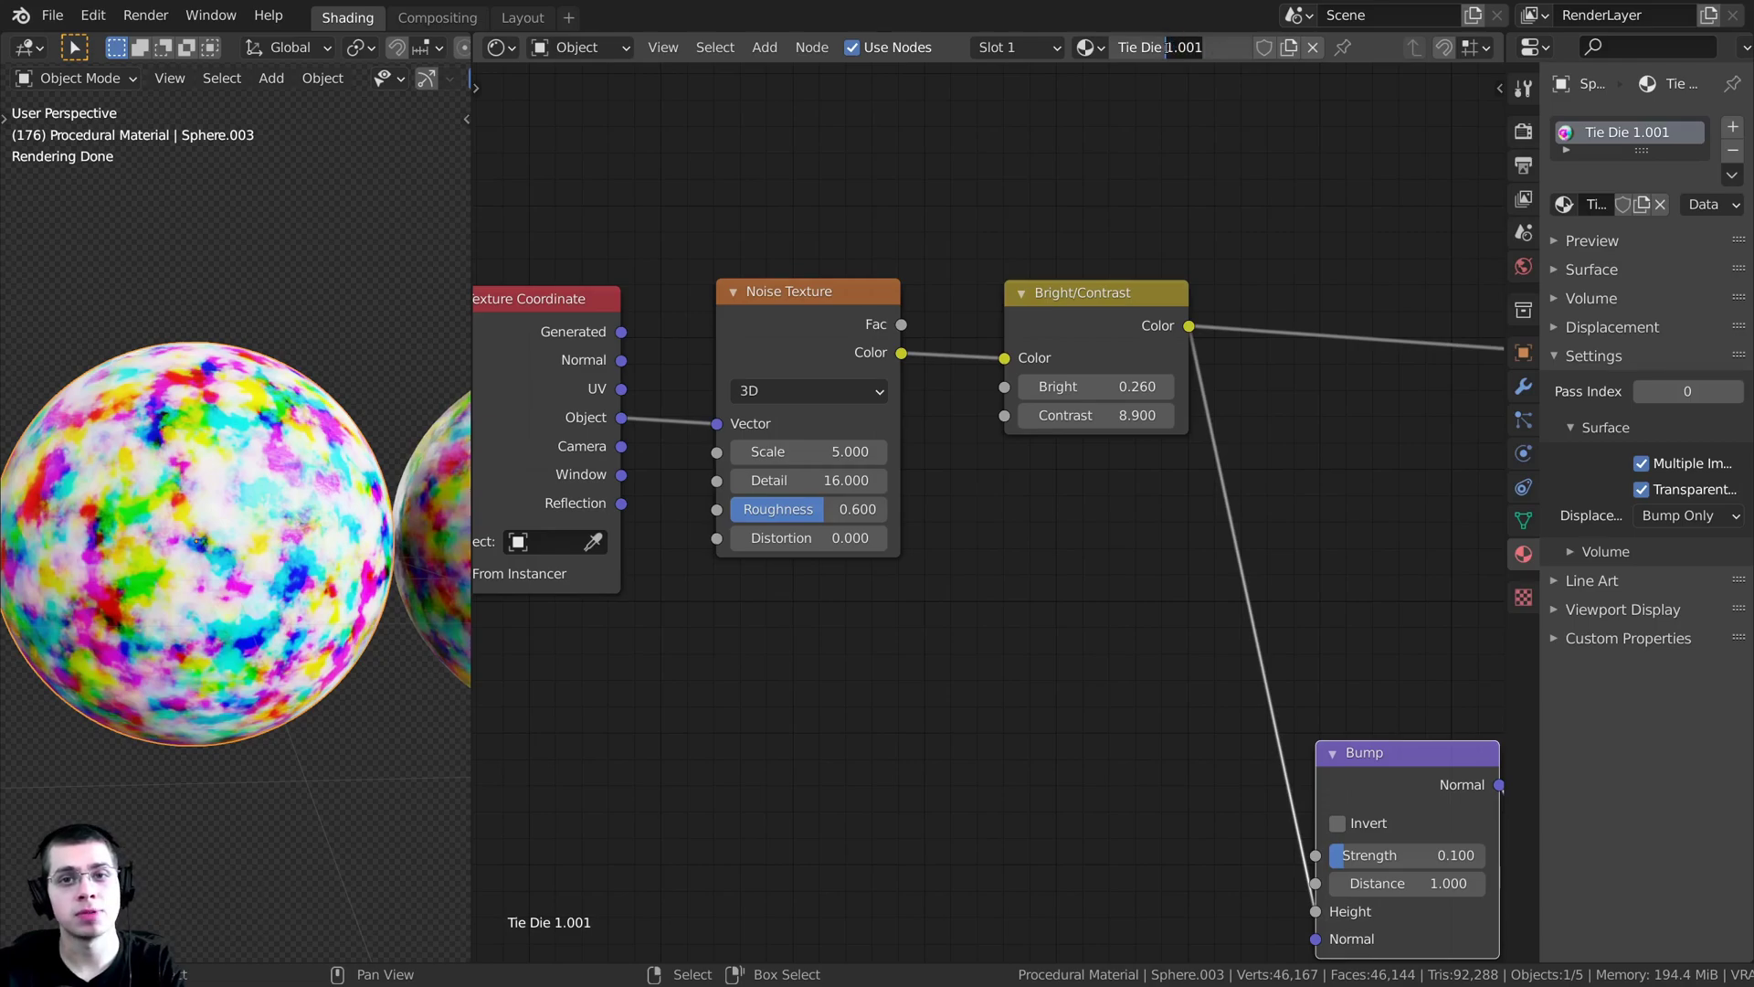
{"action": "type", "text": "3"}
{"action": "key", "text": "Return"}
- Set the Noise Texture node's Scale to 4 in the Tie Die 3 material
{"action": "scroll", "coordinate": [1133, 238], "scroll_direction": "down", "scroll_amount": 3}
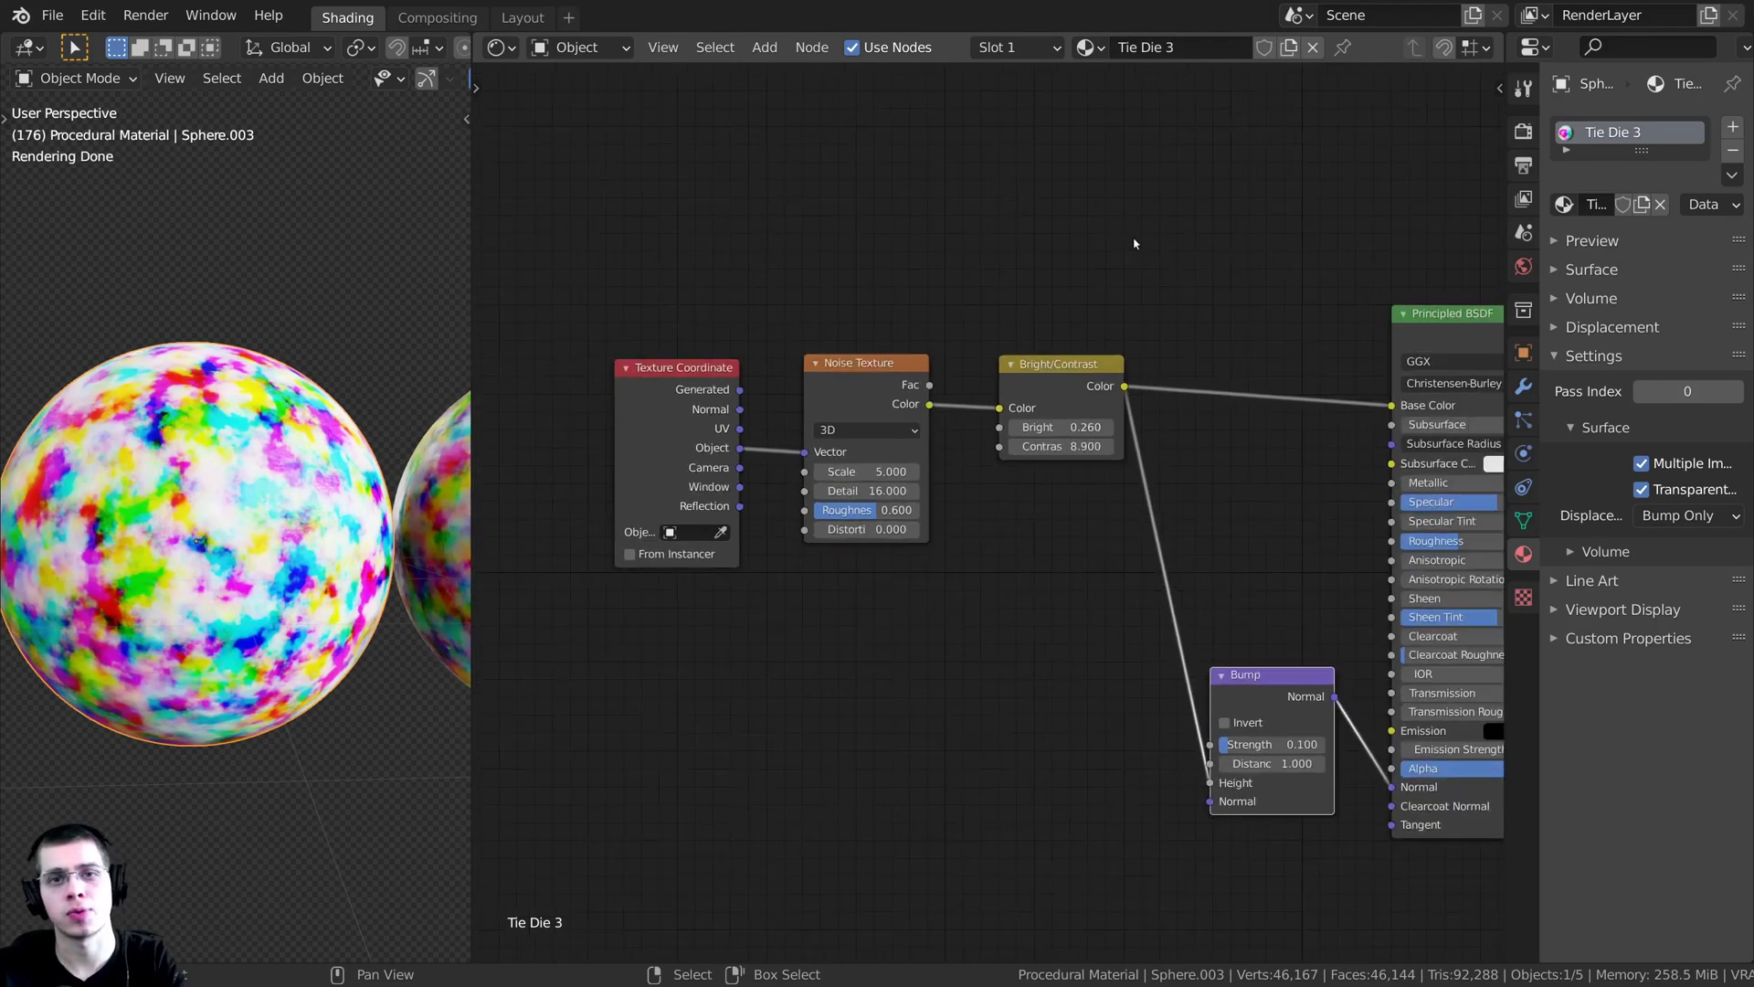
{"action": "scroll", "coordinate": [731, 464], "scroll_direction": "up", "scroll_amount": 3}
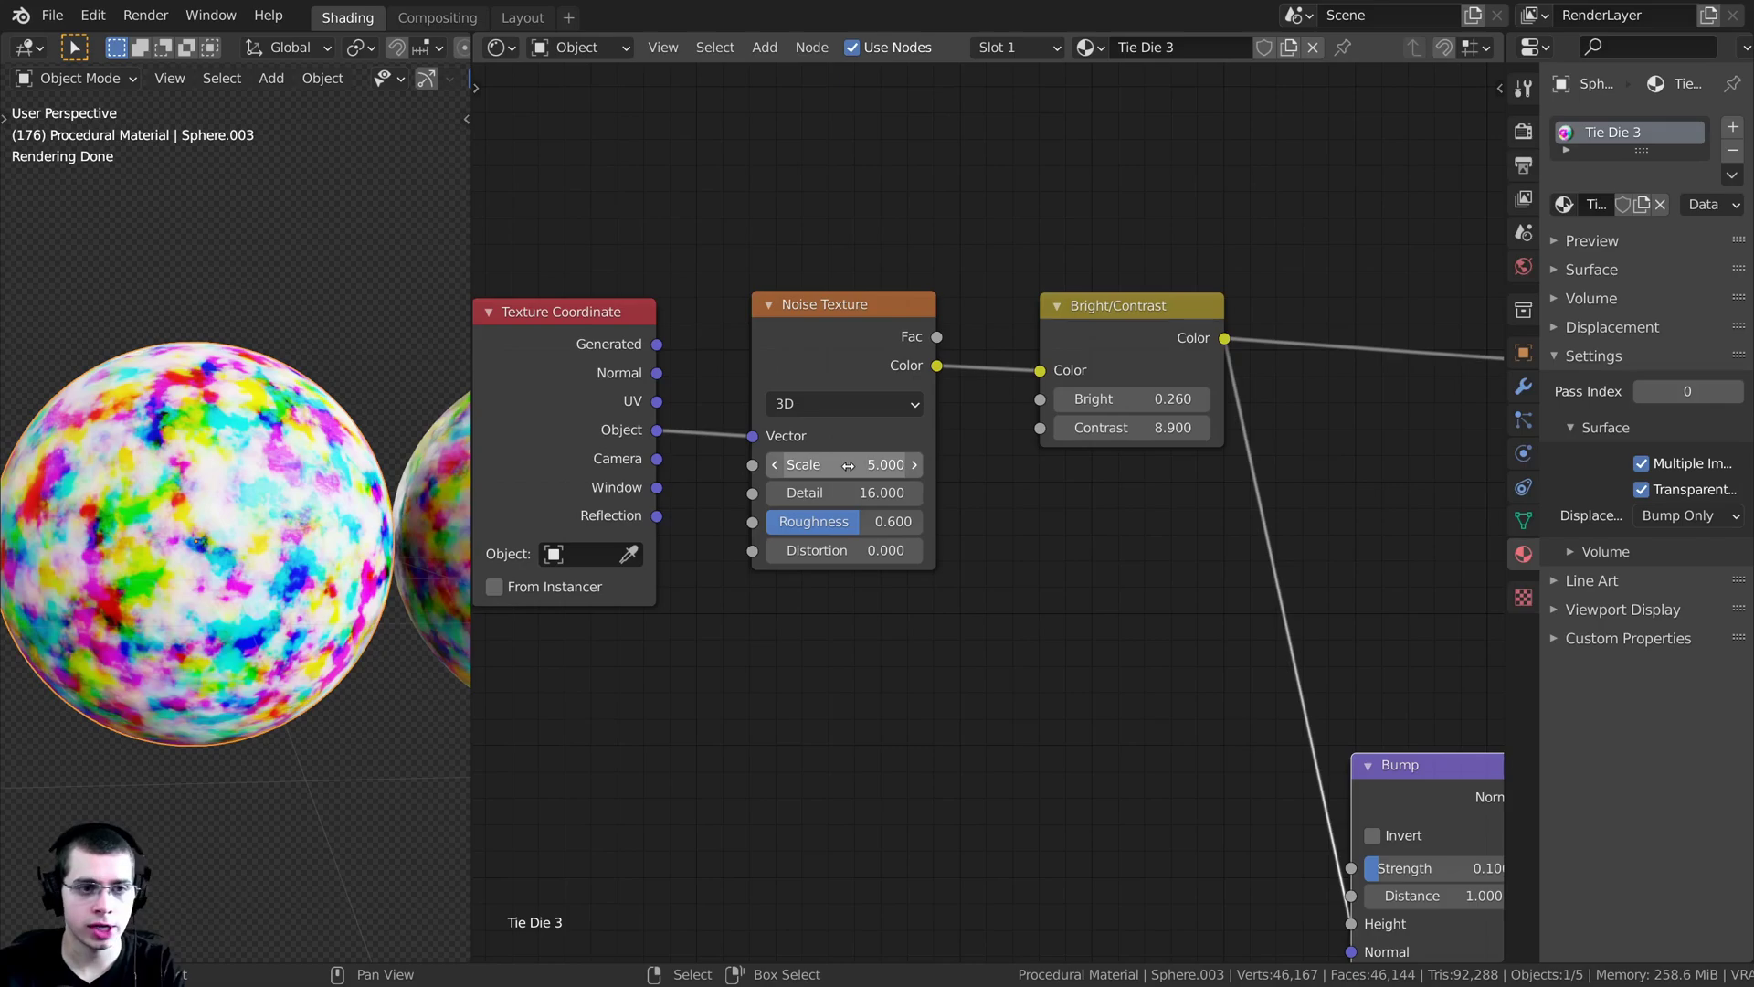
{"action": "type", "text": "4"}
{"action": "key", "text": "Return"}
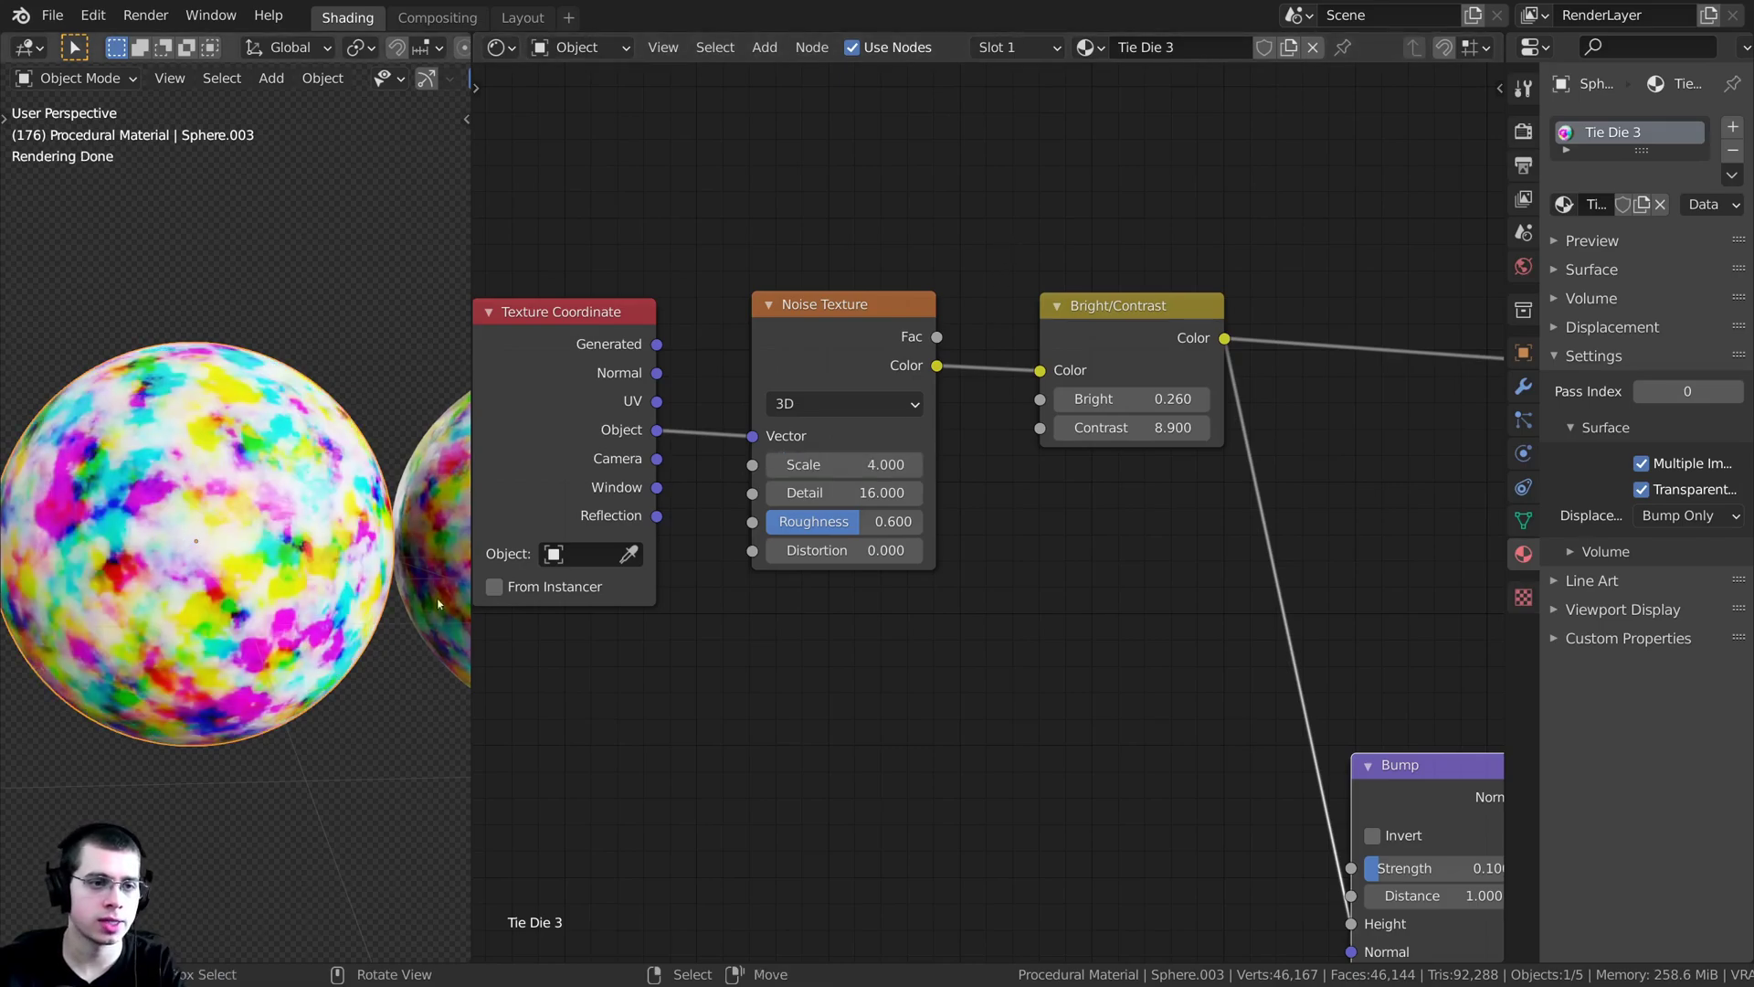
- Set the Bright/Contrast node's Bright value to -0.5 to turn the white areas of Tie Die 3 black
{"action": "middle_click_drag", "start_coordinate": [789, 490], "coordinate": [709, 517]}
{"action": "middle_click_drag", "start_coordinate": [1086, 427], "coordinate": [985, 424]}
{"action": "scroll", "coordinate": [986, 424], "scroll_direction": "up", "scroll_amount": 2}
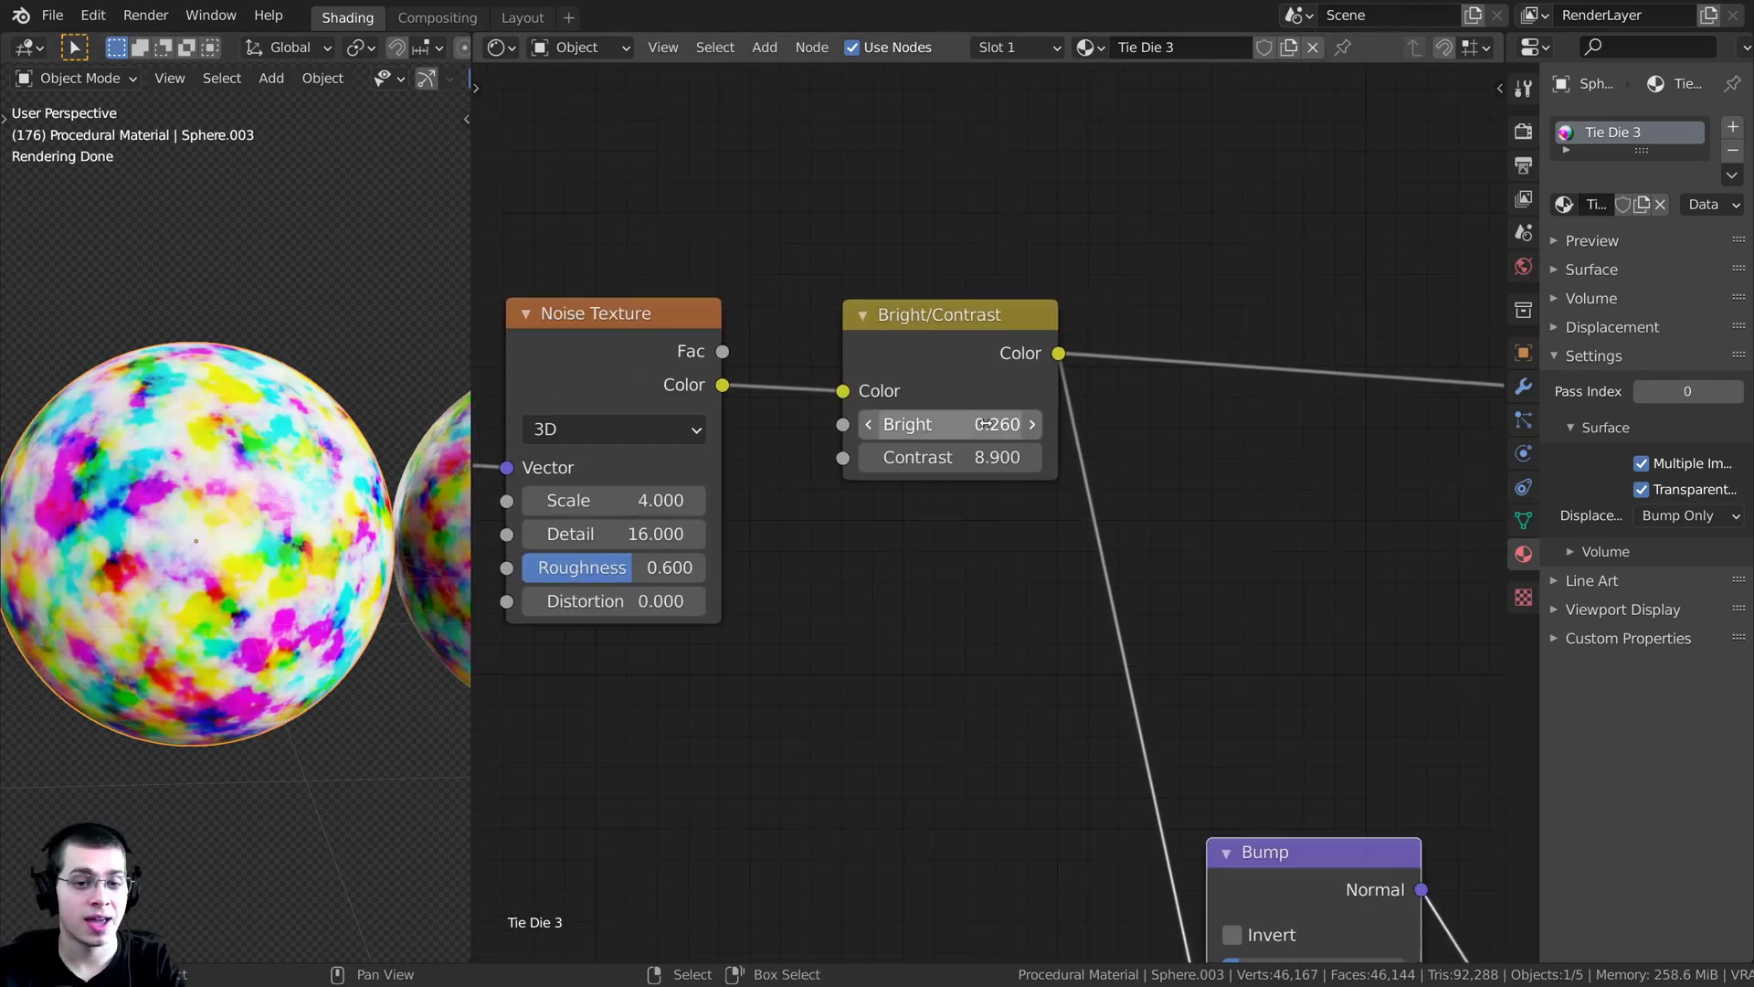
{"action": "left_click", "coordinate": [938, 424]}
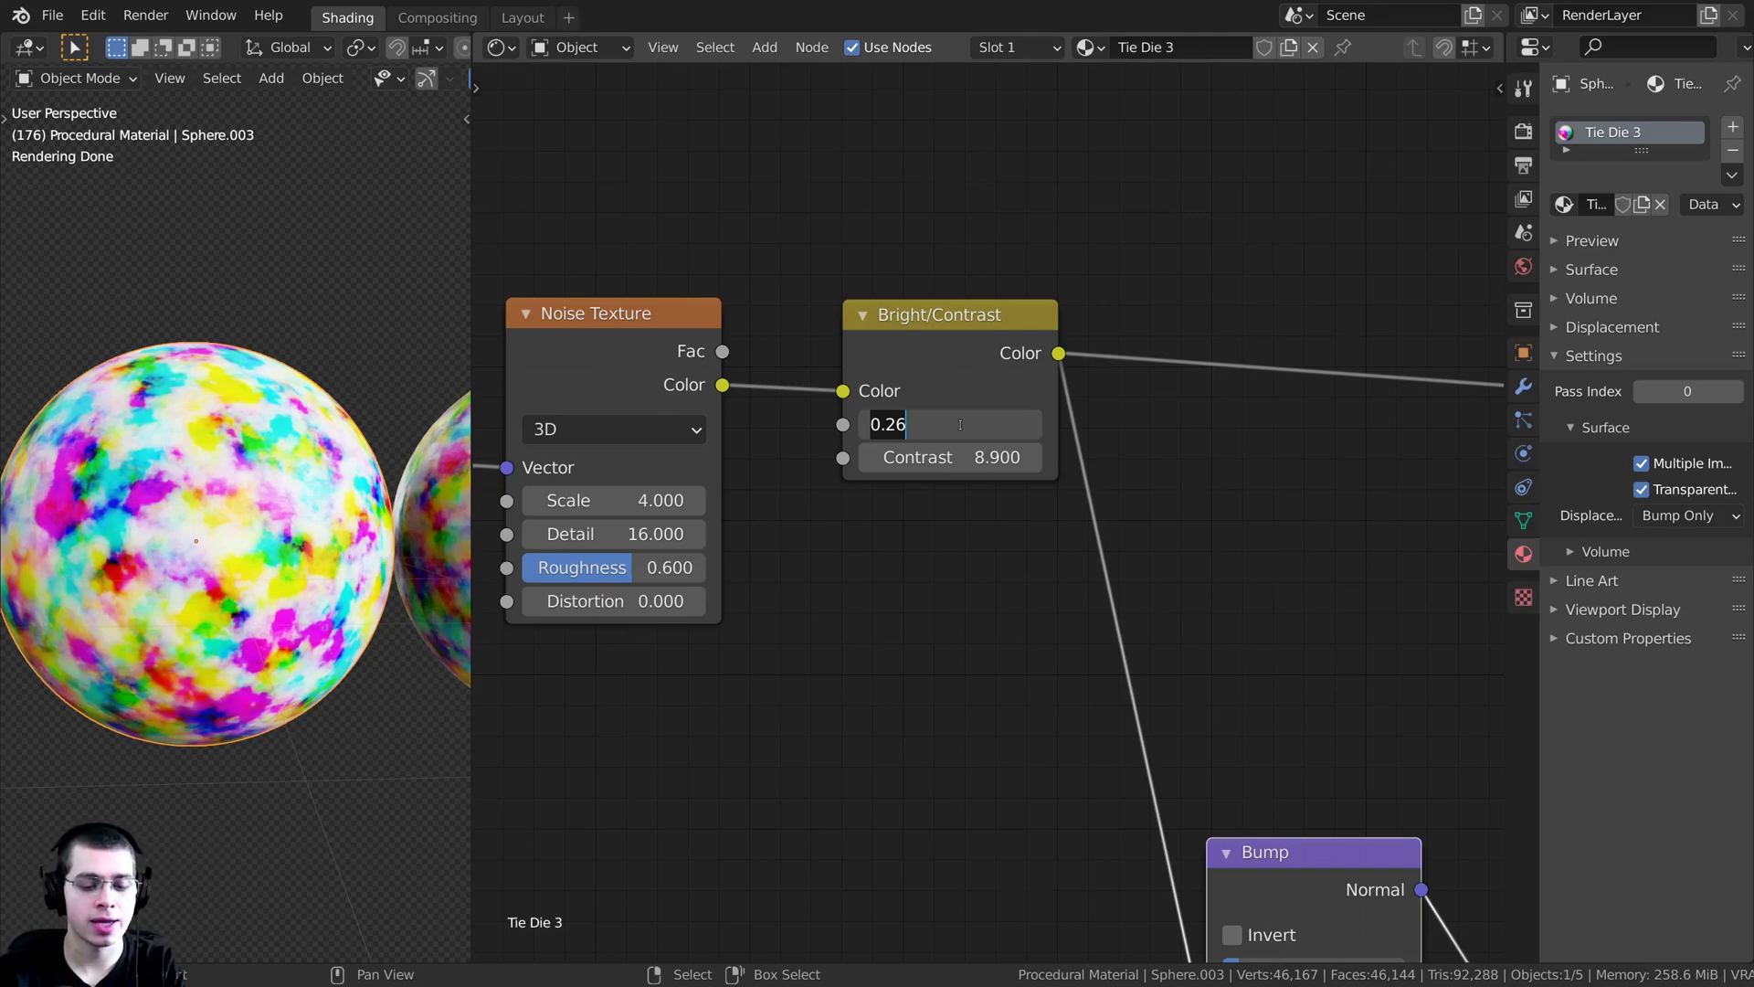
{"action": "type", "text": "-0.5"}
{"action": "key", "text": "Return"}
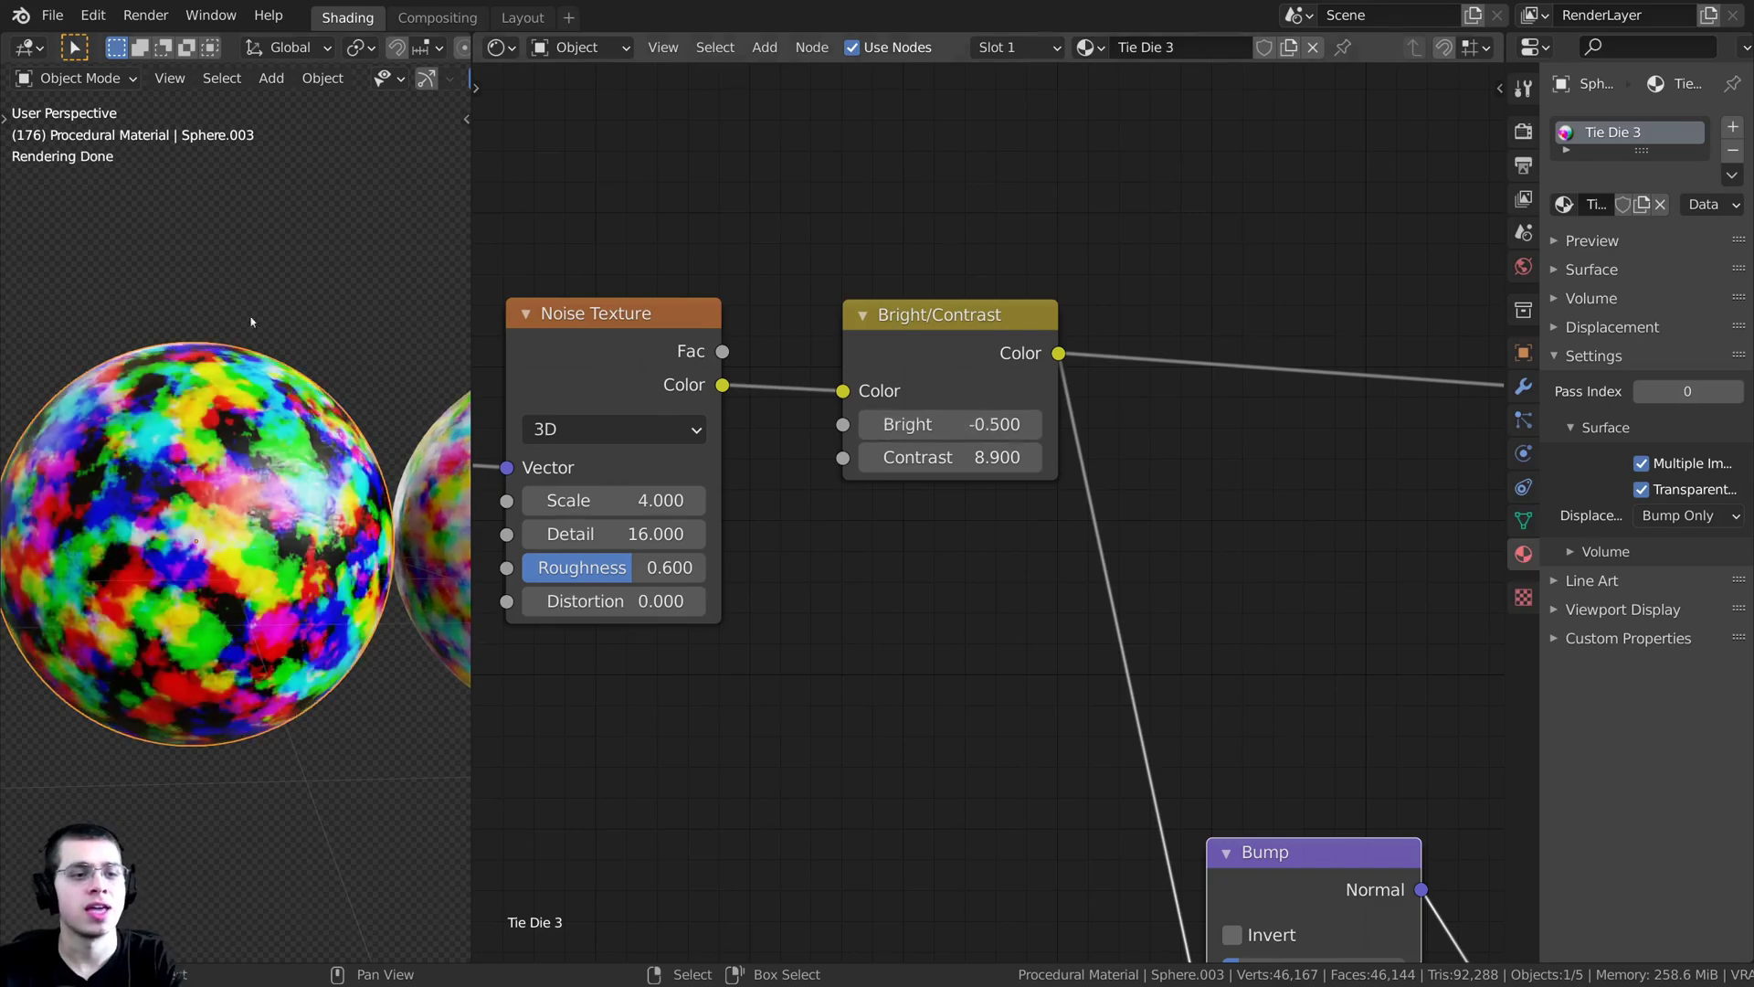
- Set the Noise Texture node's Roughness to 0.7 in the Tie Die 3 material
{"action": "scroll", "coordinate": [201, 498], "scroll_direction": "up", "scroll_amount": 1}
{"action": "mouse_move", "coordinate": [146, 524]}
{"action": "middle_mouse_down"}
{"action": "mouse_move", "coordinate": [210, 523]}
{"action": "mouse_move", "coordinate": [284, 402]}
{"action": "middle_mouse_up"}
{"action": "scroll", "coordinate": [805, 536], "scroll_direction": "up", "scroll_amount": 1}
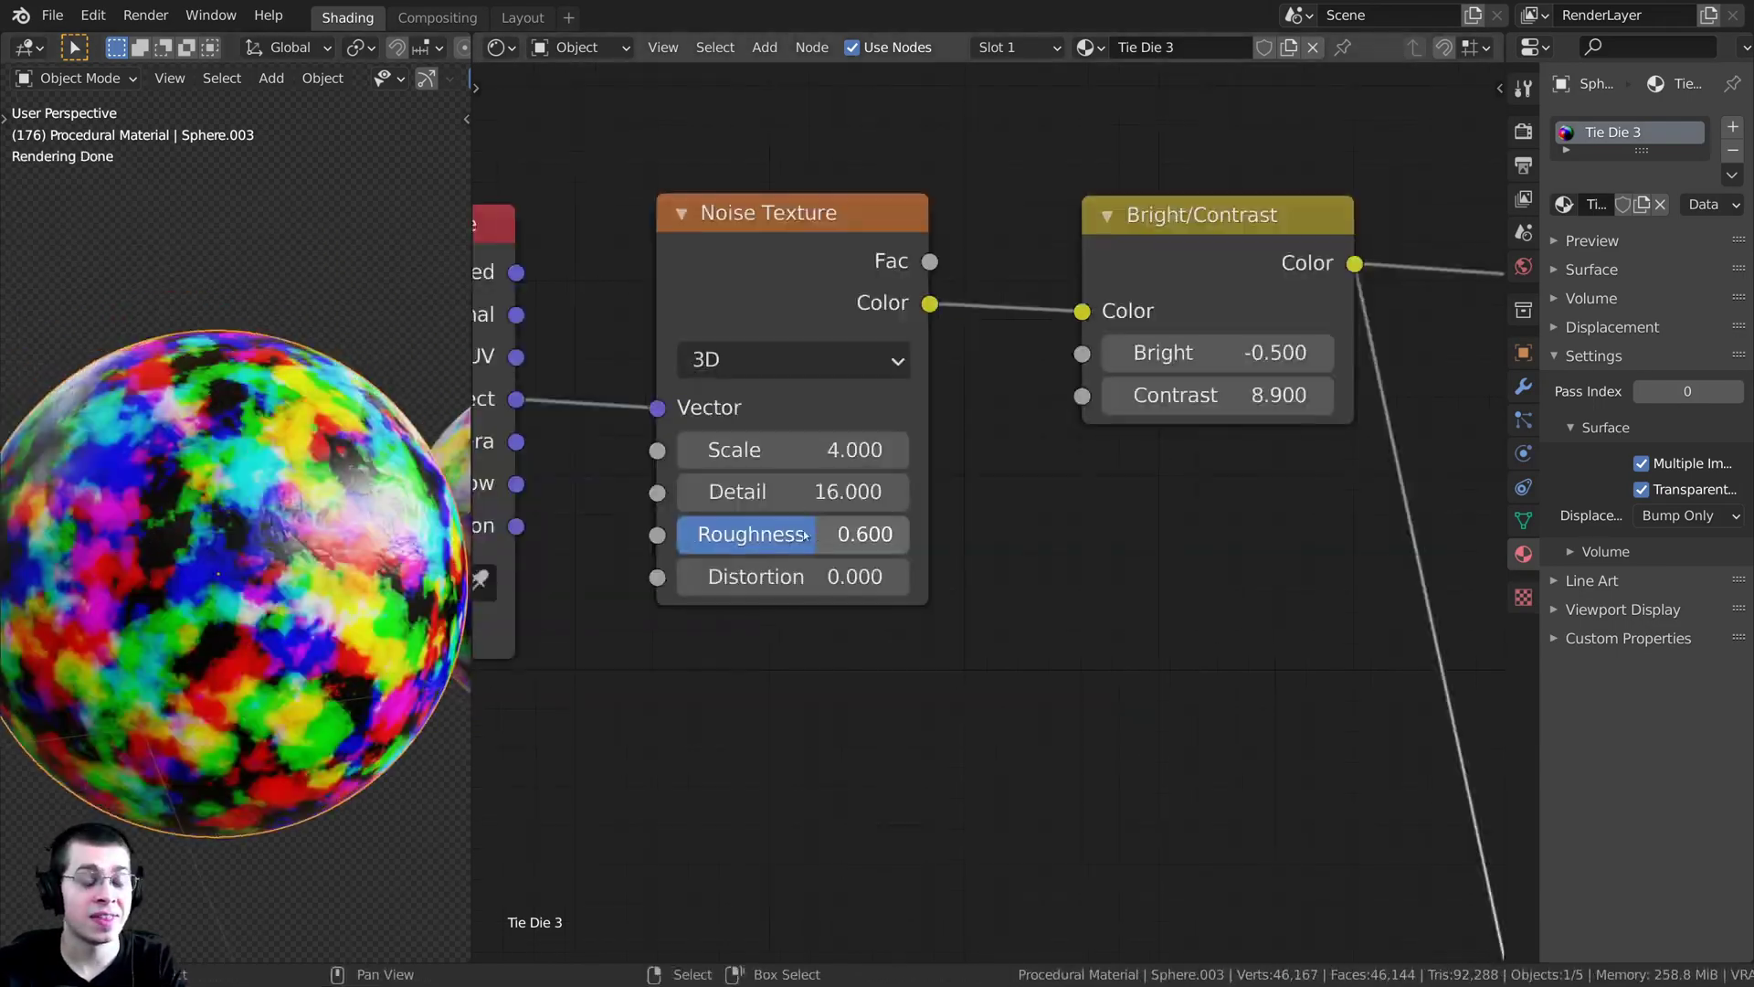
{"action": "double_click", "coordinate": [792, 538]}
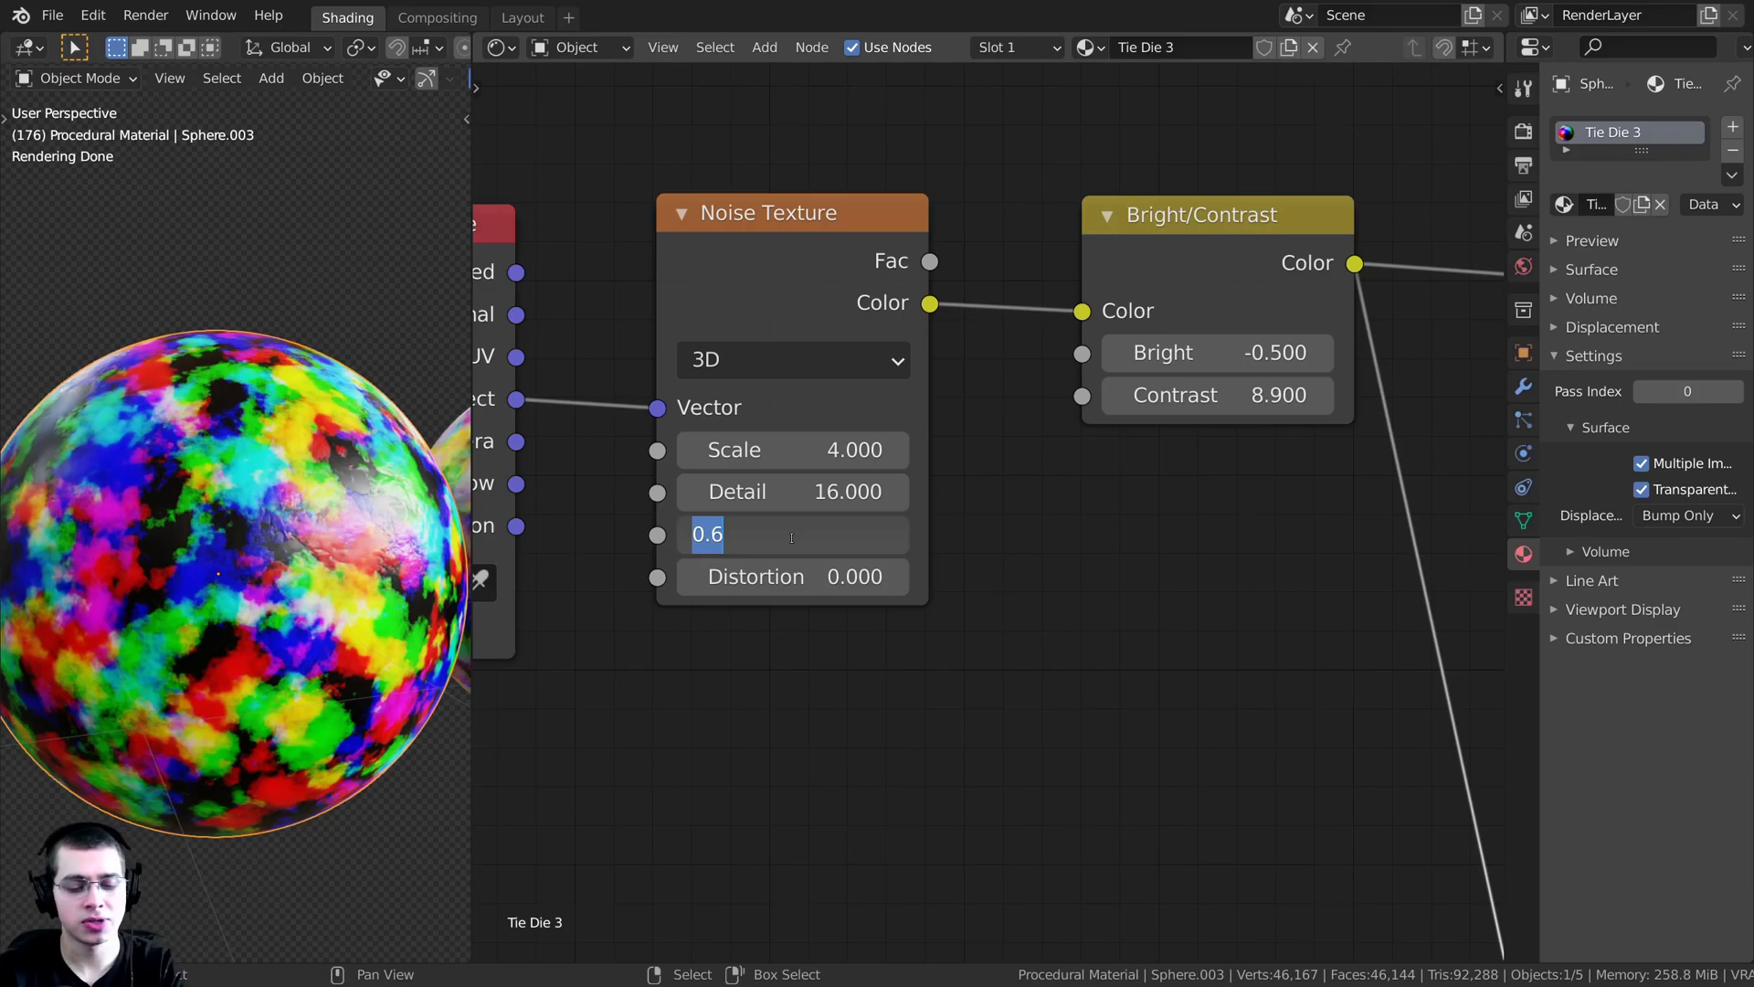
{"action": "type", "text": ".7"}
{"action": "key", "text": "Return"}
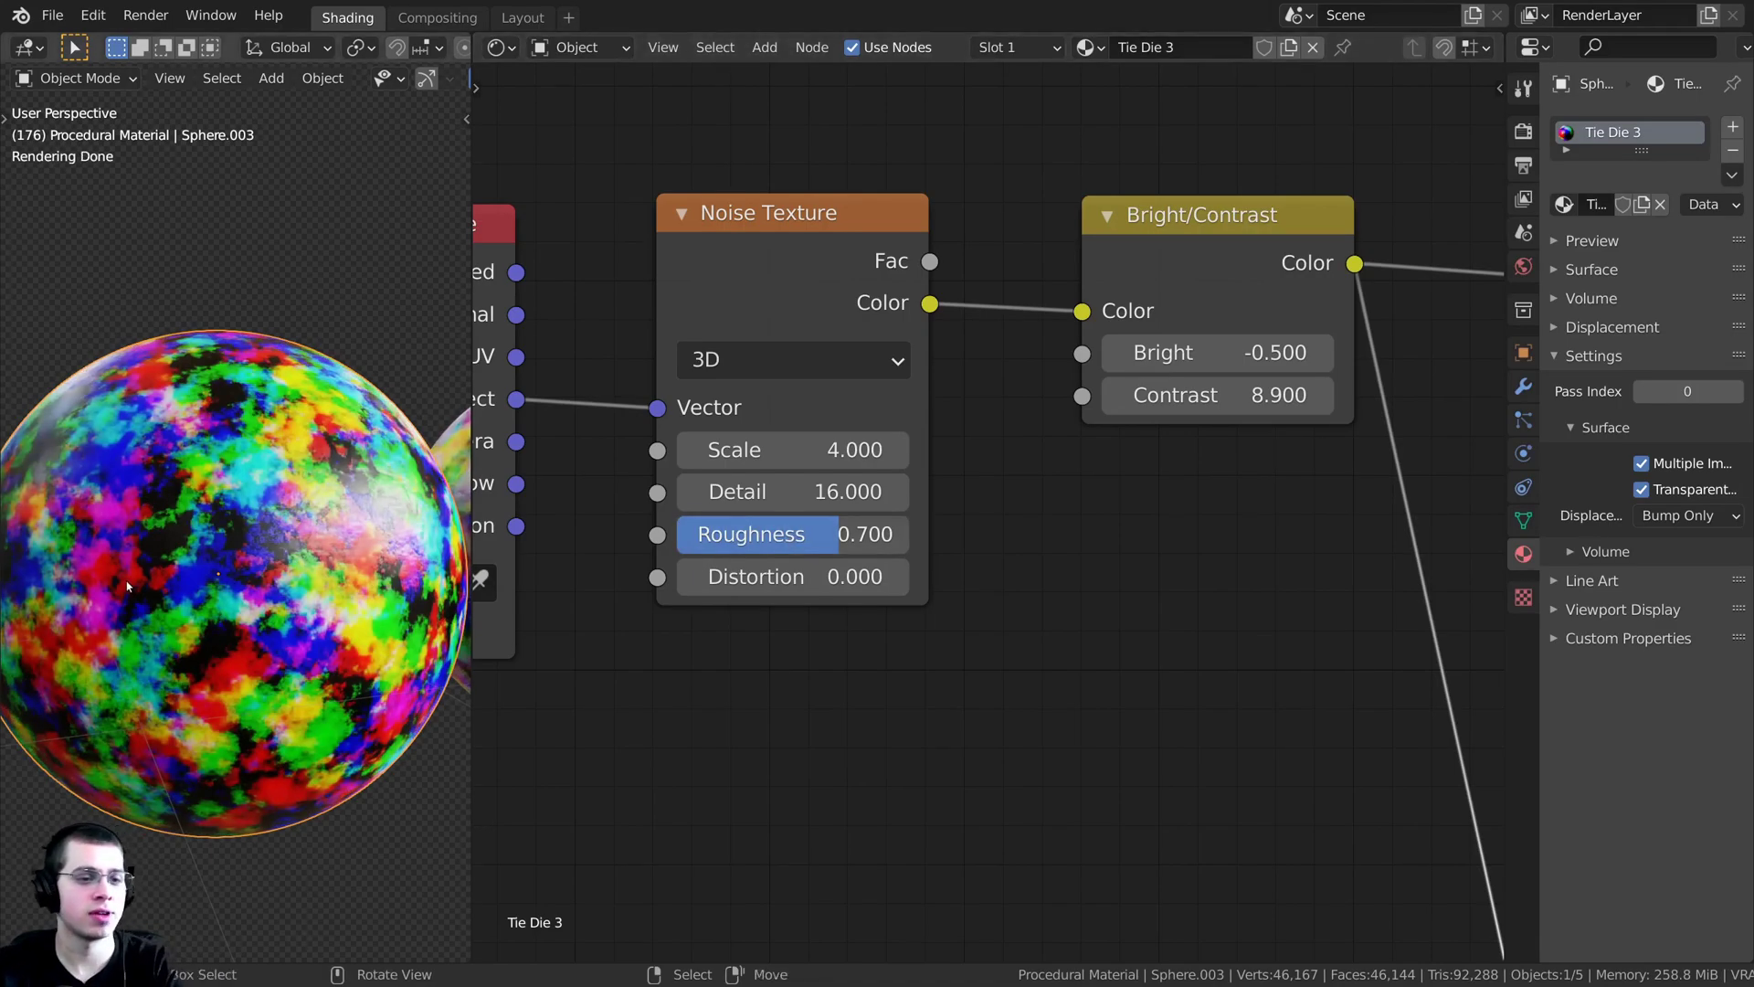
- Check the dark tie-dye sphere's pattern up close and widen the 3D viewport to show more of the spheres
{"action": "scroll", "coordinate": [145, 475], "scroll_direction": "up", "scroll_amount": 5}
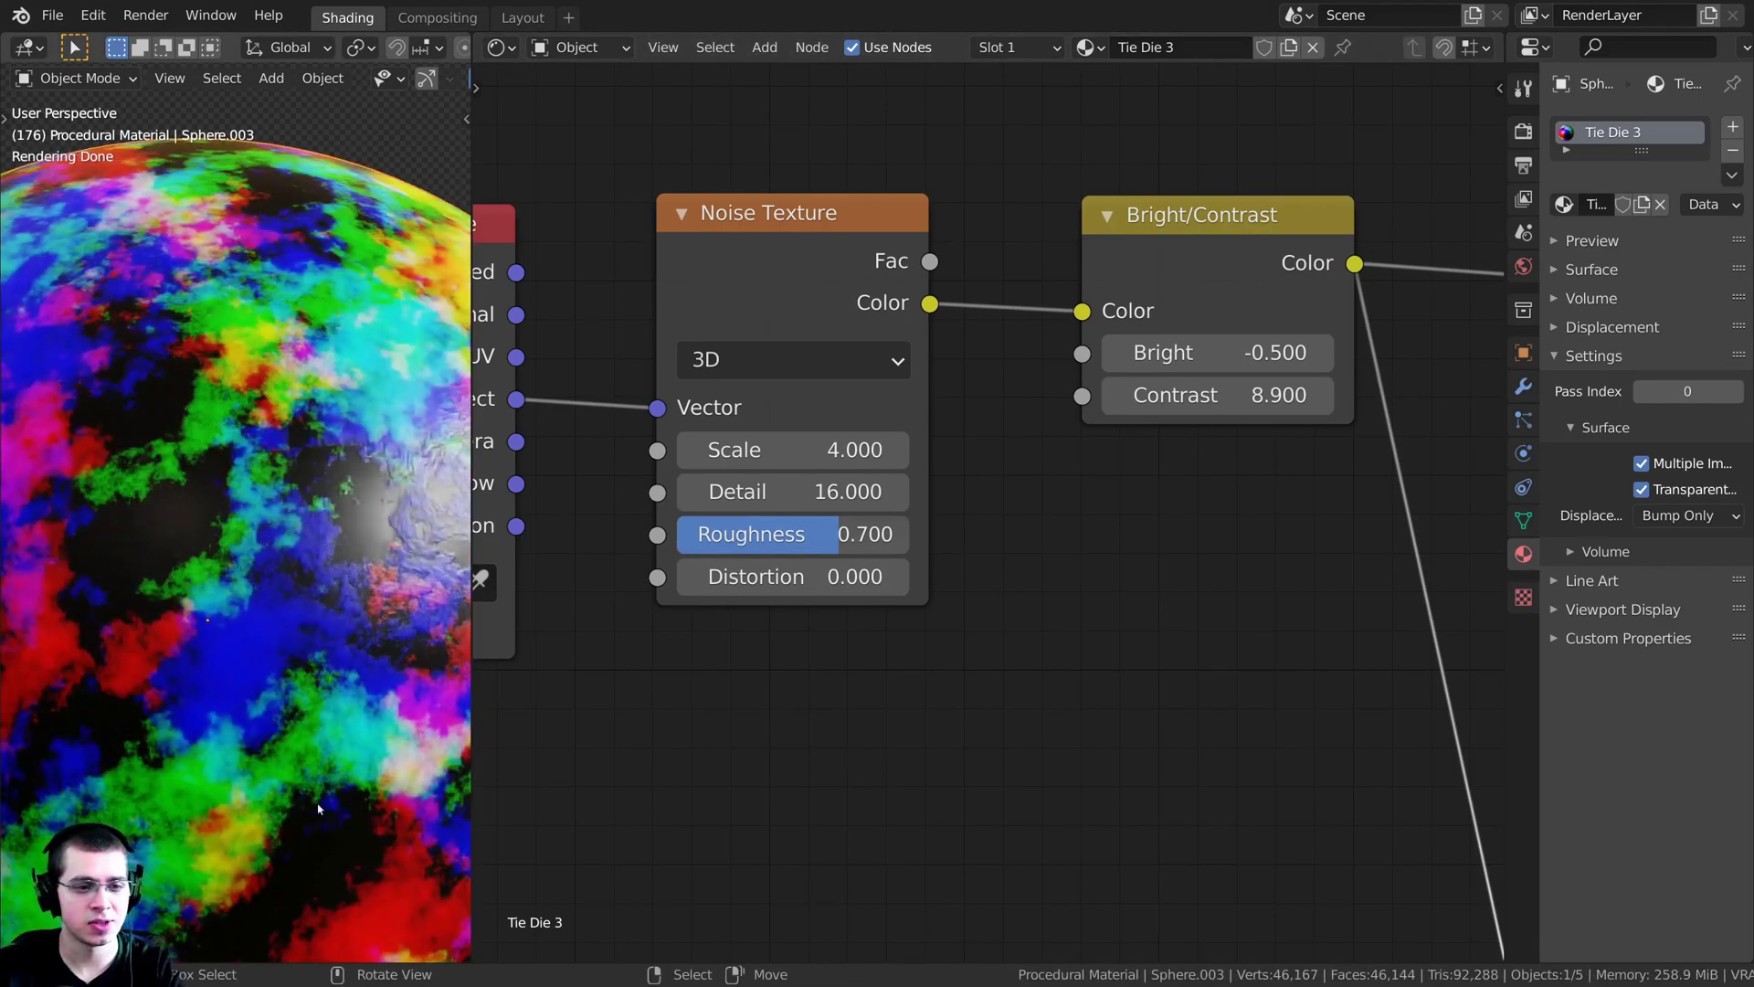
{"action": "scroll", "coordinate": [303, 759], "scroll_direction": "down", "scroll_amount": 5}
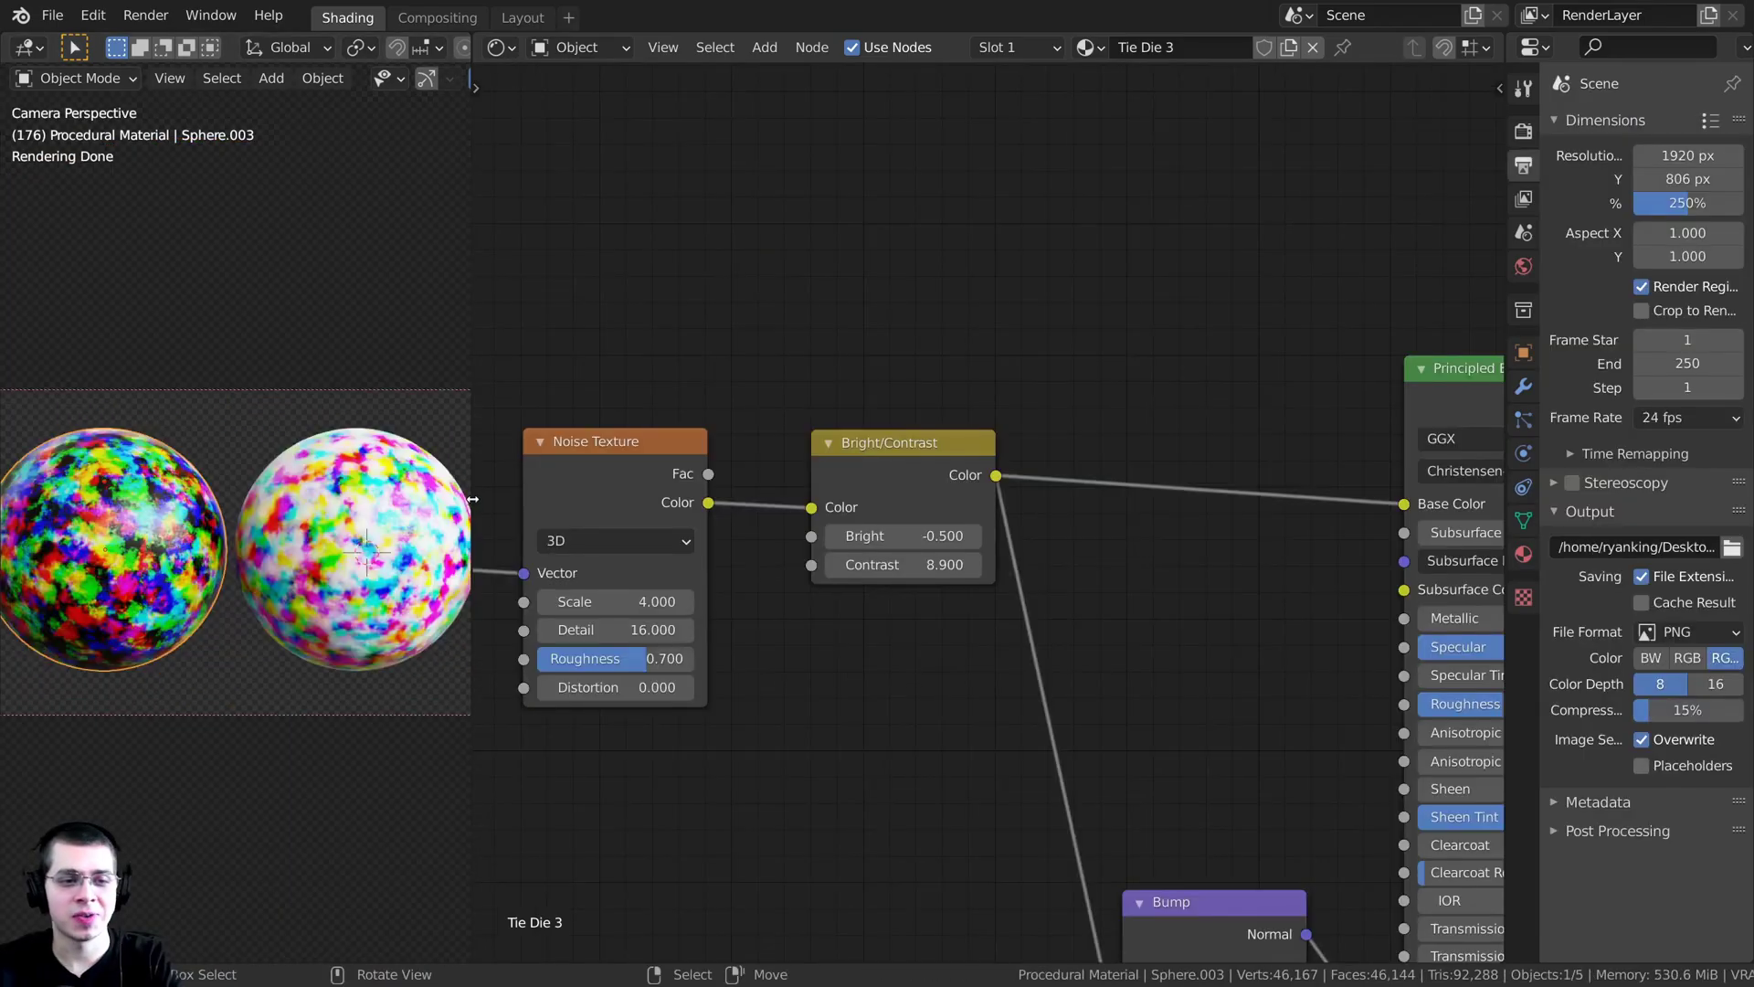
{"action": "left_click_drag", "start_coordinate": [471, 498], "coordinate": [552, 498]}
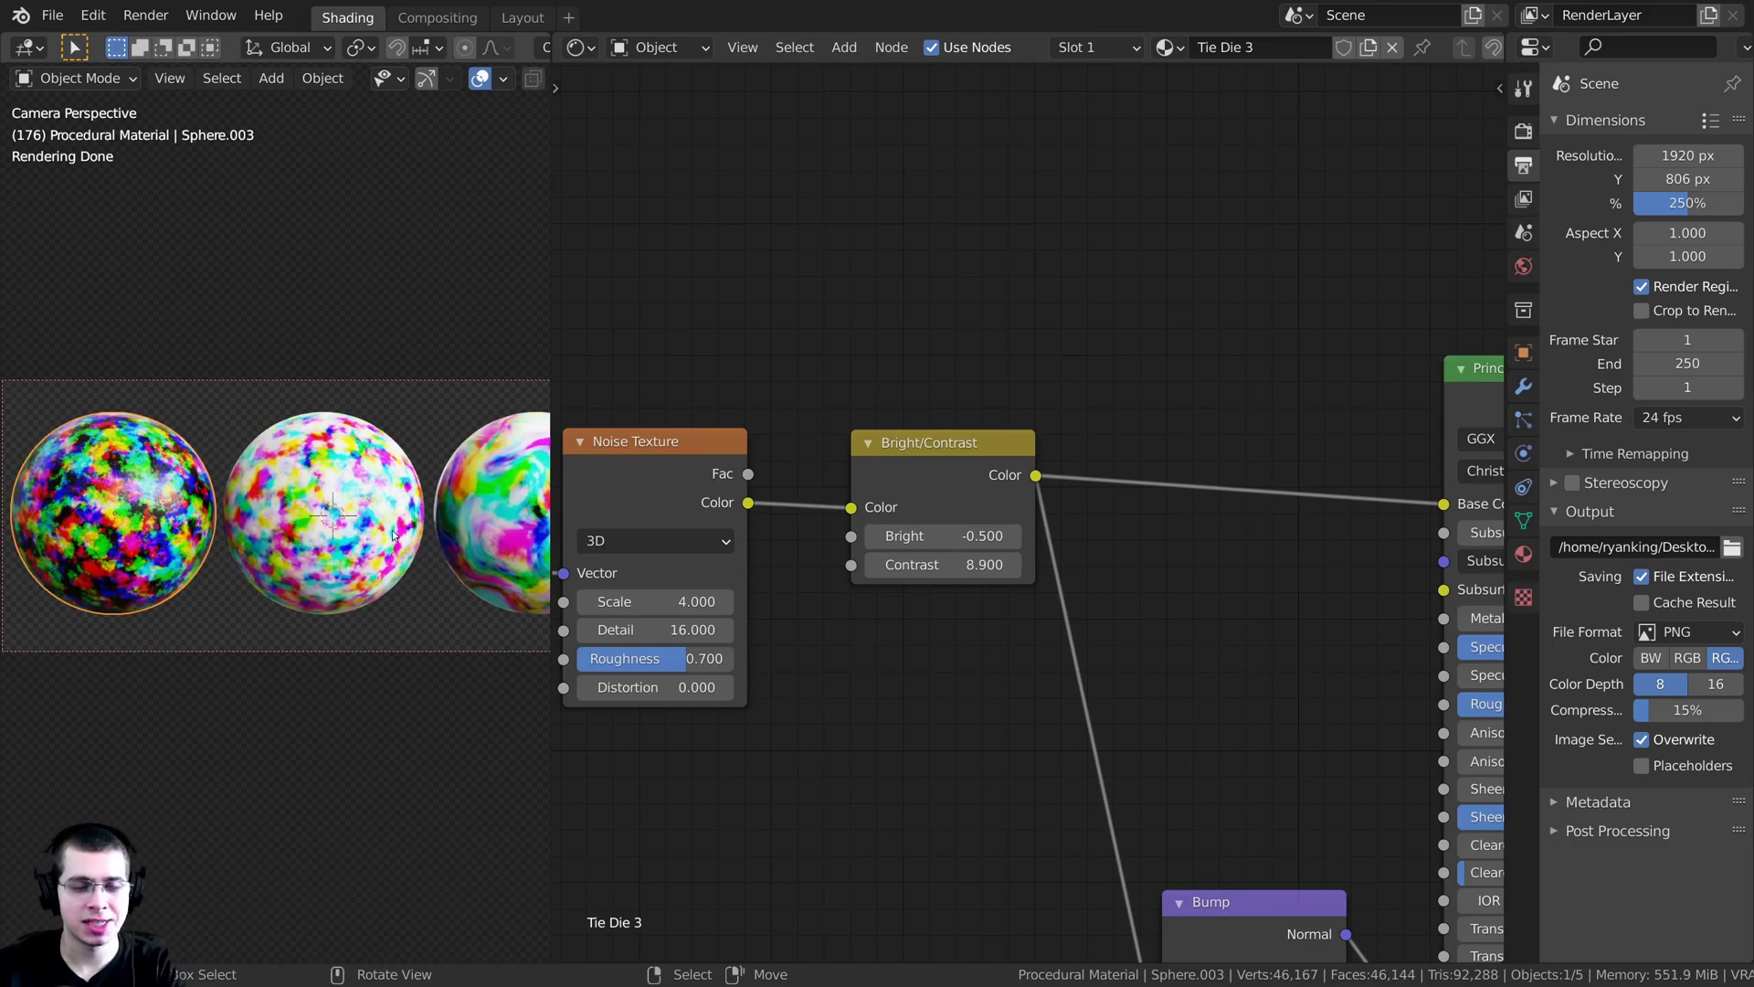
- Insert a Hue/Saturation node between the Bright/Contrast node and the Principled BSDF's Base Color in the Tie Die 3 material
{"action": "scroll", "coordinate": [979, 430], "scroll_direction": "up", "scroll_amount": 2}
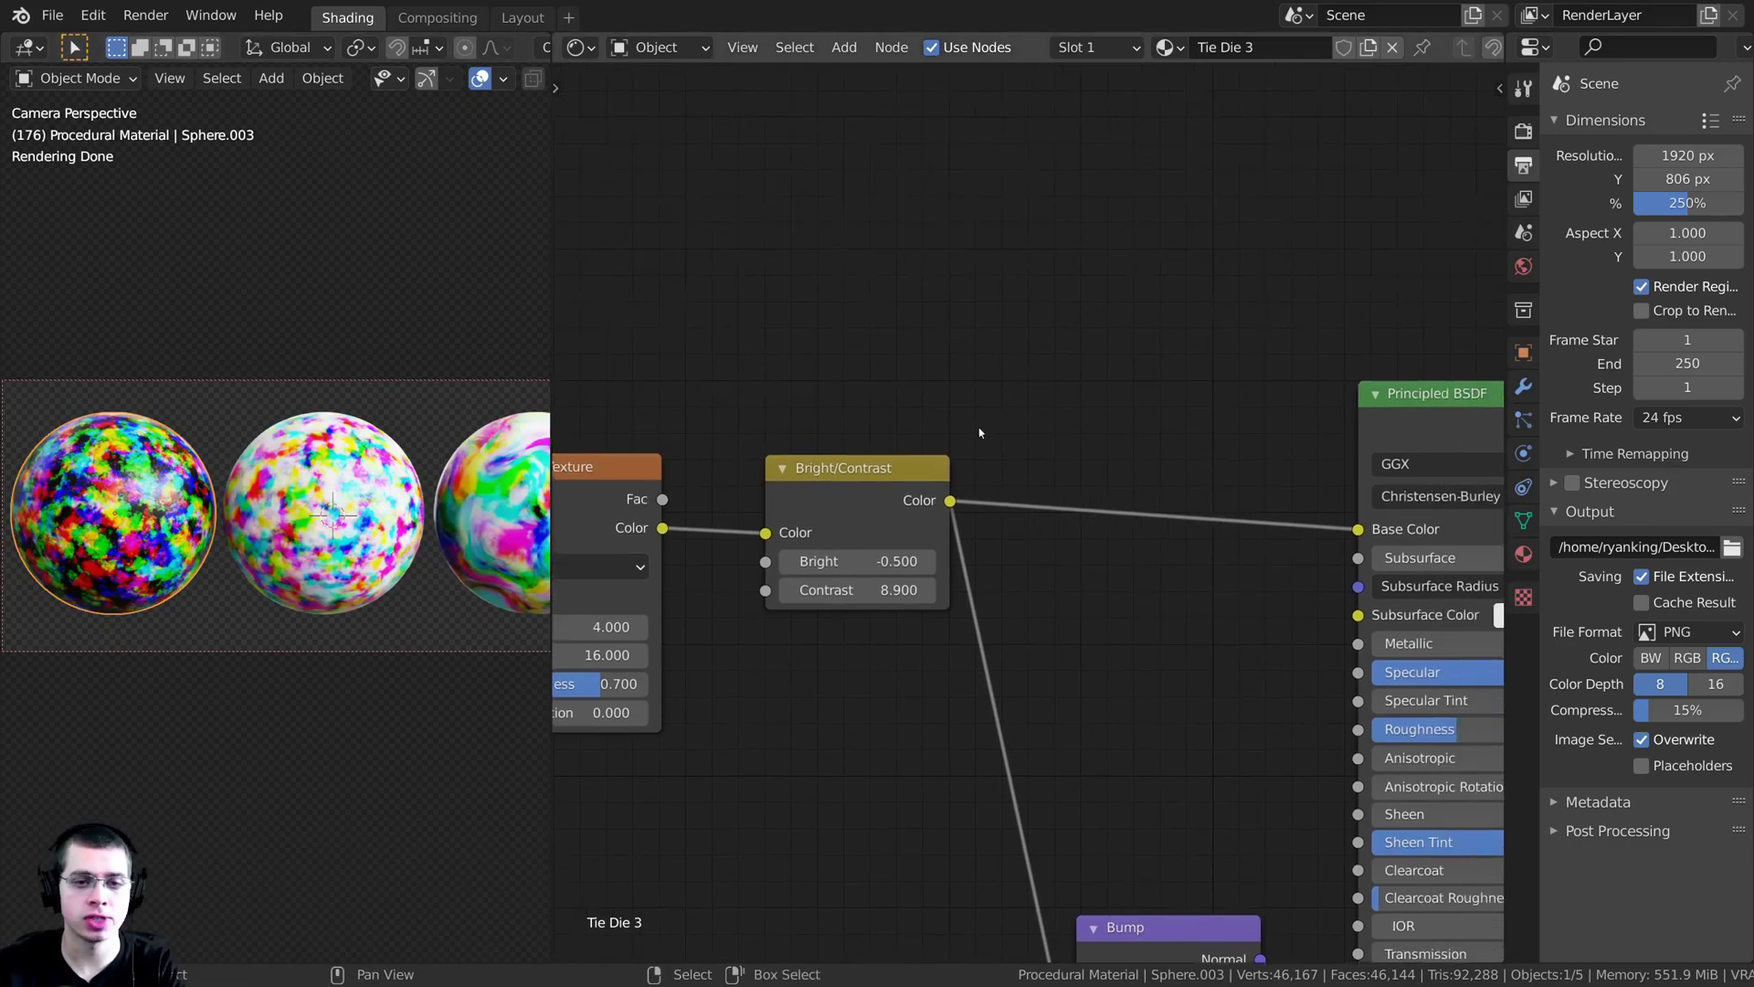
{"action": "key", "text": "shift+a"}
{"action": "left_click", "coordinate": [932, 307]}
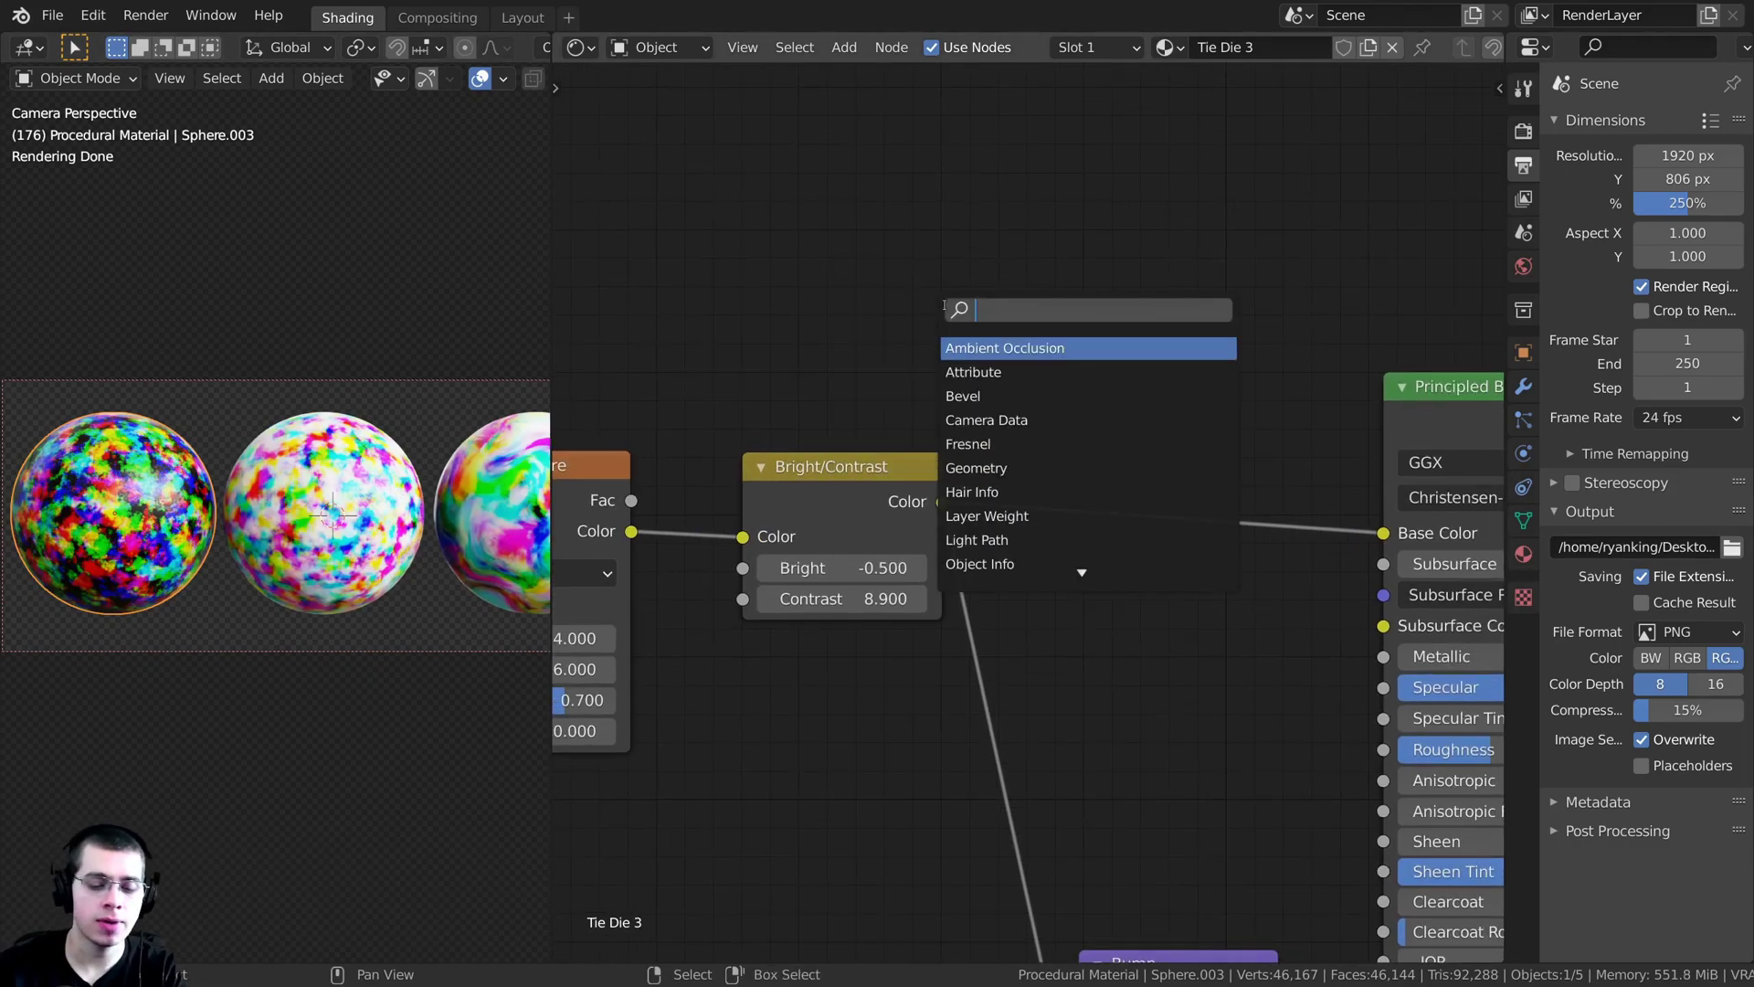
{"action": "type", "text": "hue"}
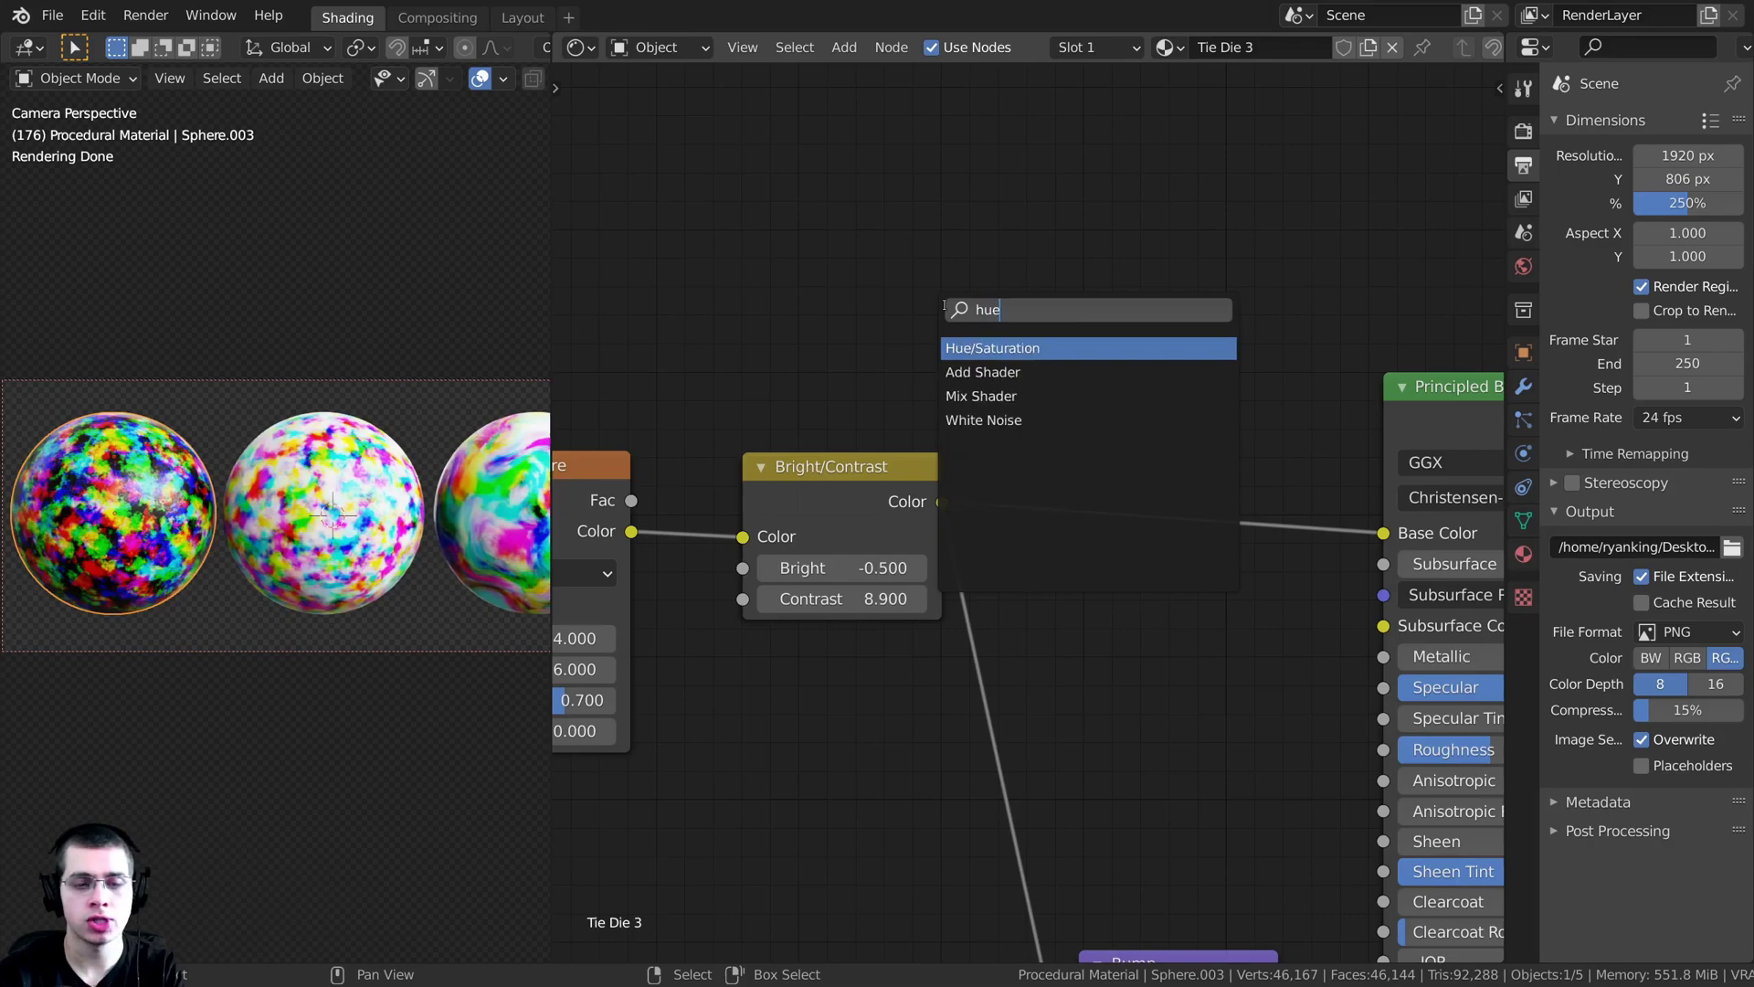
{"action": "left_click", "coordinate": [980, 348]}
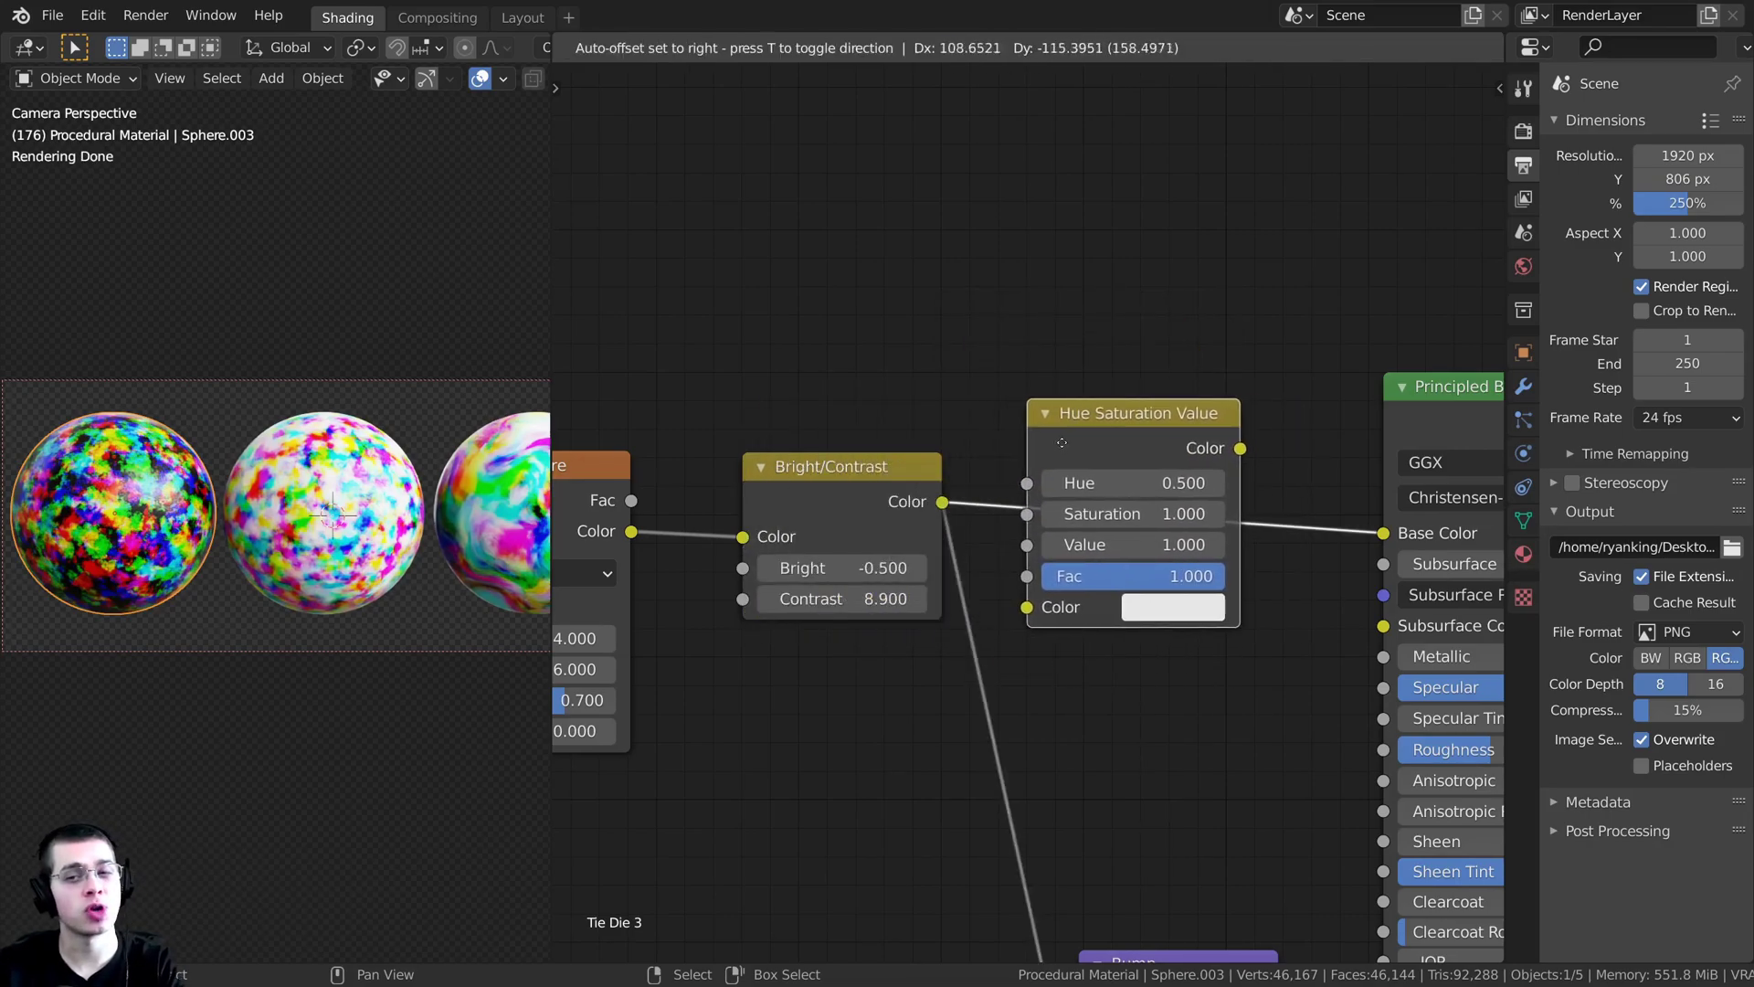
{"action": "left_click", "coordinate": [1091, 447]}
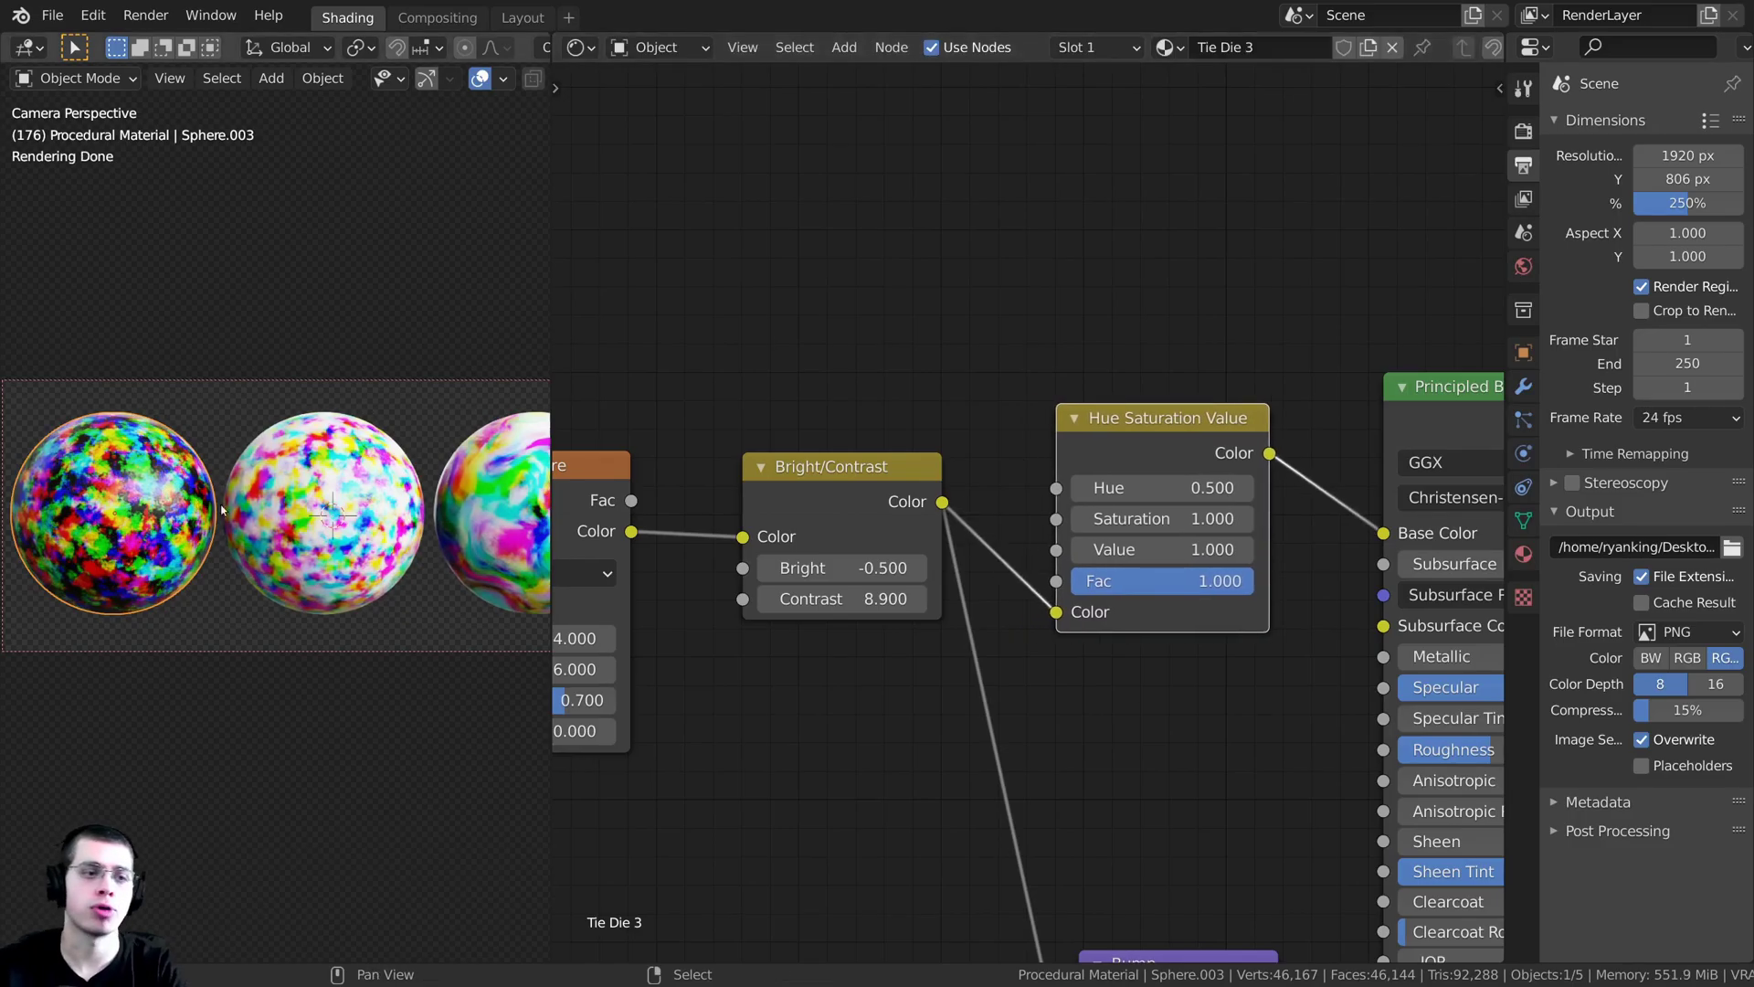
- Set the Hue Saturation Value node's Hue to 1 in Tie Die 3 and inspect the sphere's recoloured pattern up close
{"action": "scroll", "coordinate": [223, 509], "scroll_direction": "up", "scroll_amount": 3}
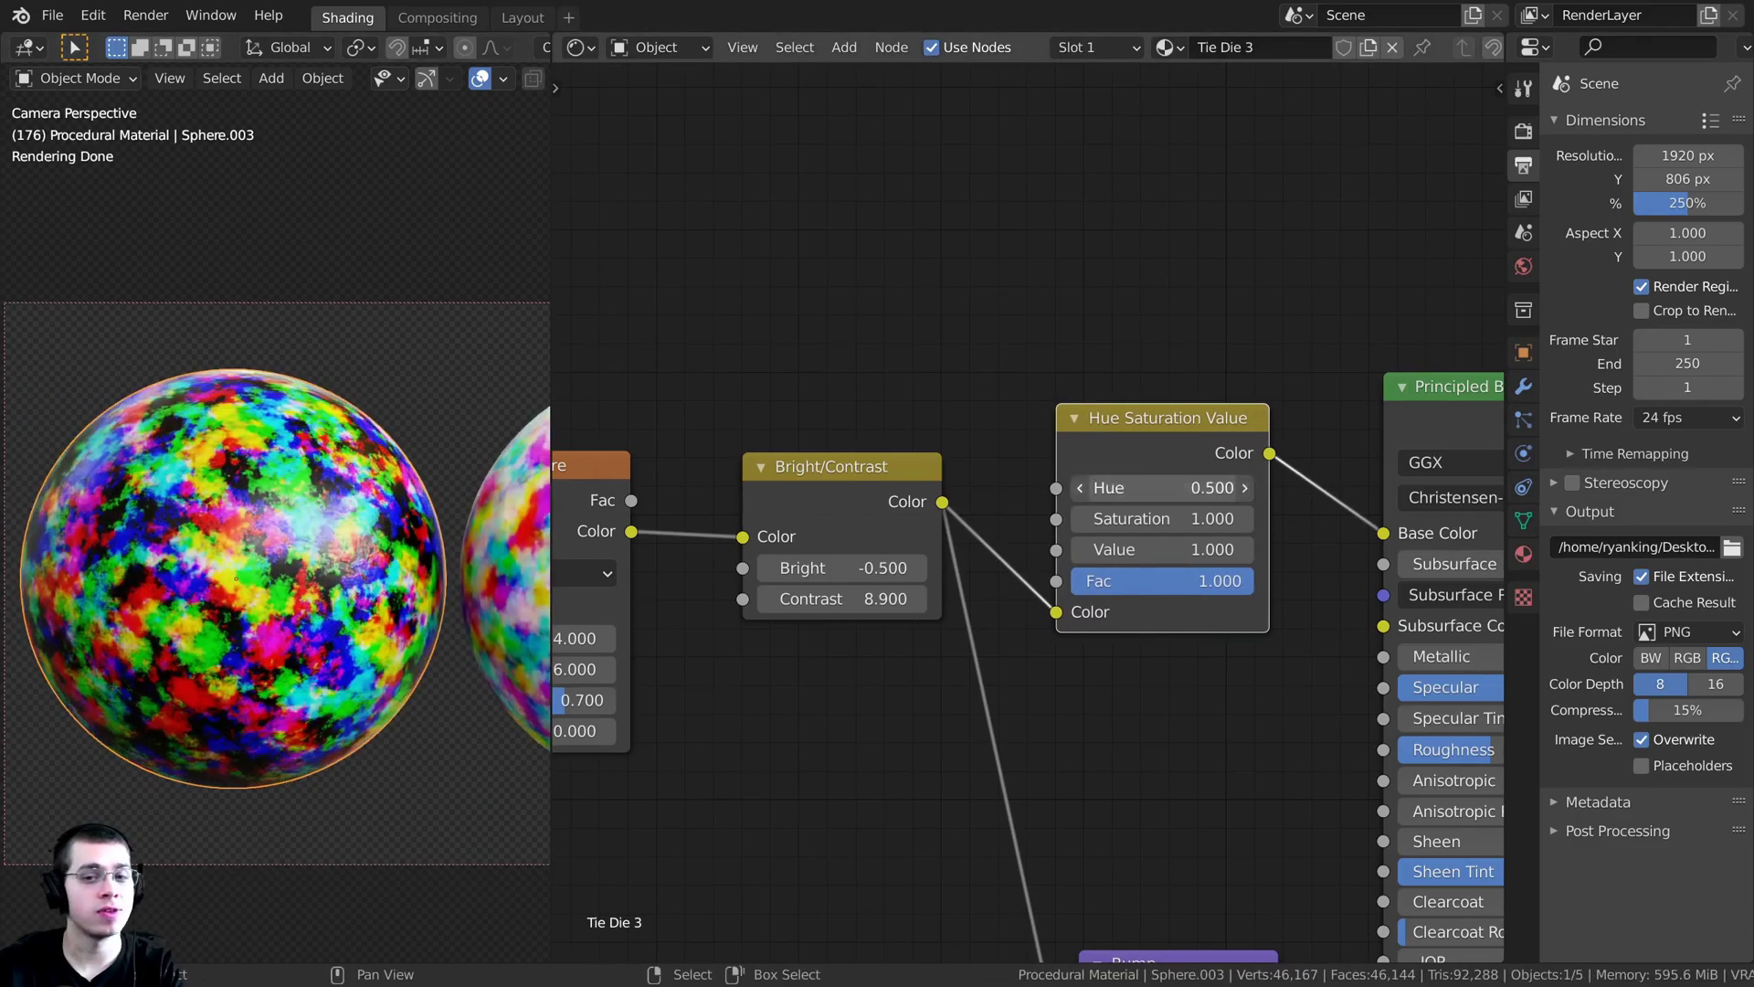
{"action": "left_click_drag", "start_coordinate": [1161, 487], "coordinate": [1284, 487]}
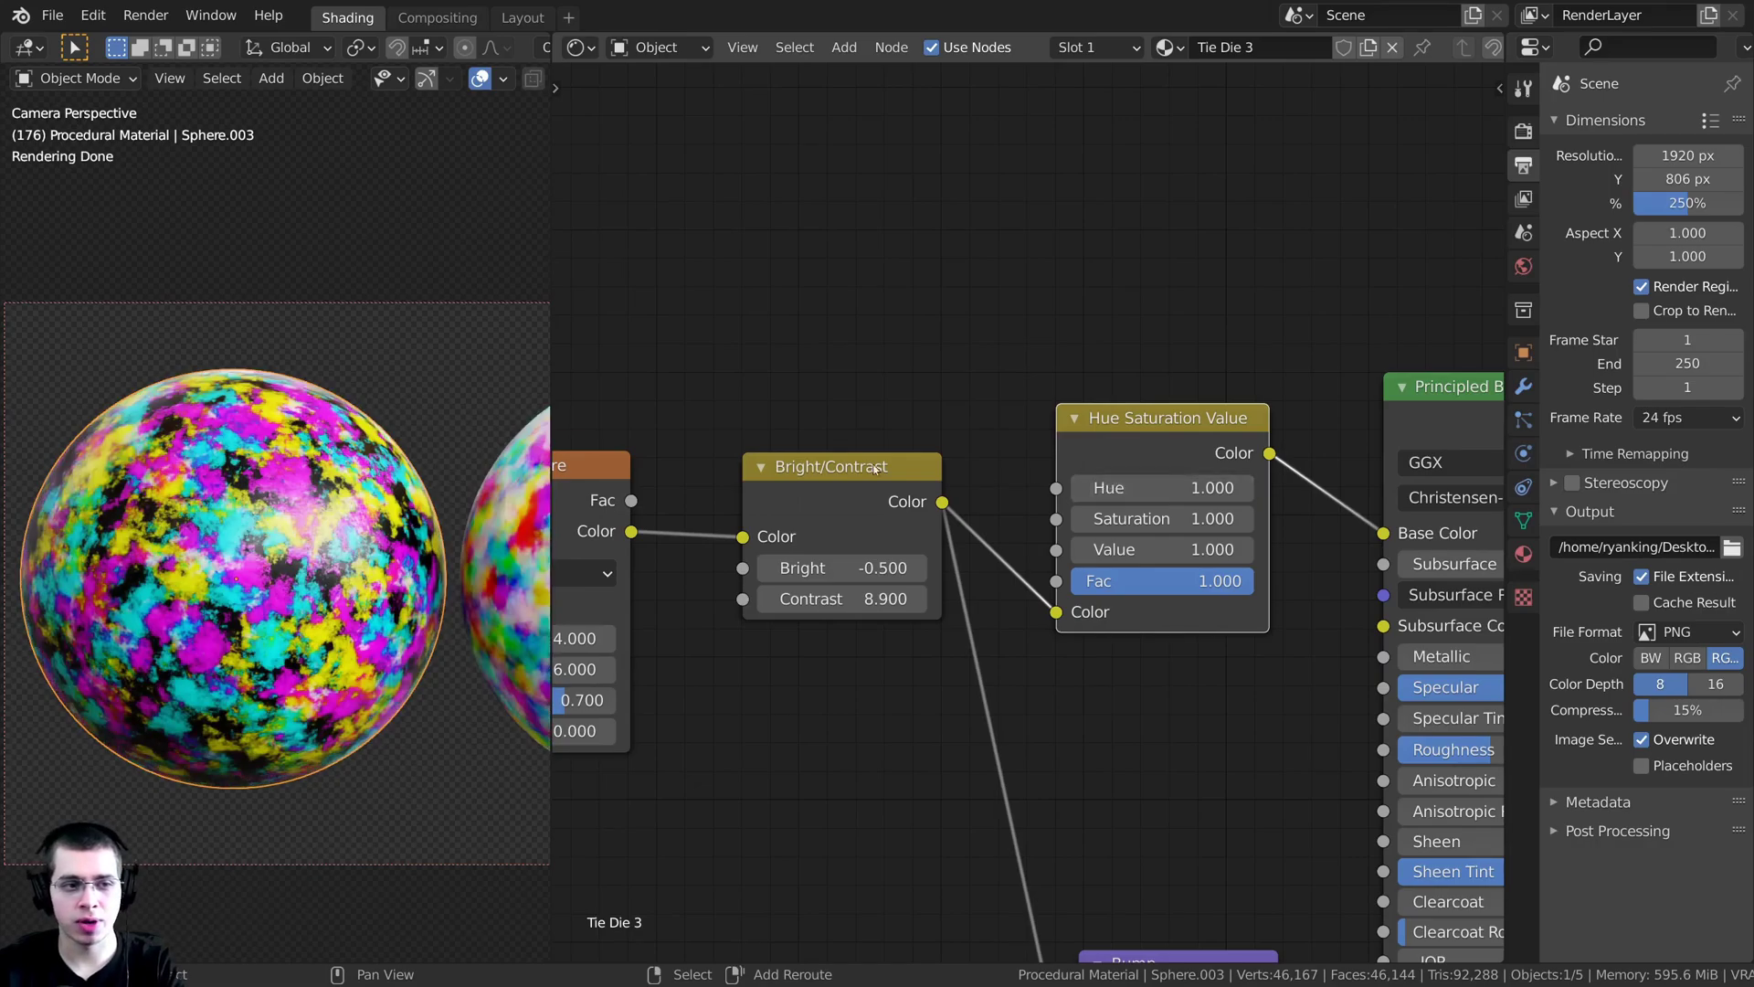
{"action": "scroll", "coordinate": [198, 530], "scroll_direction": "up", "scroll_amount": 2}
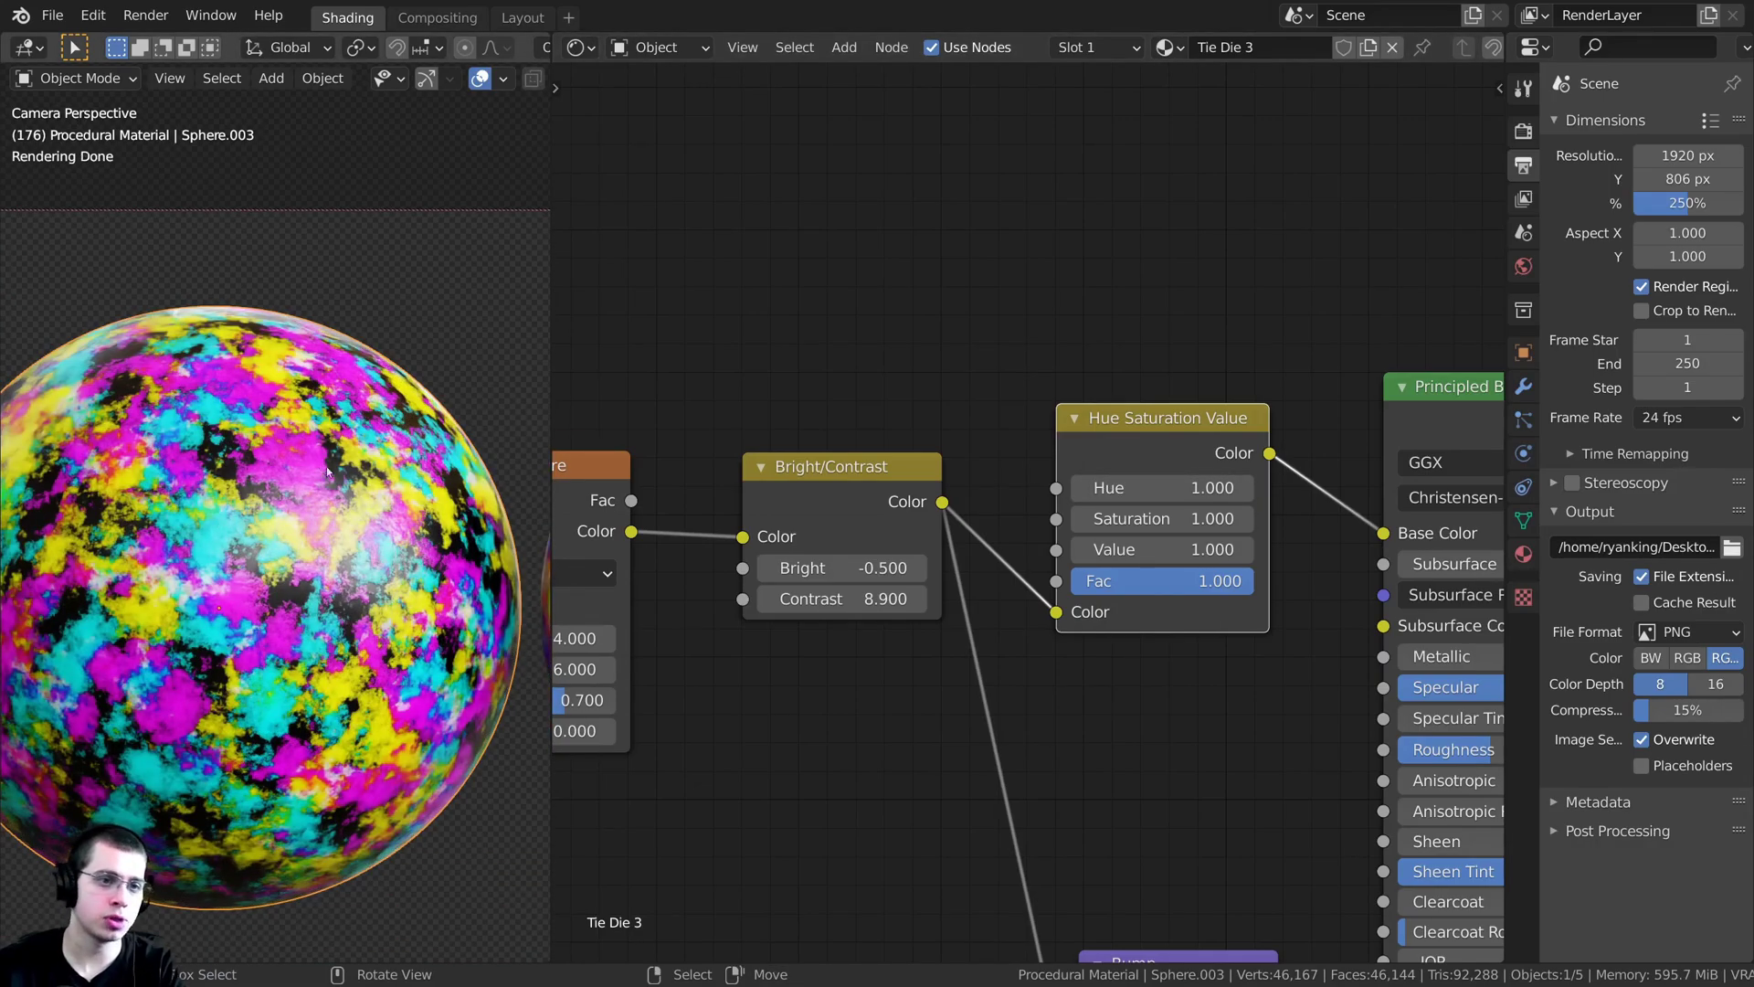
- Try other Hue amounts on the Tie Die 3 sphere, ending with a Hue of -5
{"action": "left_click_drag", "start_coordinate": [1161, 487], "coordinate": [763, 493]}
{"action": "scroll", "coordinate": [391, 568], "scroll_direction": "down", "scroll_amount": 1}
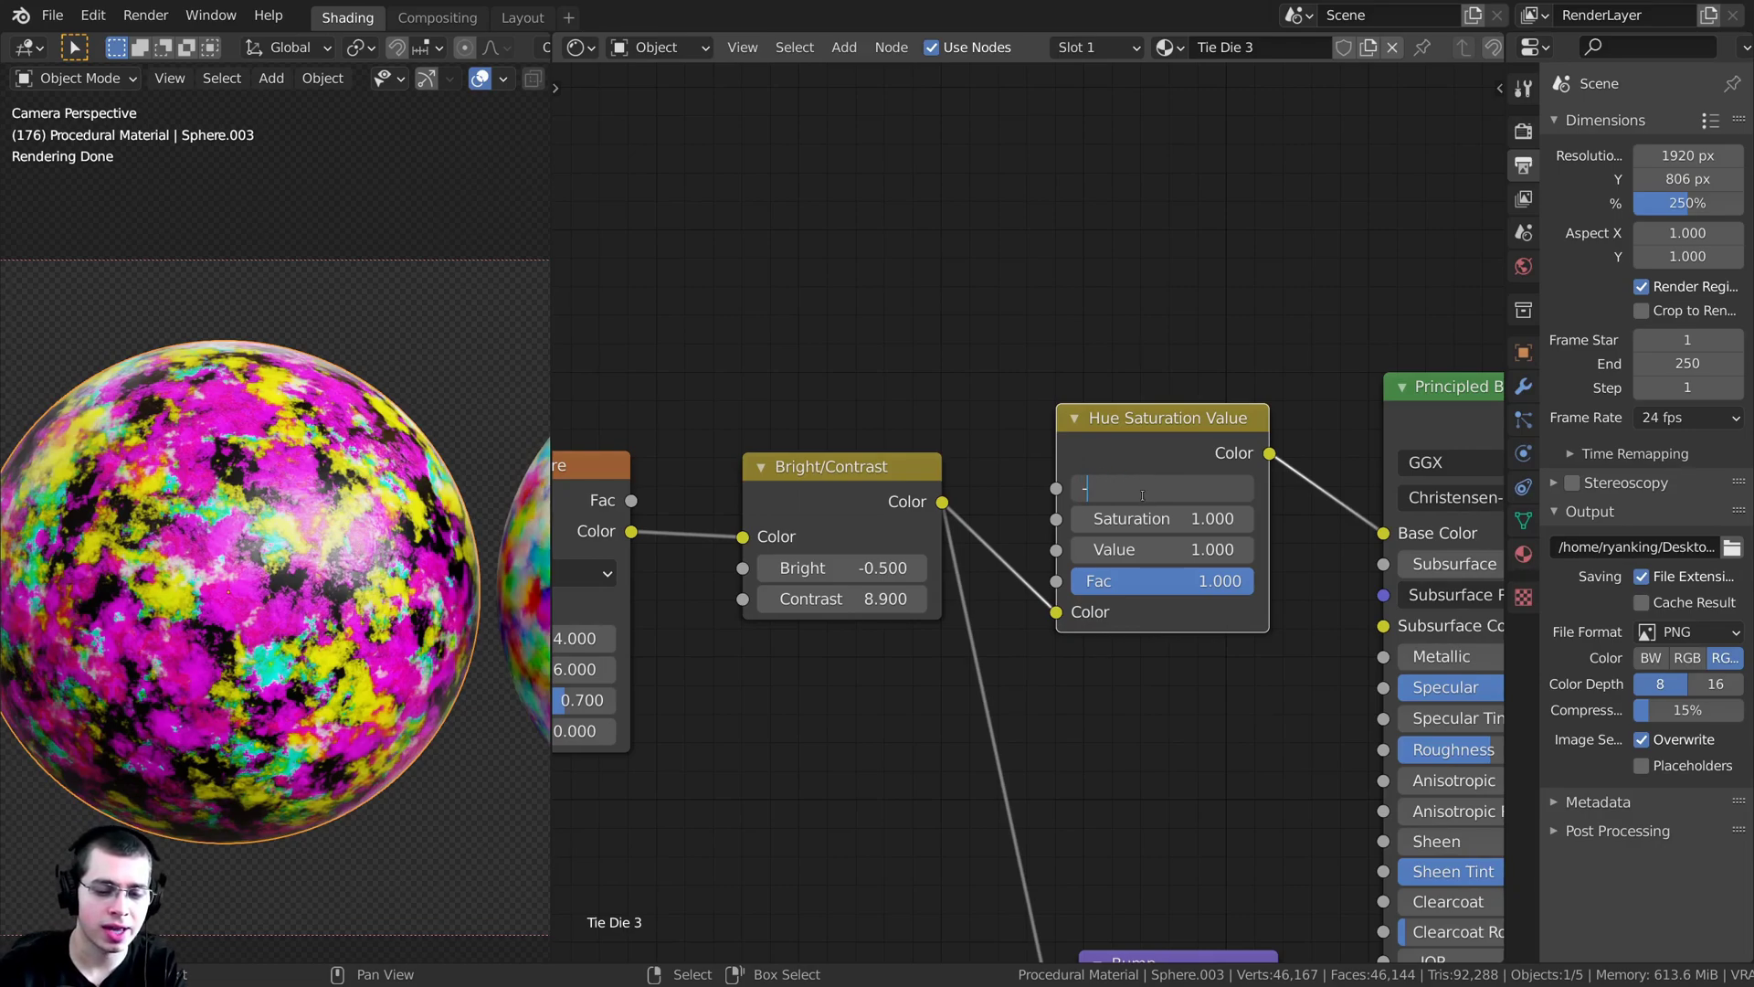
{"action": "type", "text": "-5"}
{"action": "key", "text": "Return"}
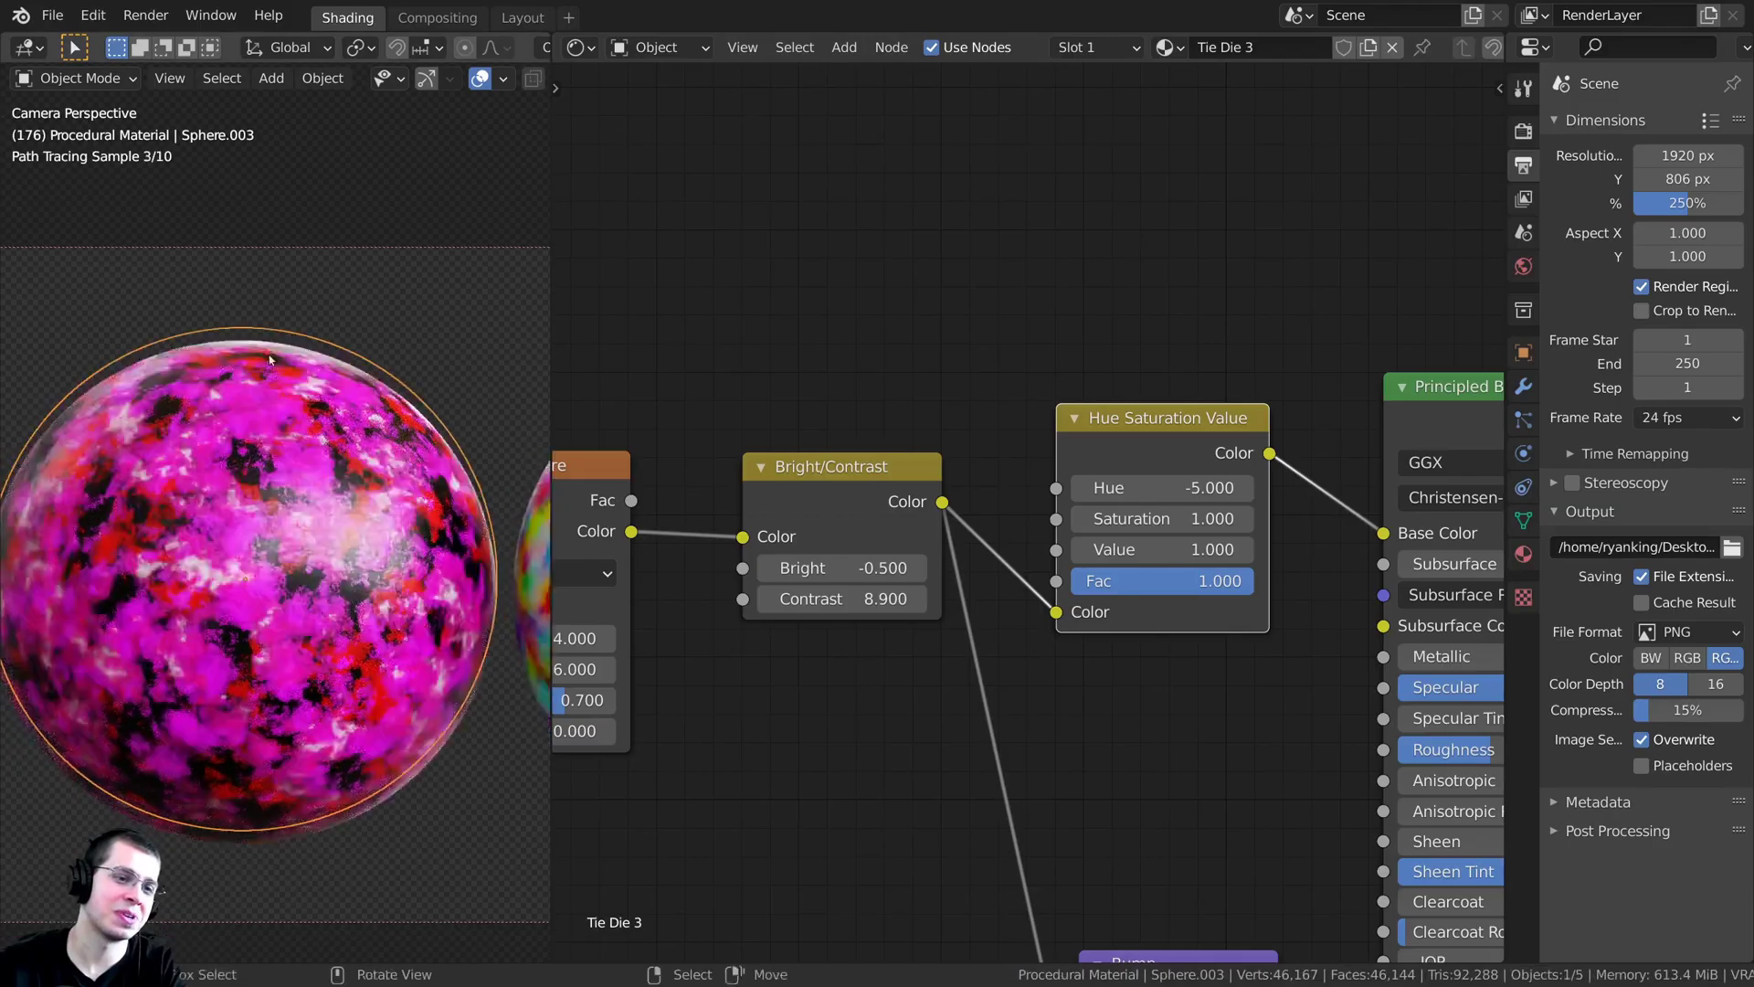
- Try a Contrast change and a Hue of 1 in Tie Die 3, undoing each, and nudge the Hue Saturation Value node
{"action": "left_click_drag", "start_coordinate": [1192, 420], "coordinate": [1167, 418]}
{"action": "left_click_drag", "start_coordinate": [841, 568], "coordinate": [877, 567]}
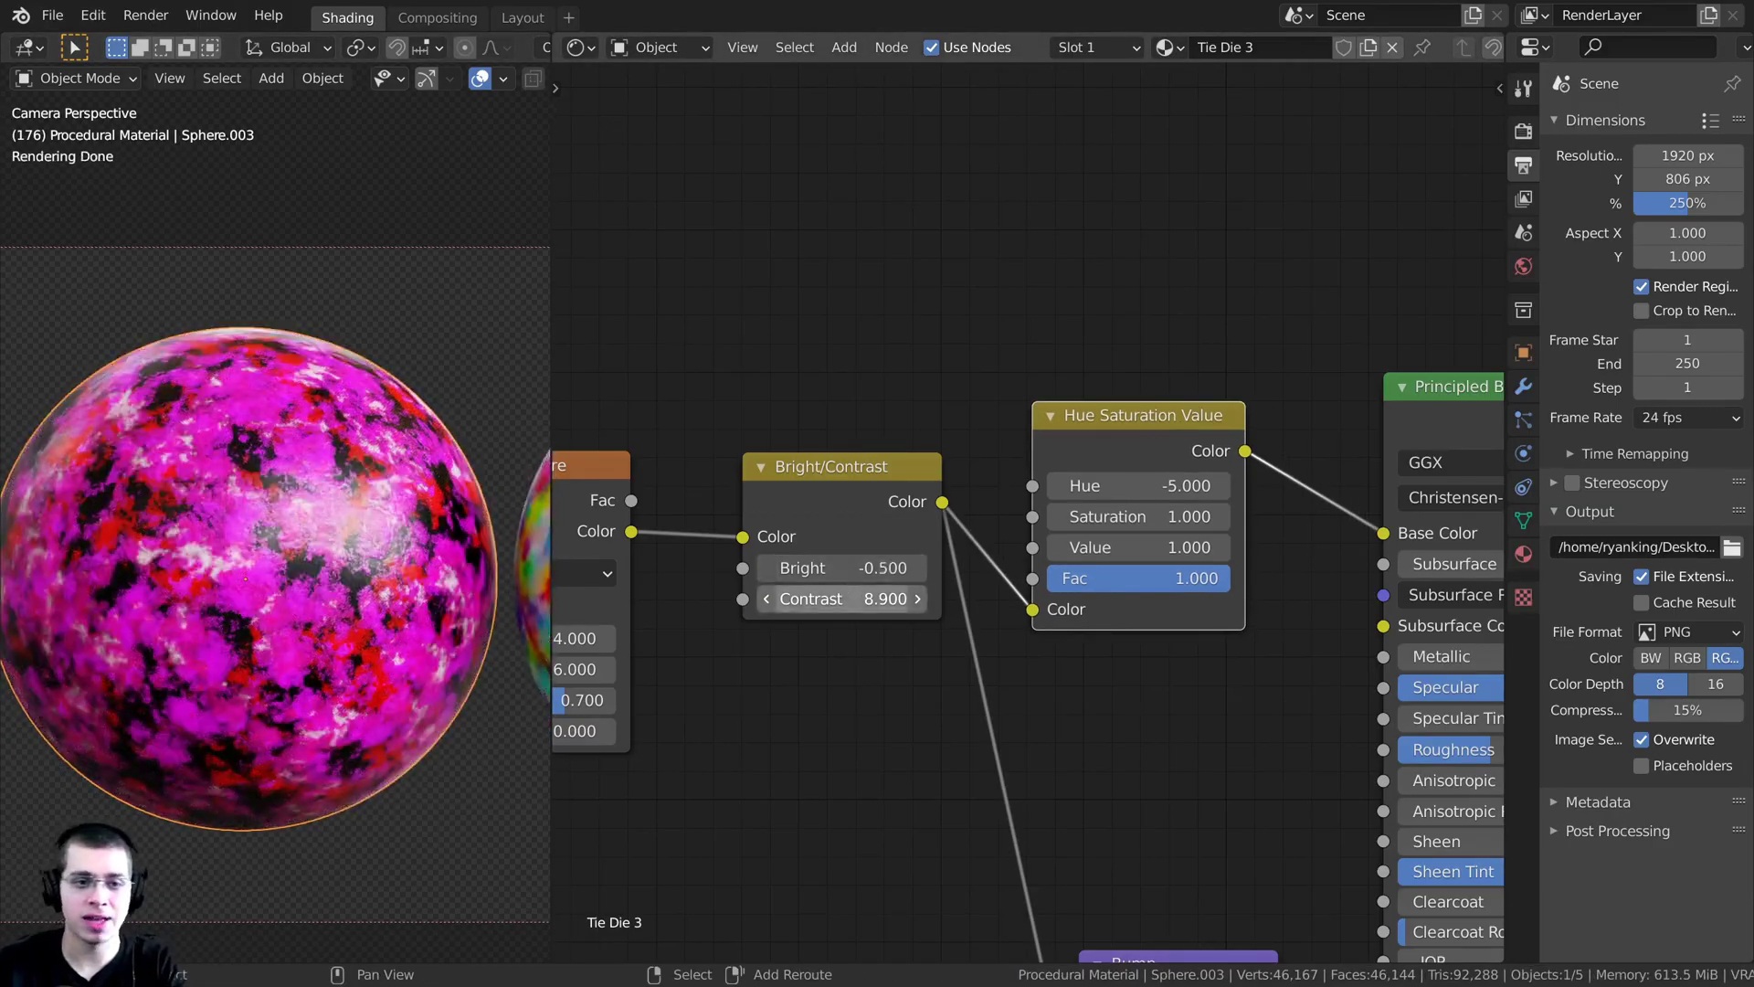
{"action": "left_click_drag", "start_coordinate": [841, 598], "coordinate": [732, 598]}
{"action": "key", "text": "ctrl+z"}
{"action": "left_click_drag", "start_coordinate": [1133, 485], "coordinate": [1215, 486]}
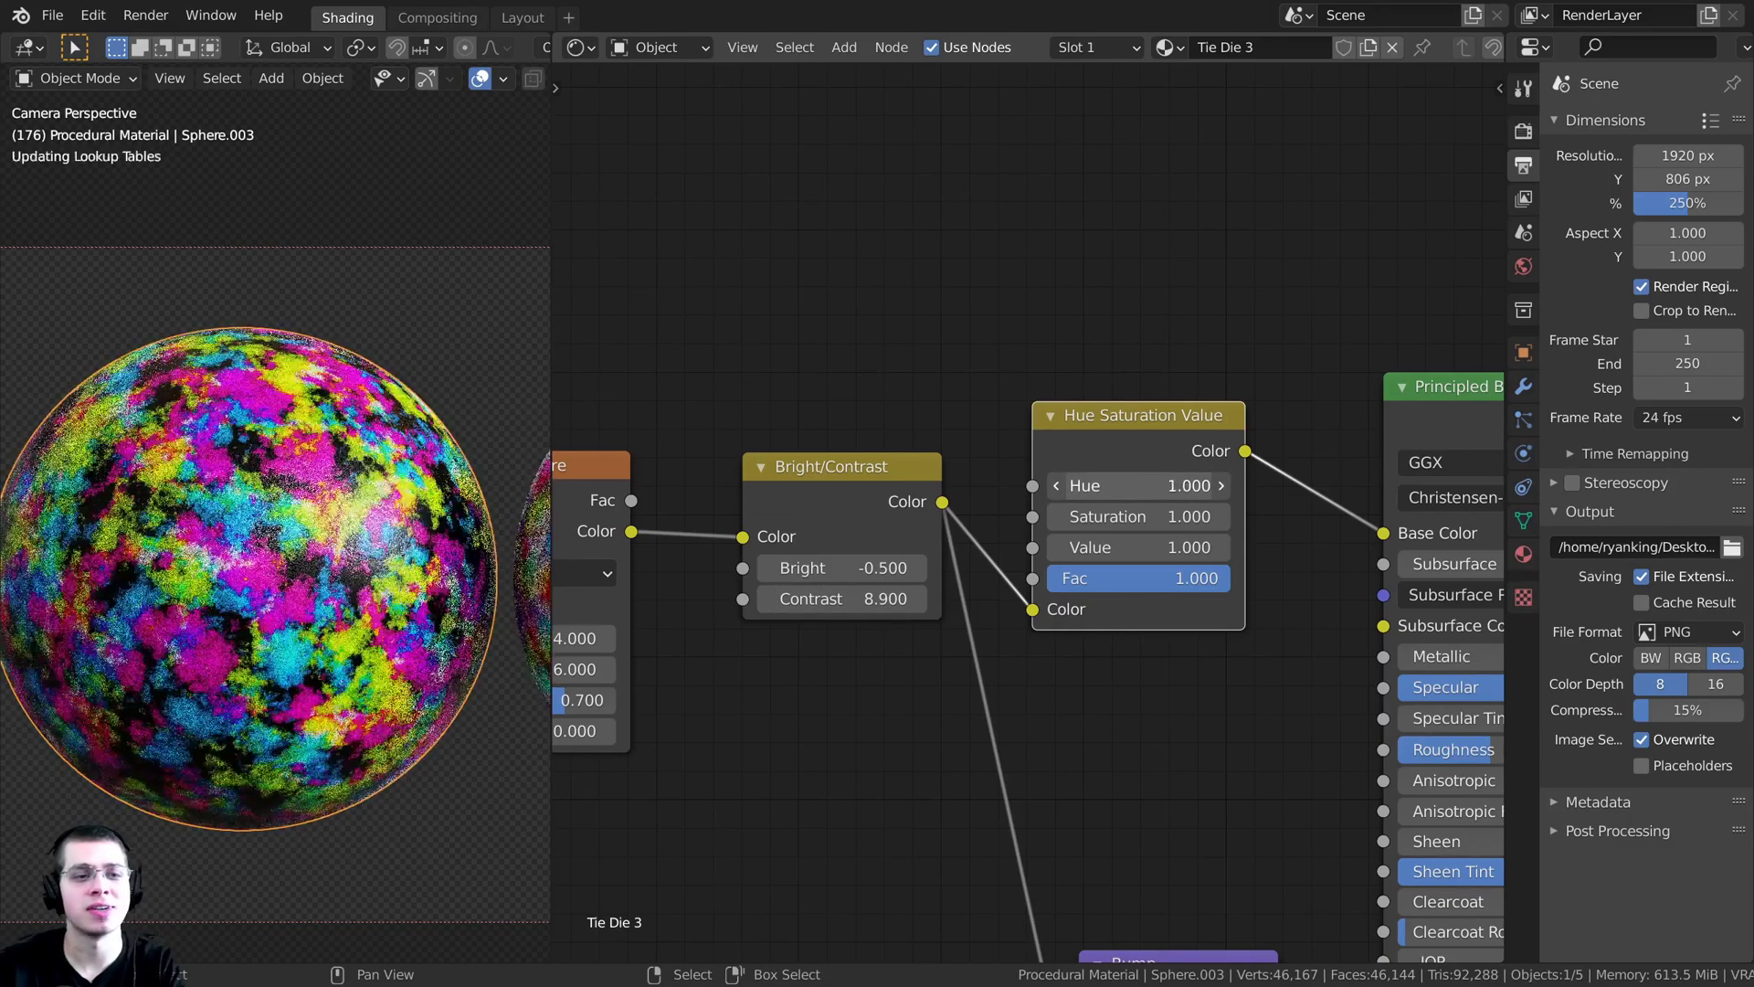
{"action": "key", "text": "ctrl+z"}
{"action": "left_click_drag", "start_coordinate": [1116, 450], "coordinate": [1116, 445]}
{"action": "left_click", "coordinate": [872, 485], "text": "shift"}
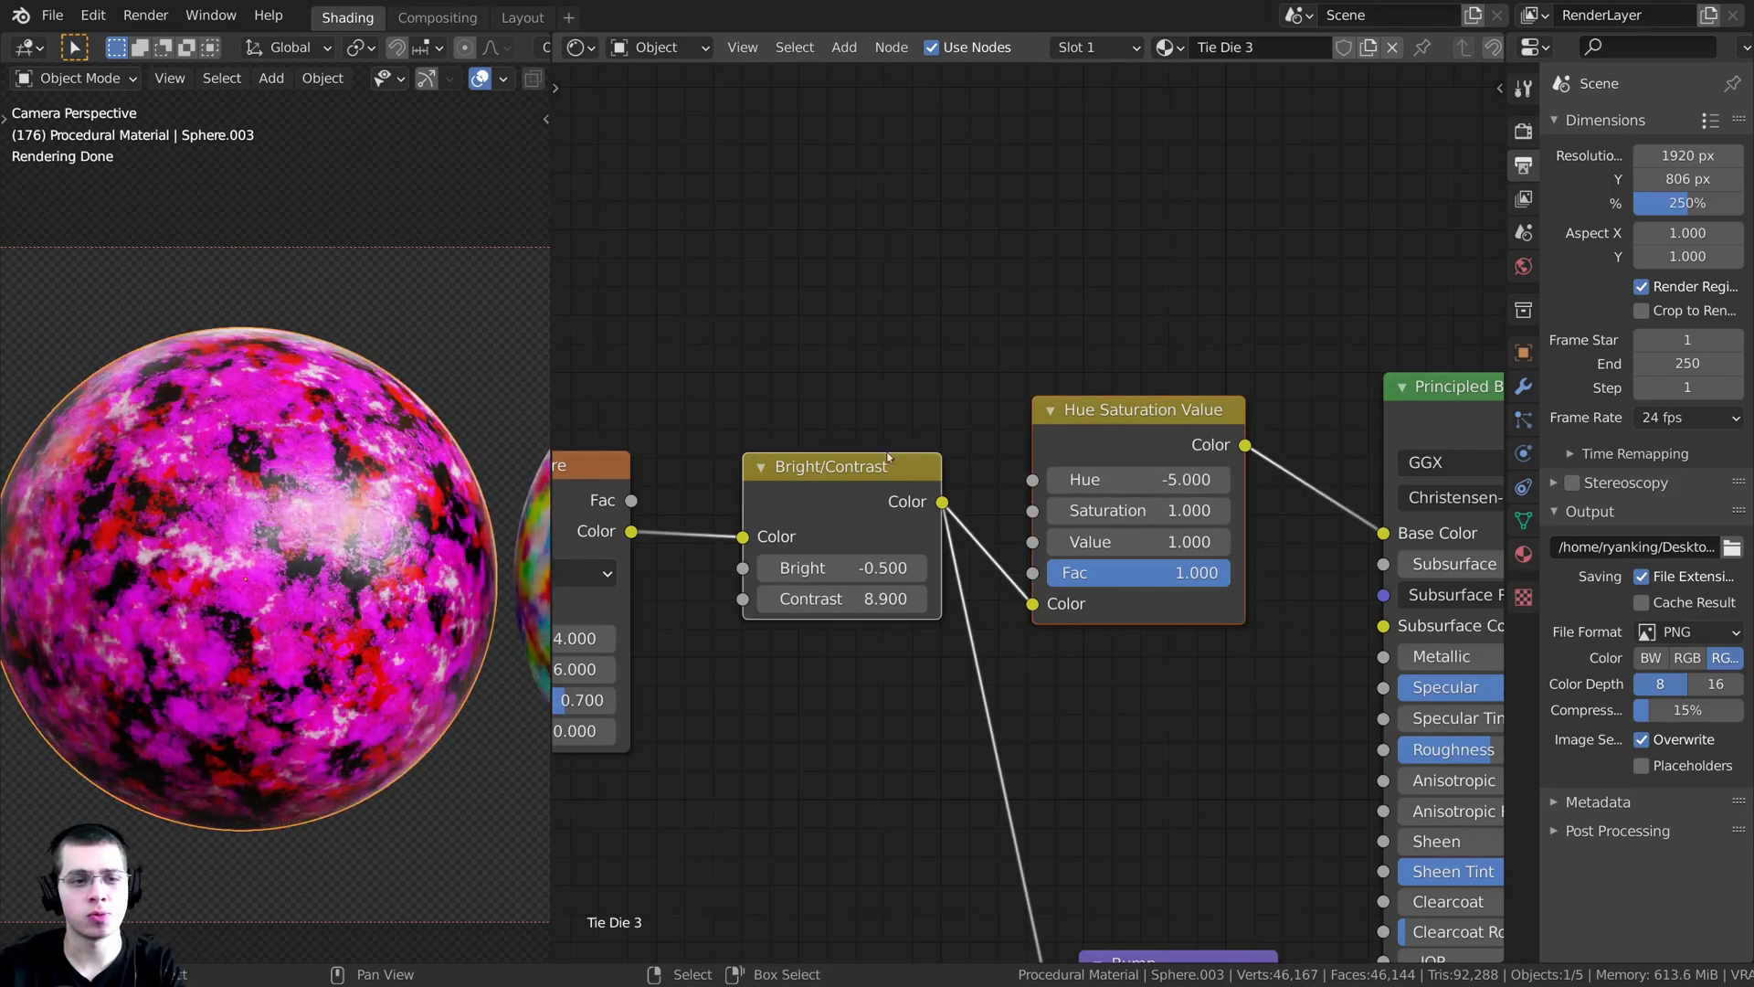
{"action": "mouse_move", "coordinate": [874, 484]}
{"action": "left_mouse_down"}
{"action": "mouse_move", "coordinate": [871, 449]}
{"action": "mouse_move", "coordinate": [874, 485]}
{"action": "left_mouse_up"}
- Insert a Hue/Saturation node between the Bright/Contrast node and the Principled BSDF's Base Color in the Tie Die 1 material
{"action": "scroll", "coordinate": [304, 540], "scroll_direction": "up", "scroll_amount": 4}
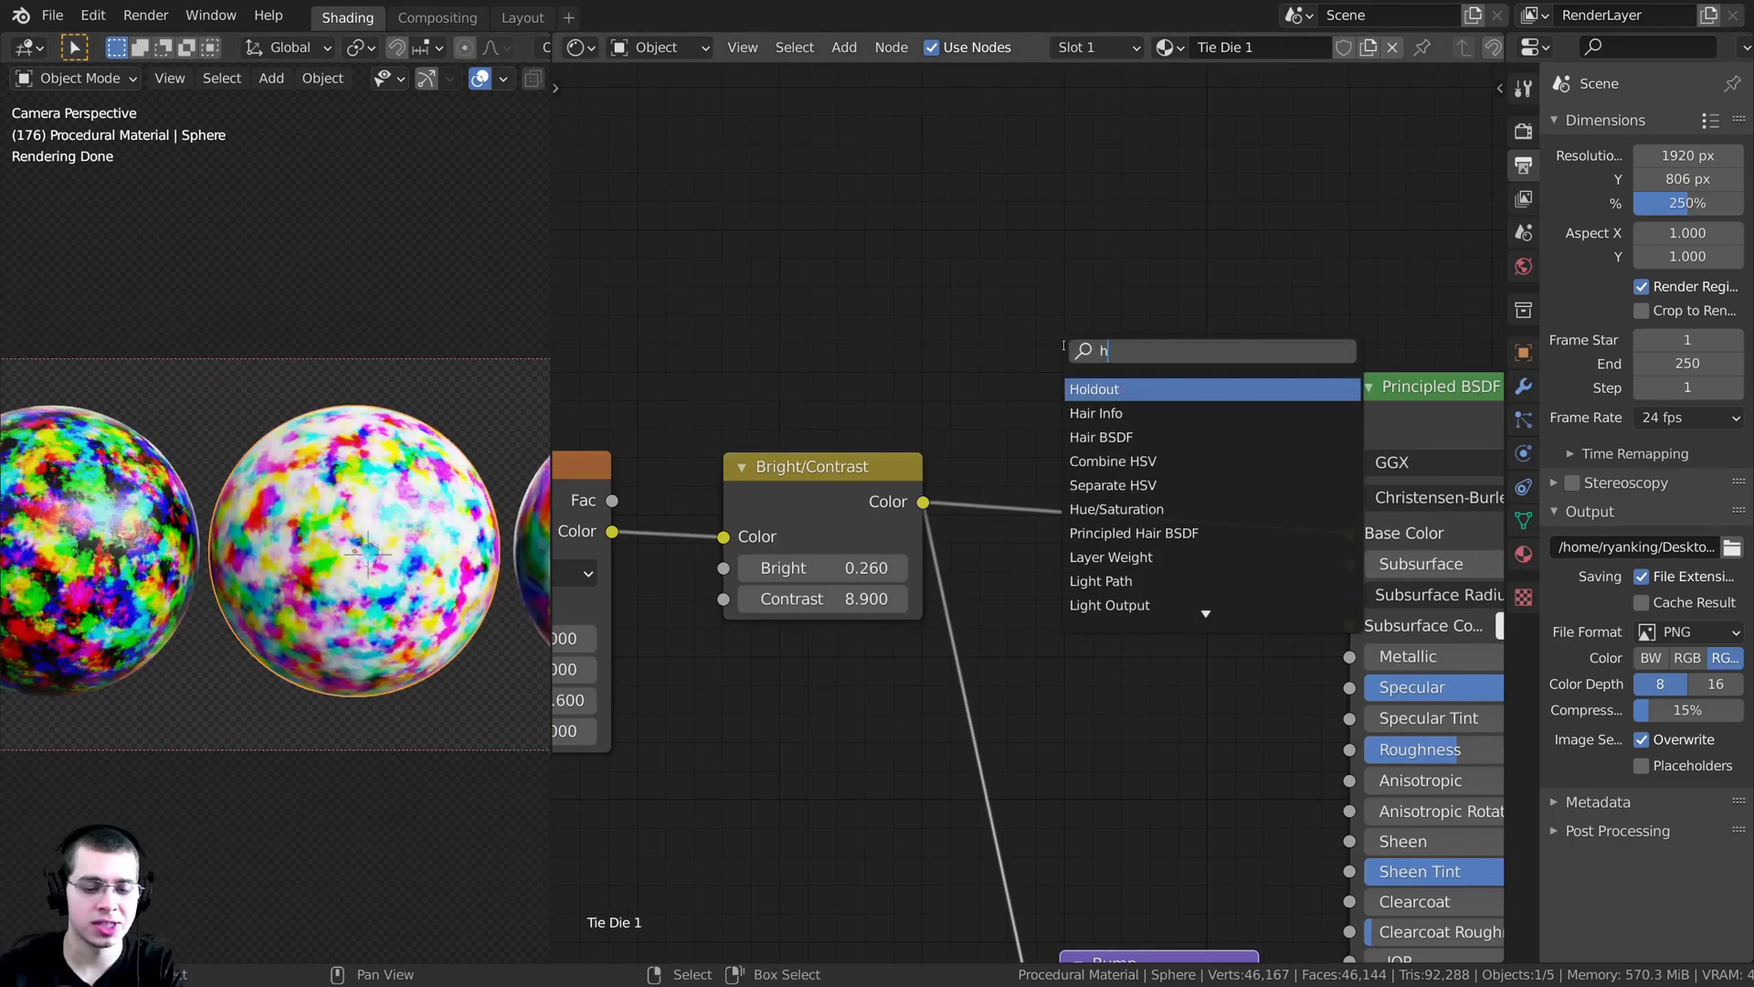
{"action": "type", "text": "ue"}
{"action": "left_click", "coordinate": [1084, 387]}
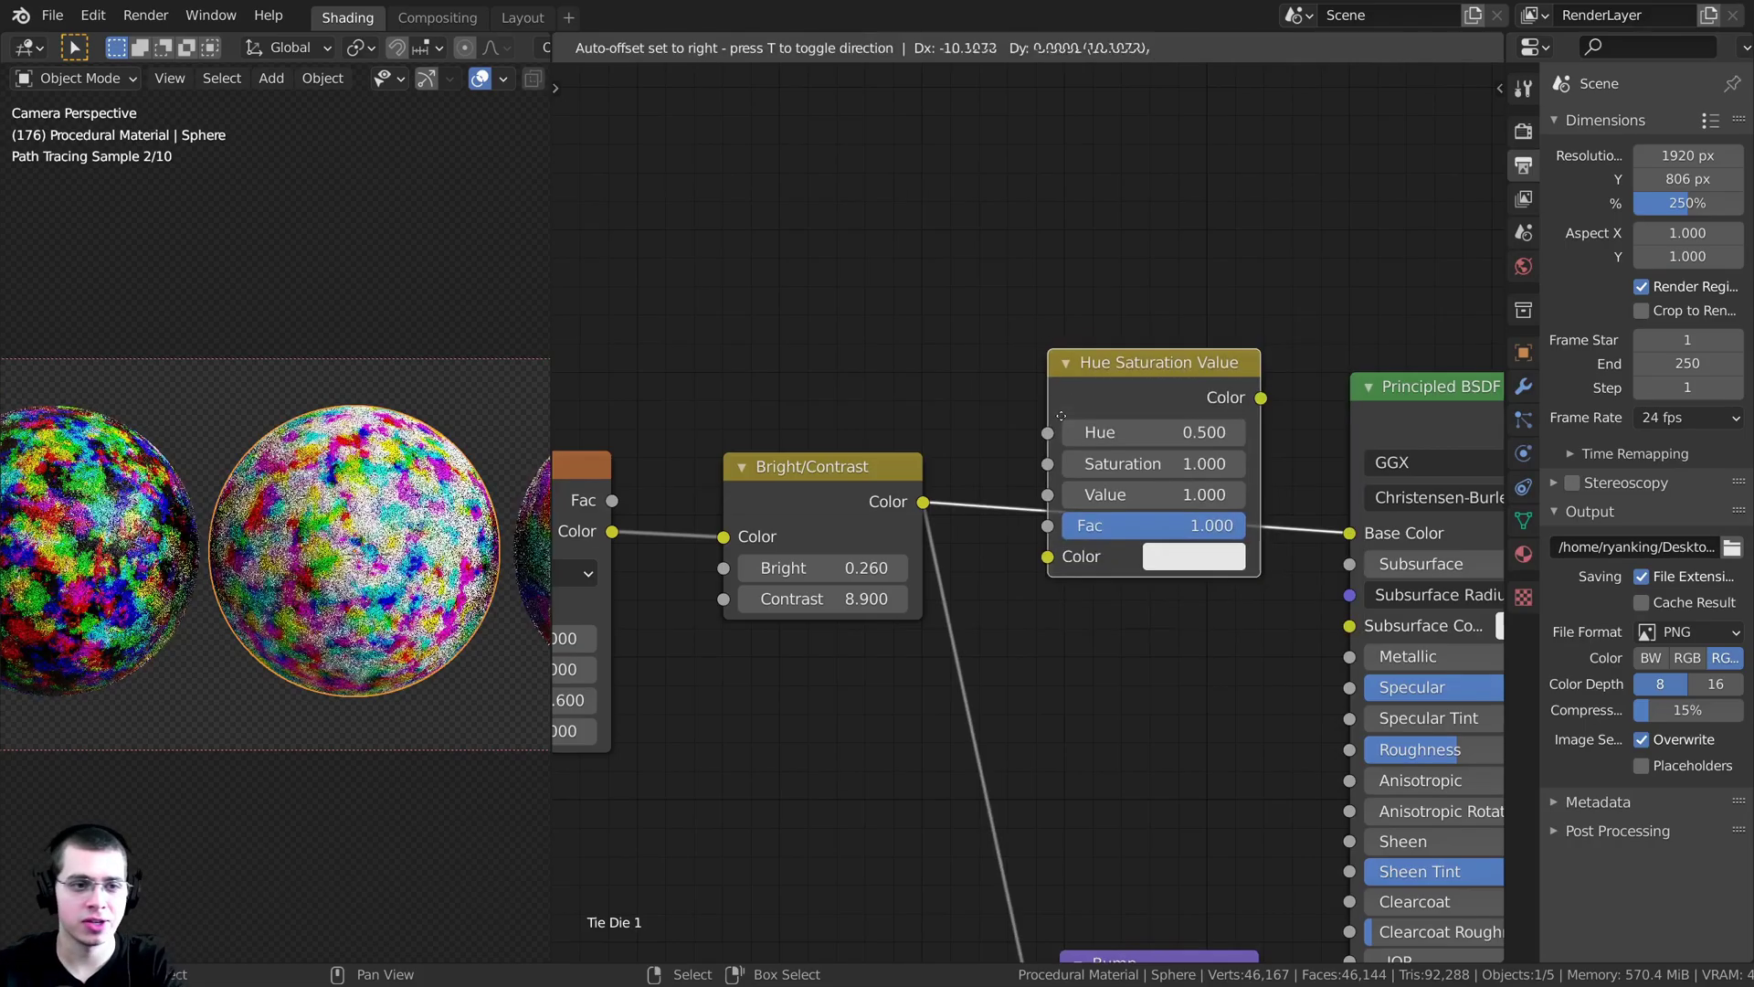
{"action": "left_click", "coordinate": [1137, 539]}
- Try a Hue of 1 on the Tie Die 1 sphere and cancel the change
{"action": "middle_click_drag", "start_coordinate": [279, 597], "coordinate": [267, 594], "text": "shift"}
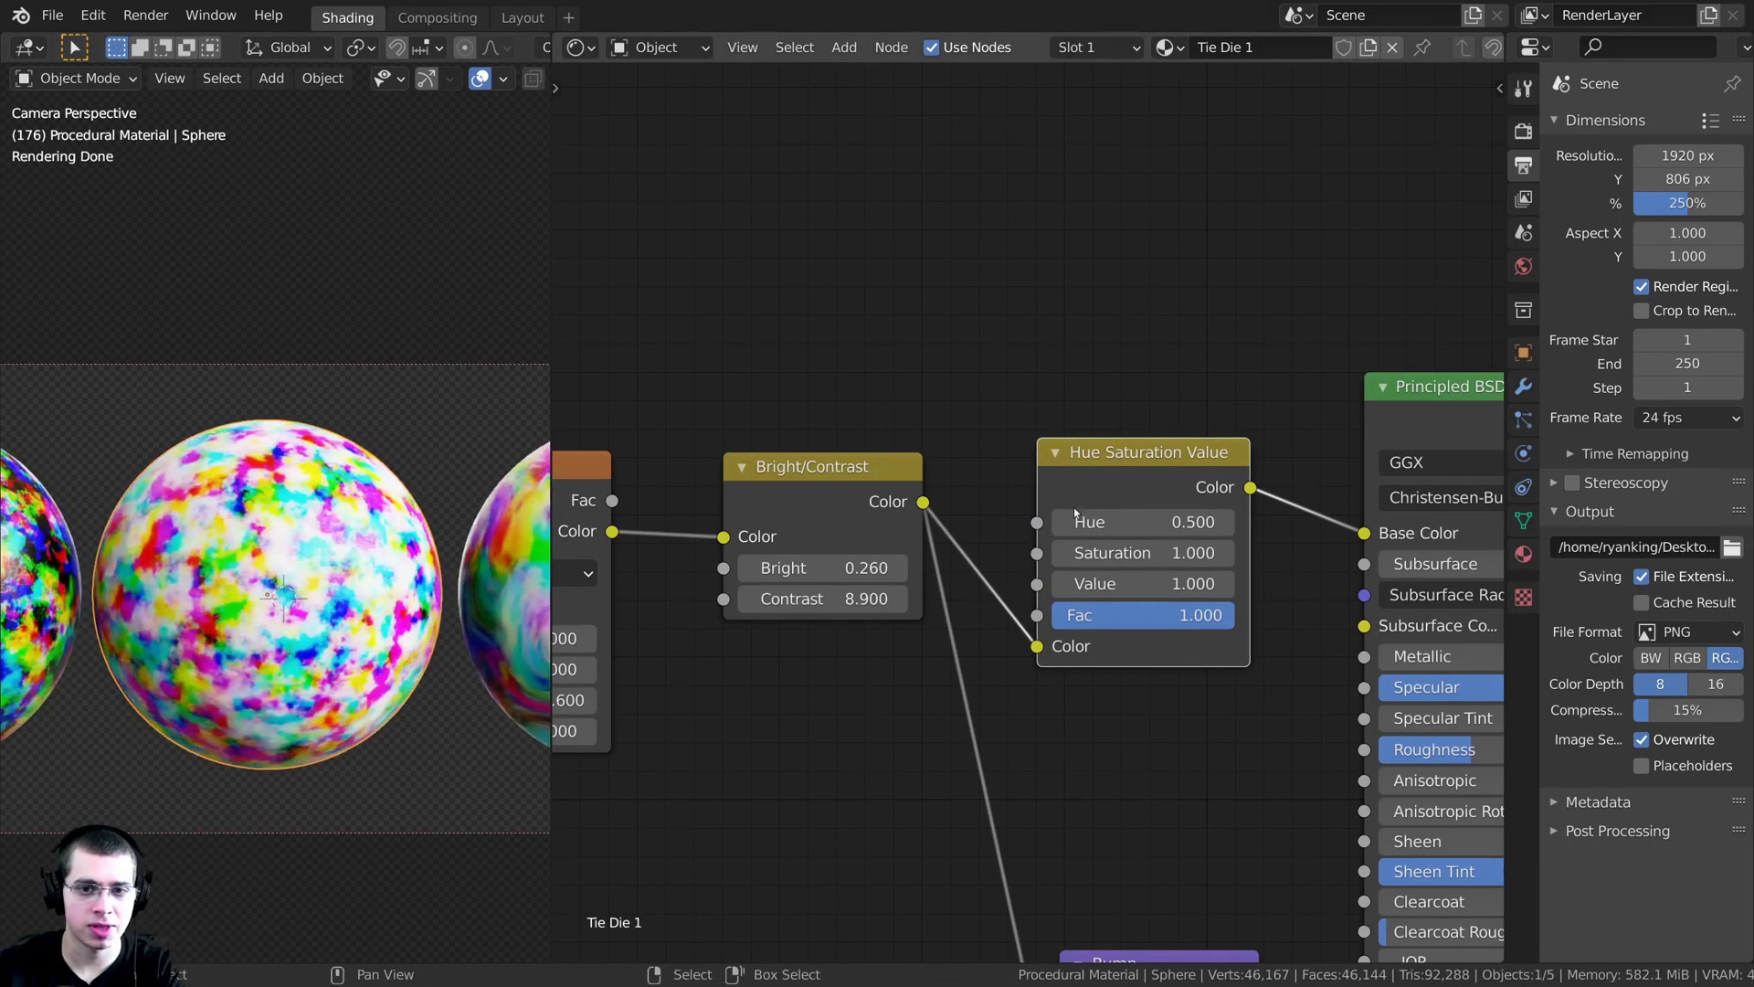
{"action": "left_click_drag", "start_coordinate": [1124, 522], "coordinate": [1352, 522]}
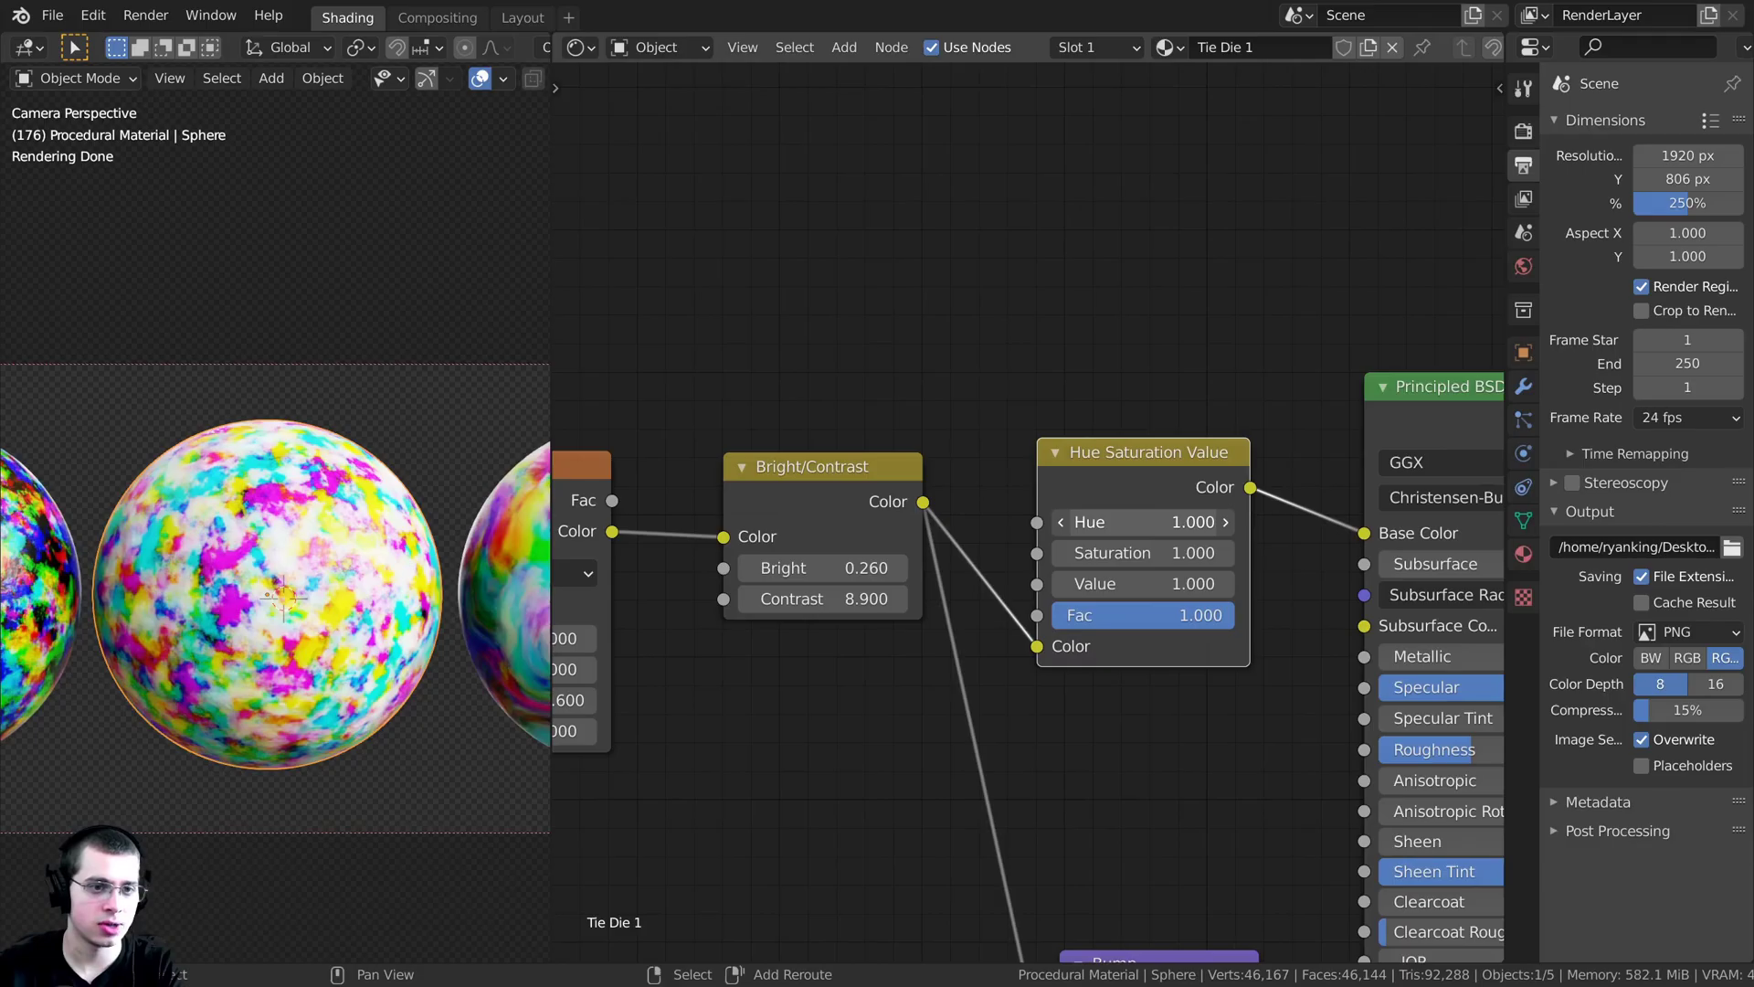
{"action": "key", "text": "Escape"}
- Set the Hue Saturation Value node's Saturation to 1.06 in Tie Die 1 and test Values of 1.7 and 0.1
{"action": "left_click_drag", "start_coordinate": [1138, 553], "coordinate": [1010, 583]}
{"action": "scroll", "coordinate": [230, 502], "scroll_direction": "up", "scroll_amount": 2}
{"action": "left_click_drag", "start_coordinate": [1148, 583], "coordinate": [1298, 588]}
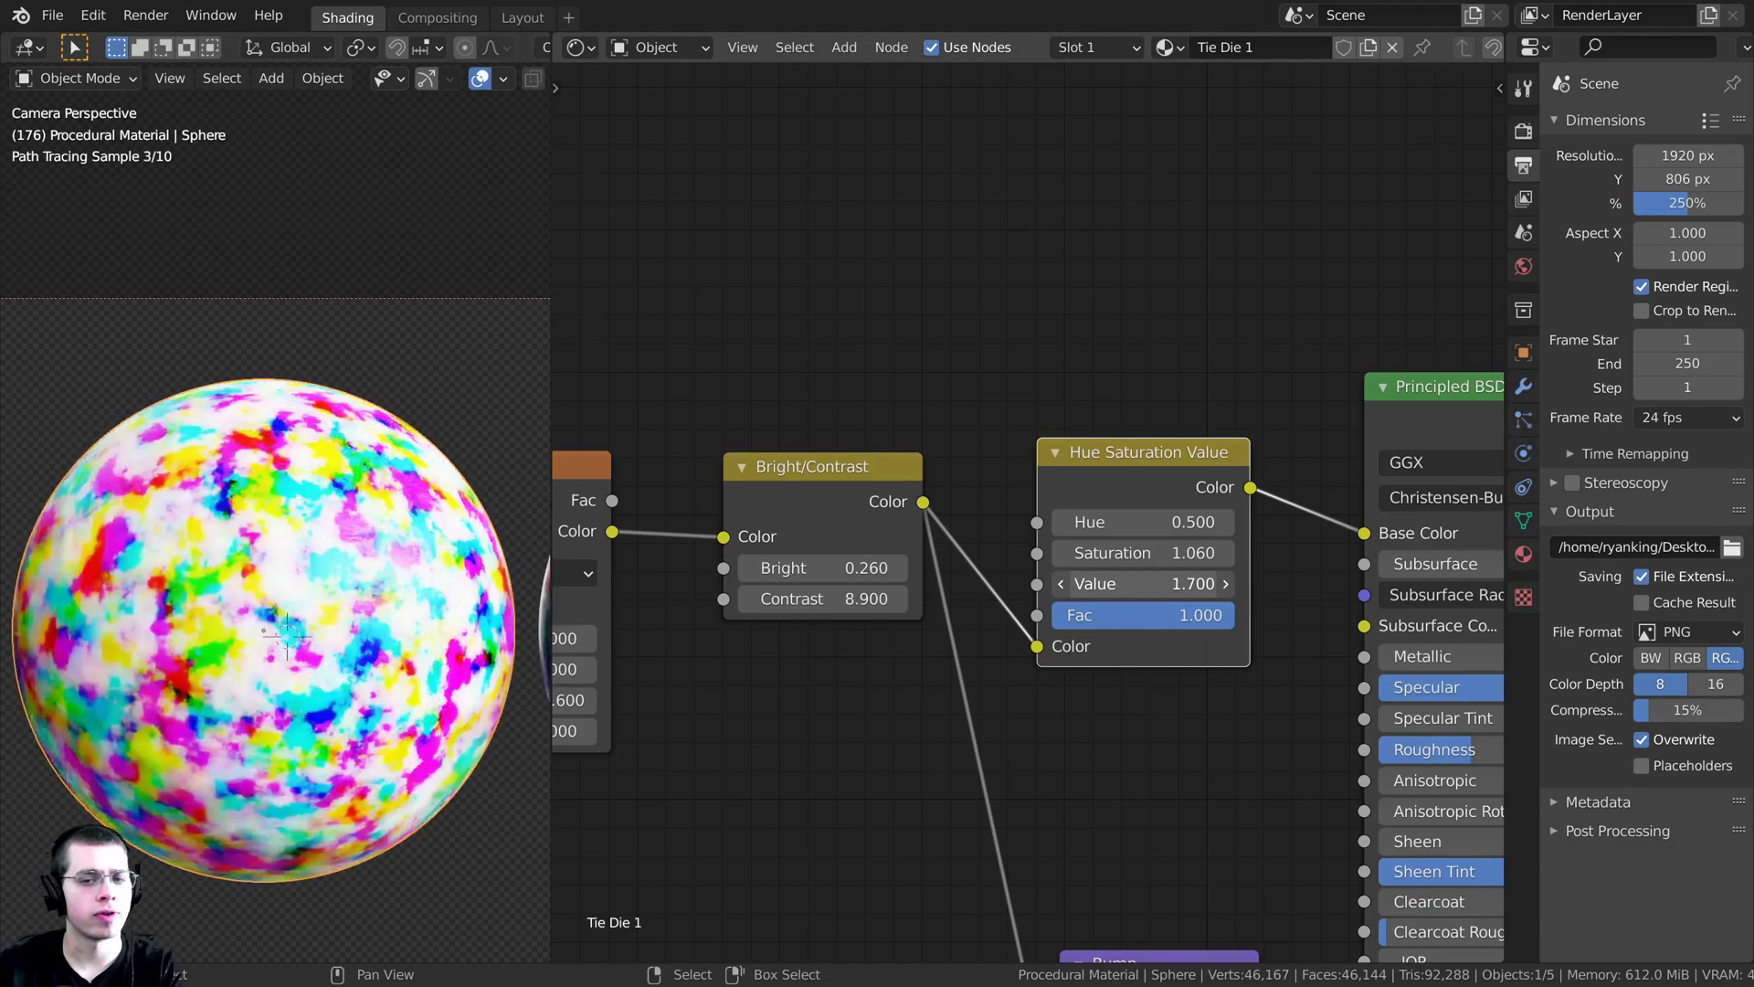
{"action": "right_click", "coordinate": [1298, 589]}
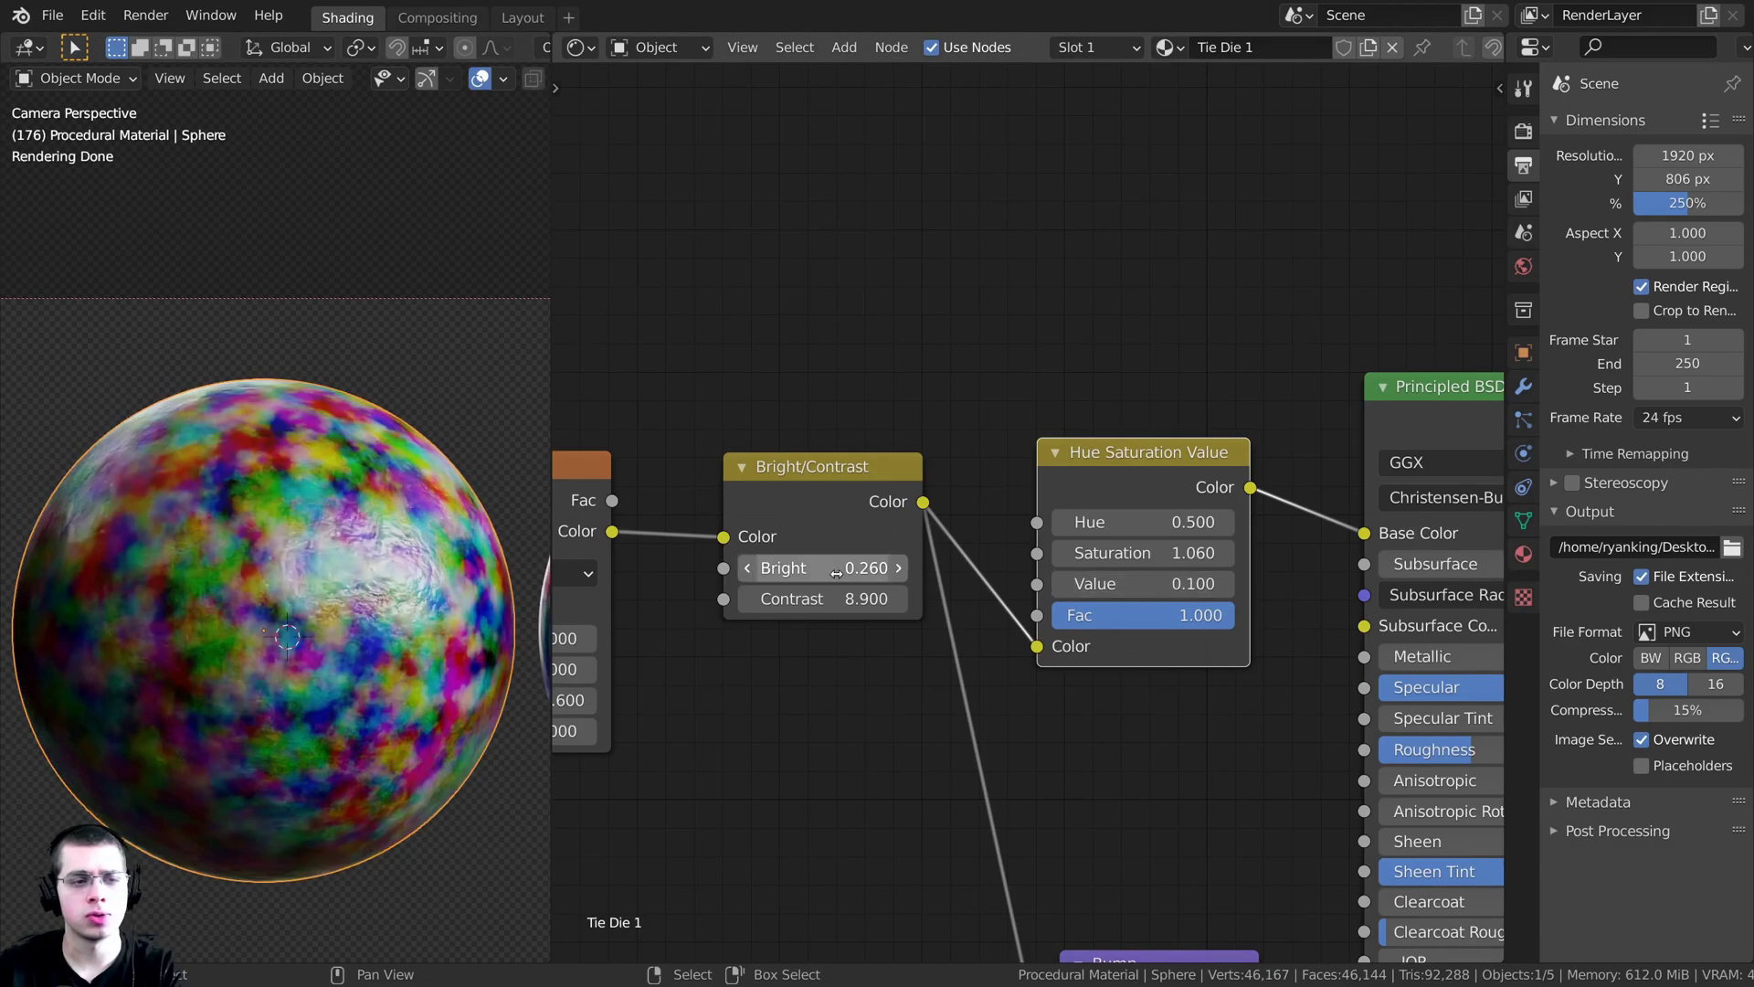
{"action": "left_click", "coordinate": [1167, 594]}
{"action": "key", "text": "Return"}
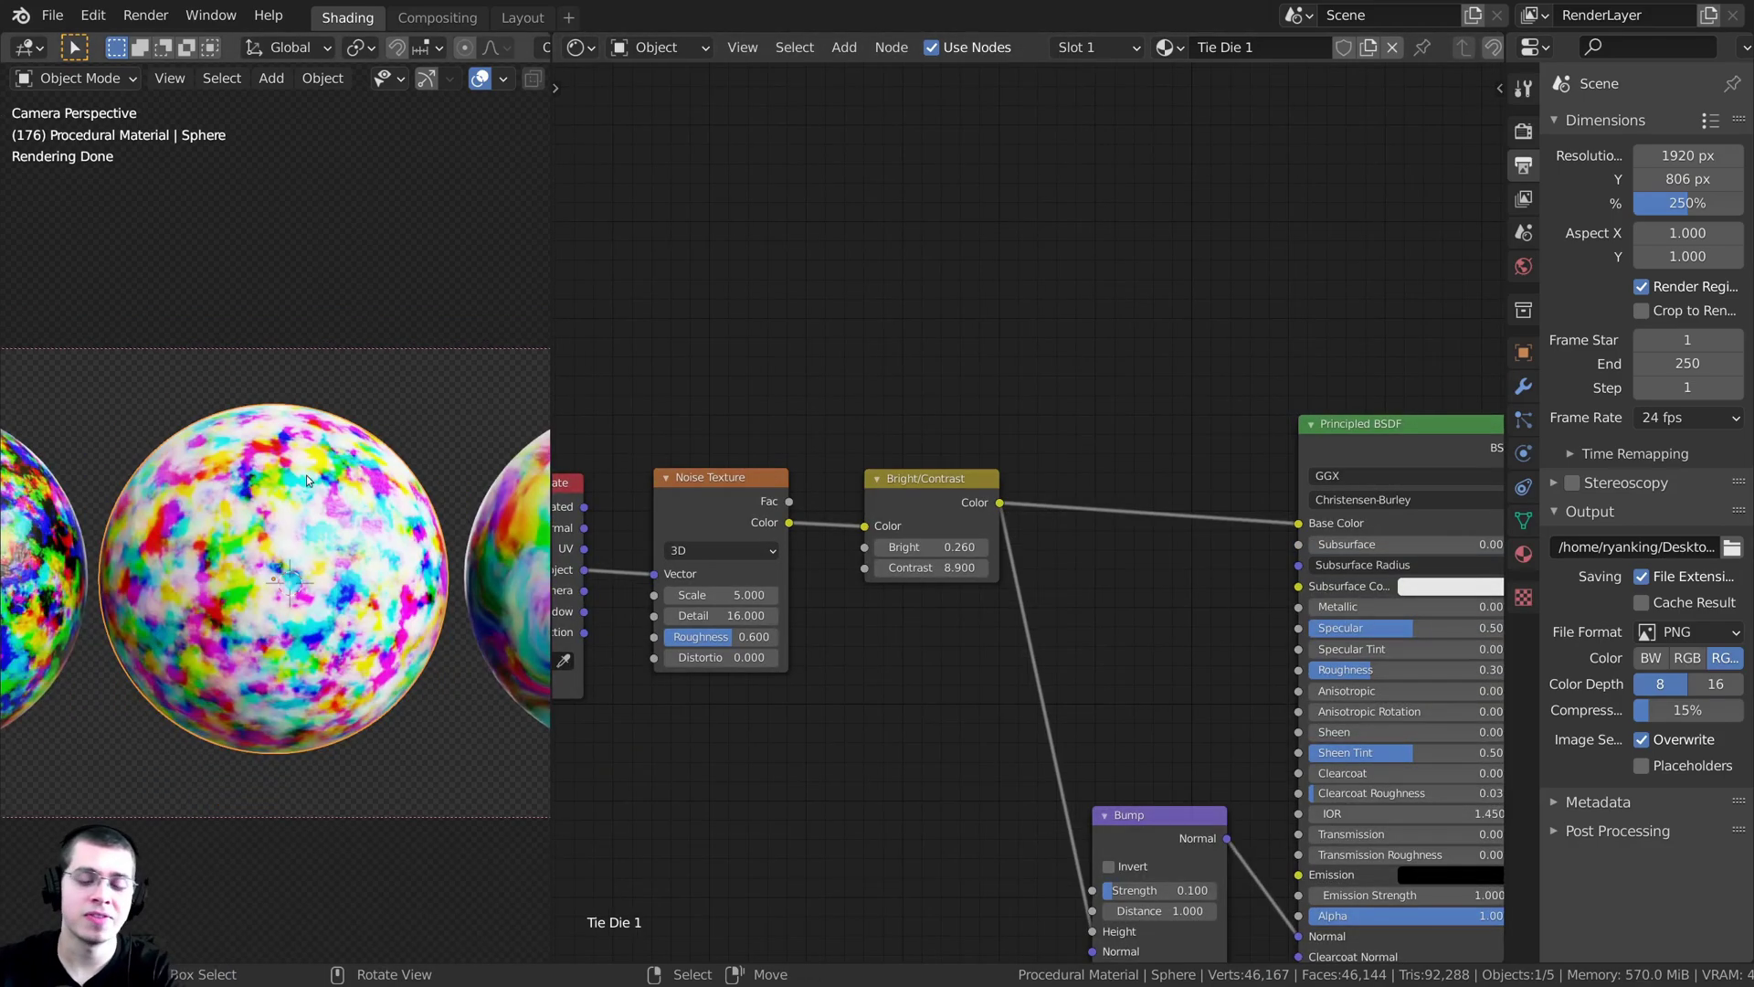